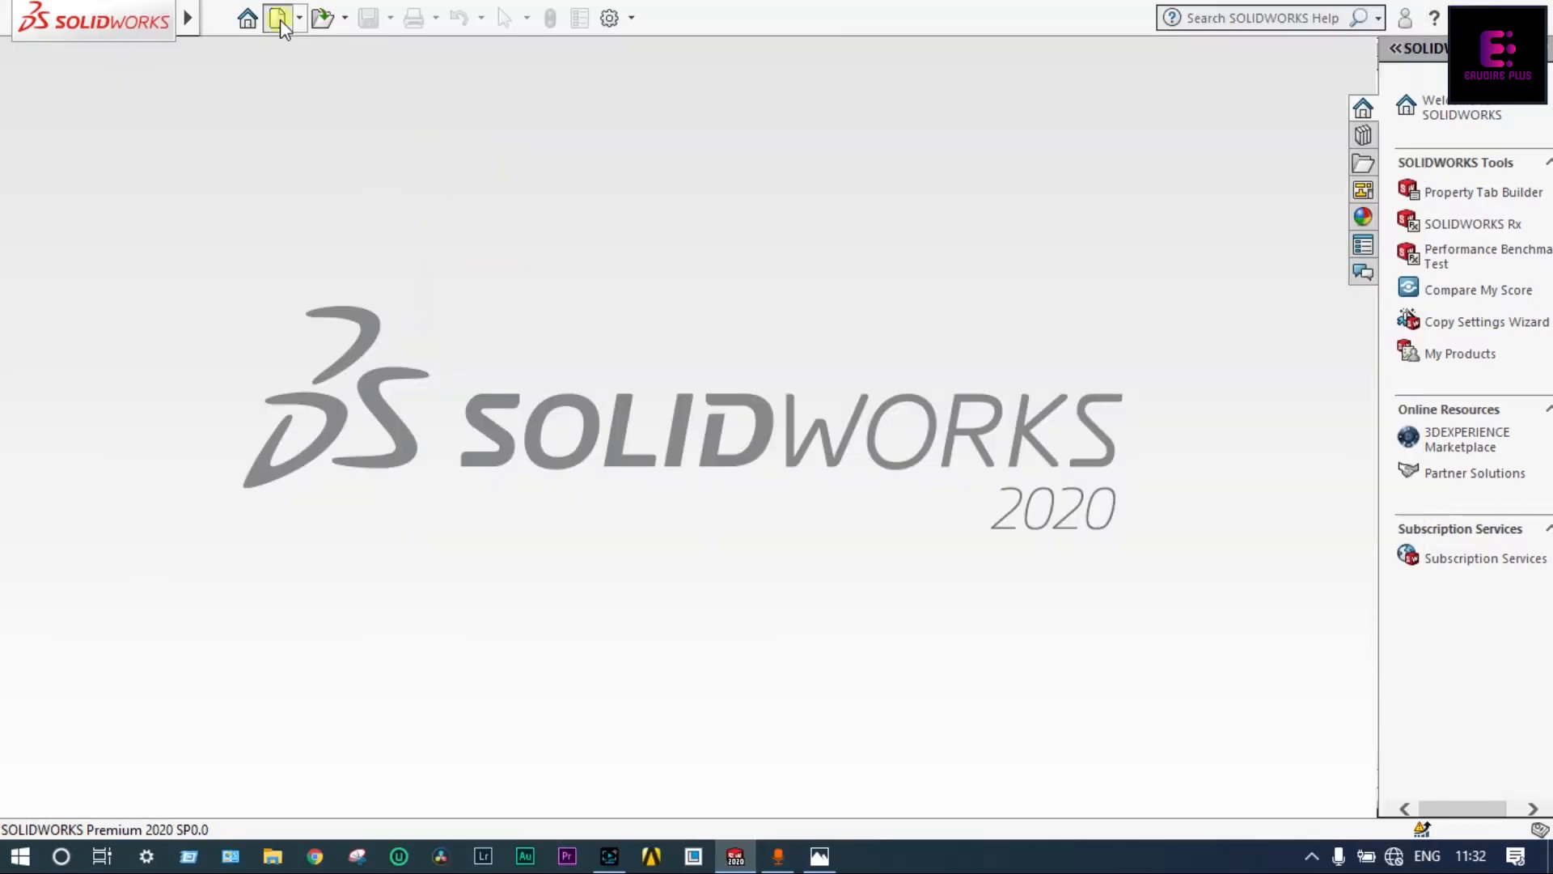
# - Create a new part and orient the view normal to the Front Plane
pyautogui.click(279, 18)
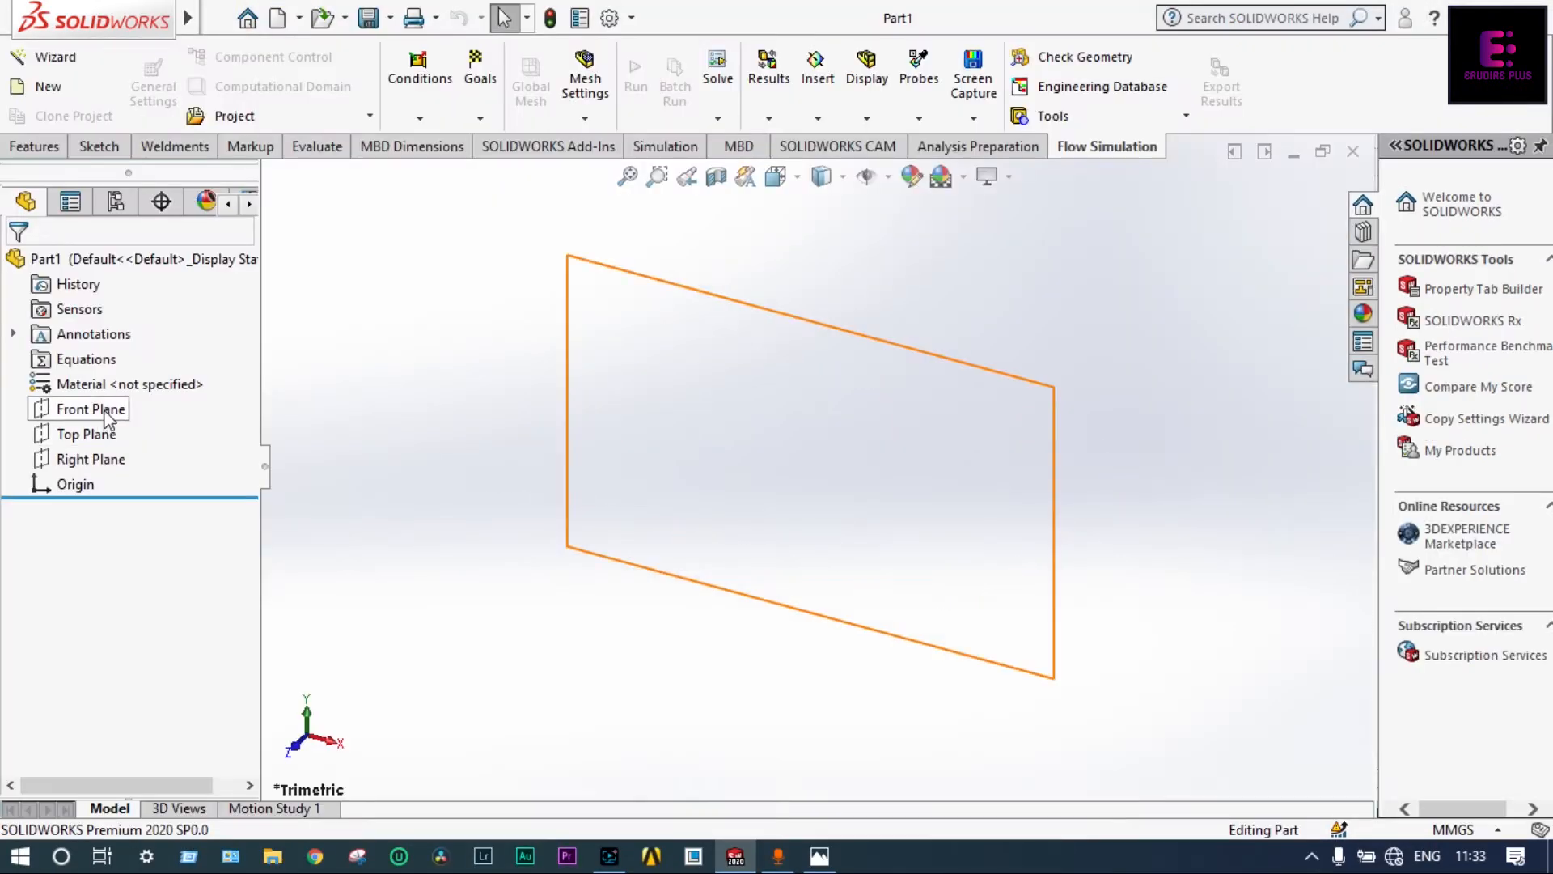
pyautogui.click(101, 409)
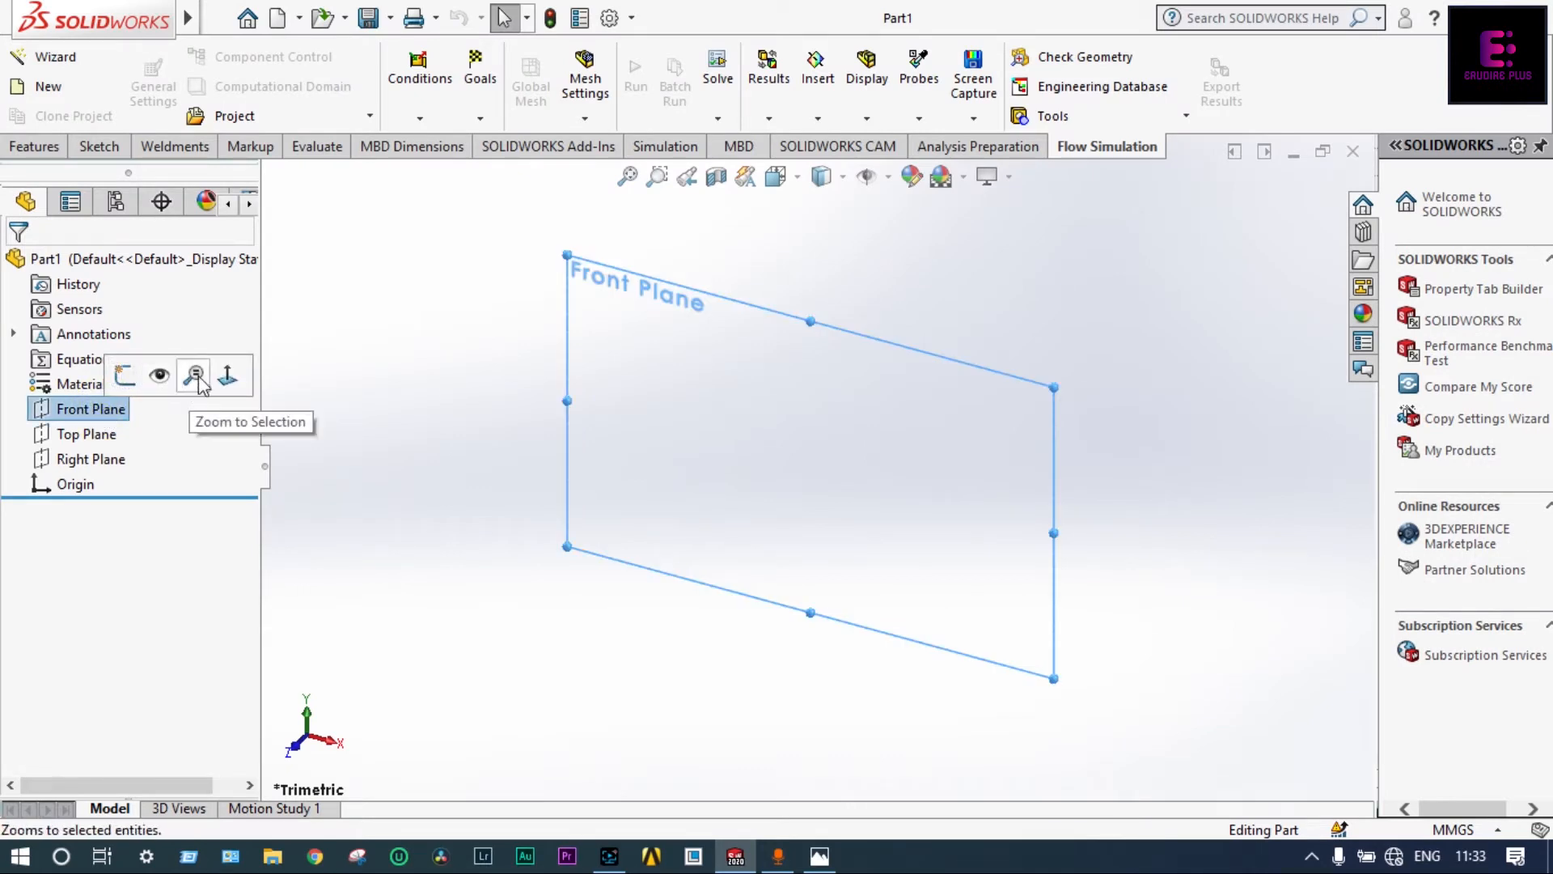
pyautogui.click(227, 374)
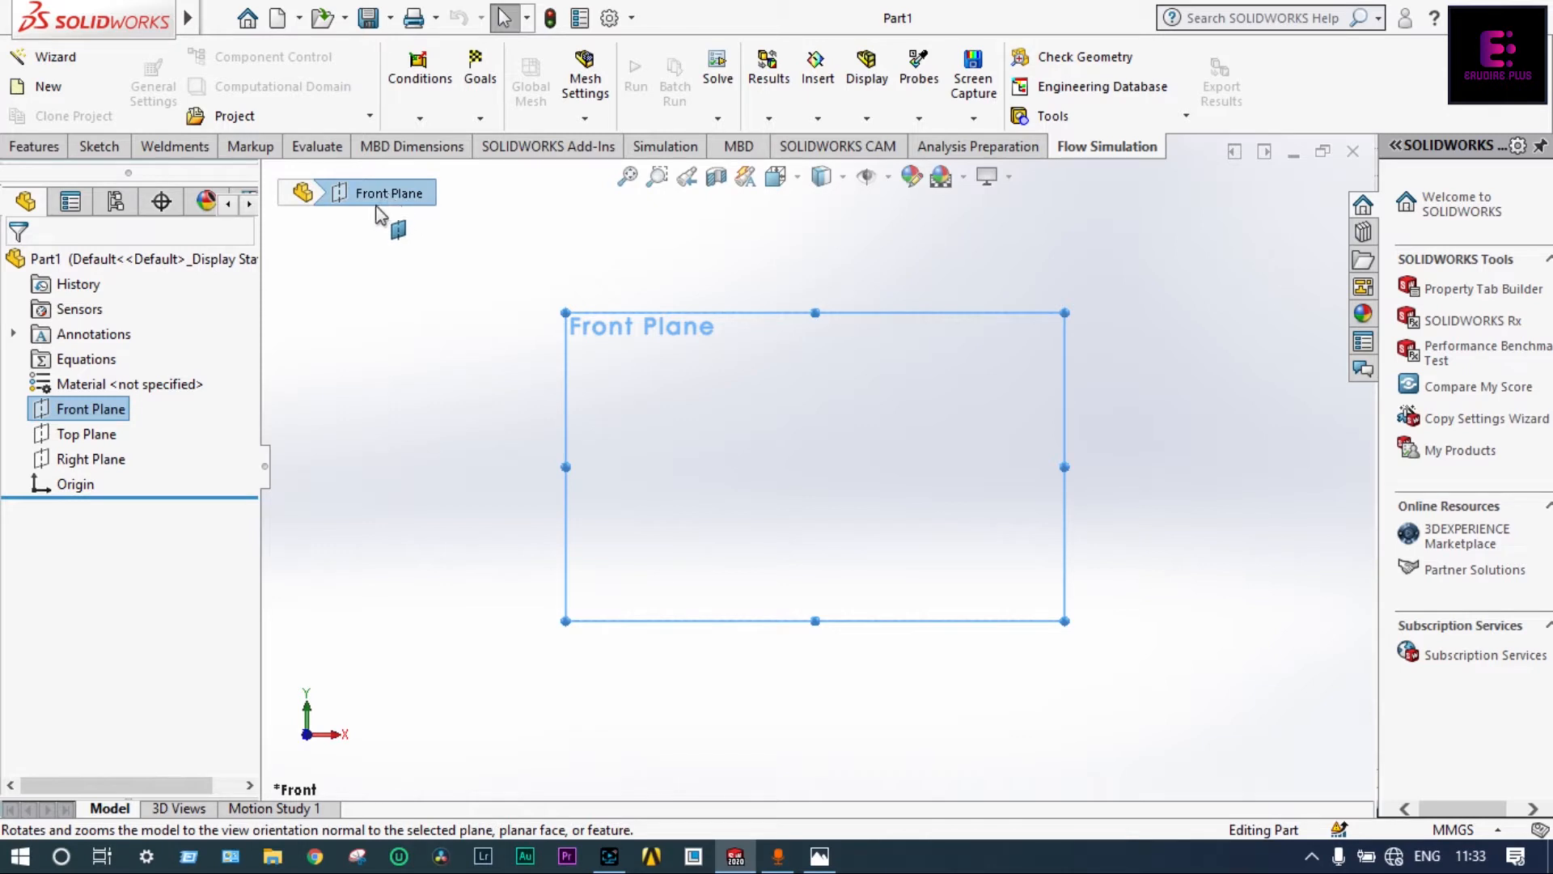
# - Sketch a vertical and a horizontal centerline through the origin on the Front Plane
pyautogui.click(111, 154)
pyautogui.click(171, 56)
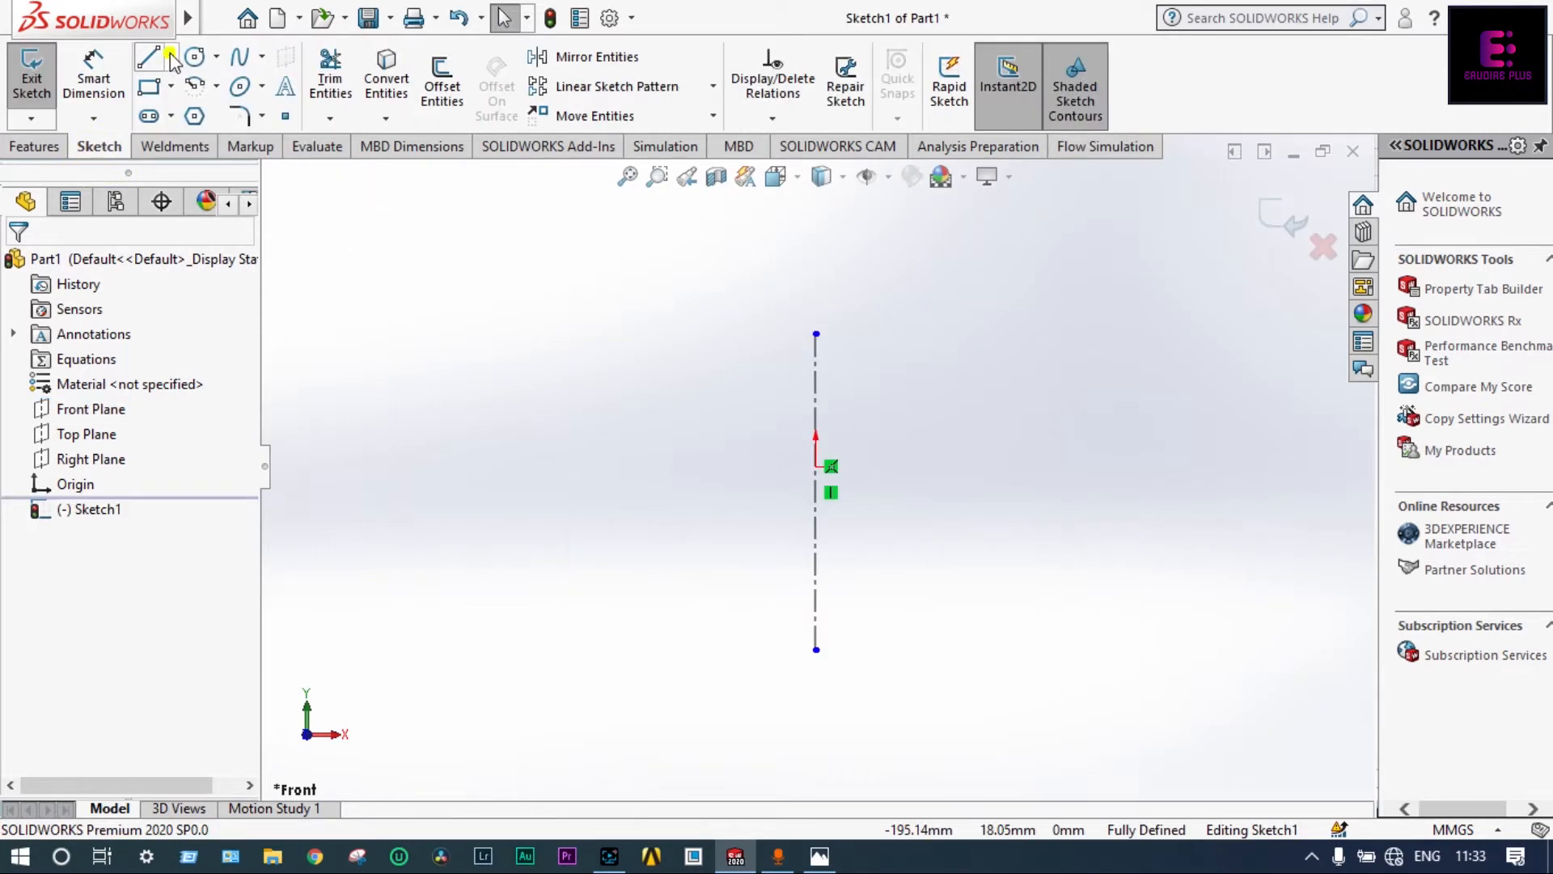
pyautogui.click(171, 57)
pyautogui.click(194, 113)
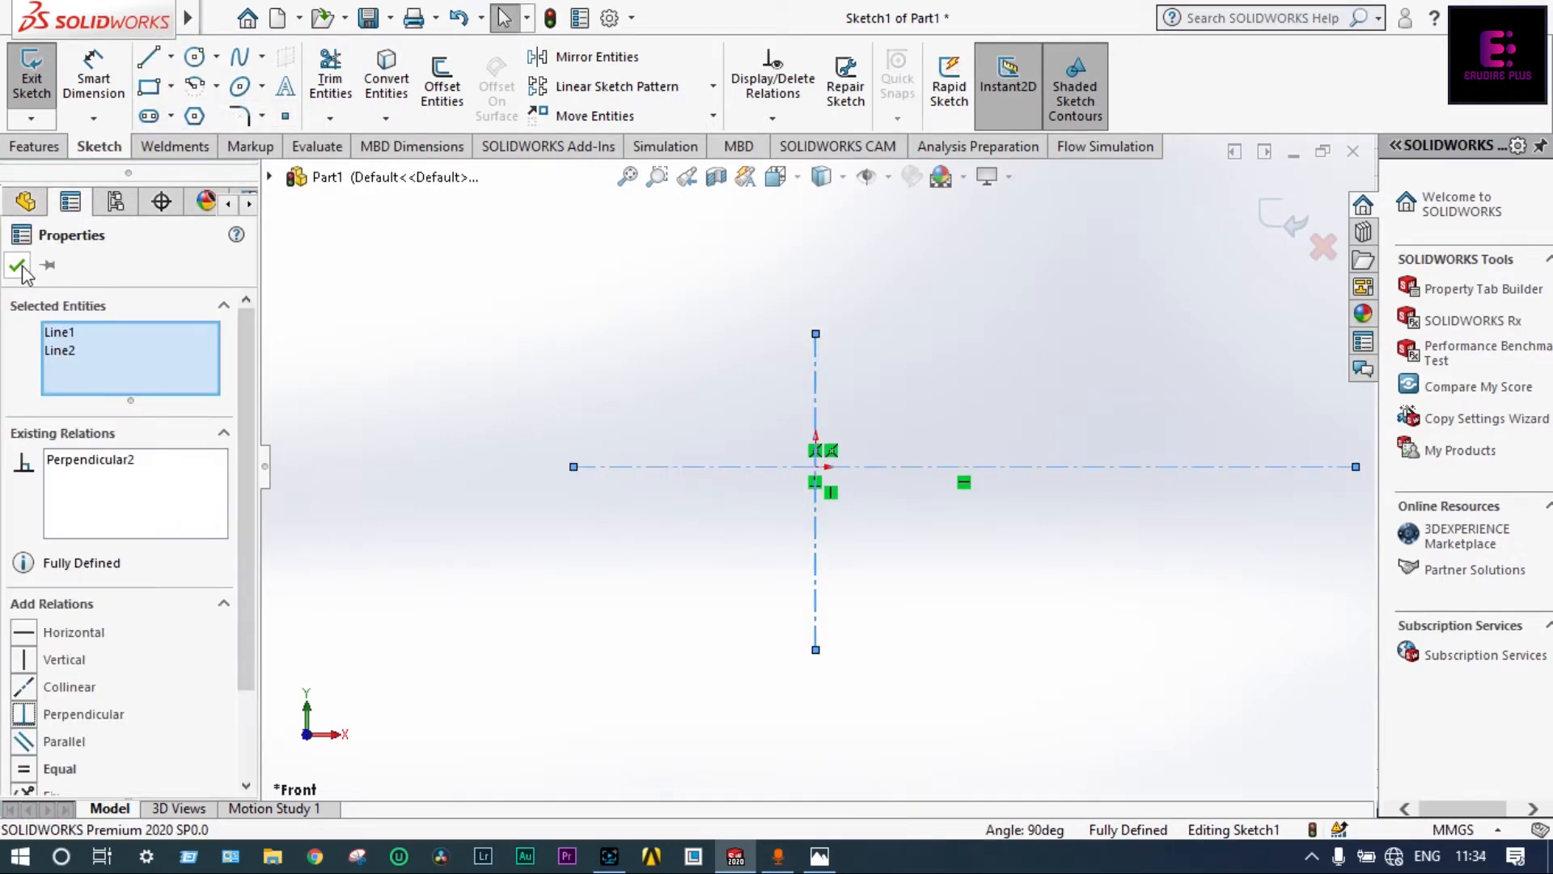
pyautogui.click(17, 264)
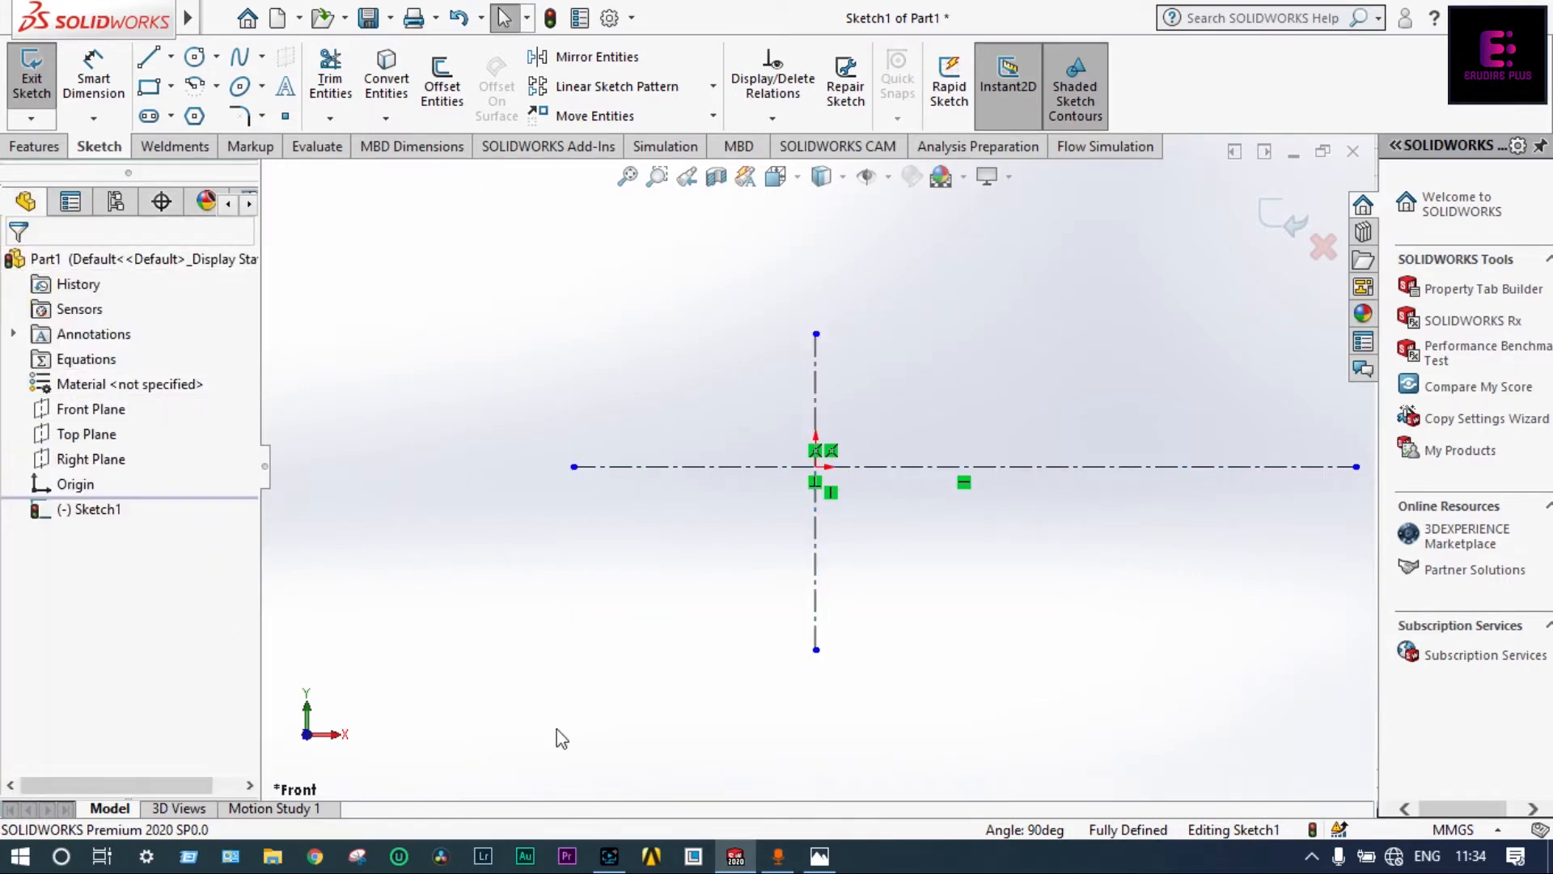
# - Consult the reference drawing and sketch a semicircular arc centred on the origin, radius about 30 mm, ending on the vertical centerline
pyautogui.click(820, 856)
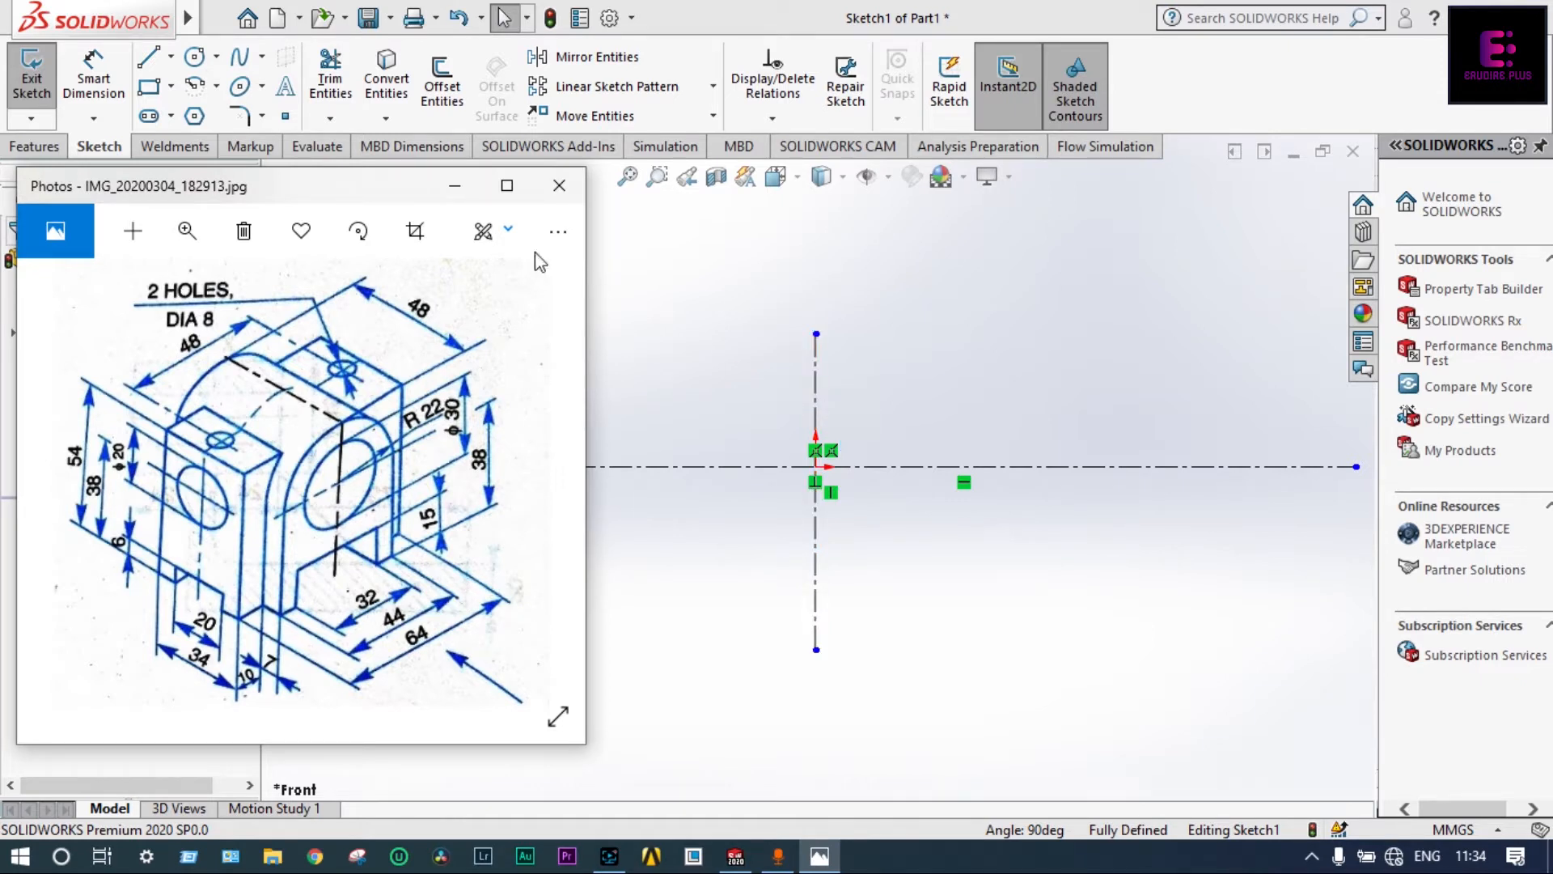
pyautogui.click(195, 85)
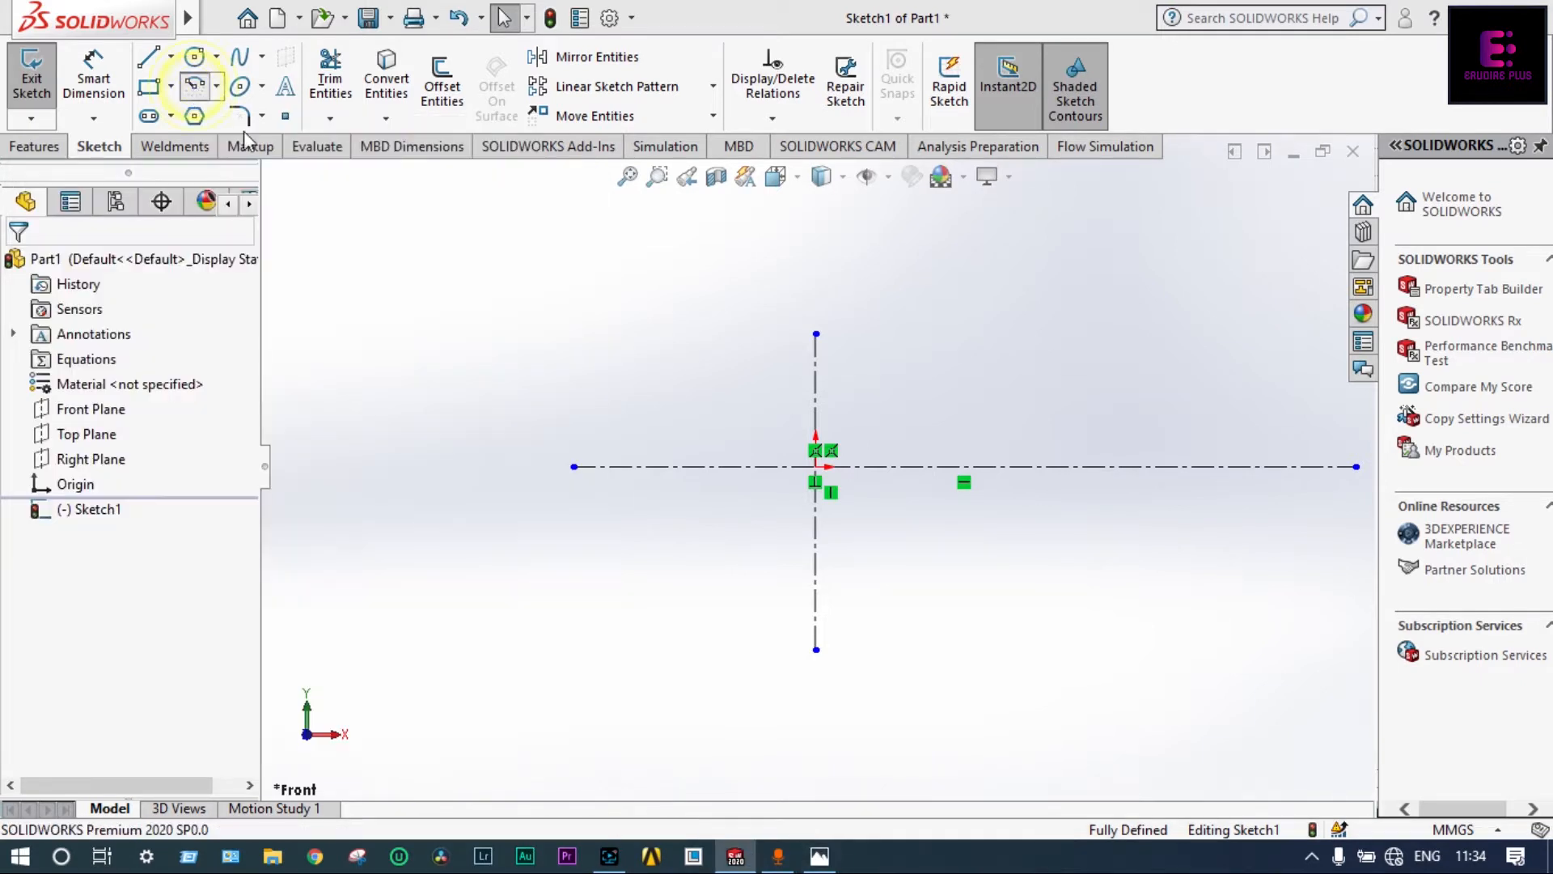
pyautogui.click(816, 467)
pyautogui.click(815, 386)
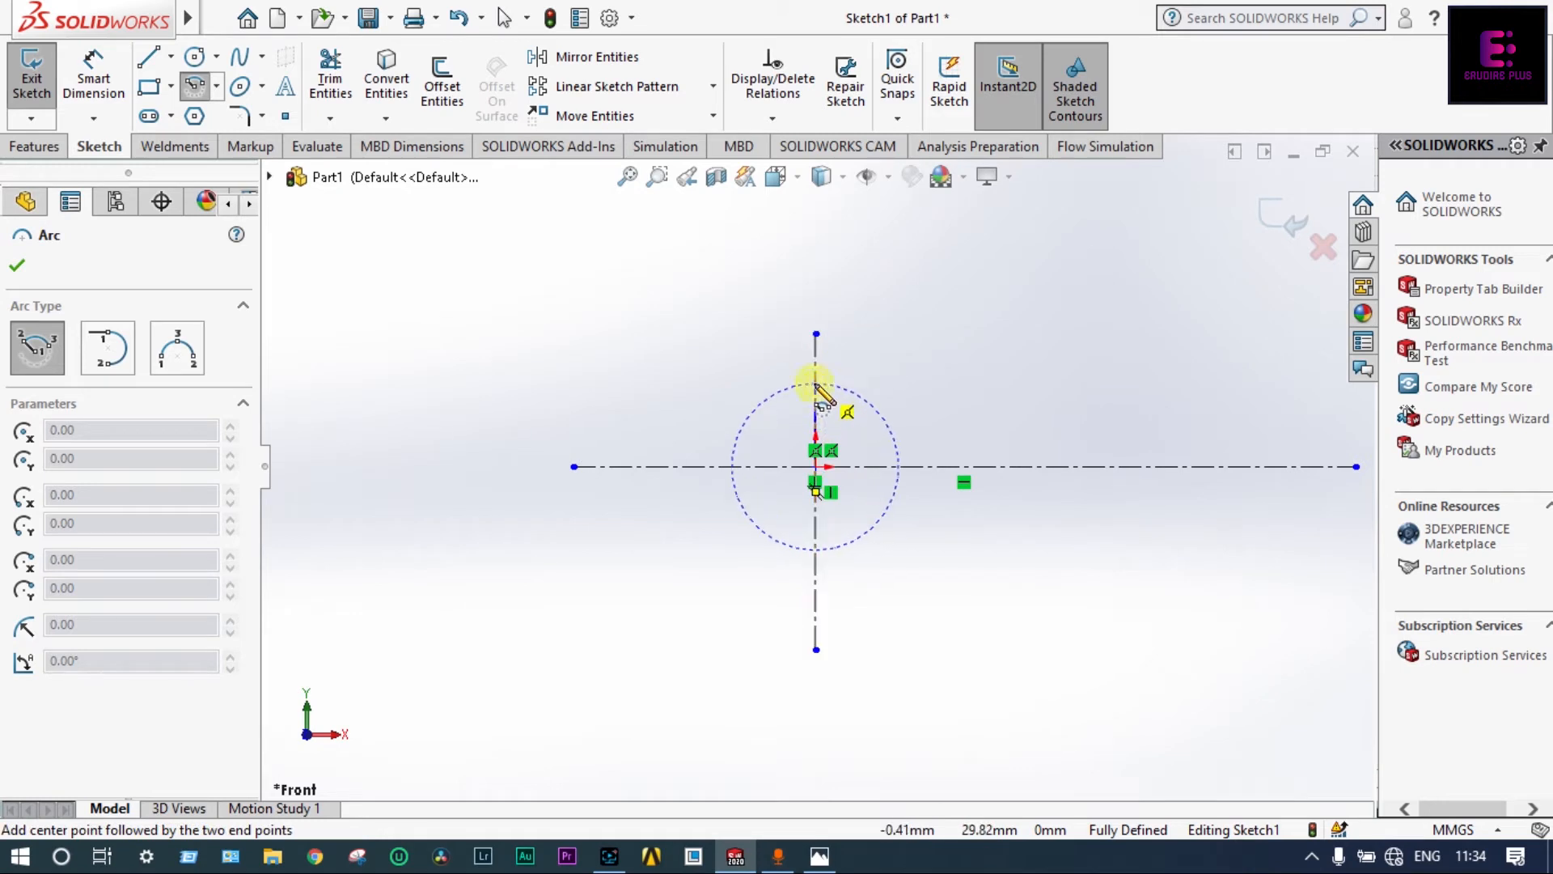
pyautogui.click(818, 552)
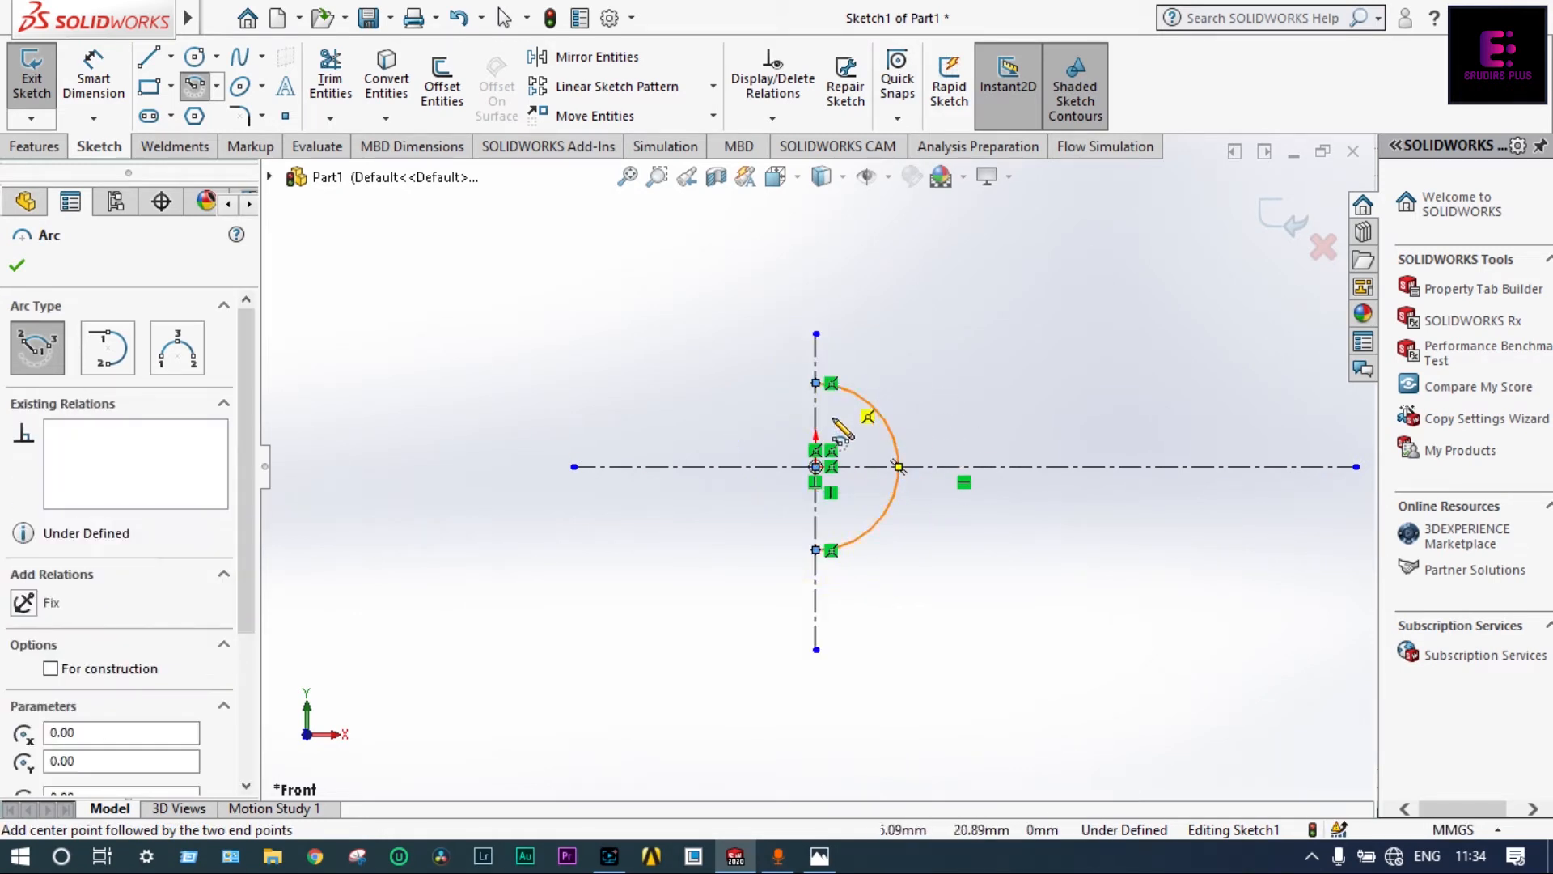
# - Sketch an origin-centred quarter arc with a radius of about 47 mm, from the vertical centerline's upper end to the horizontal centerline
pyautogui.click(816, 467)
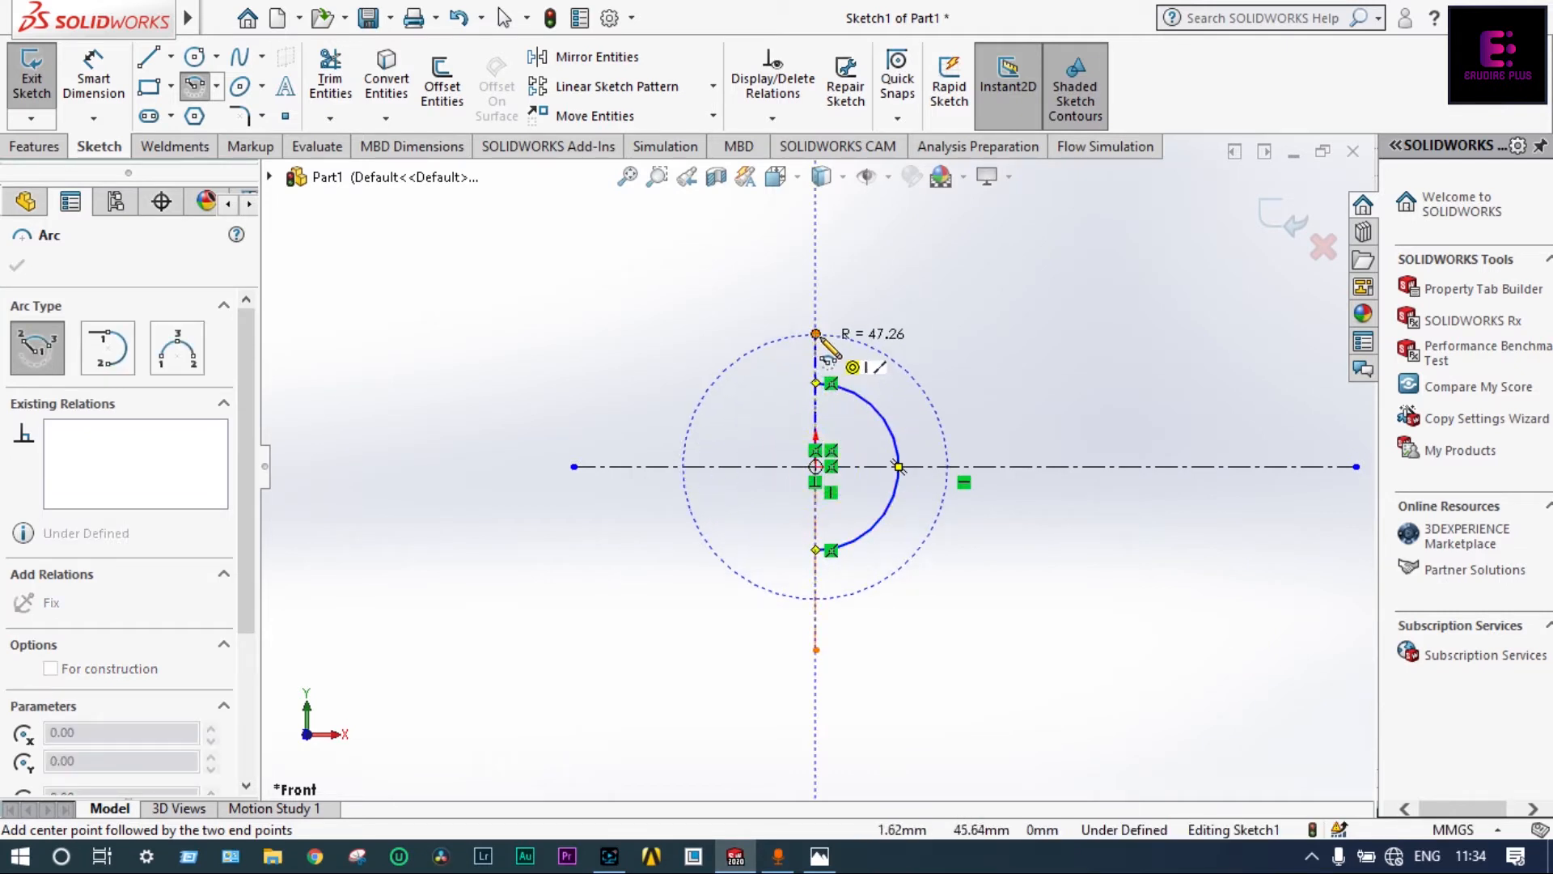
pyautogui.click(817, 334)
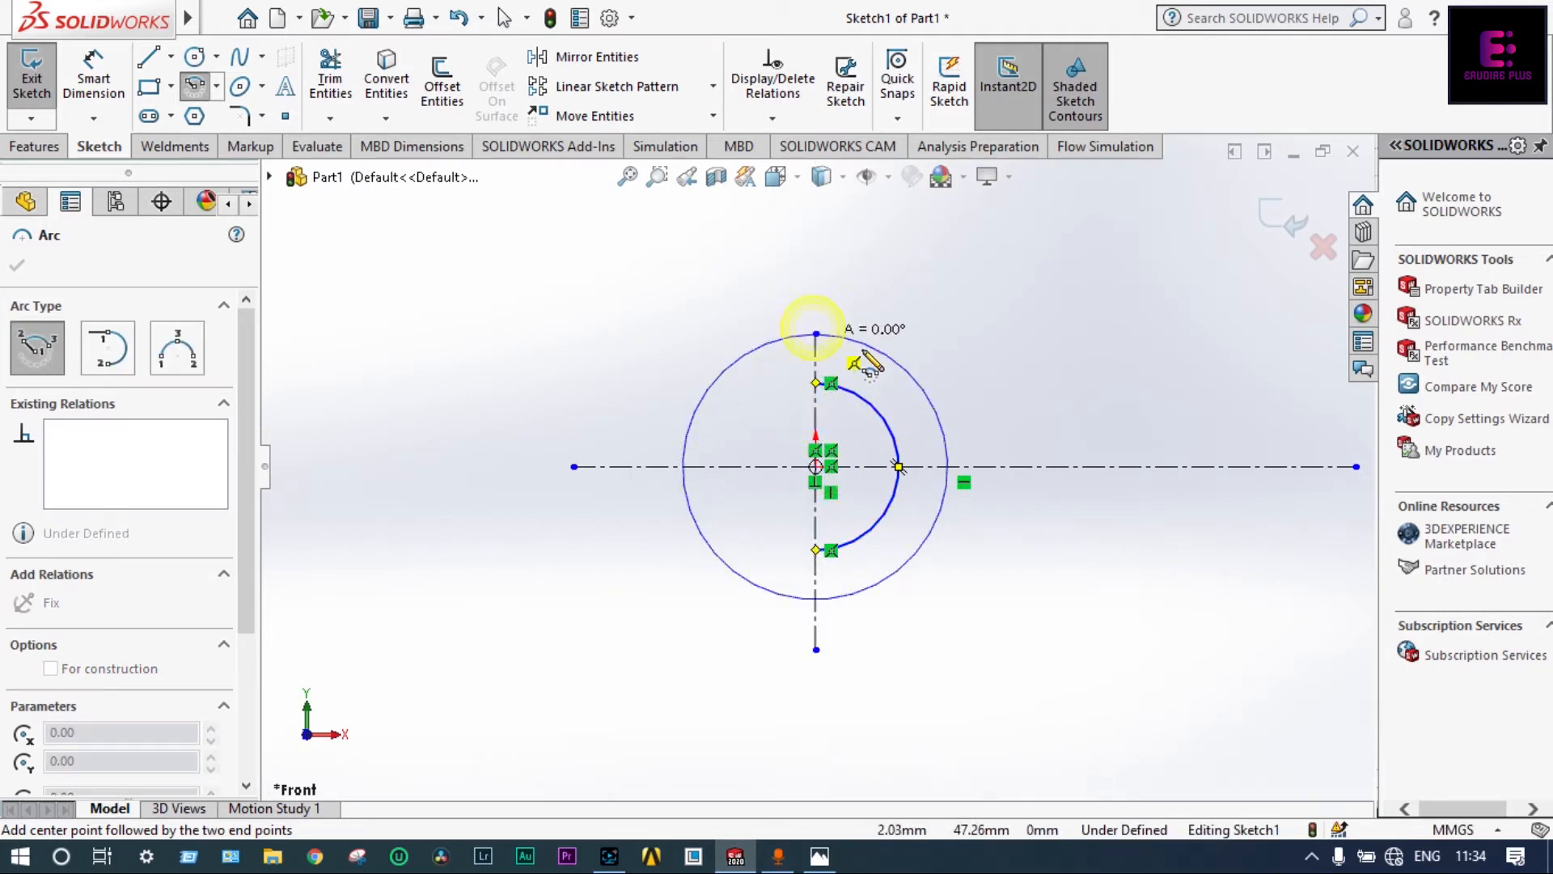
pyautogui.click(949, 467)
pyautogui.press('Escape')
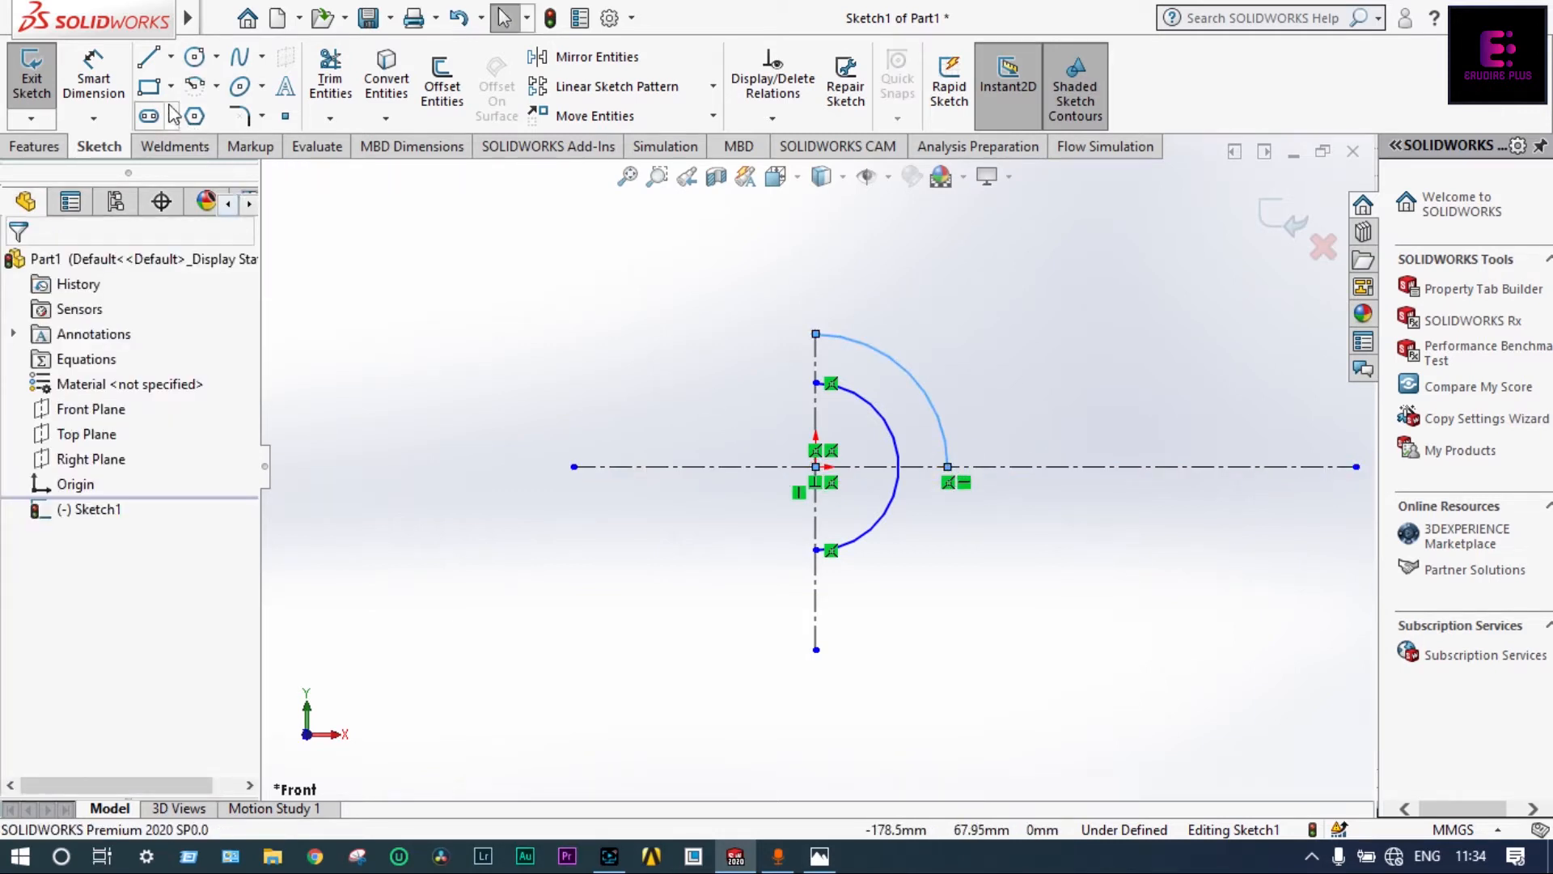
# - Sketch connected lines from the outer arc's end down, about 14 mm inward, up, and horizontally inward to the vertical centerline
pyautogui.click(148, 56)
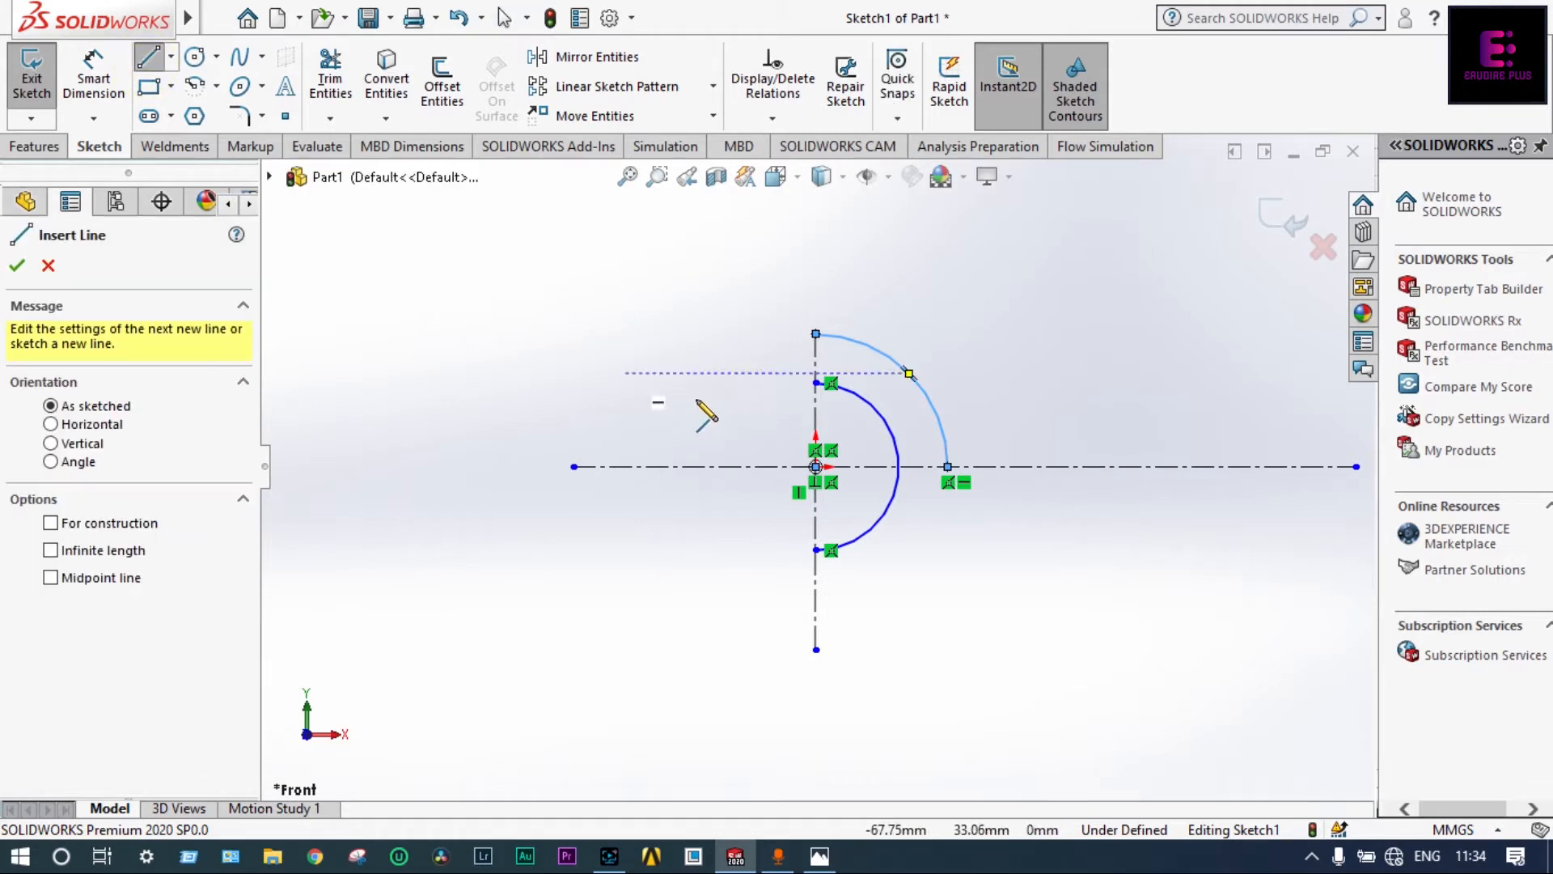
pyautogui.press('Escape')
pyautogui.click(948, 467)
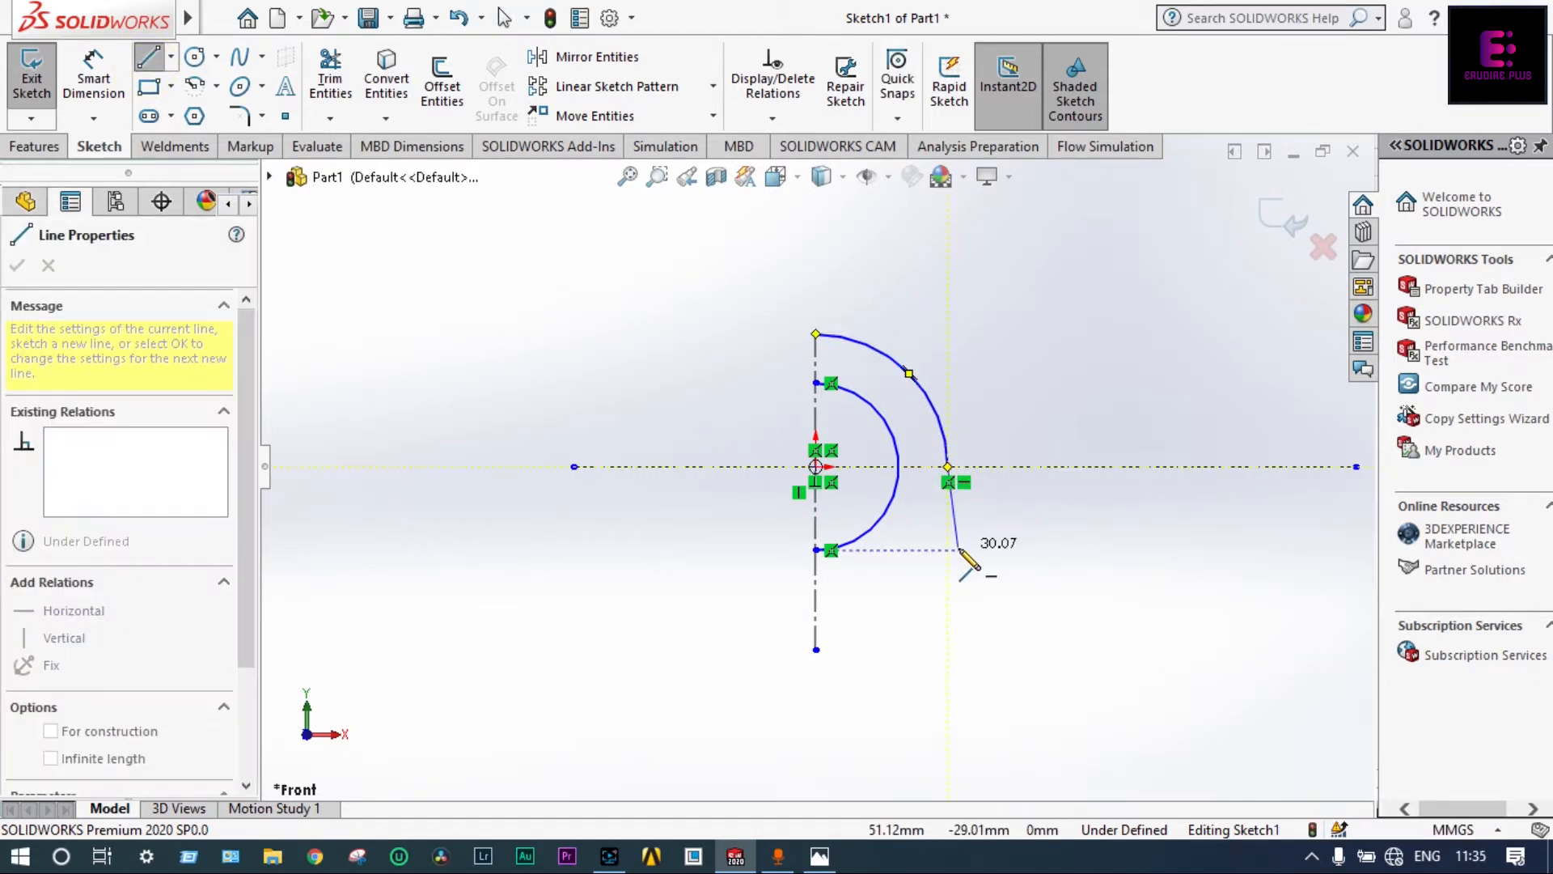
pyautogui.click(949, 649)
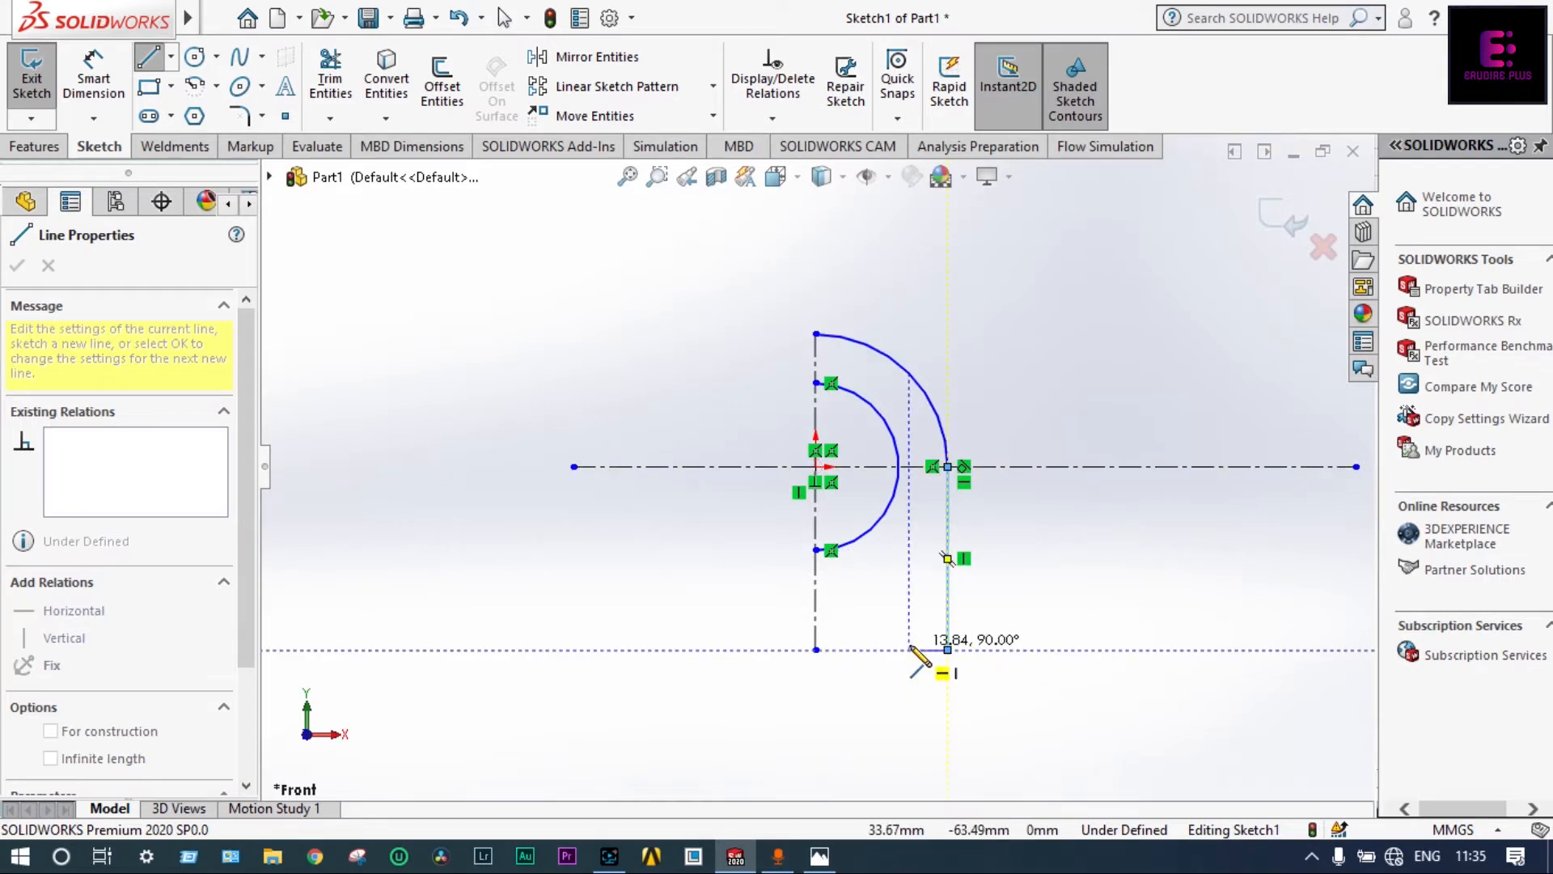
pyautogui.click(909, 649)
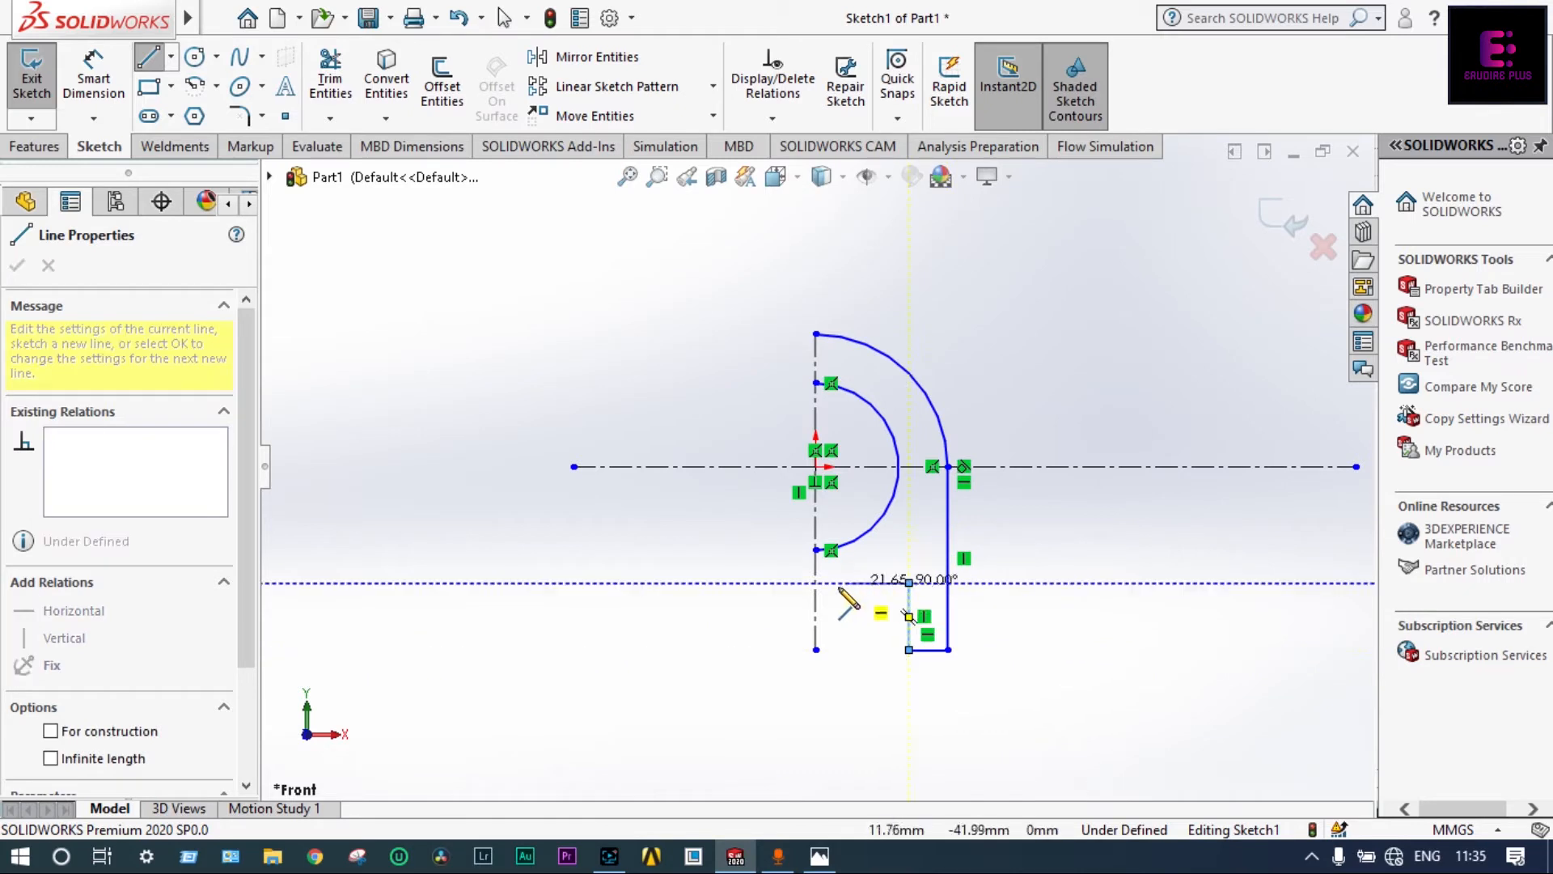
pyautogui.click(910, 583)
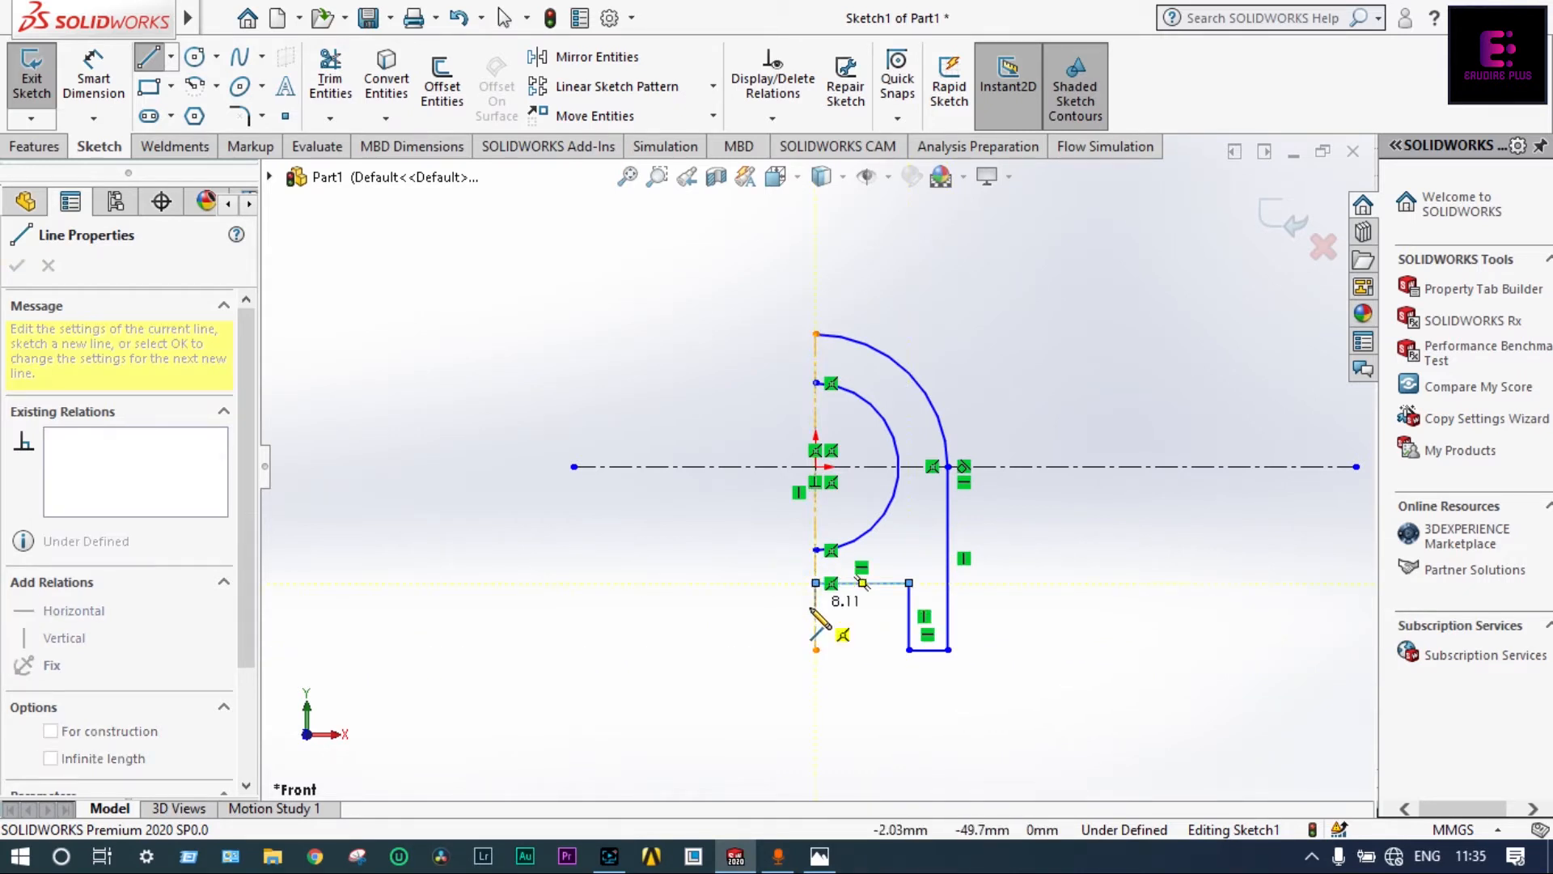
pyautogui.click(816, 613)
pyautogui.press('Escape')
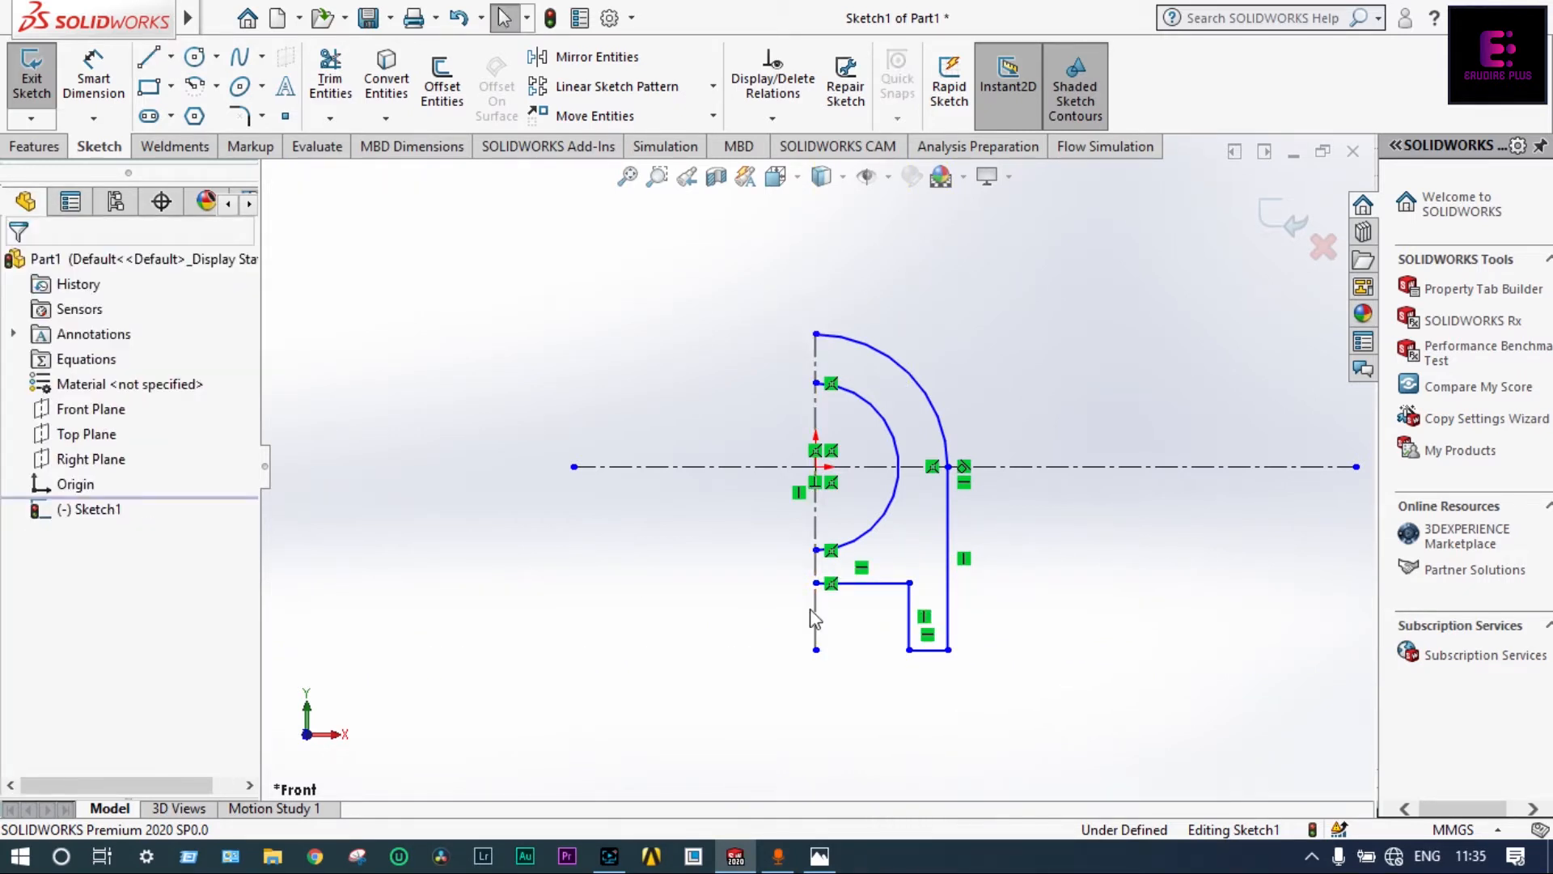
# - Check the reference drawing and dimension the inner arc's radius as 30 mm
pyautogui.click(818, 857)
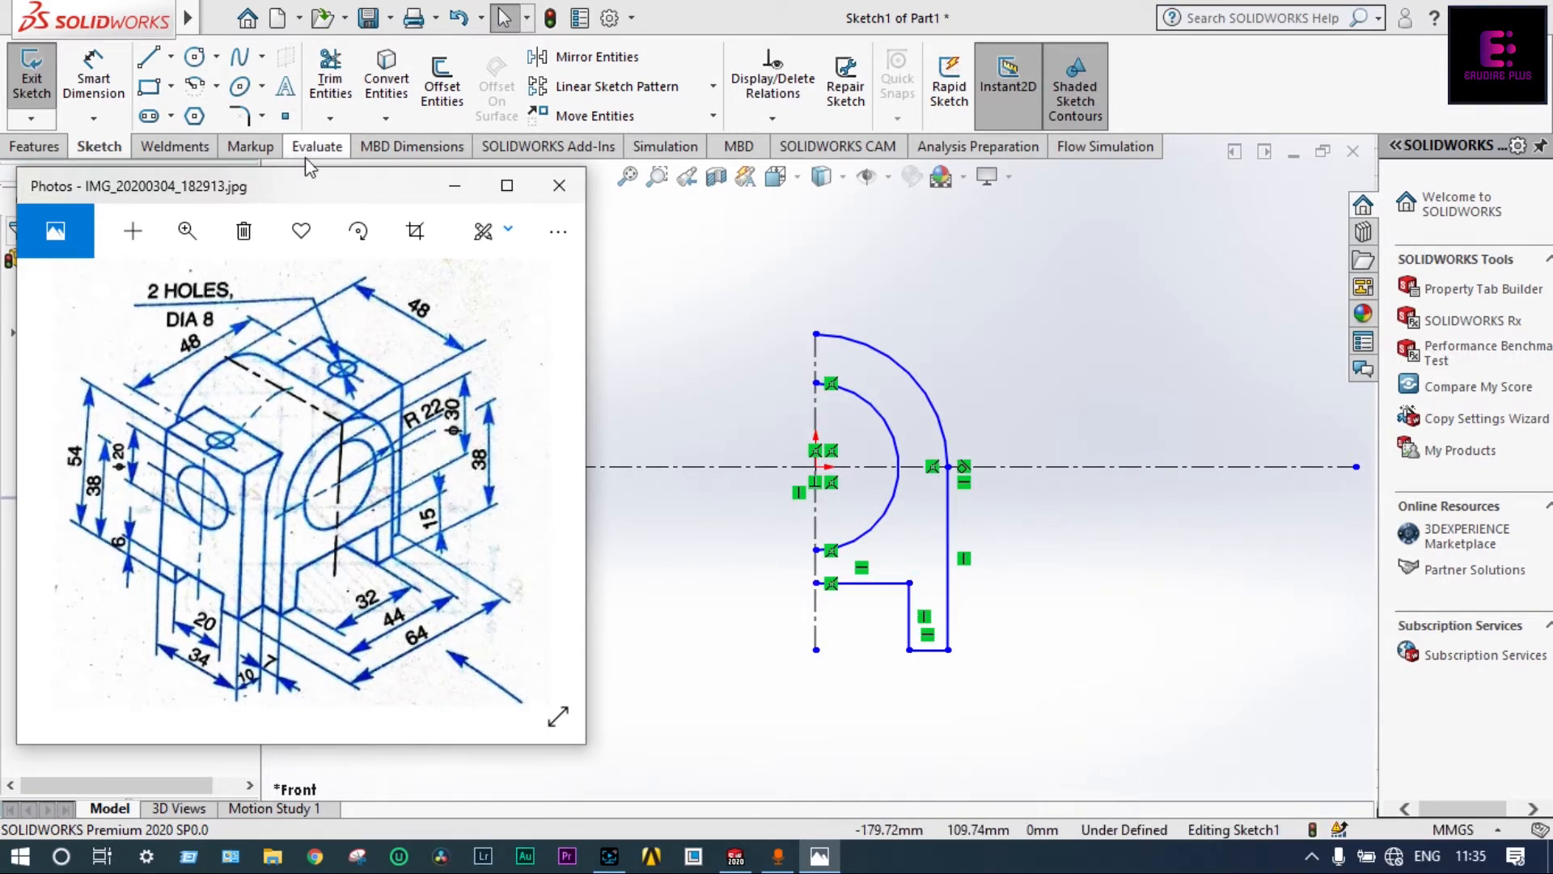
pyautogui.click(122, 94)
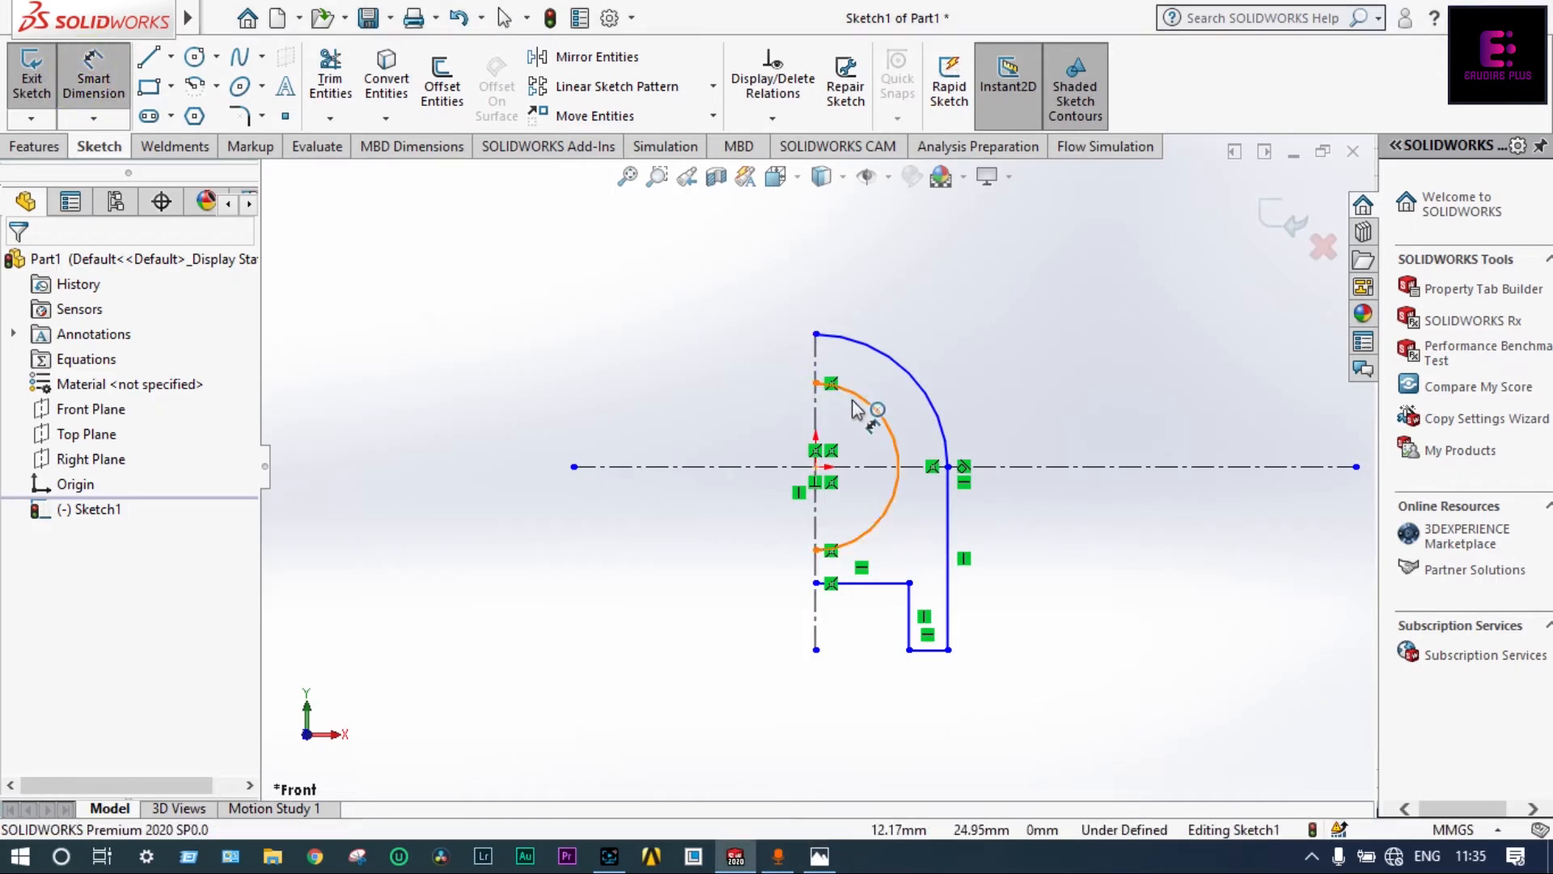
pyautogui.click(874, 415)
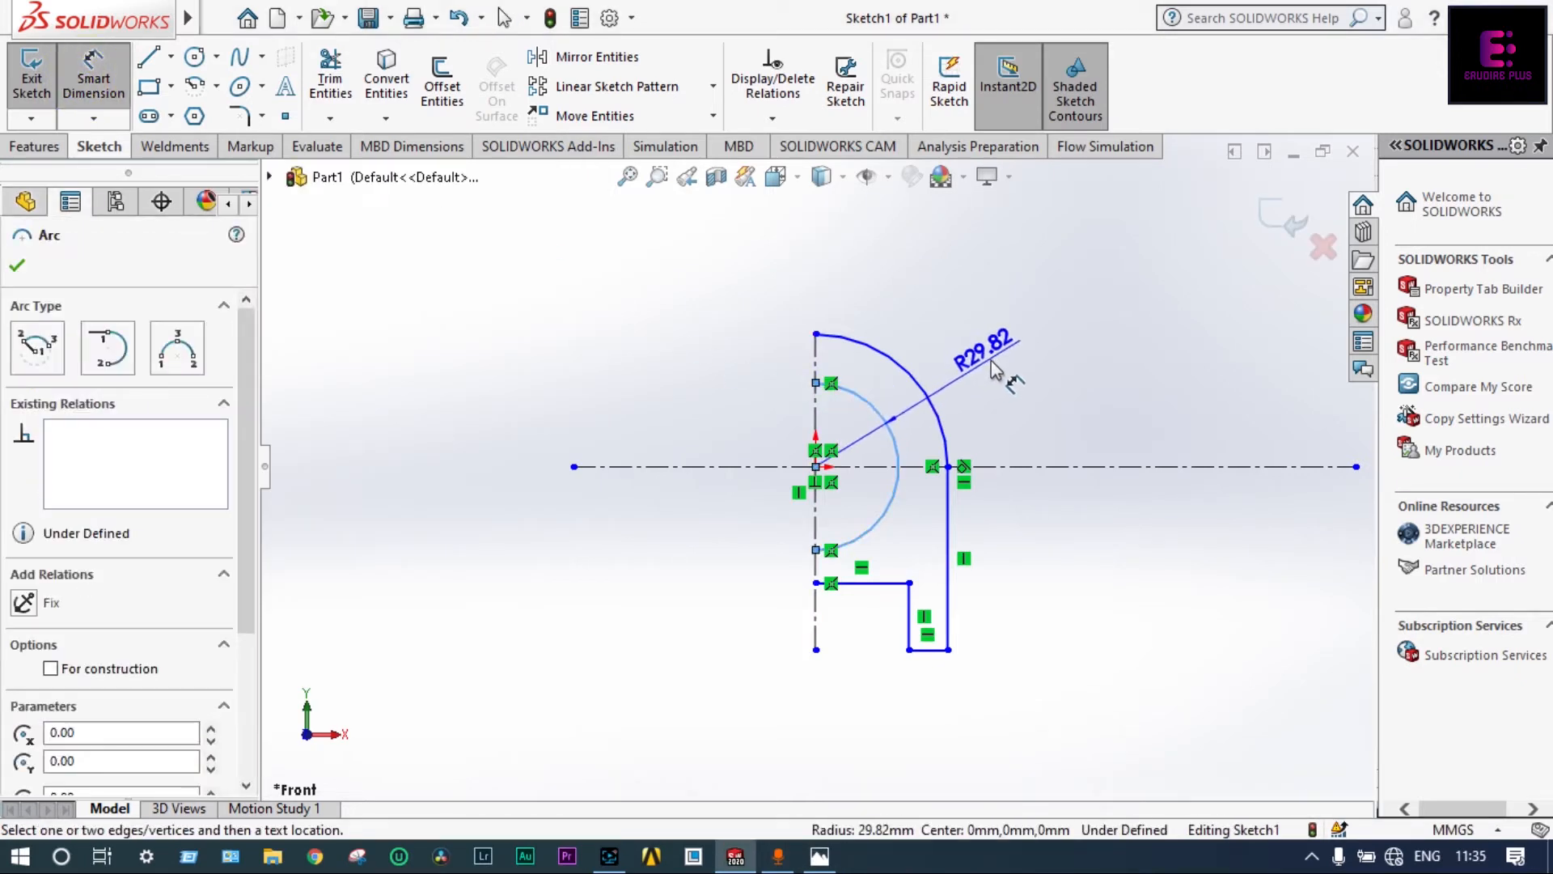
pyautogui.click(996, 367)
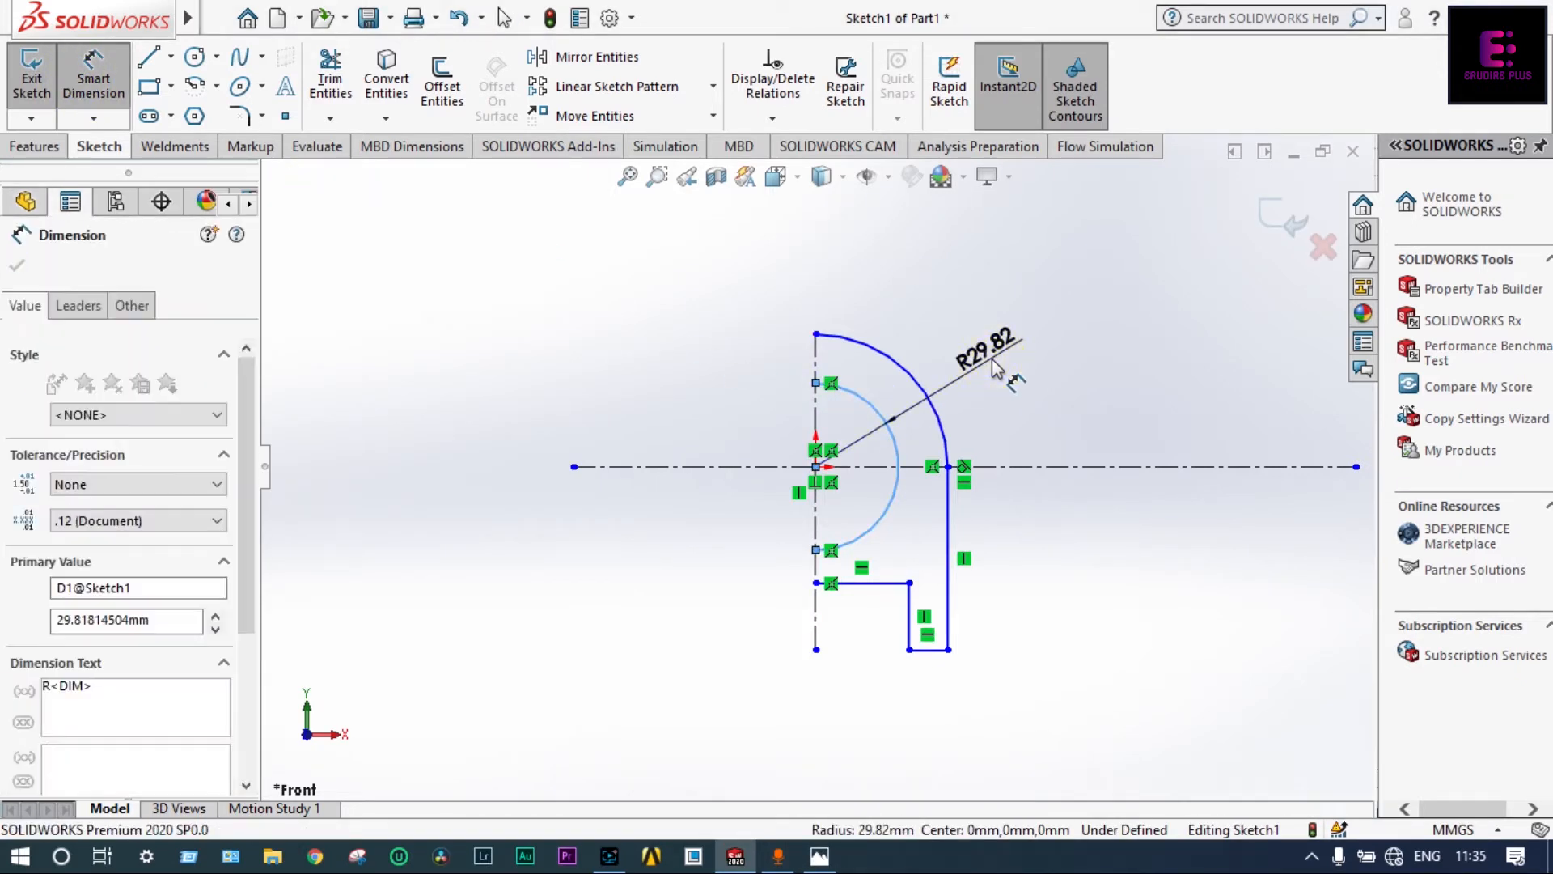
pyautogui.write('30')
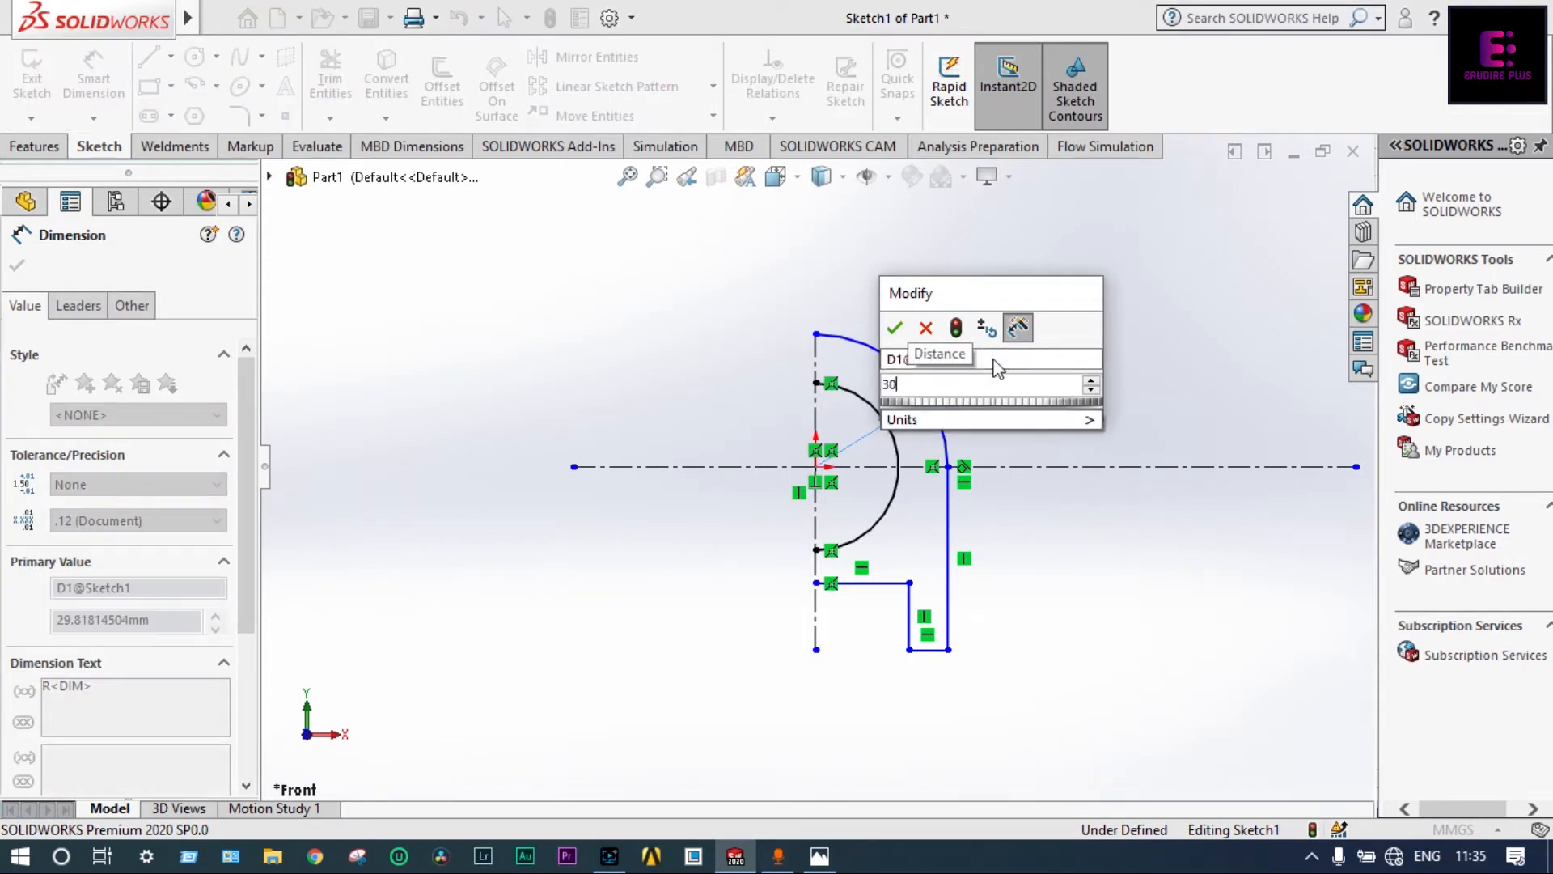
pyautogui.press('Return')
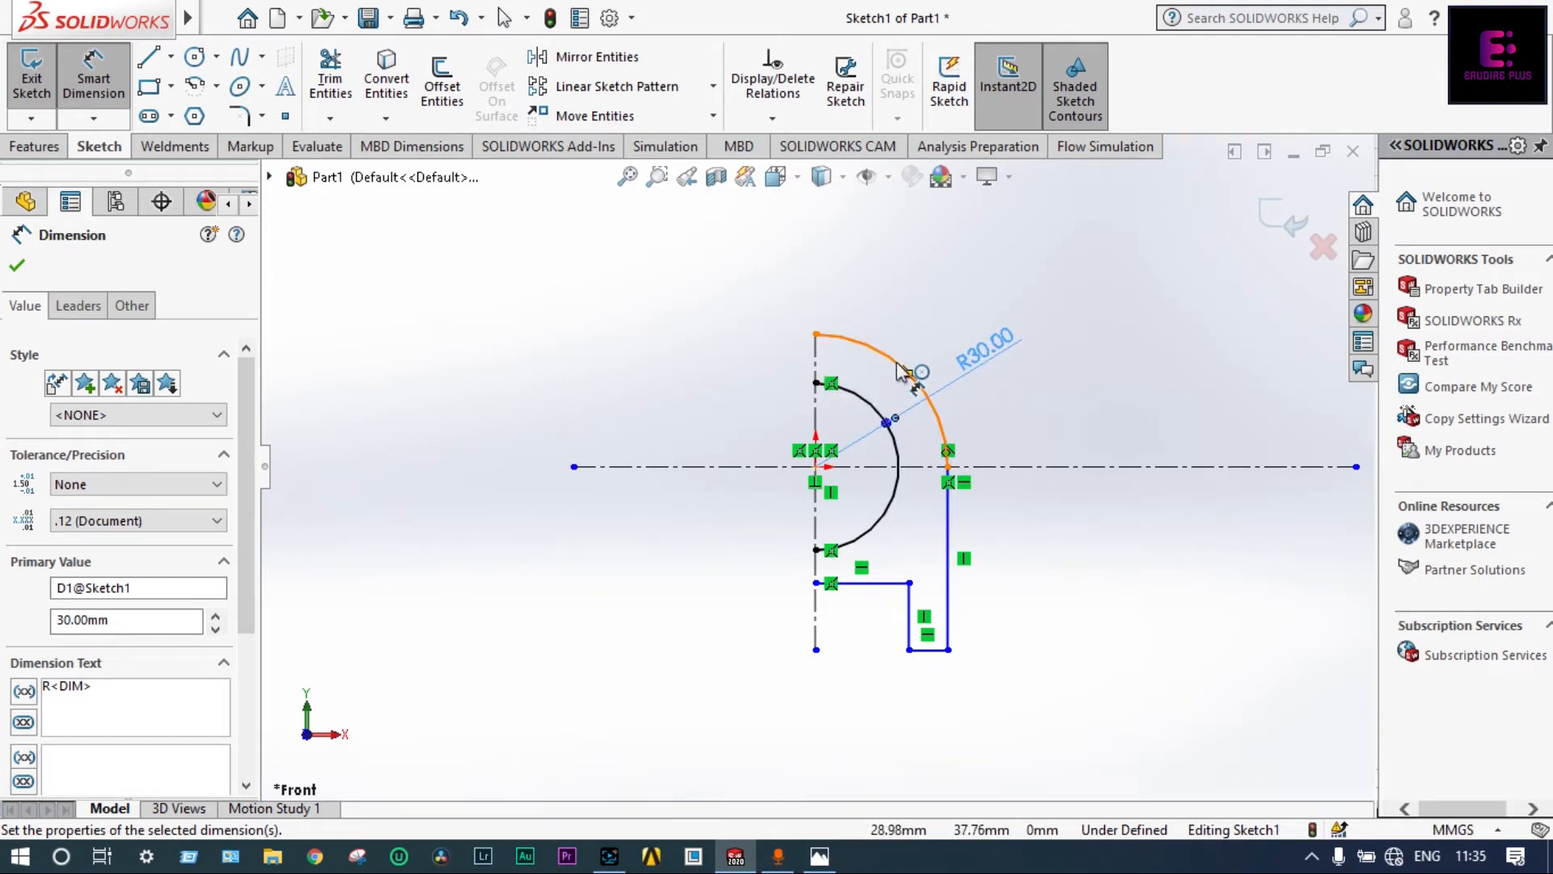
# - Recheck the reference drawing and set the inner arc's radius to 15 mm
pyautogui.click(820, 856)
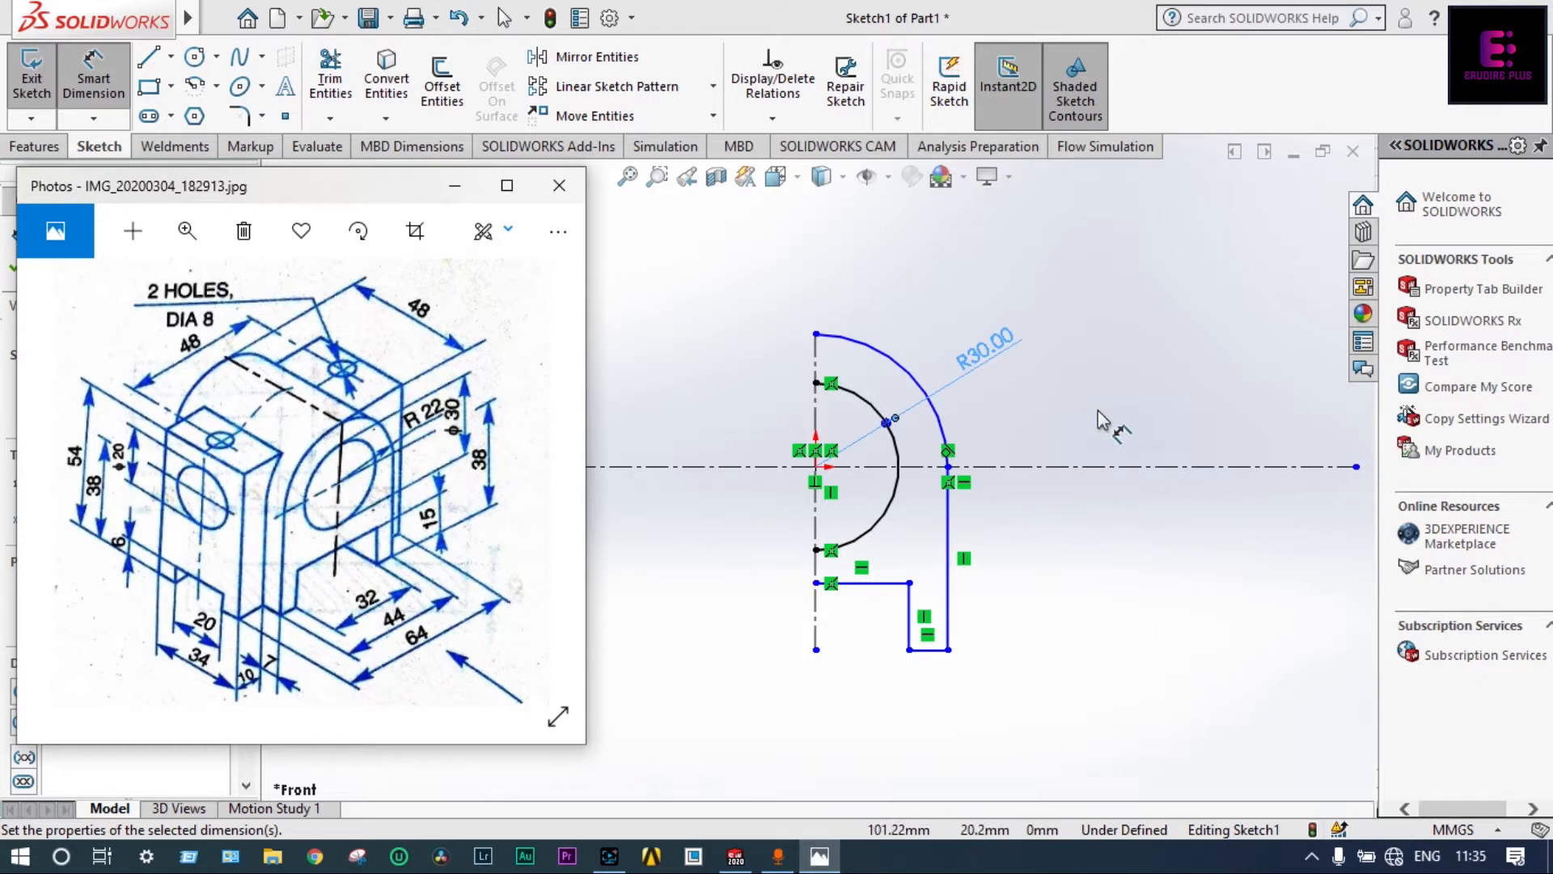
pyautogui.click(982, 351)
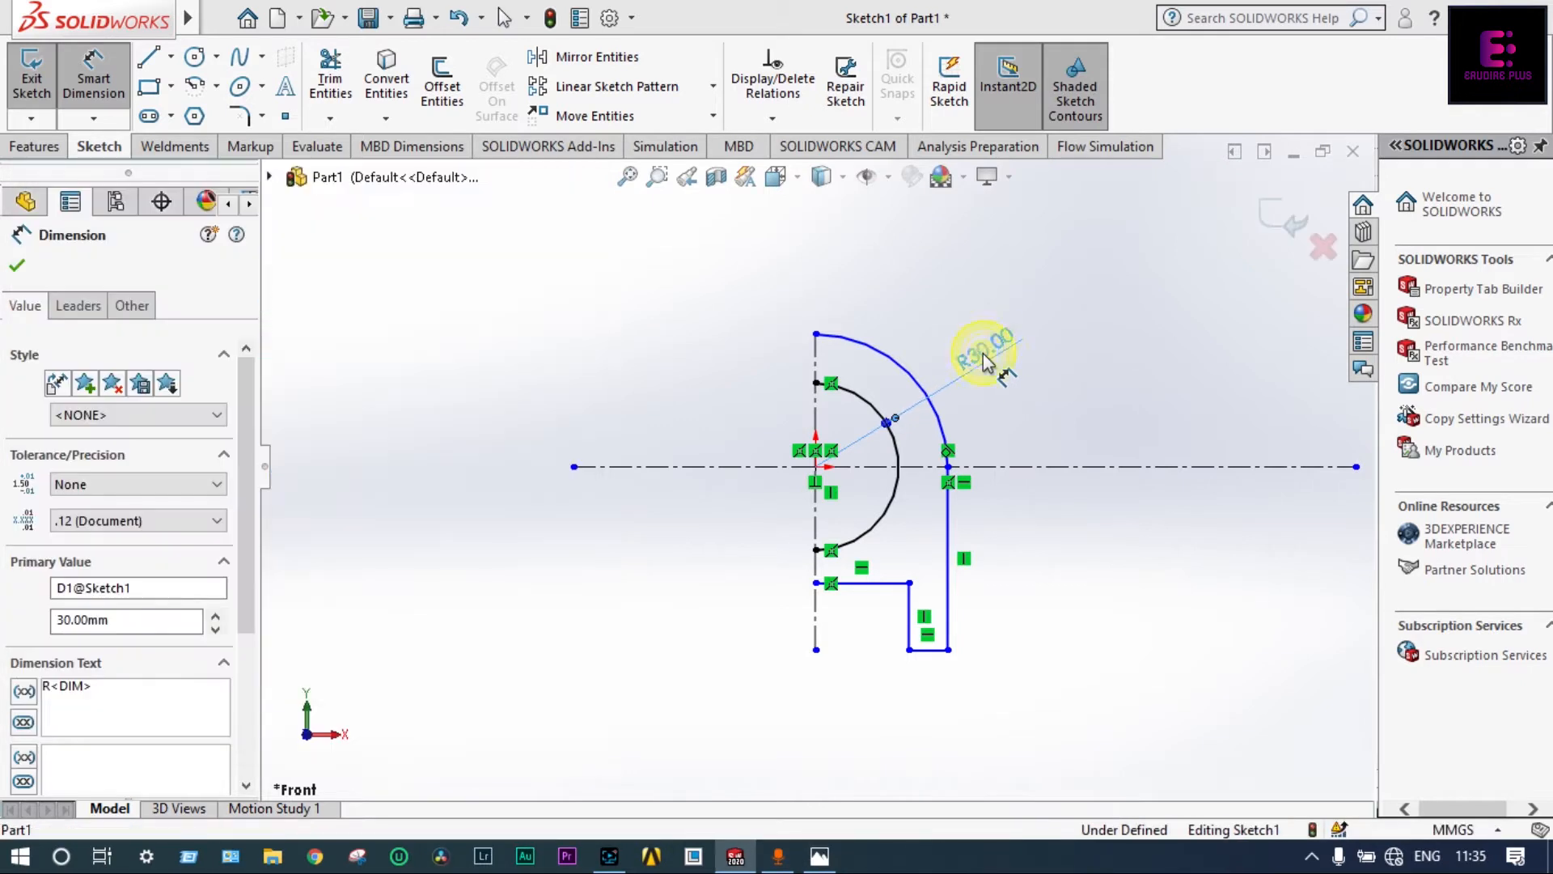
pyautogui.doubleClick(982, 351)
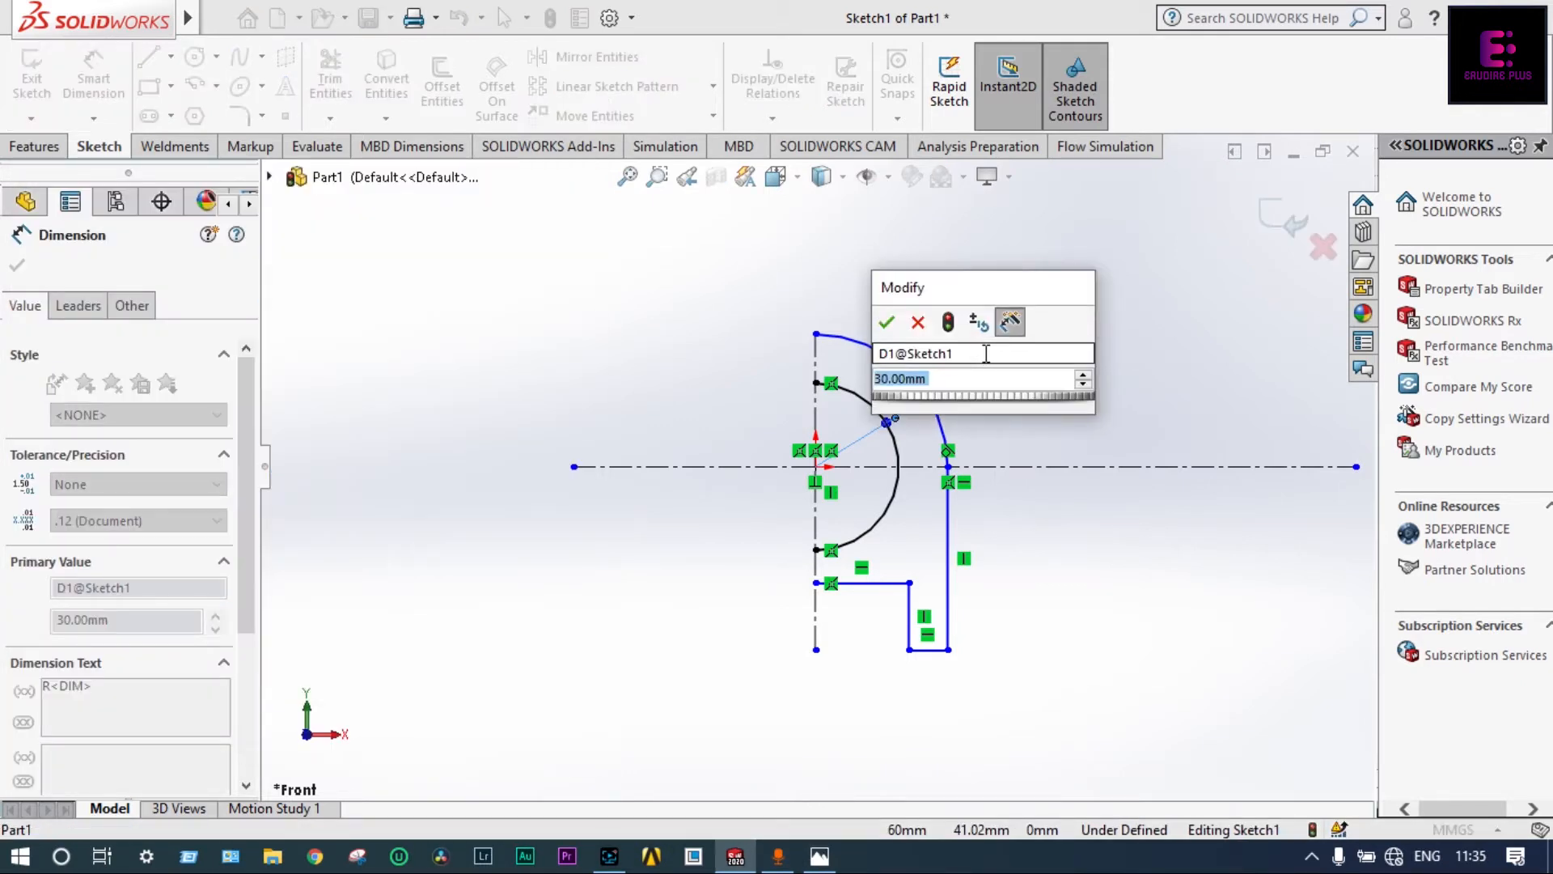
pyautogui.write('30')
pyautogui.press('Return')
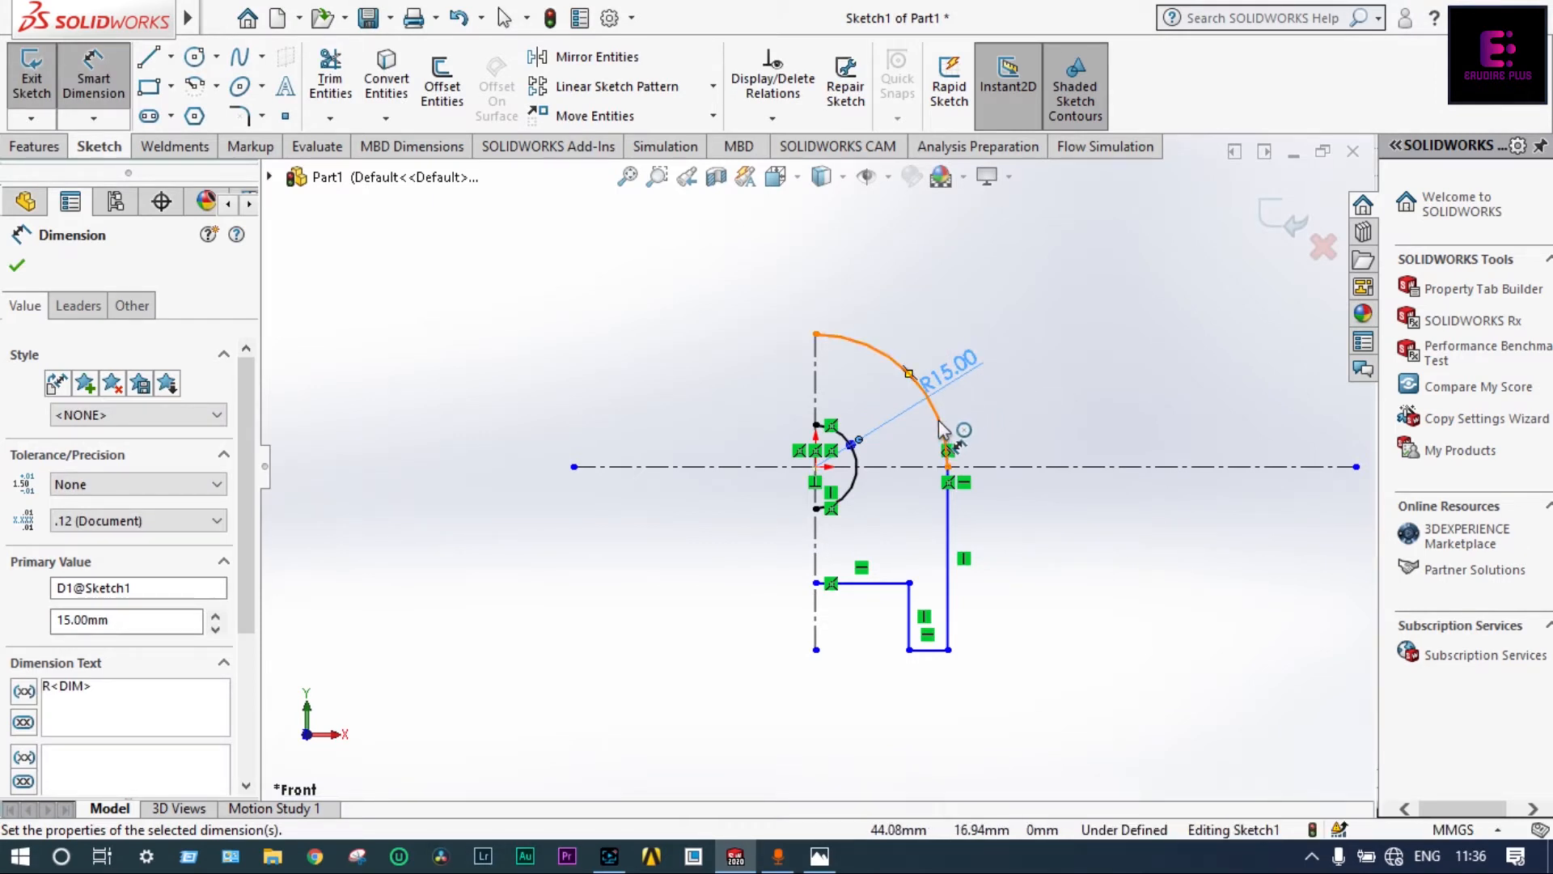
# - Check the reference drawing and dimension the outer arc's radius as 22 mm
pyautogui.click(821, 857)
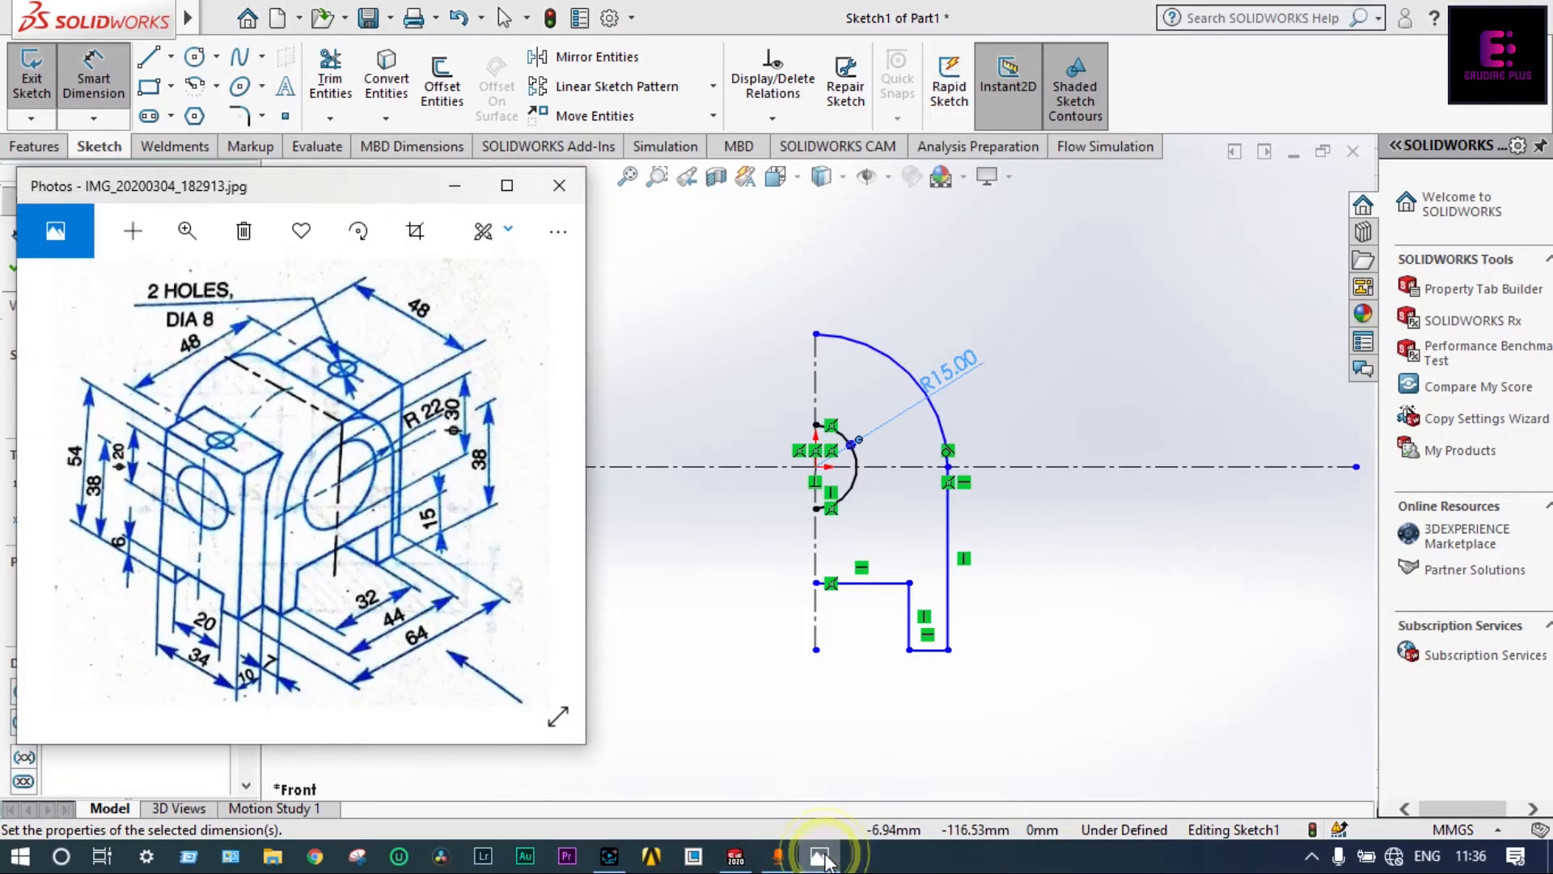
pyautogui.click(946, 437)
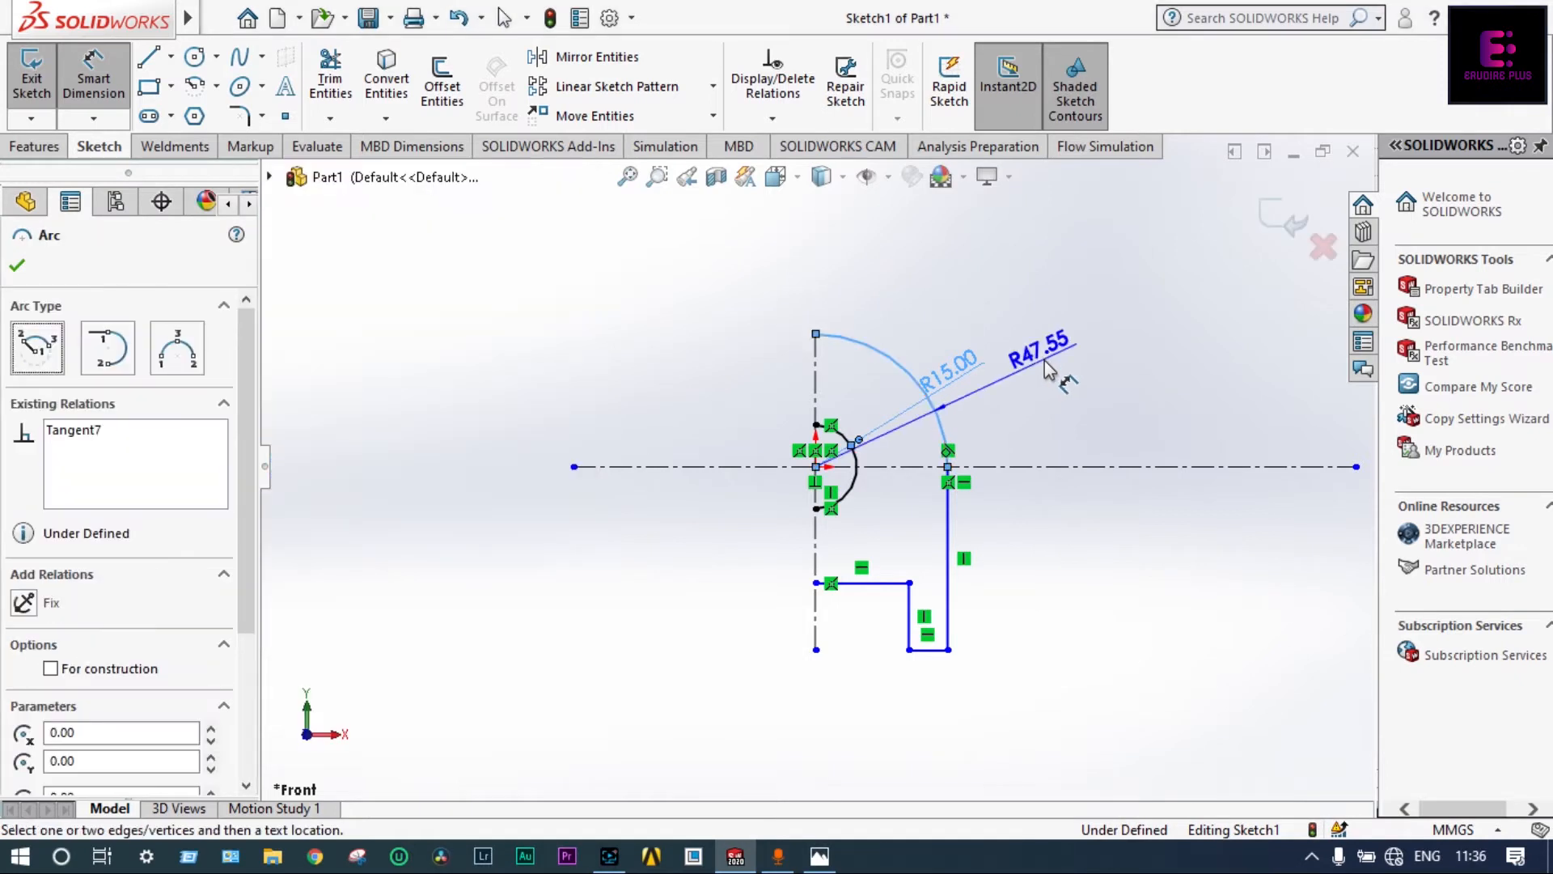
pyautogui.click(1049, 368)
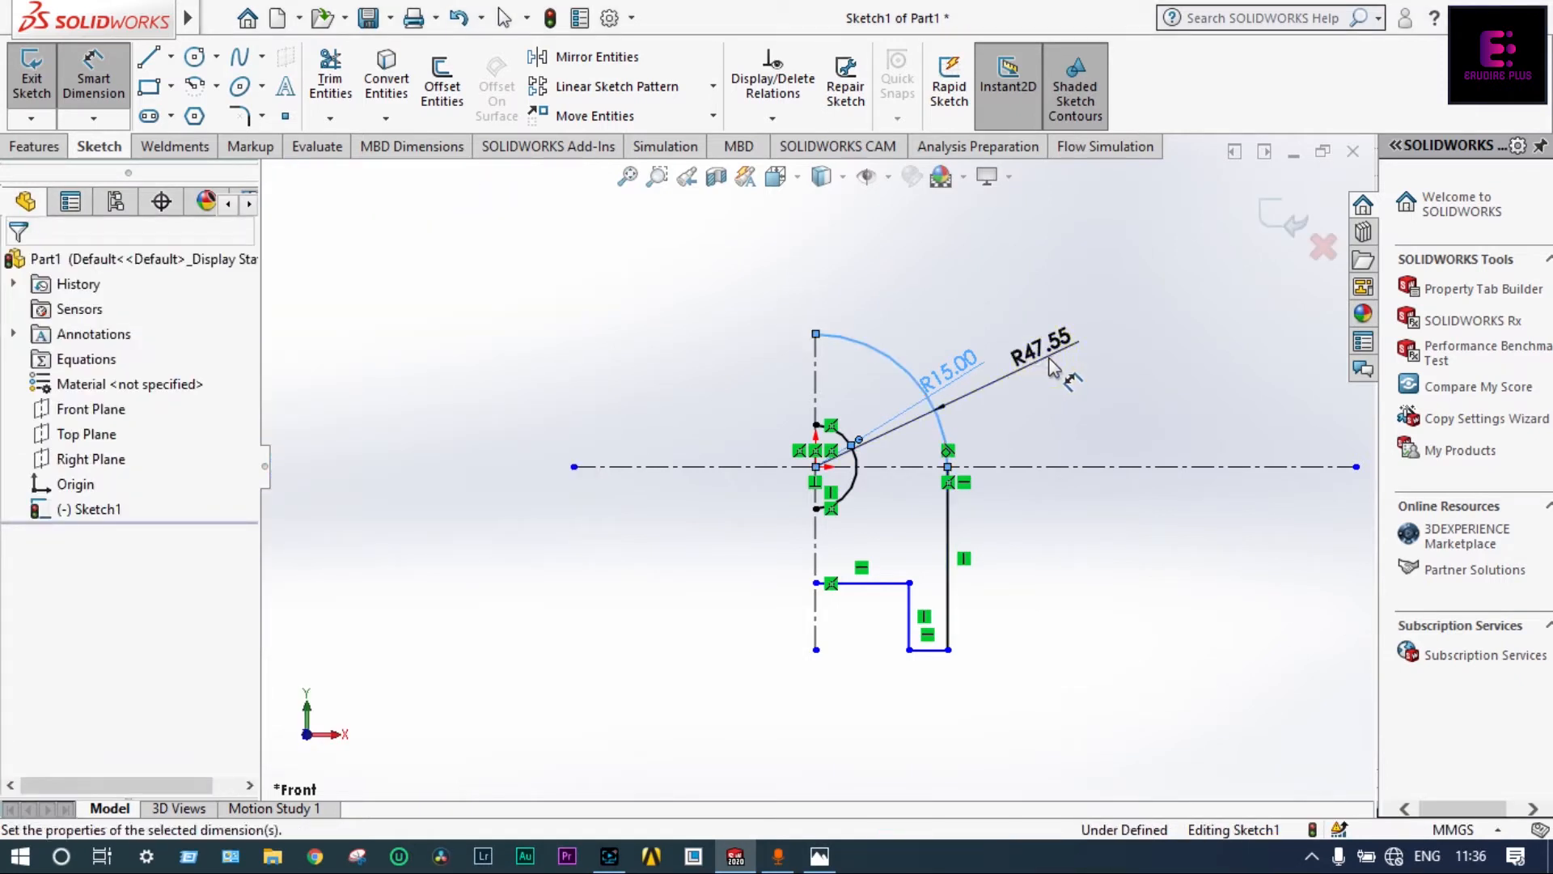
pyautogui.write('22')
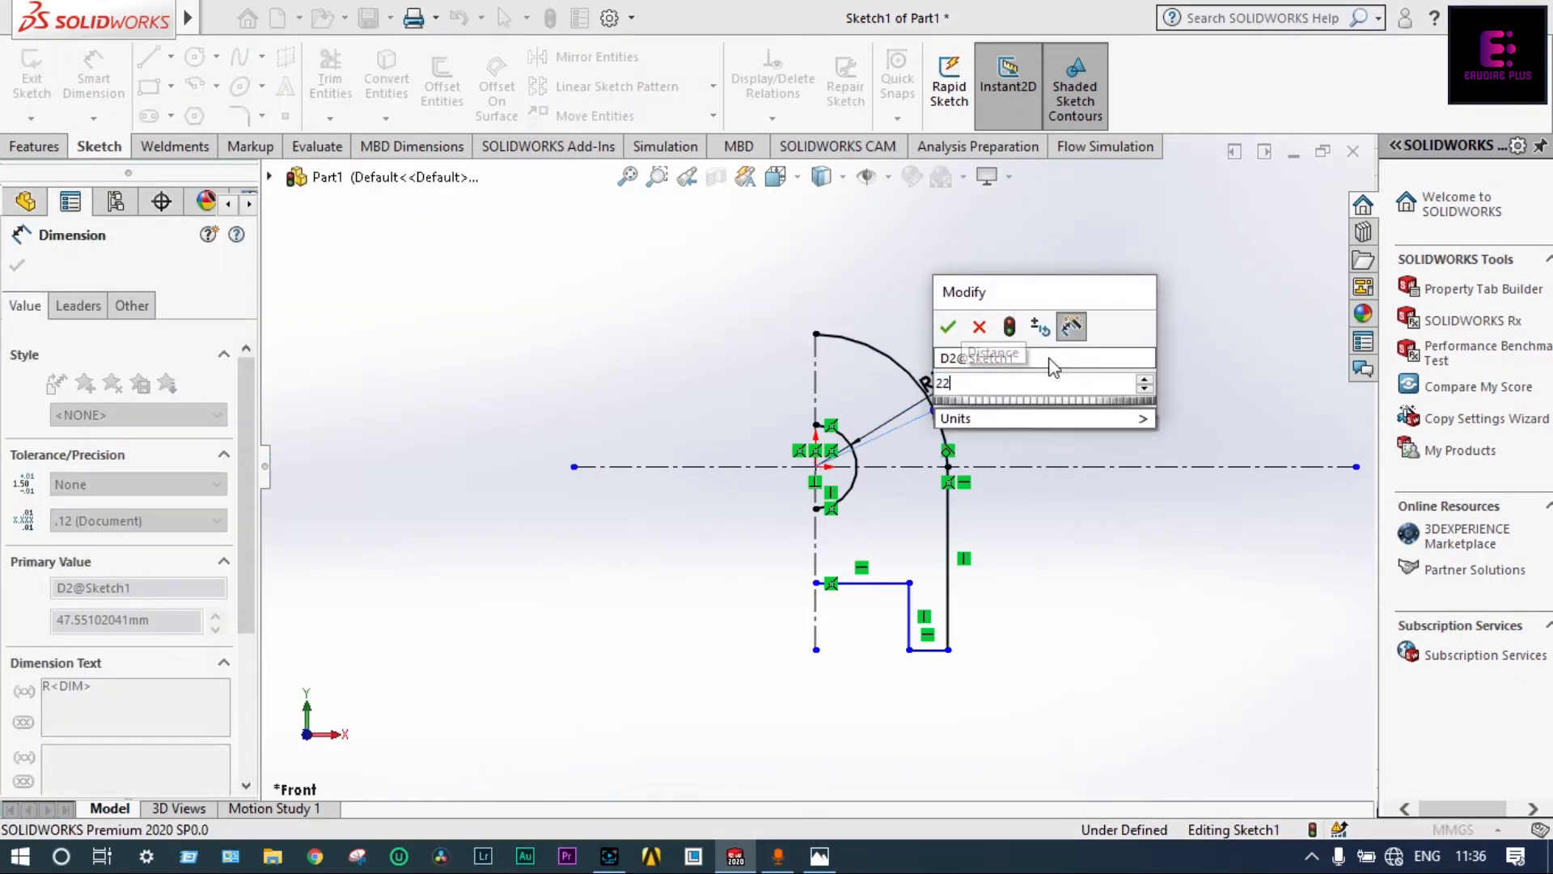
pyautogui.press('Return')
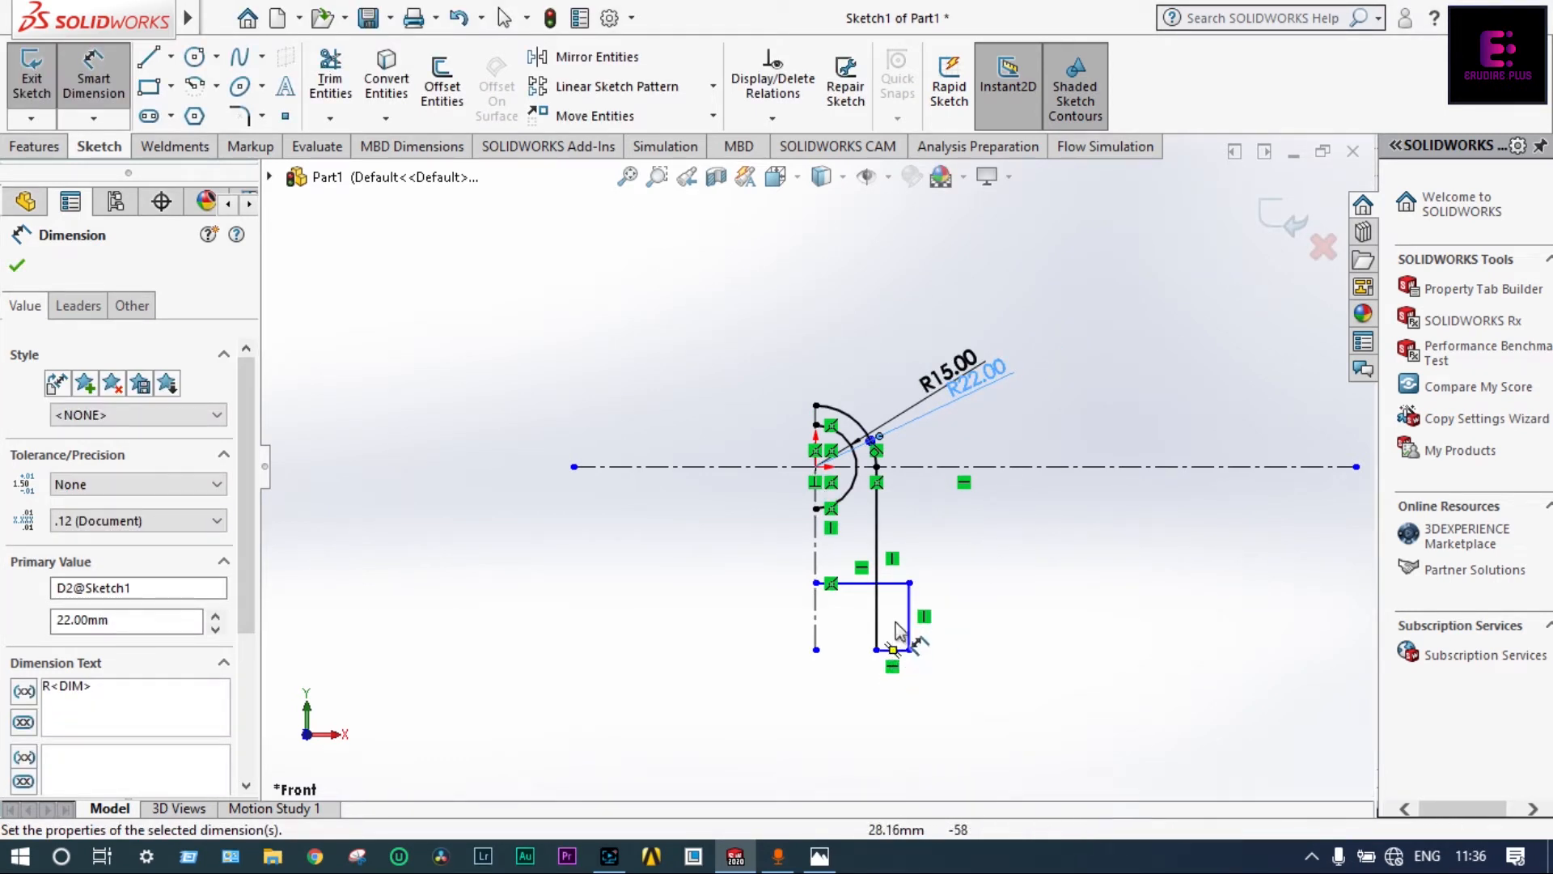
pyautogui.scroll(-3, 842, 545)
pyautogui.scroll(-2, 843, 545)
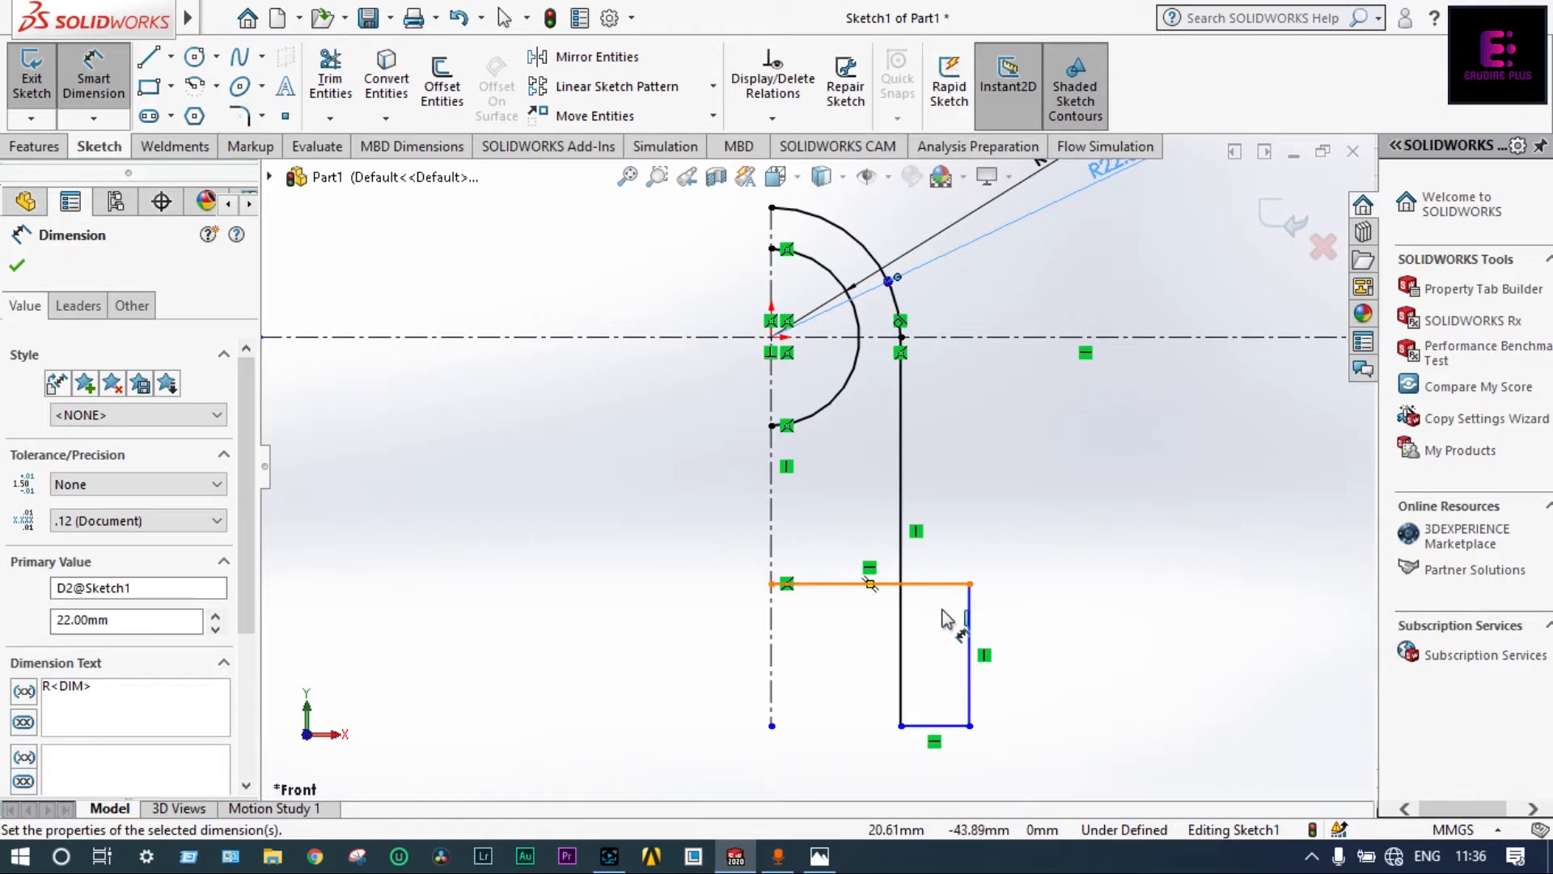
# - Check the reference drawing and set the bottom slot's full width to 32 mm with a doubled dimension across the vertical centerline
pyautogui.click(820, 857)
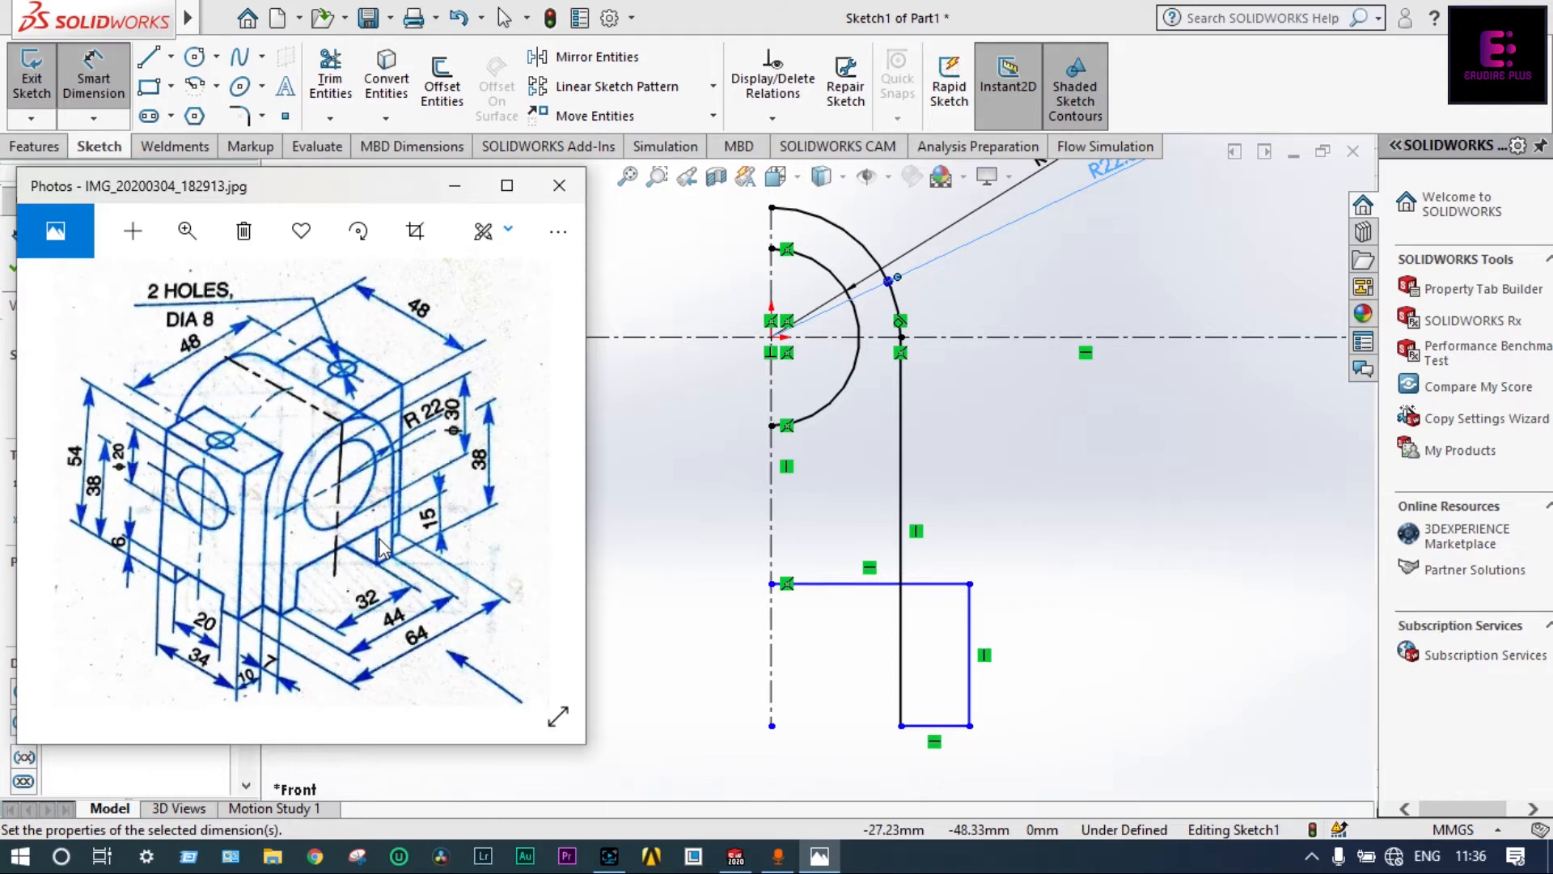
pyautogui.click(970, 696)
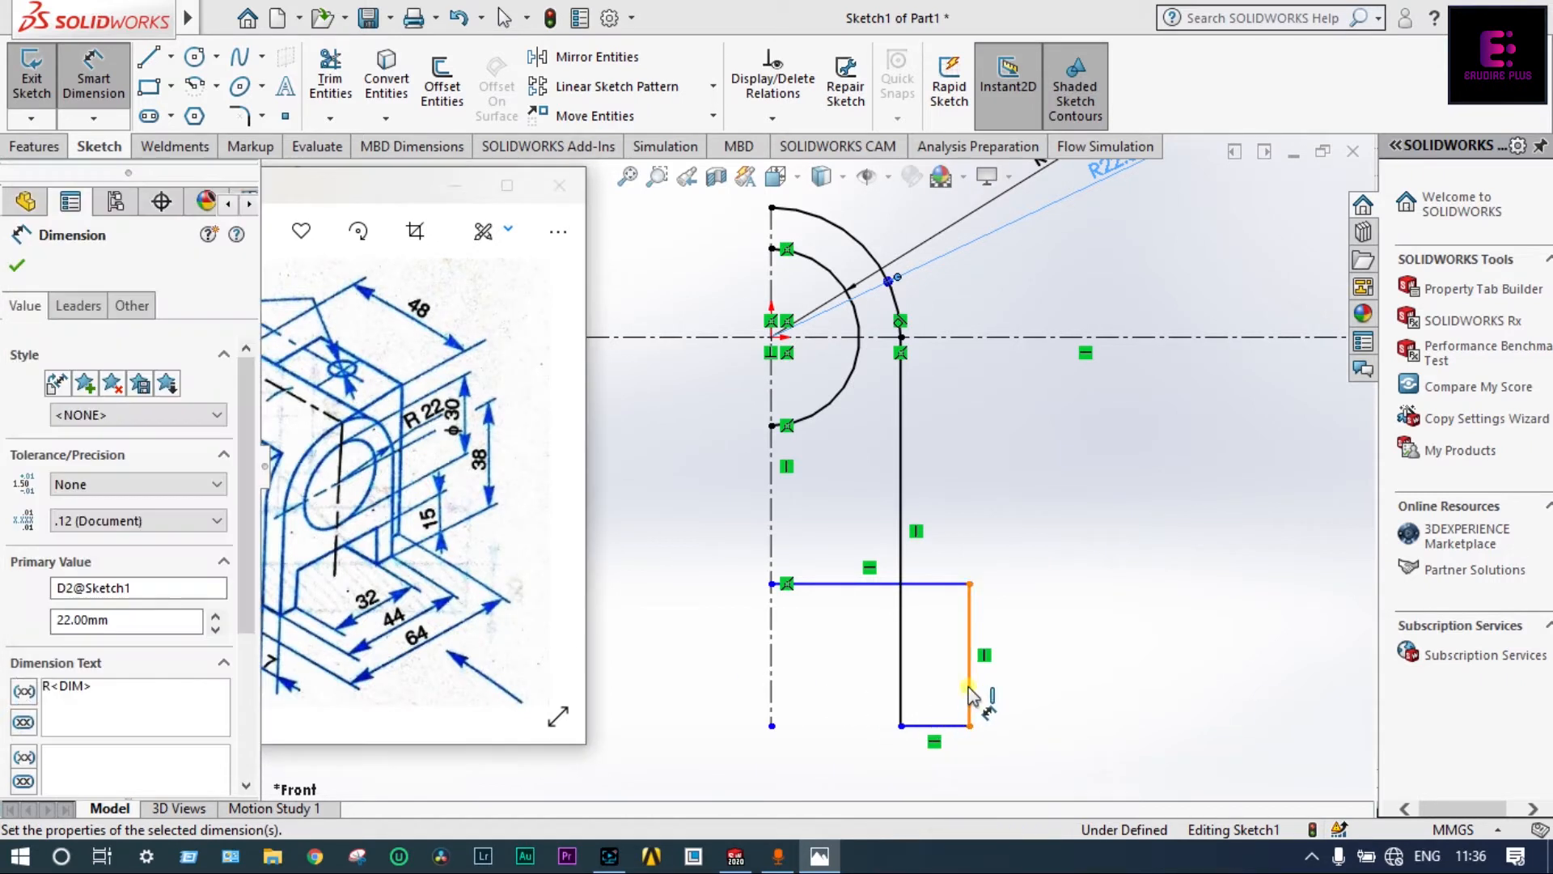
pyautogui.click(772, 692)
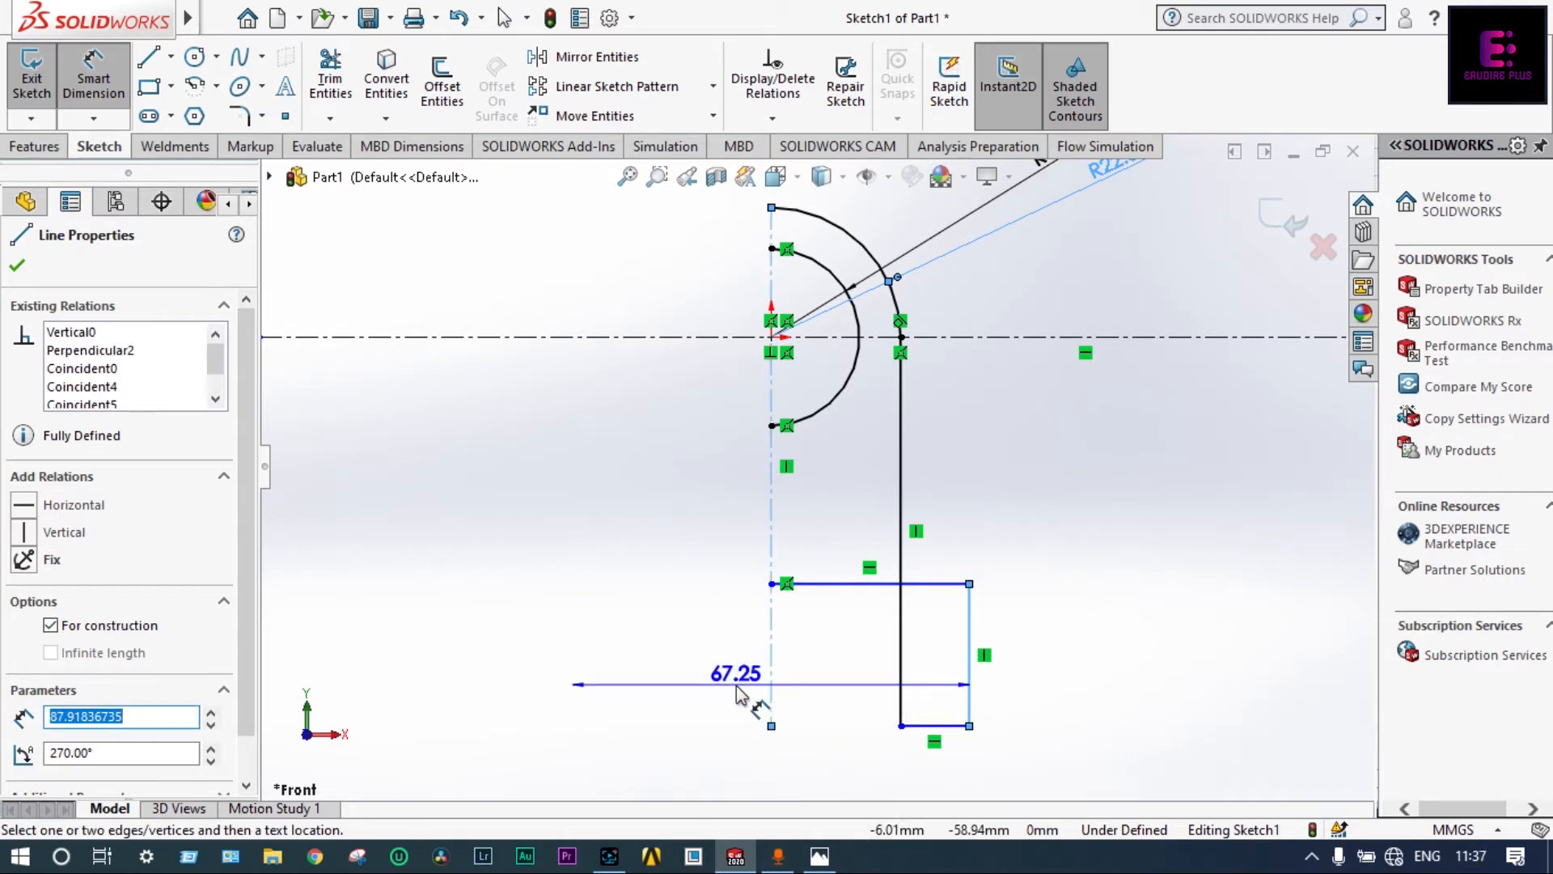
pyautogui.click(737, 687)
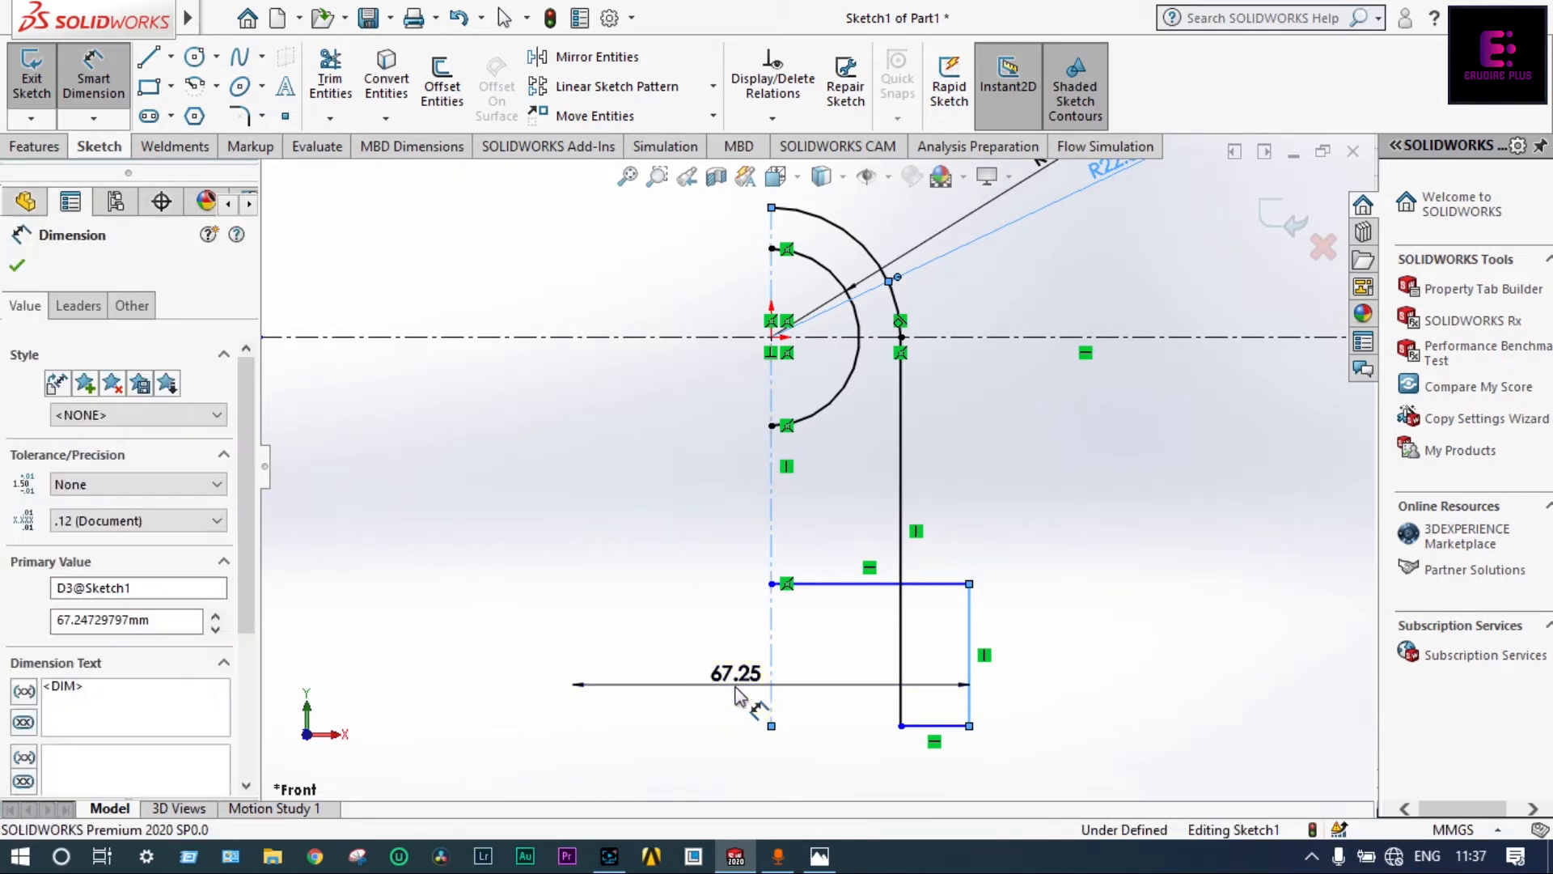
pyautogui.write('60')
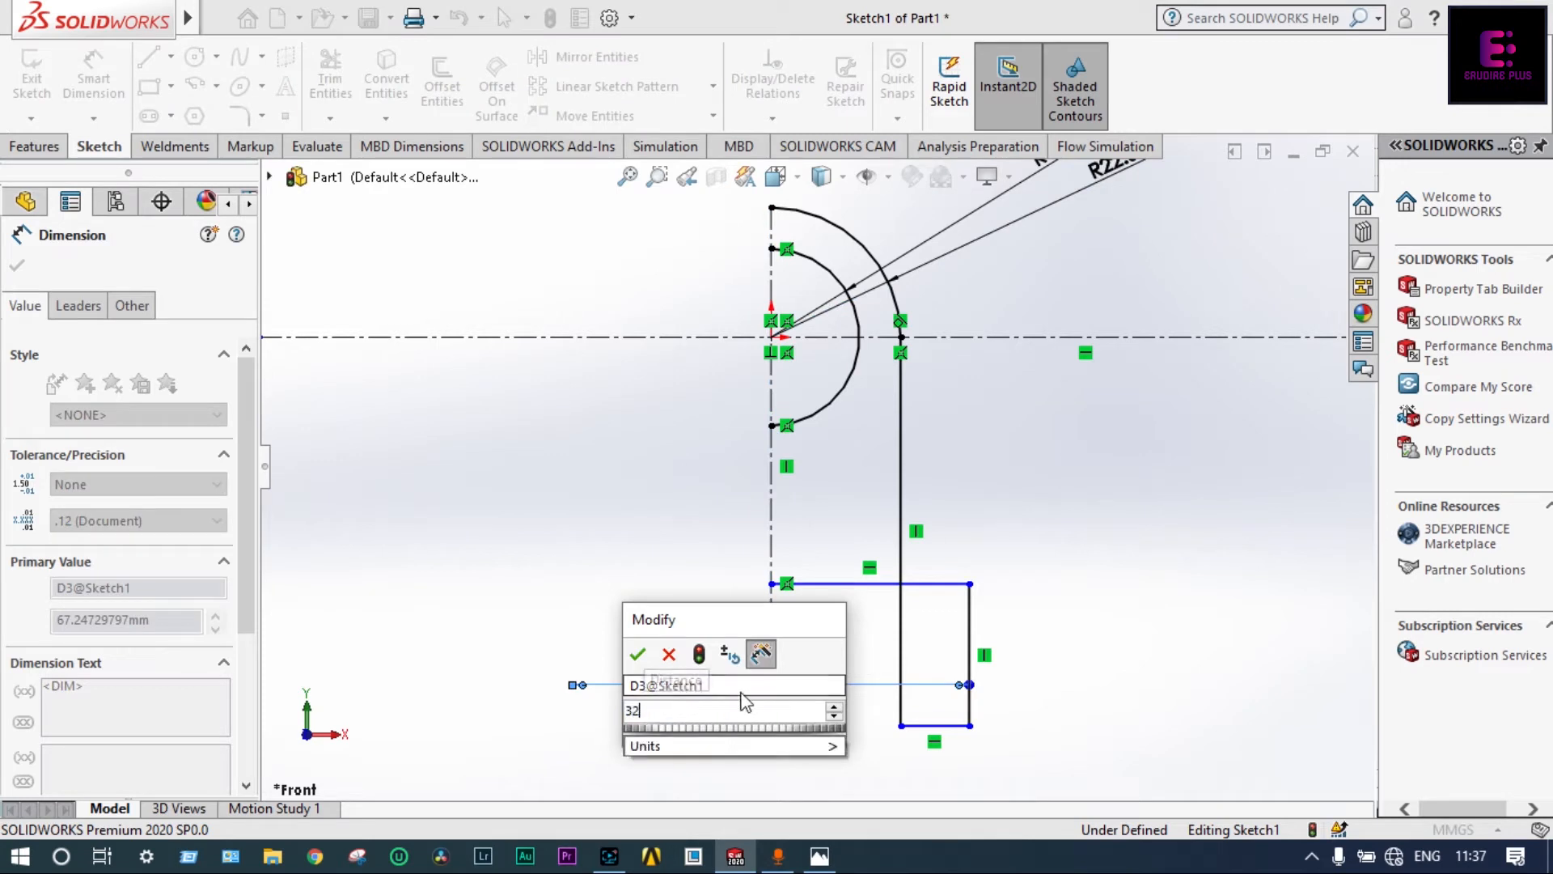
pyautogui.press('Return')
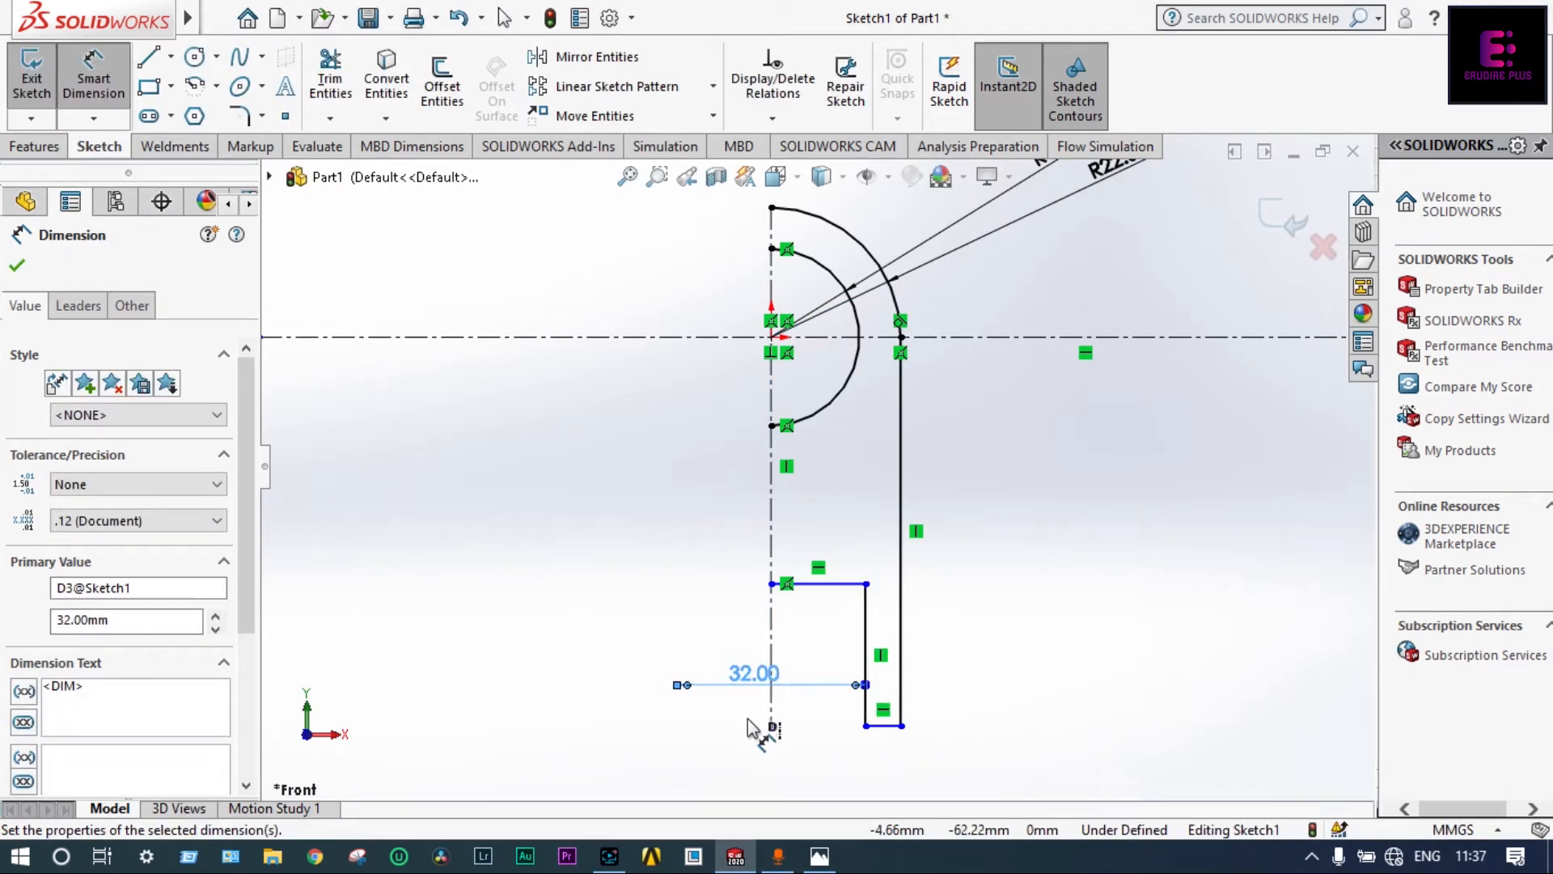
# - Recheck the reference drawing and set the height of the bottom slot's vertical side to 15 mm
pyautogui.click(822, 857)
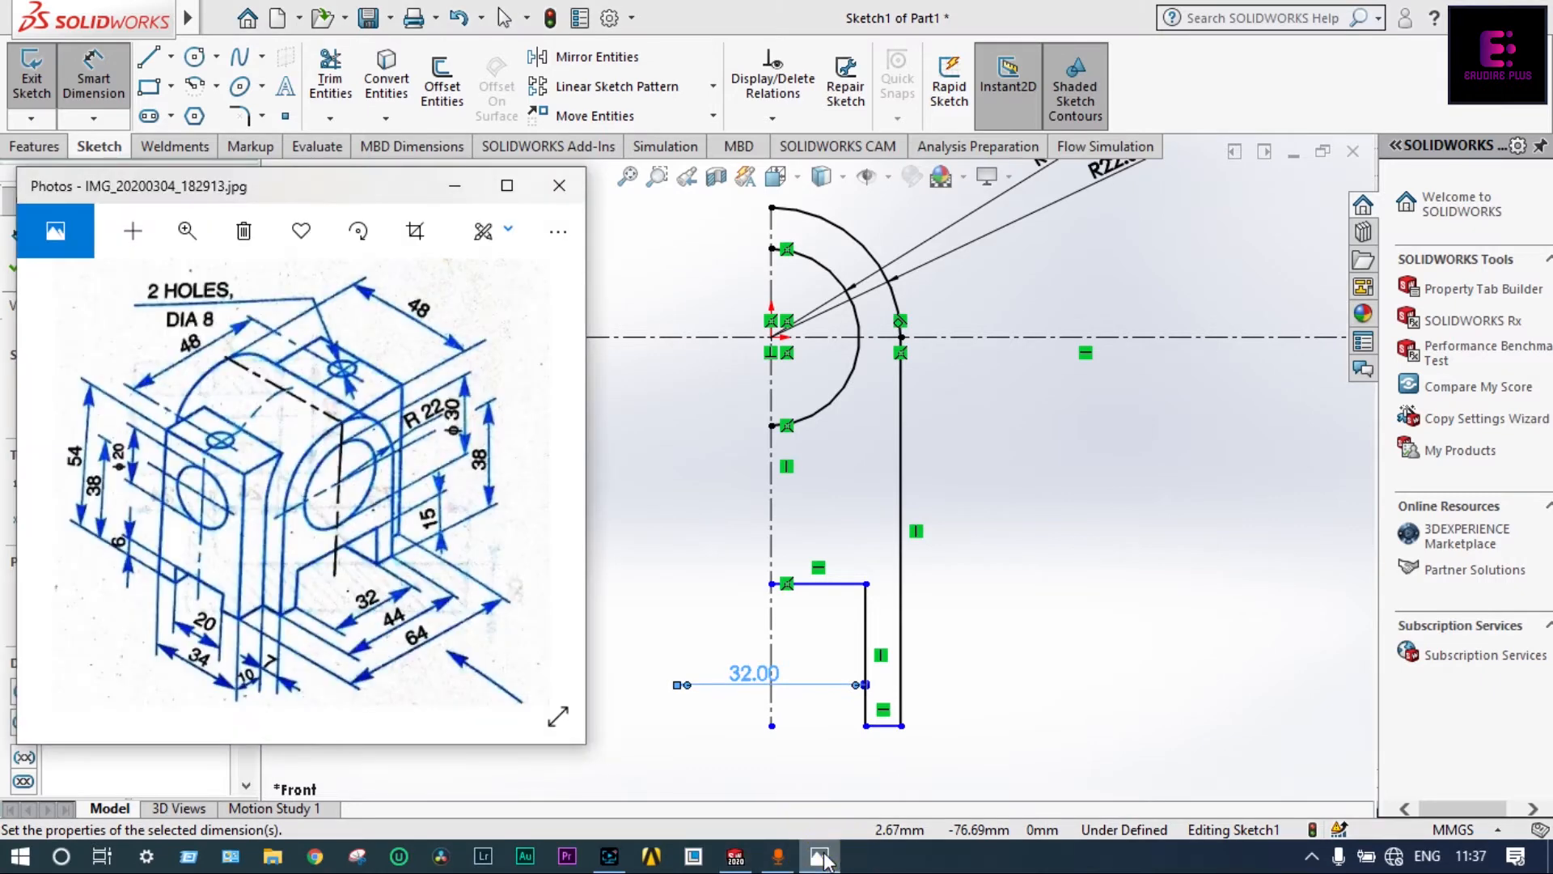
pyautogui.click(867, 671)
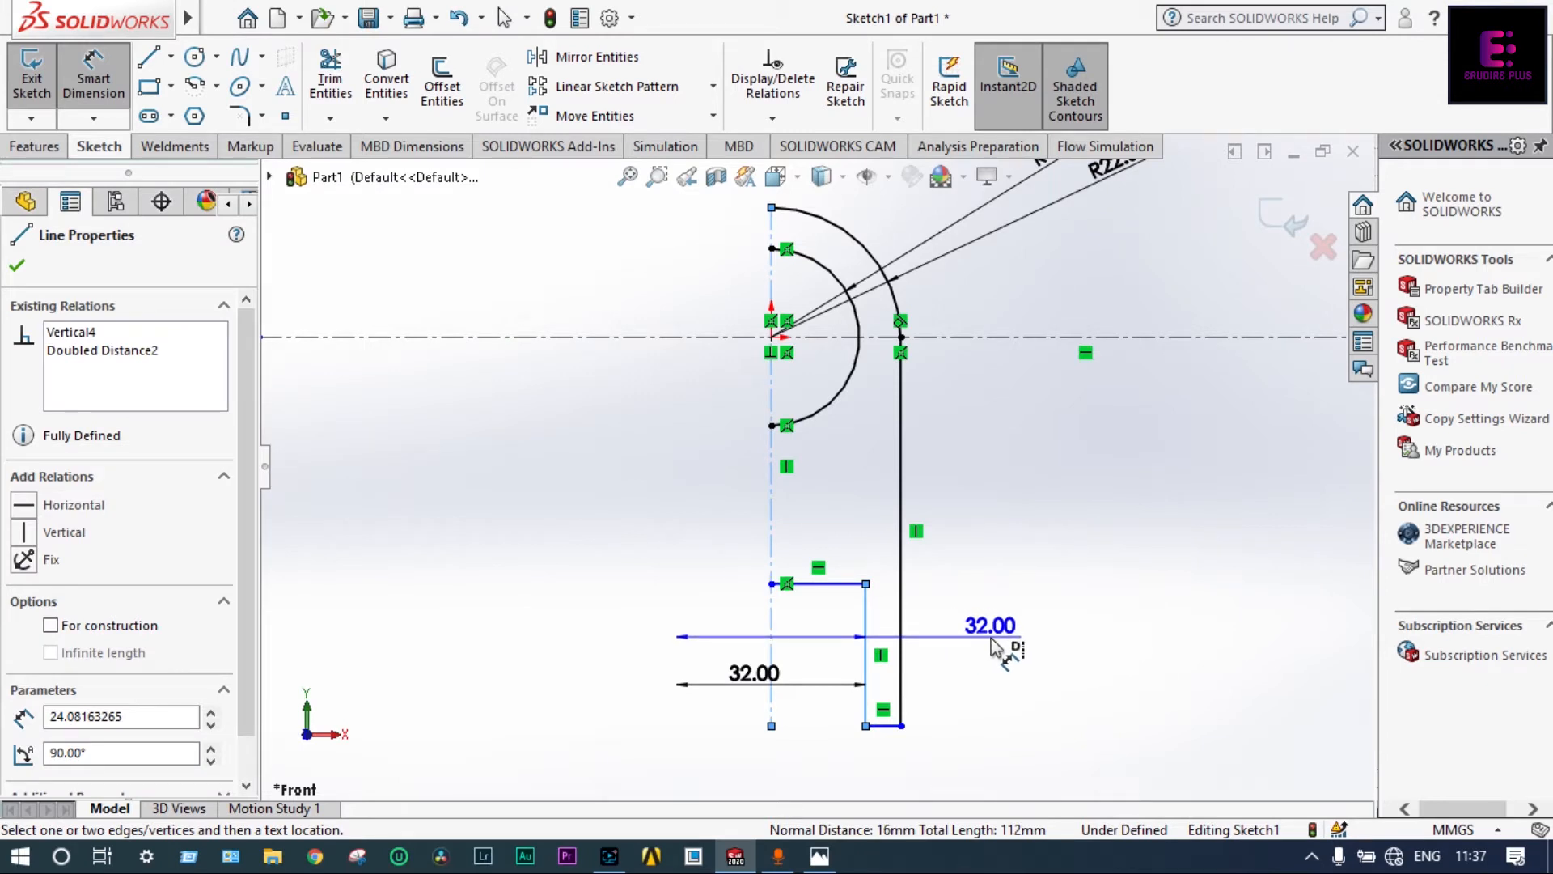
pyautogui.press('Escape')
pyautogui.click(866, 648)
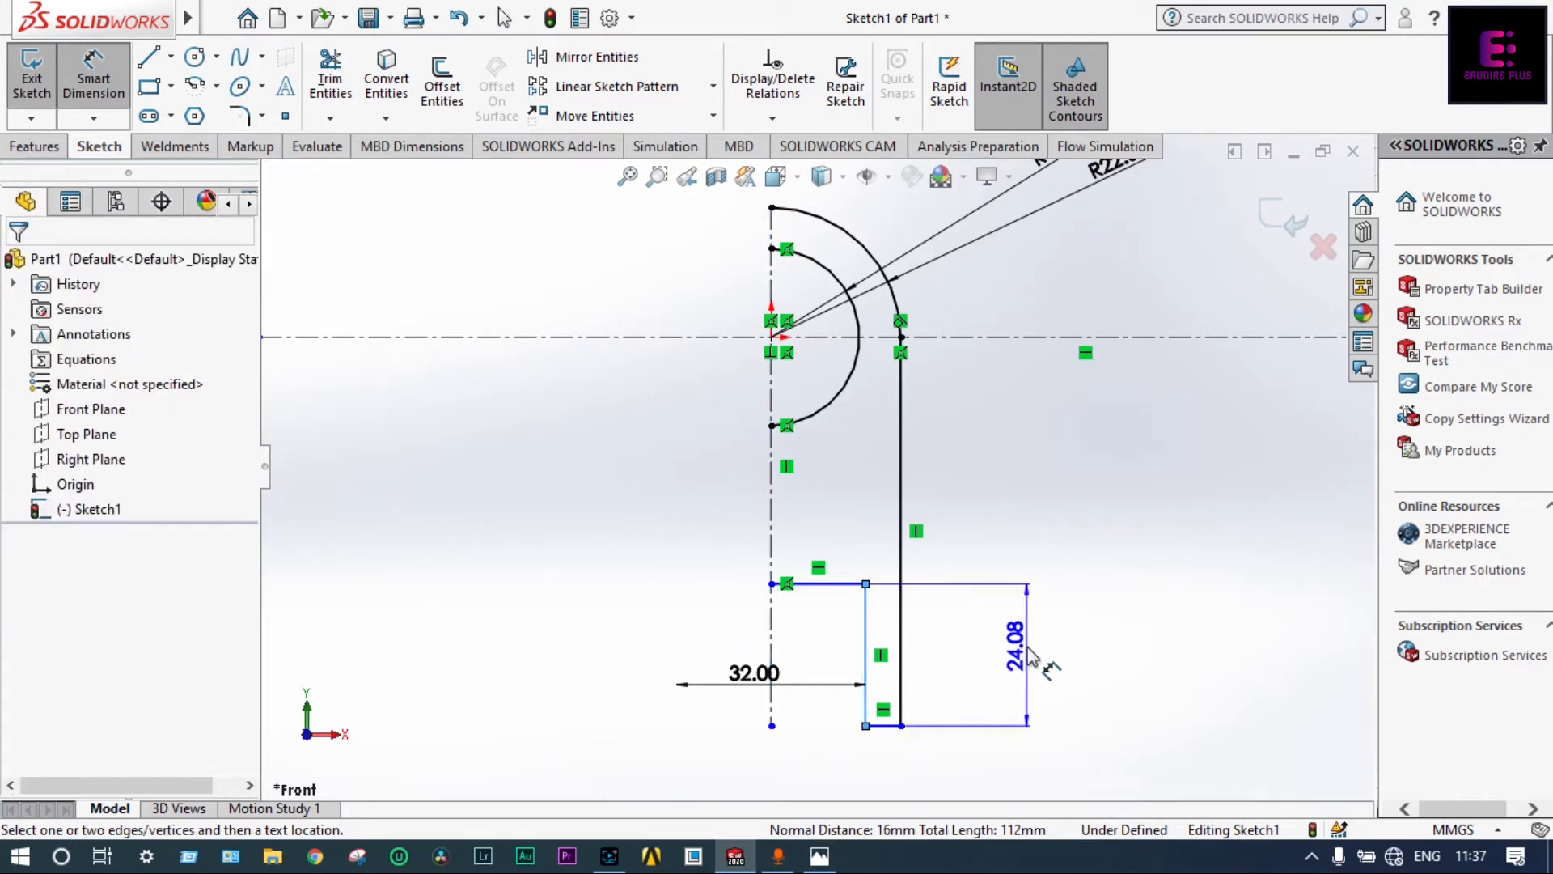
pyautogui.click(1022, 669)
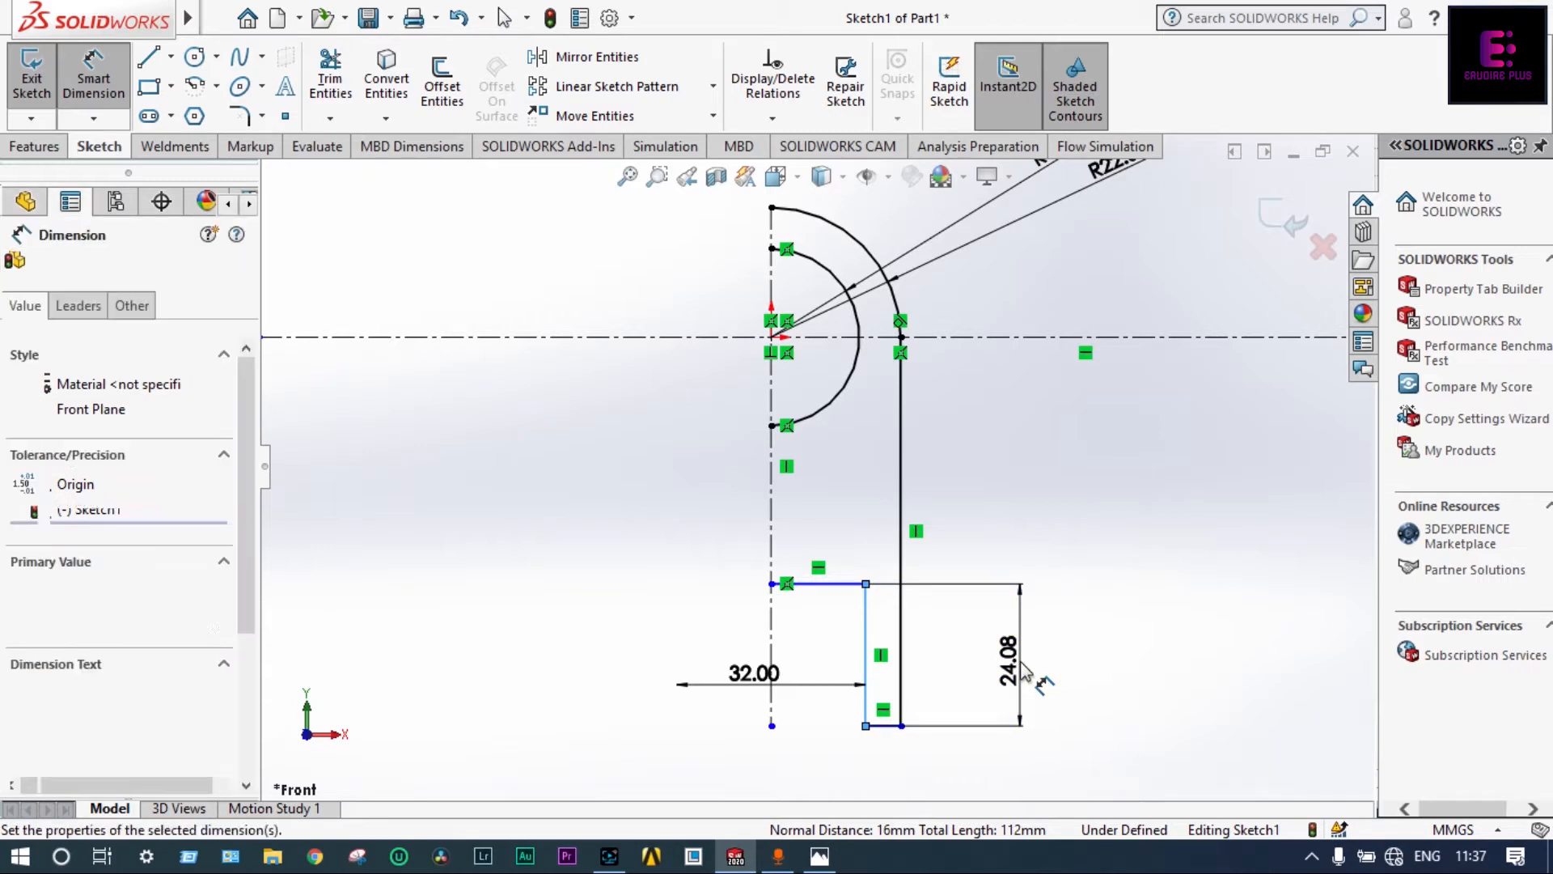
pyautogui.write('1')
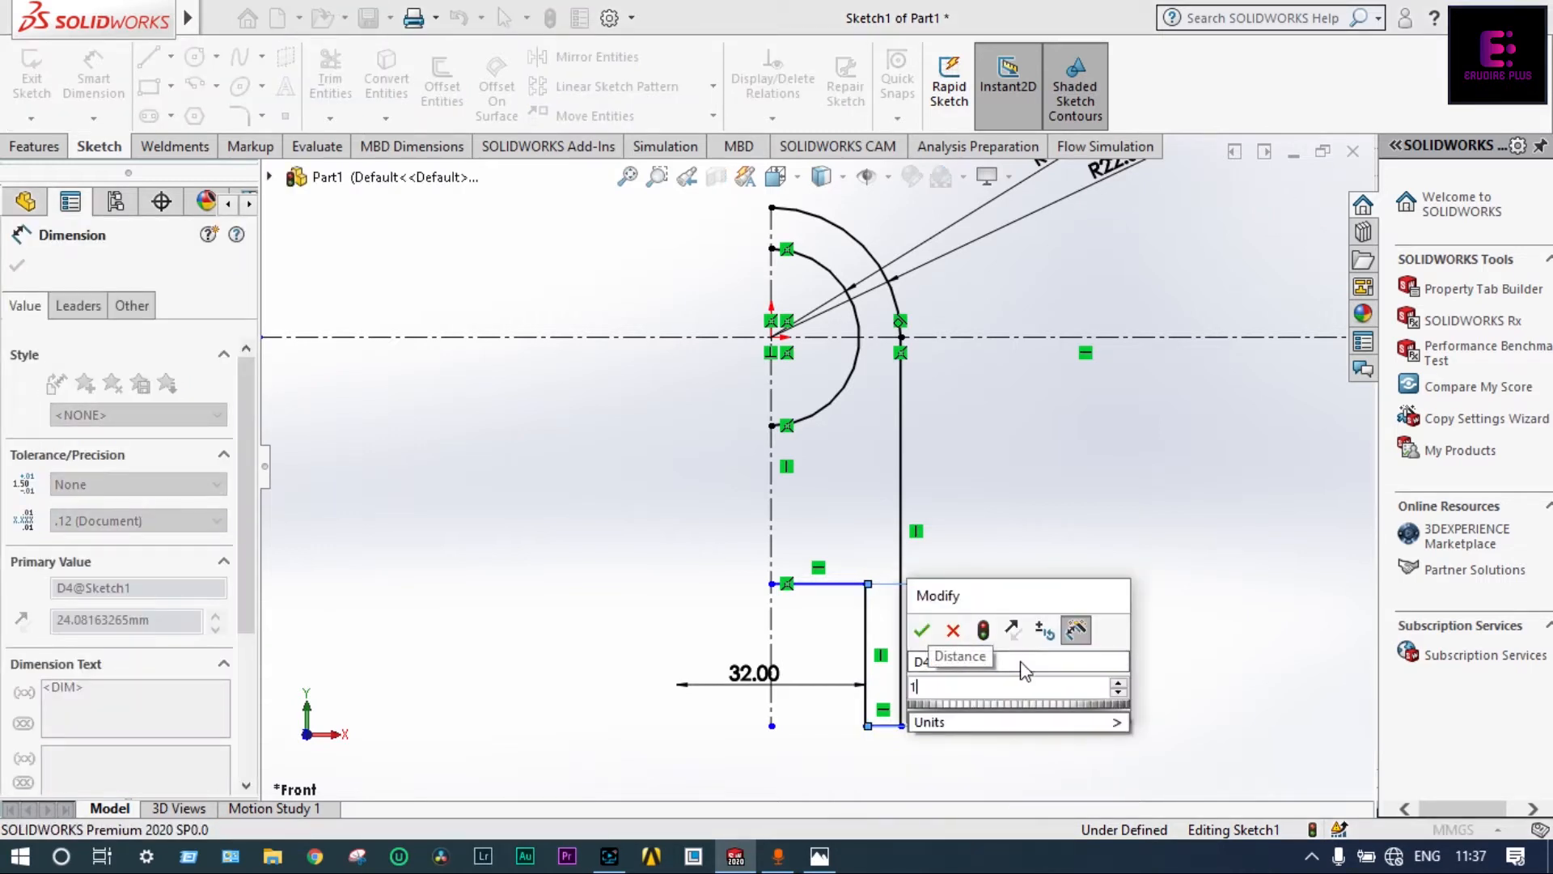
pyautogui.write('5')
pyautogui.press('Return')
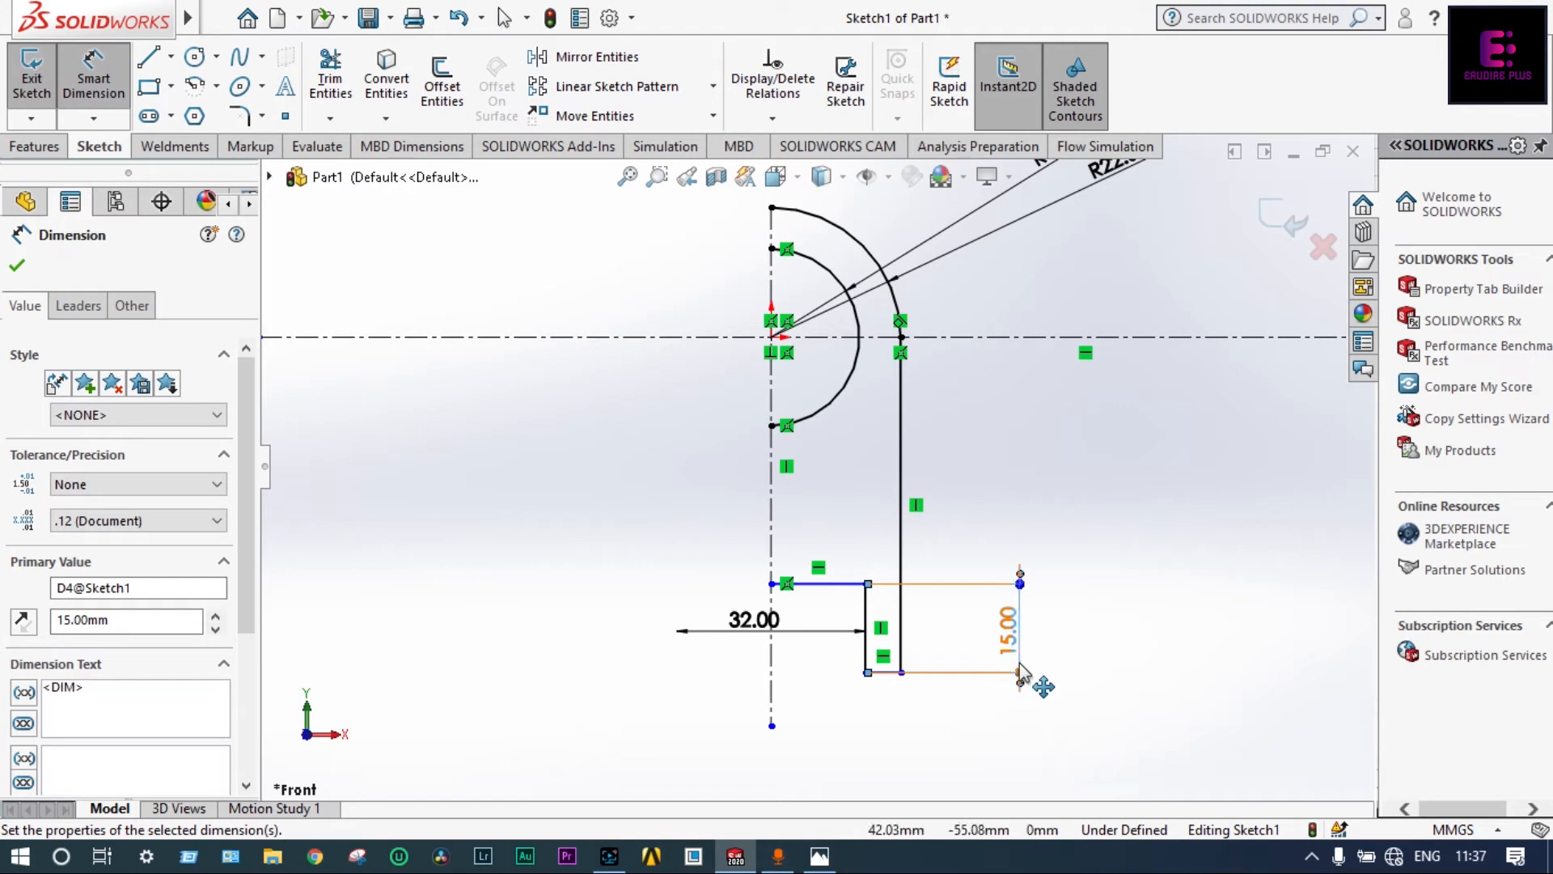
# - Check the reference drawing, mirror the half profile and horizontal centerline about the vertical centerline, and exit the sketch
pyautogui.click(819, 856)
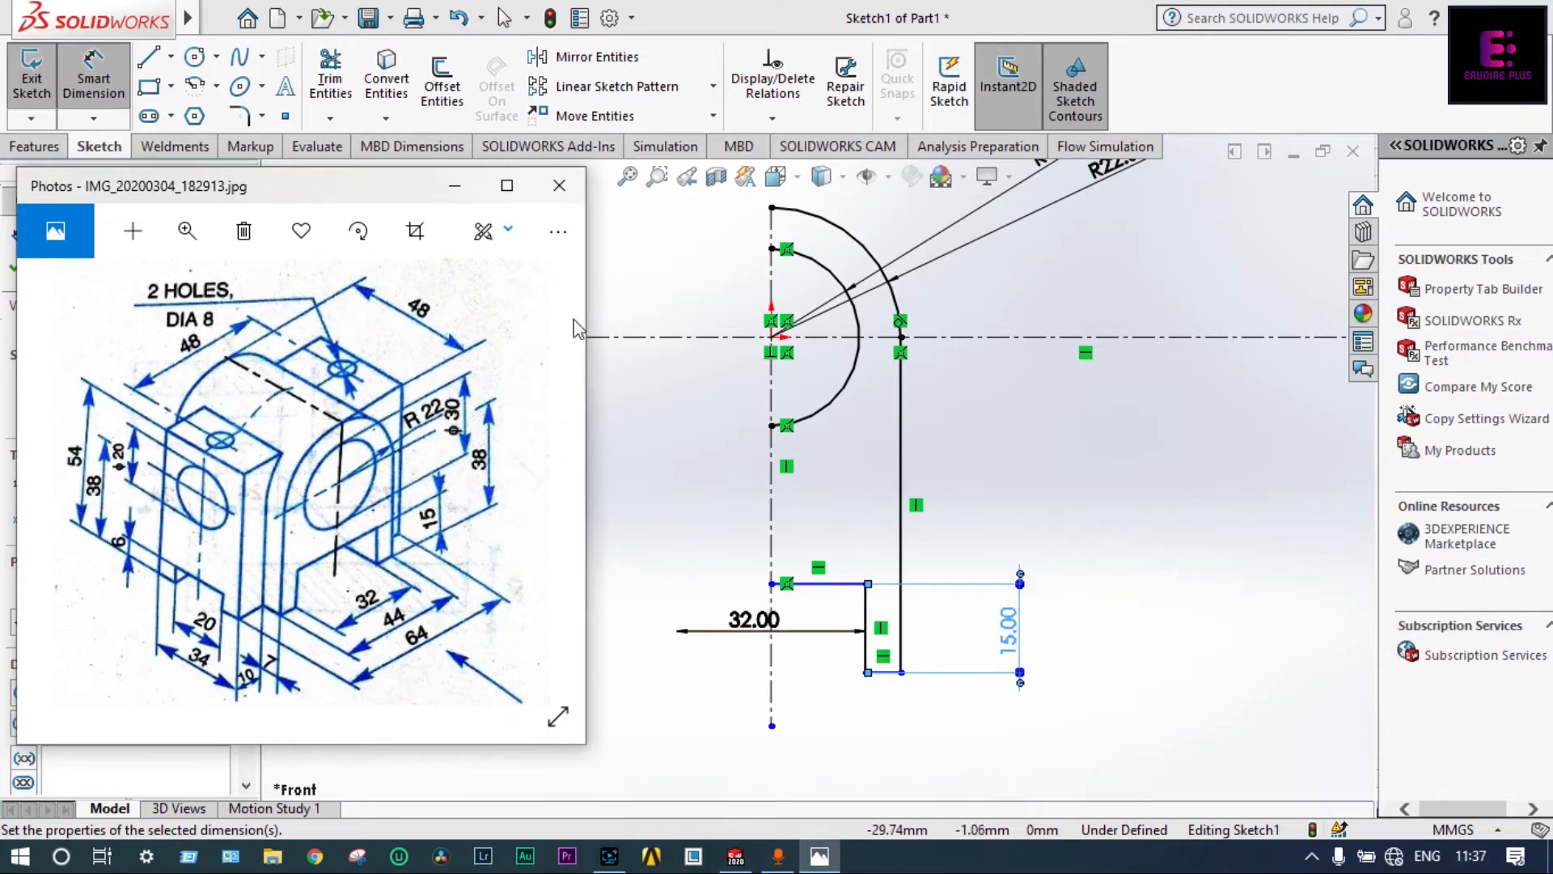
pyautogui.click(647, 395)
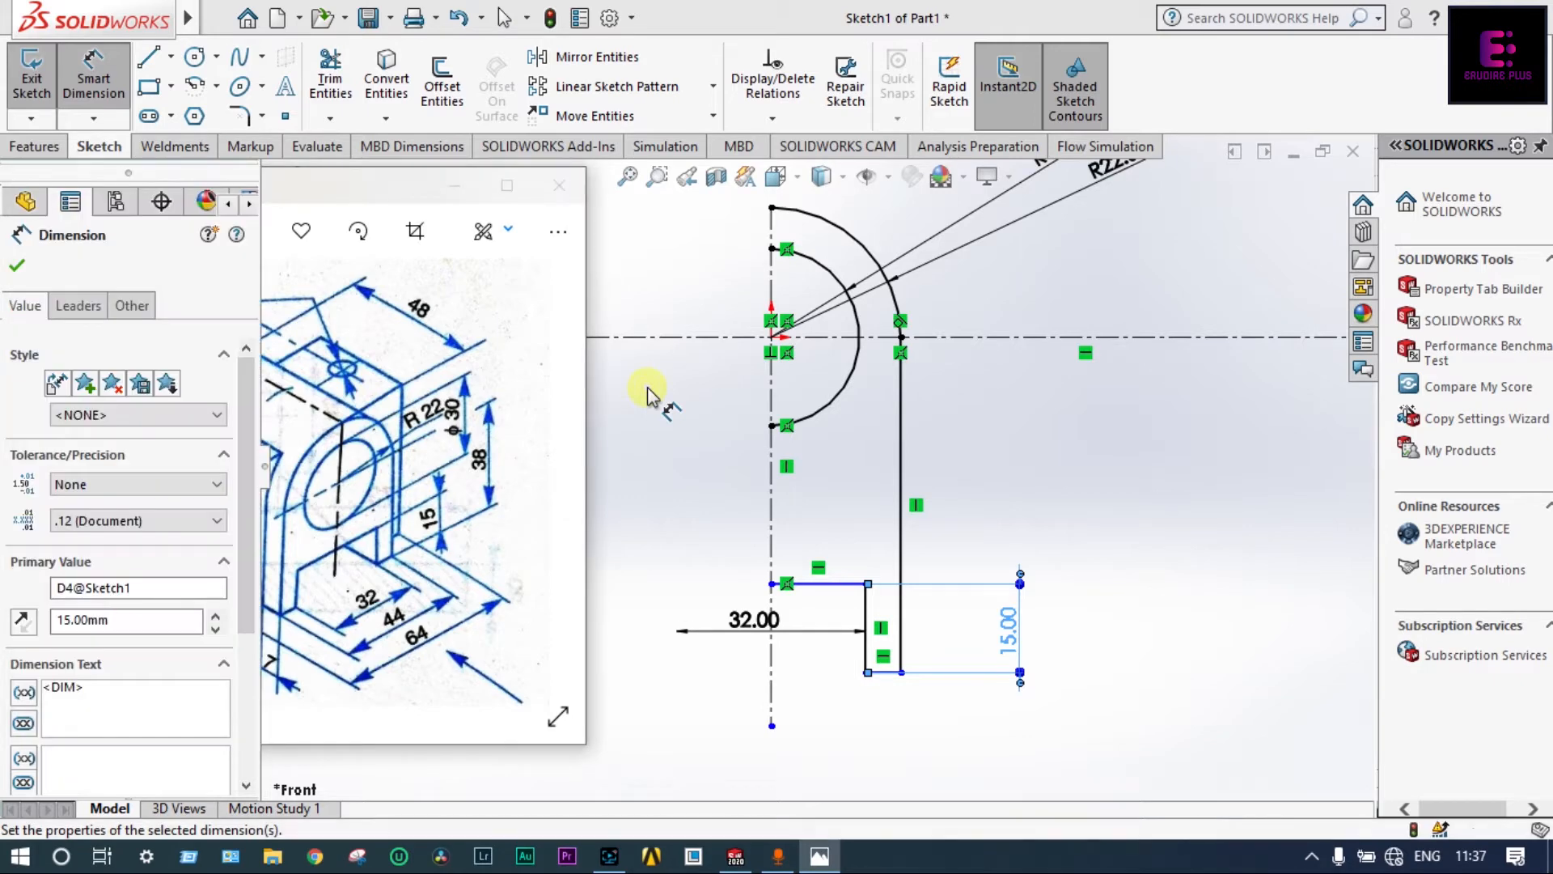
pyautogui.rightClick(647, 389)
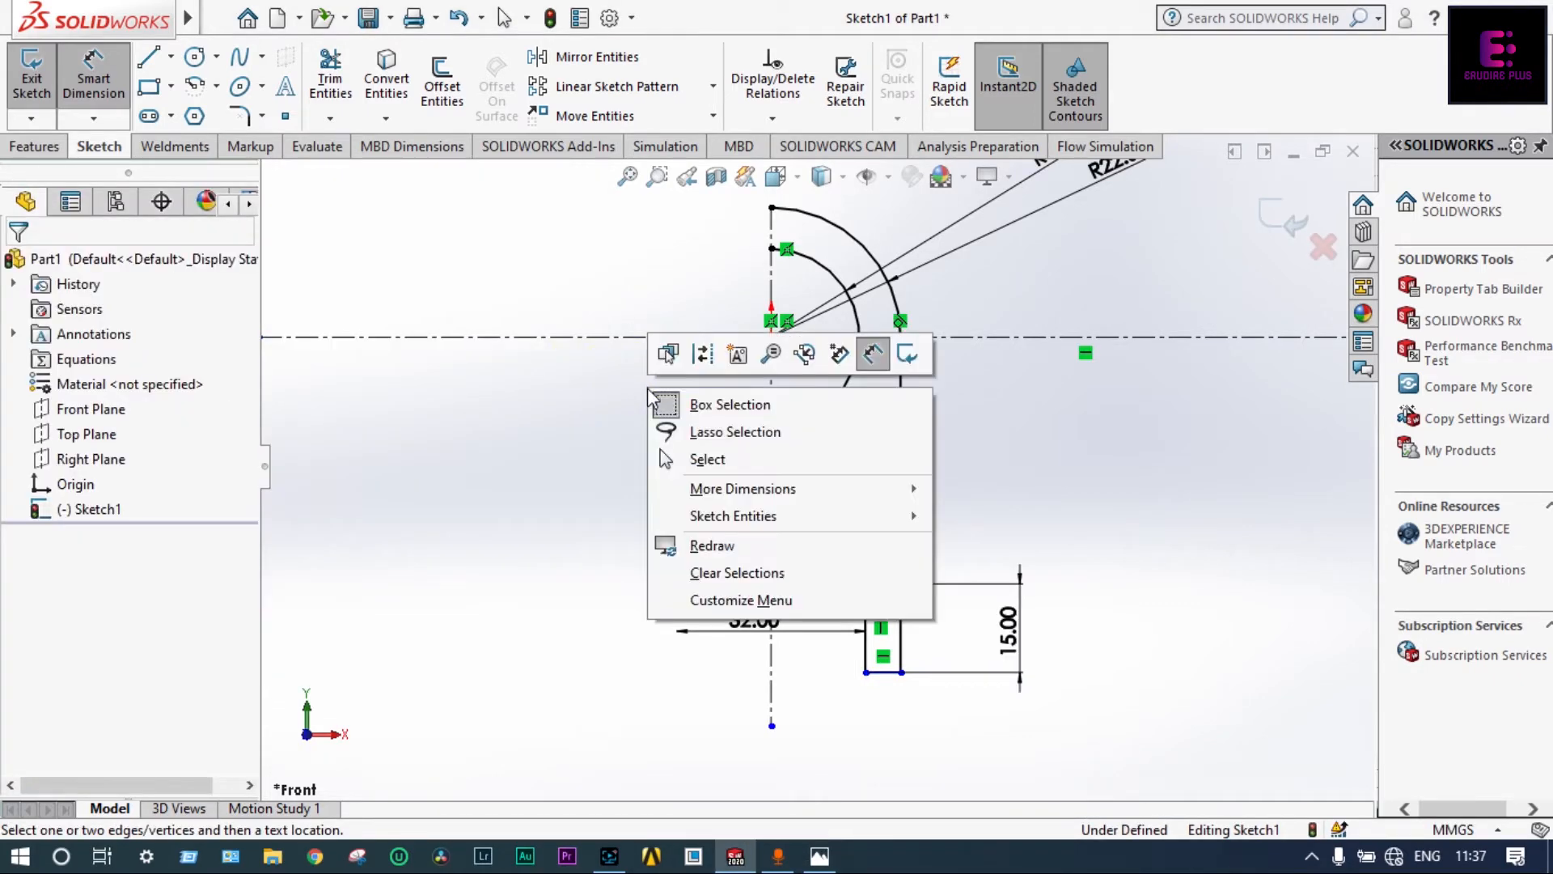
pyautogui.click(675, 453)
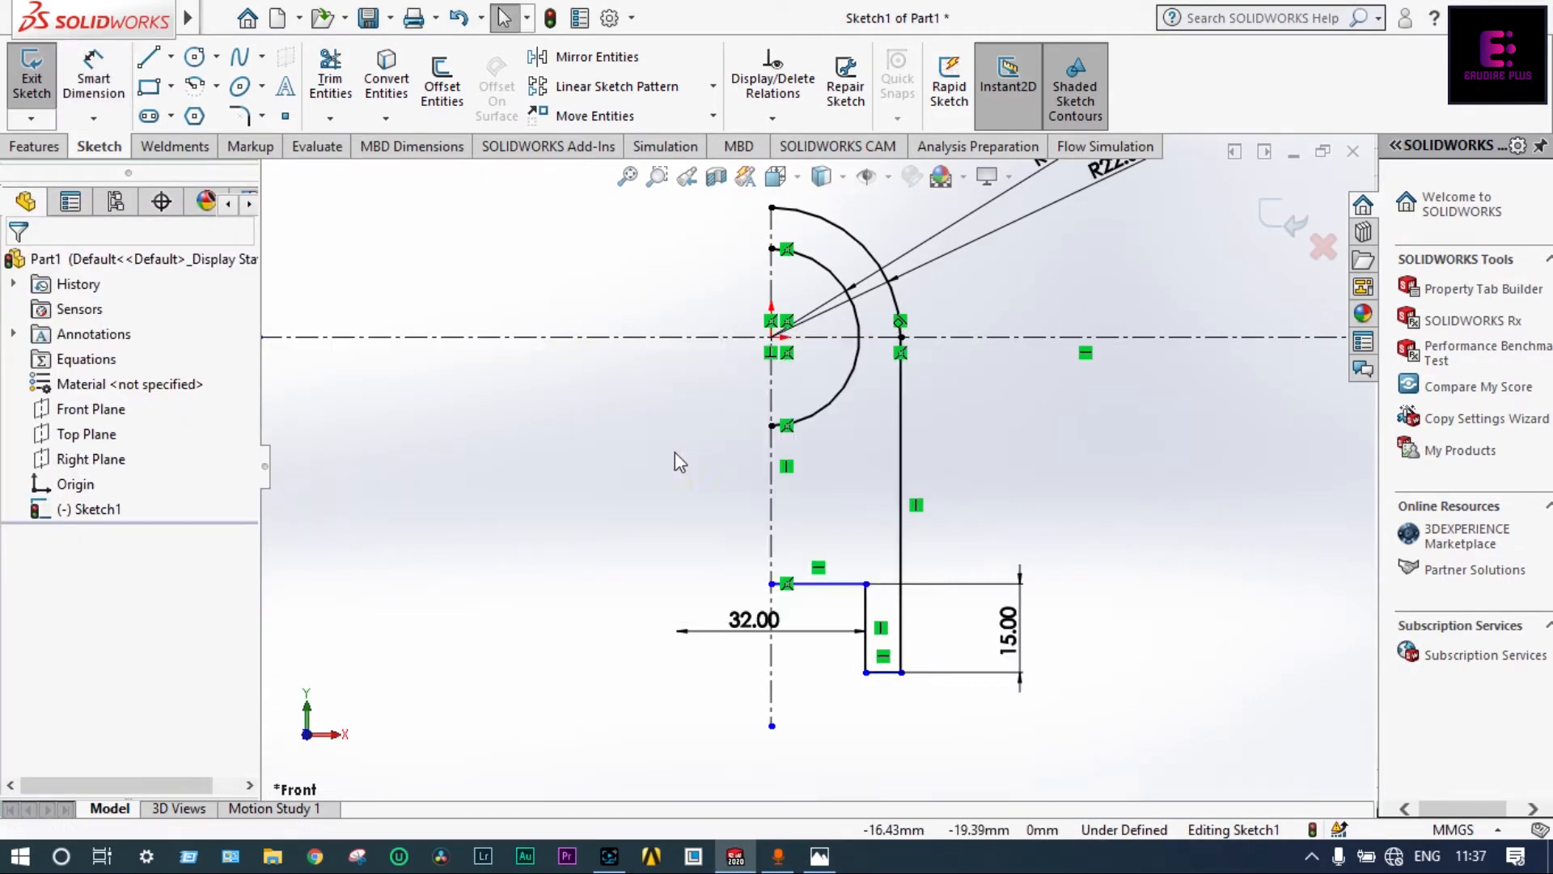
pyautogui.click(593, 66)
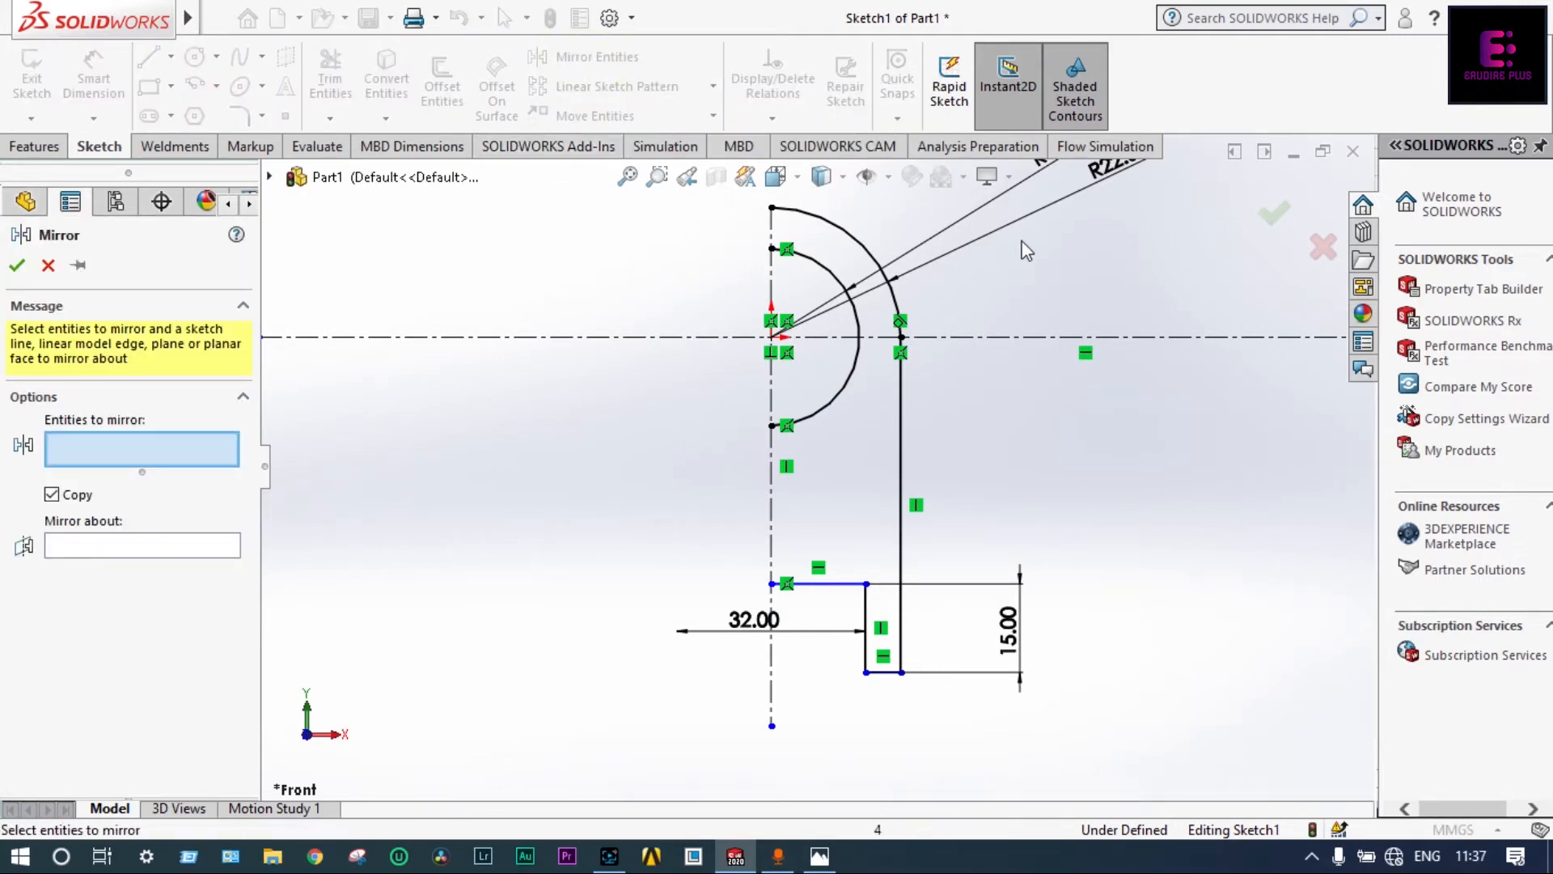
pyautogui.moveTo(1041, 236)
pyautogui.mouseDown()
pyautogui.moveTo(953, 518)
pyautogui.moveTo(815, 697)
pyautogui.mouseUp()
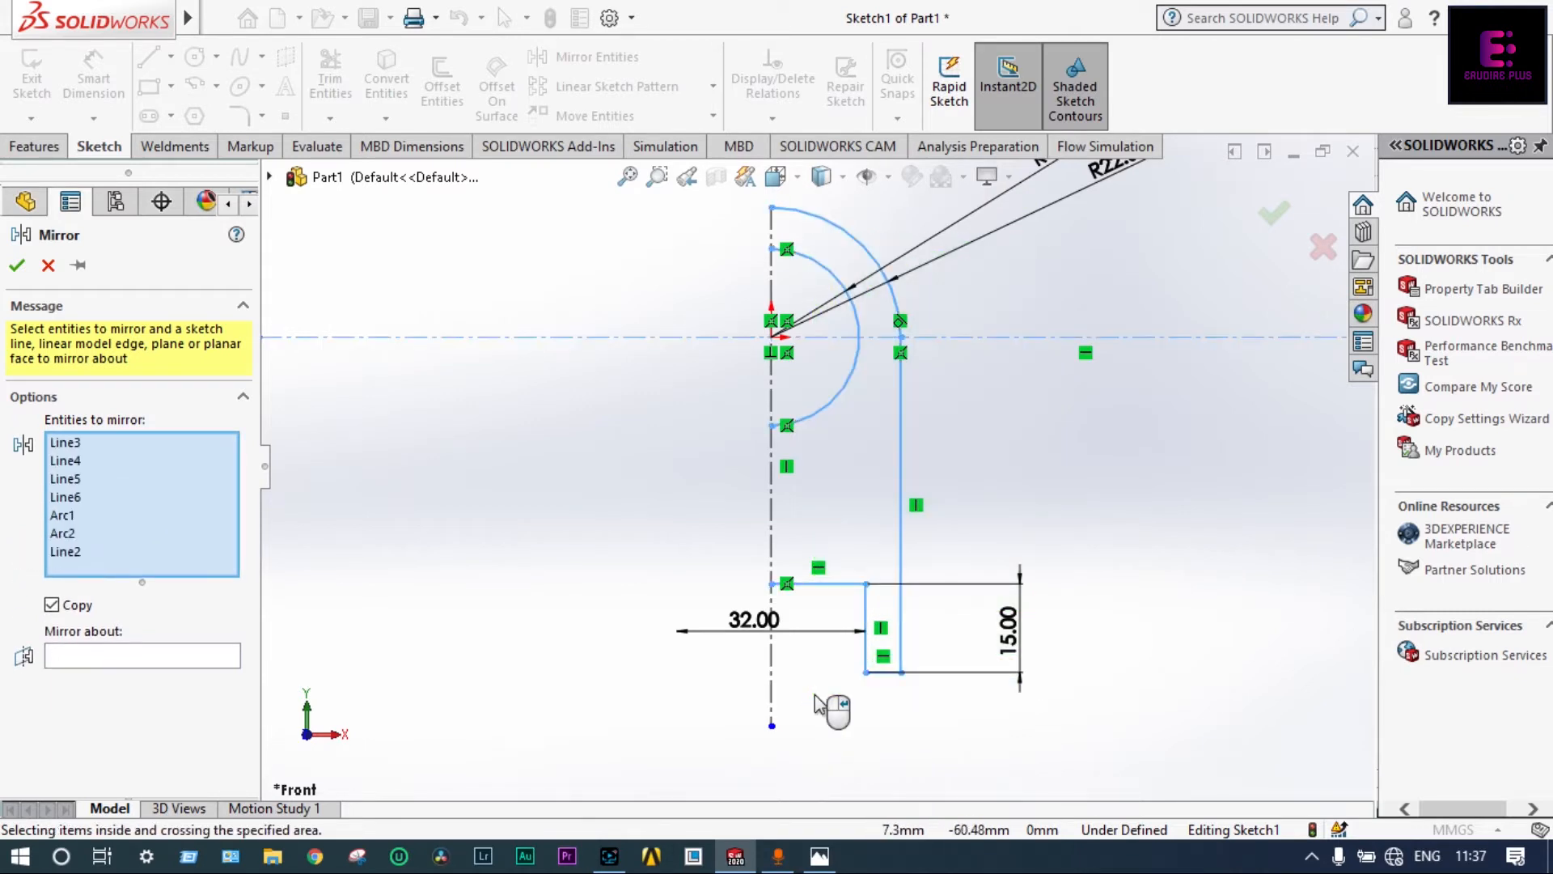
pyautogui.click(196, 662)
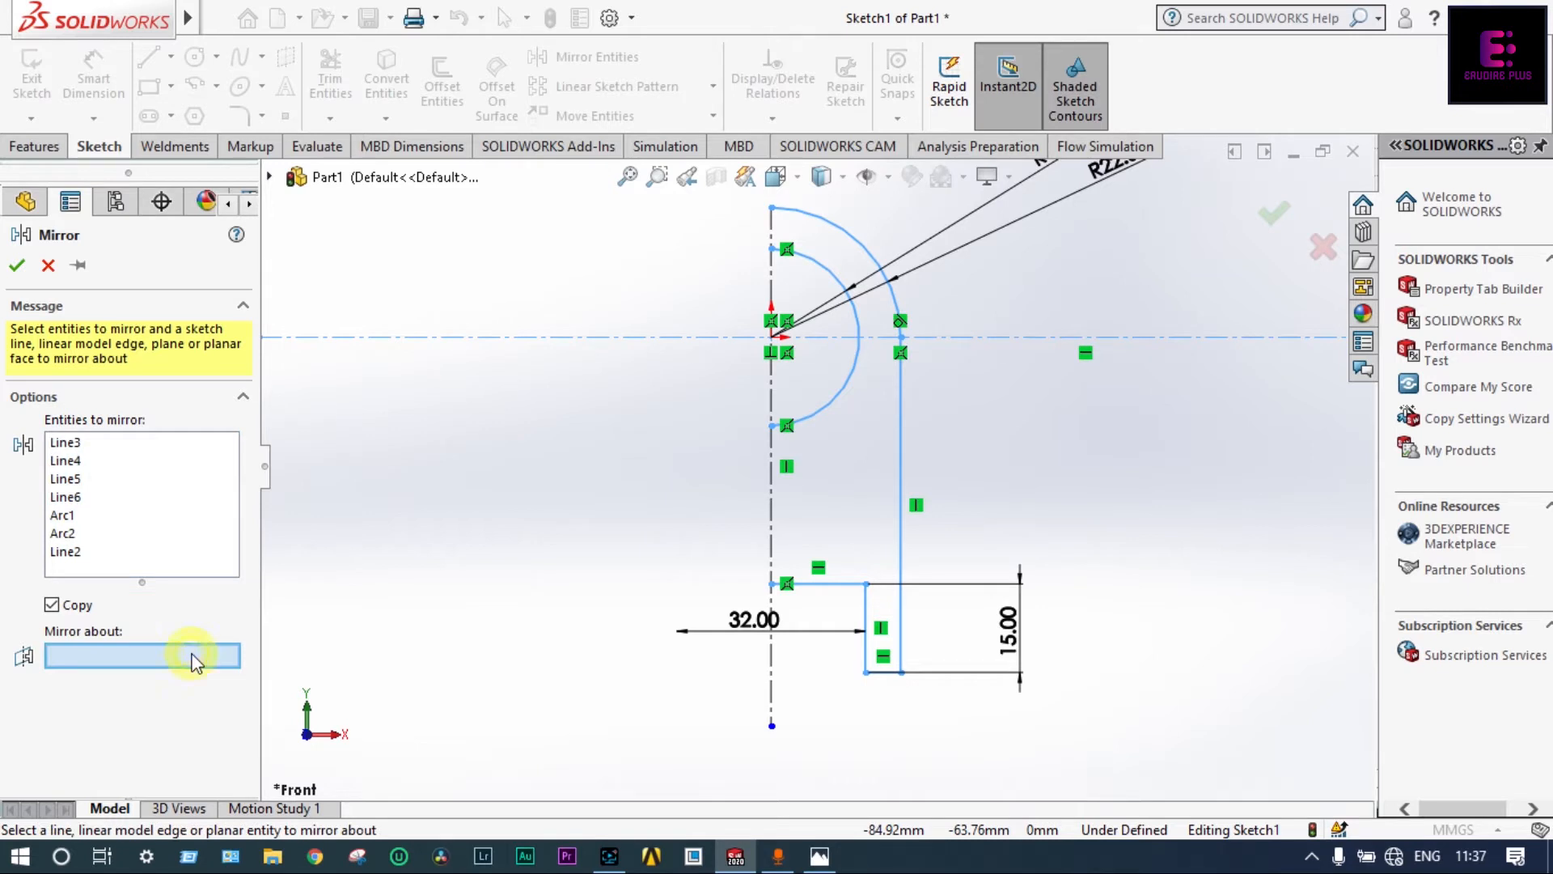
pyautogui.click(769, 524)
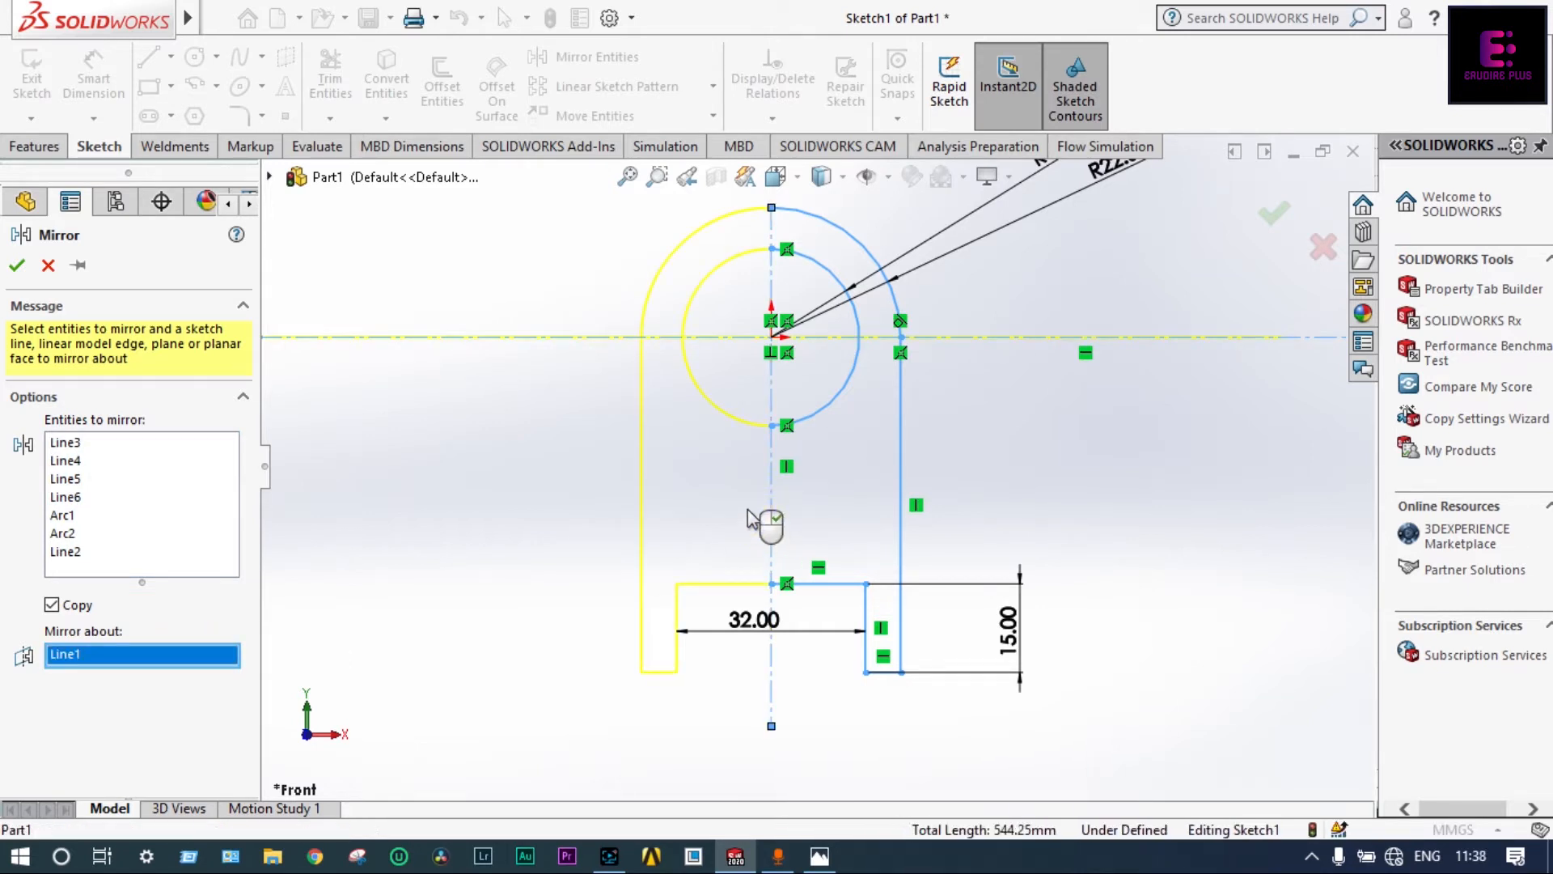
pyautogui.click(16, 265)
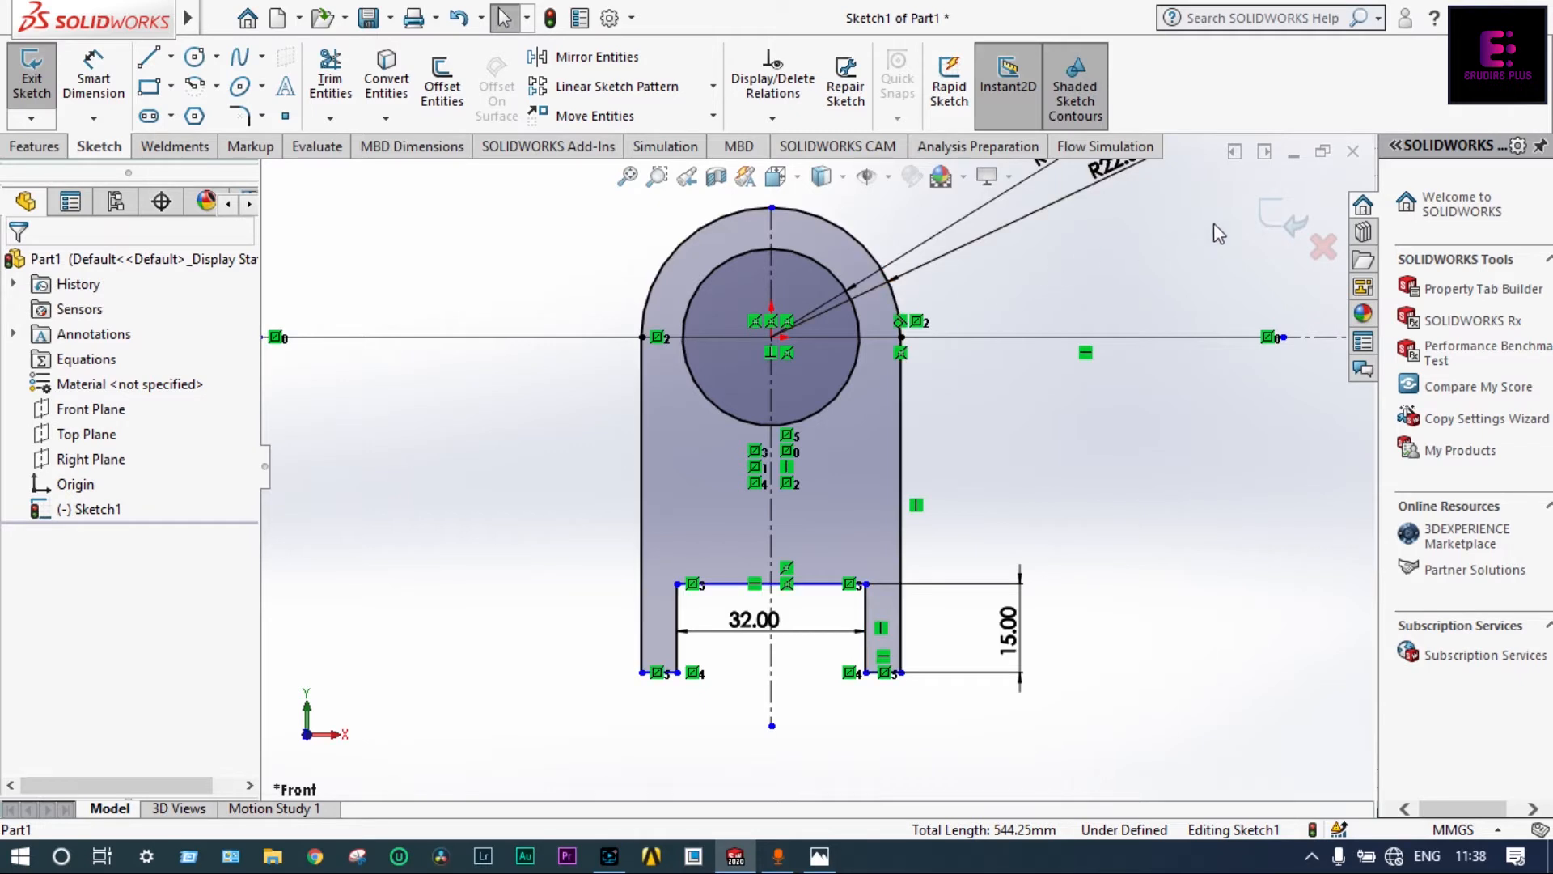
pyautogui.click(1269, 217)
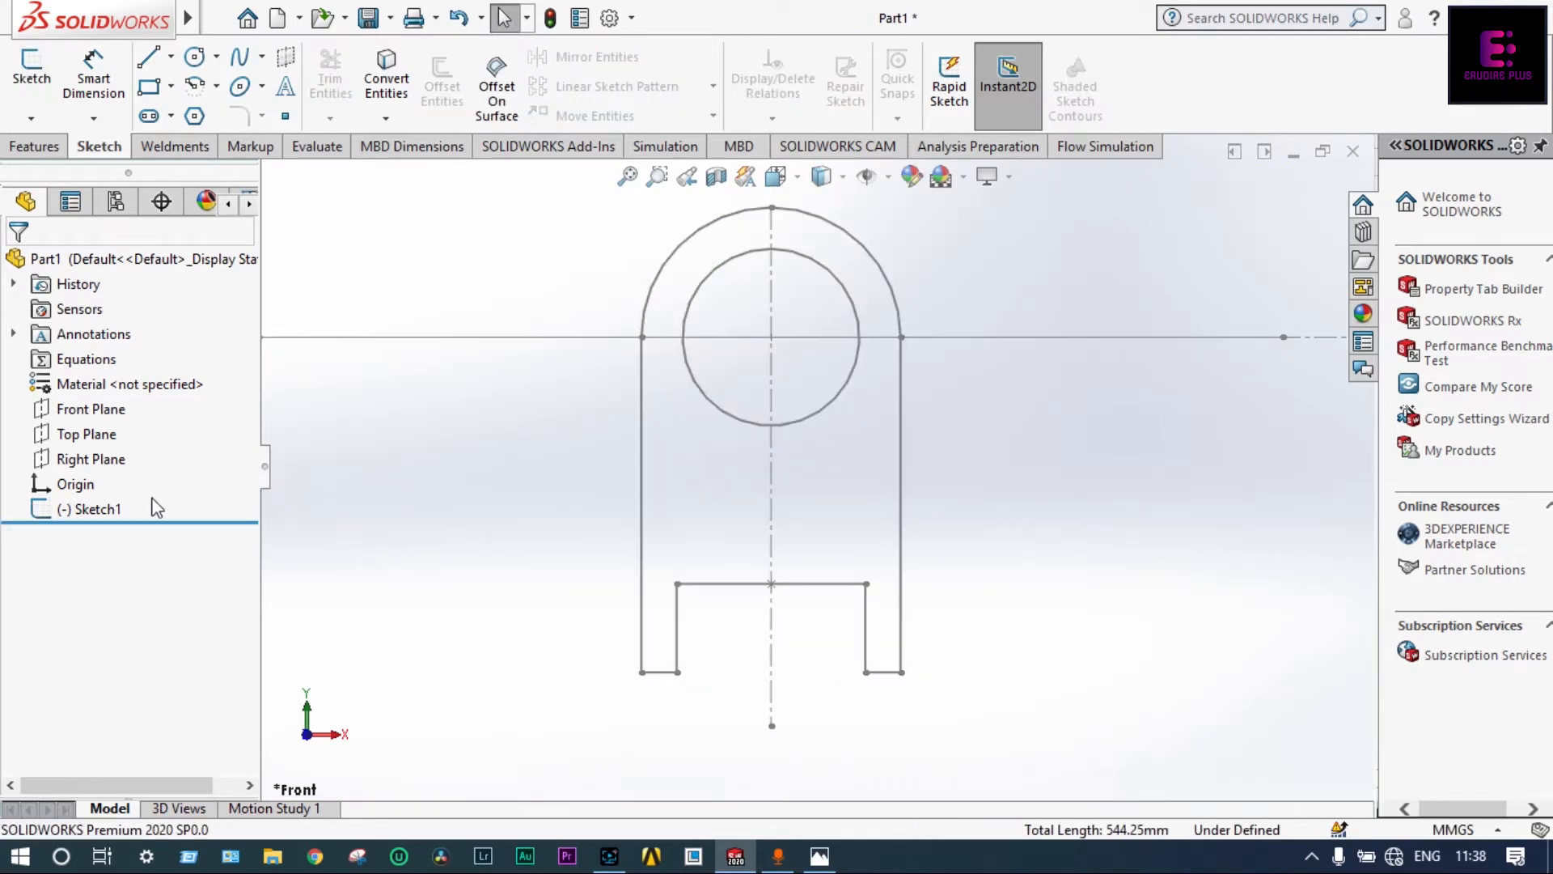
# - Extrude the arched profile sketch as a boss with the Mid Plane end condition and the reference drawing's depth of 48 mm
pyautogui.click(115, 513)
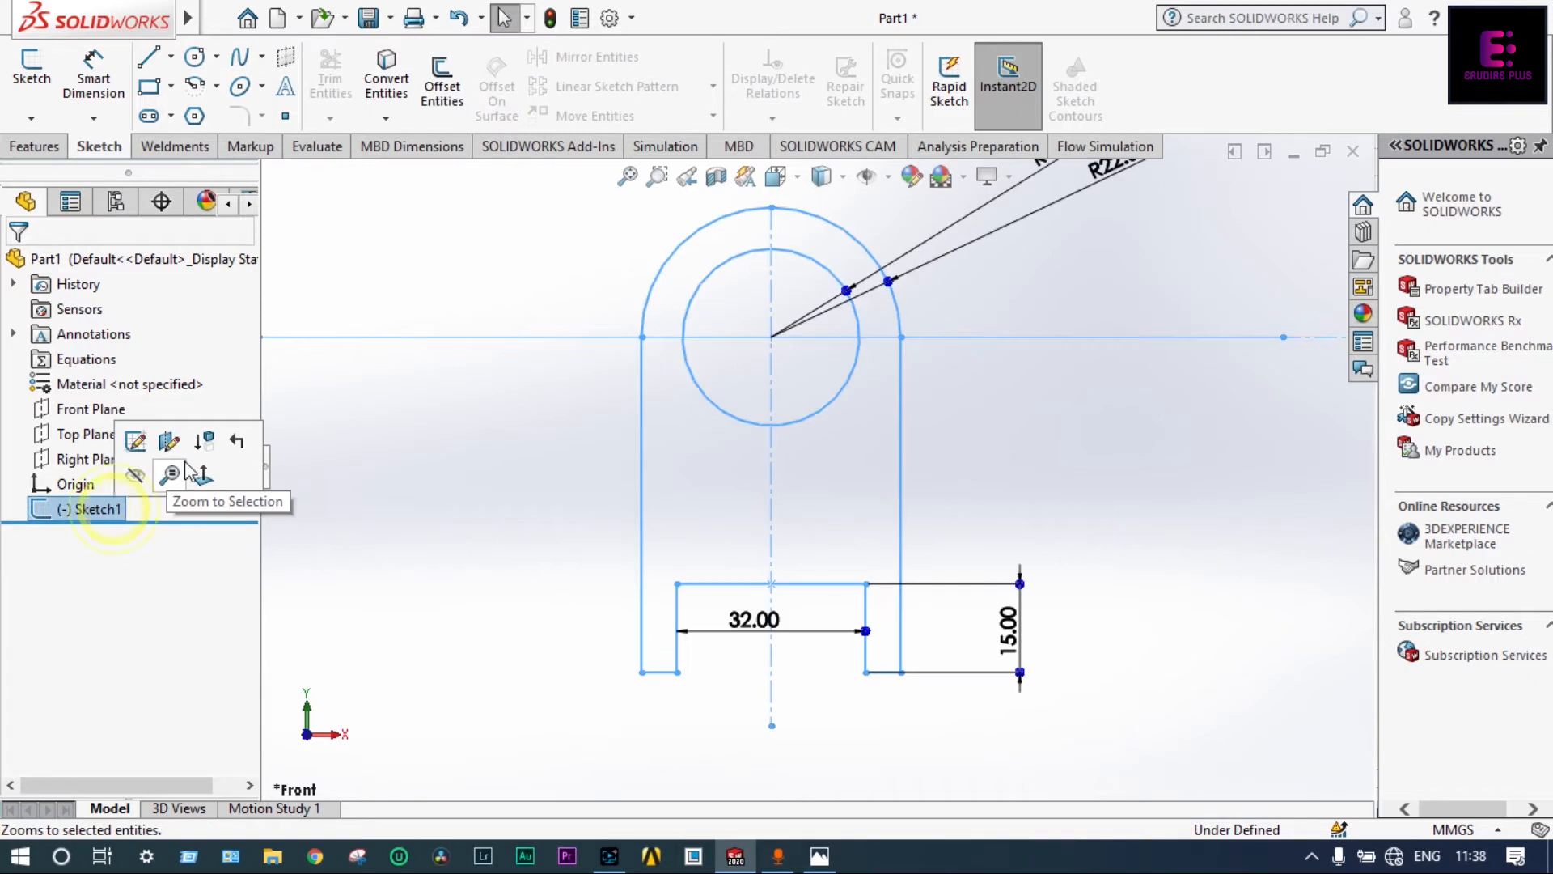
pyautogui.click(61, 146)
pyautogui.click(41, 78)
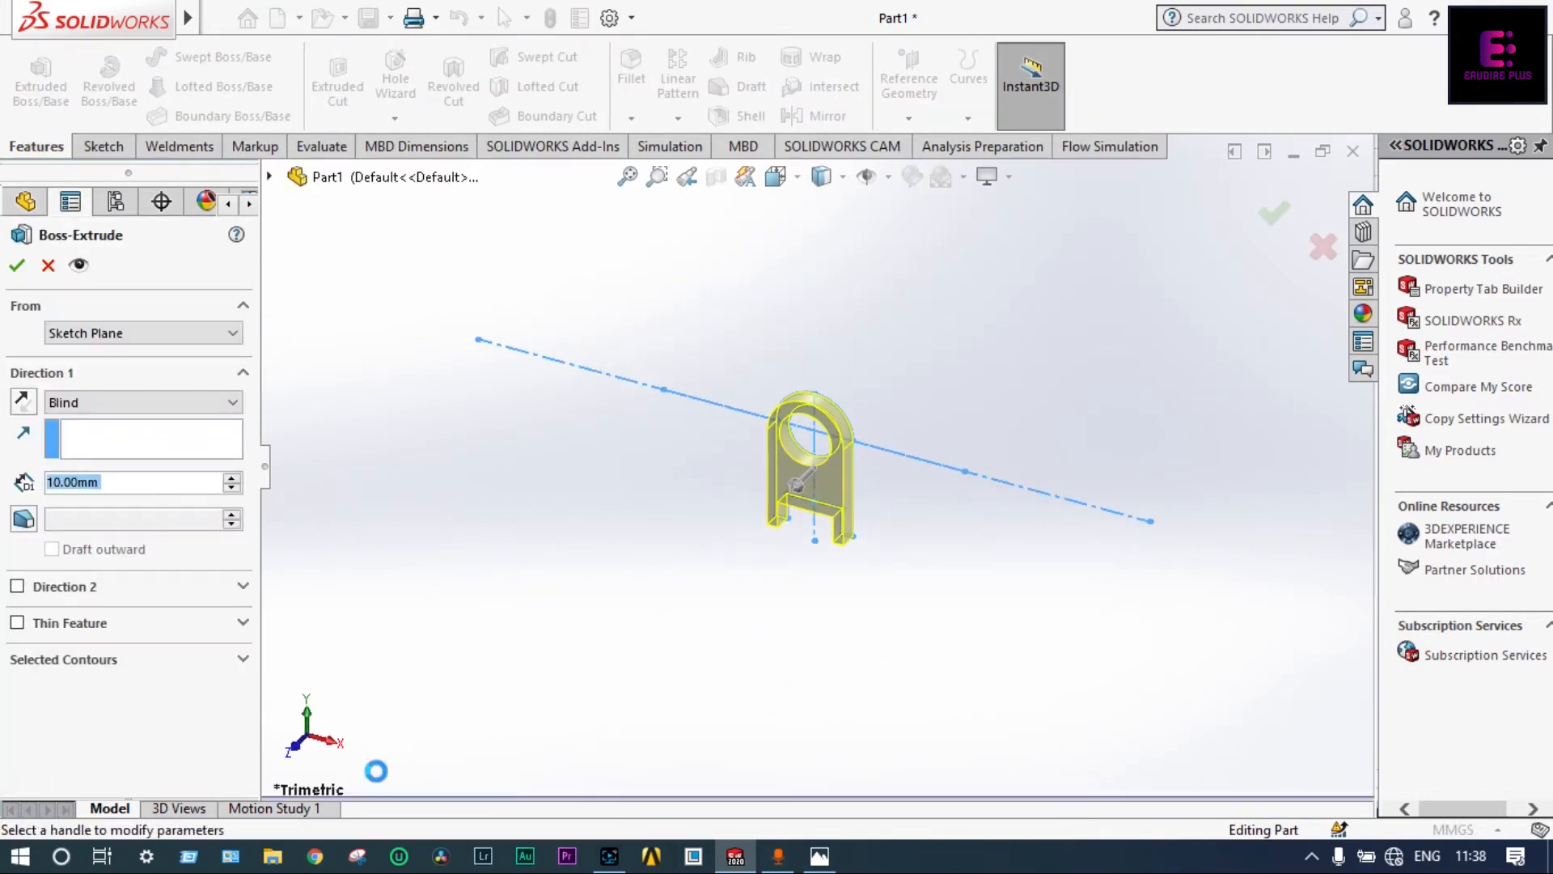
pyautogui.click(233, 405)
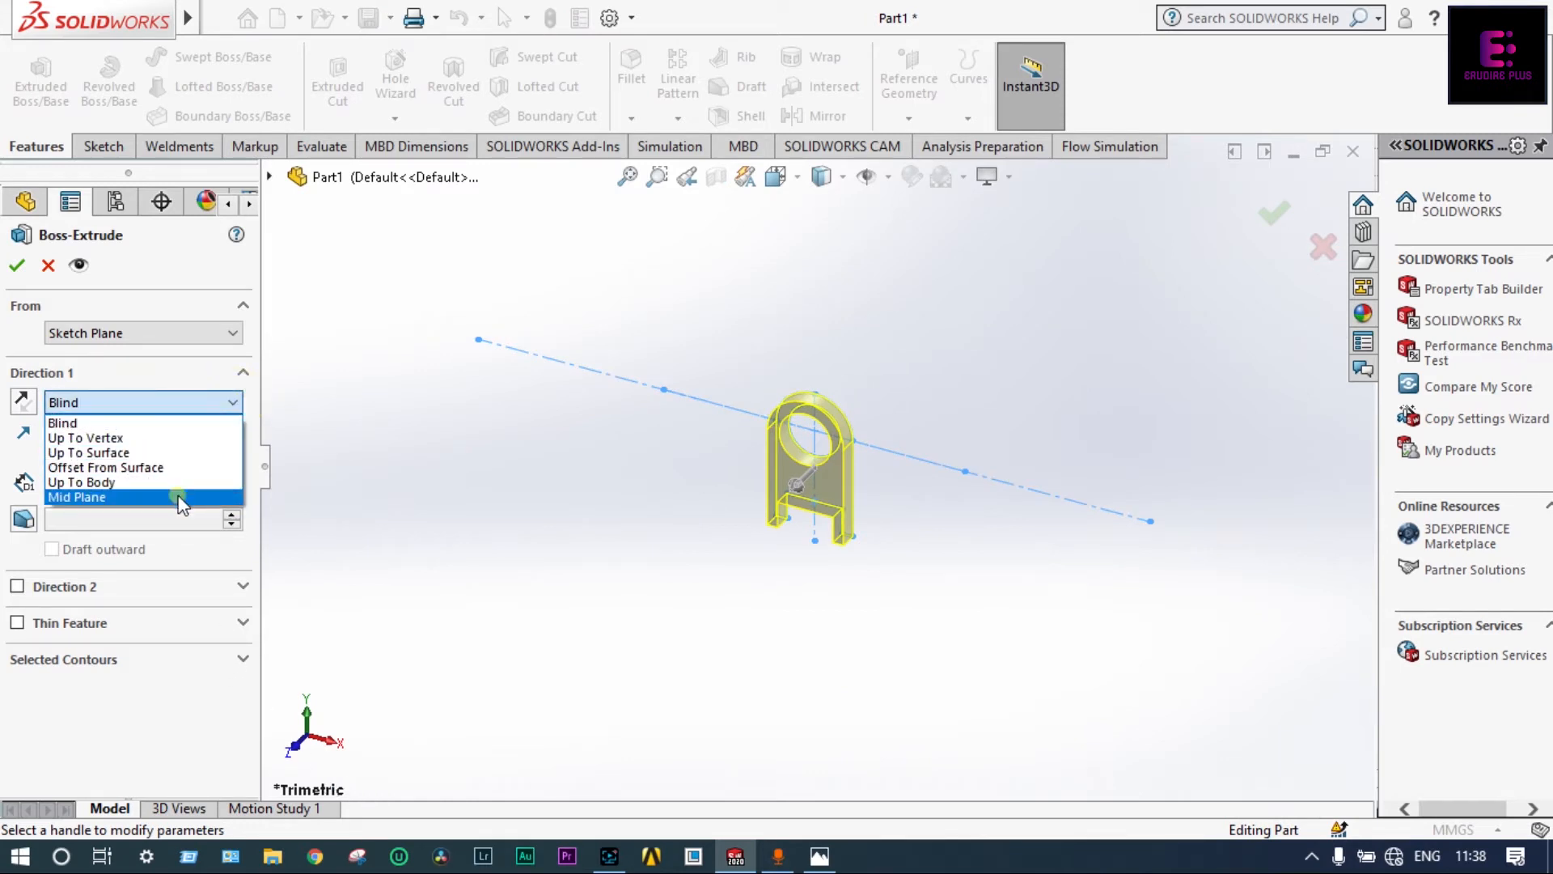
pyautogui.click(179, 498)
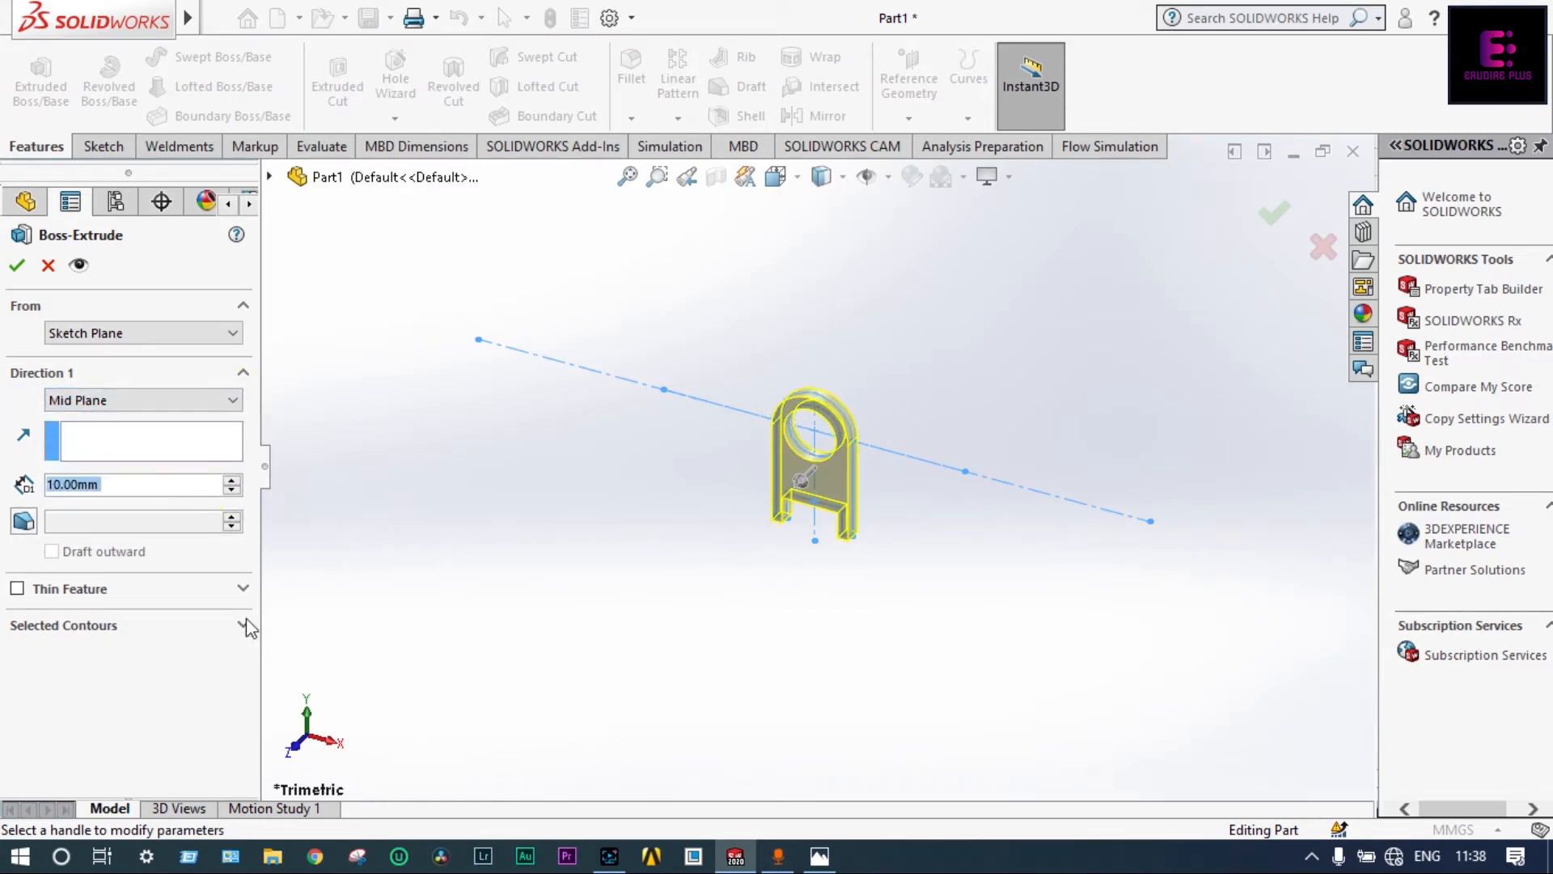
pyautogui.click(822, 859)
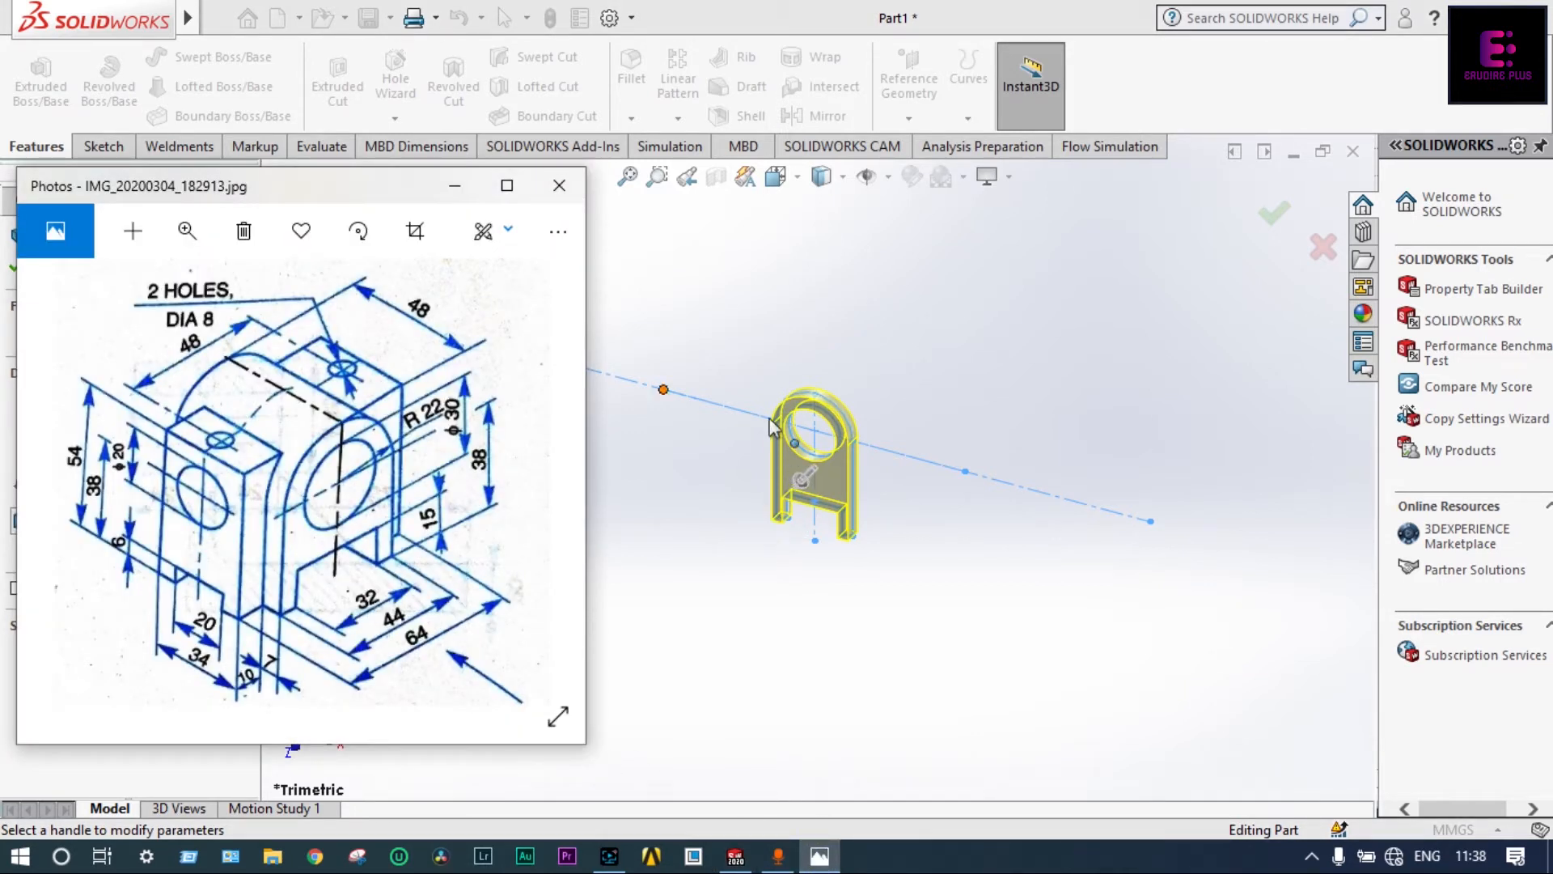
pyautogui.click(454, 185)
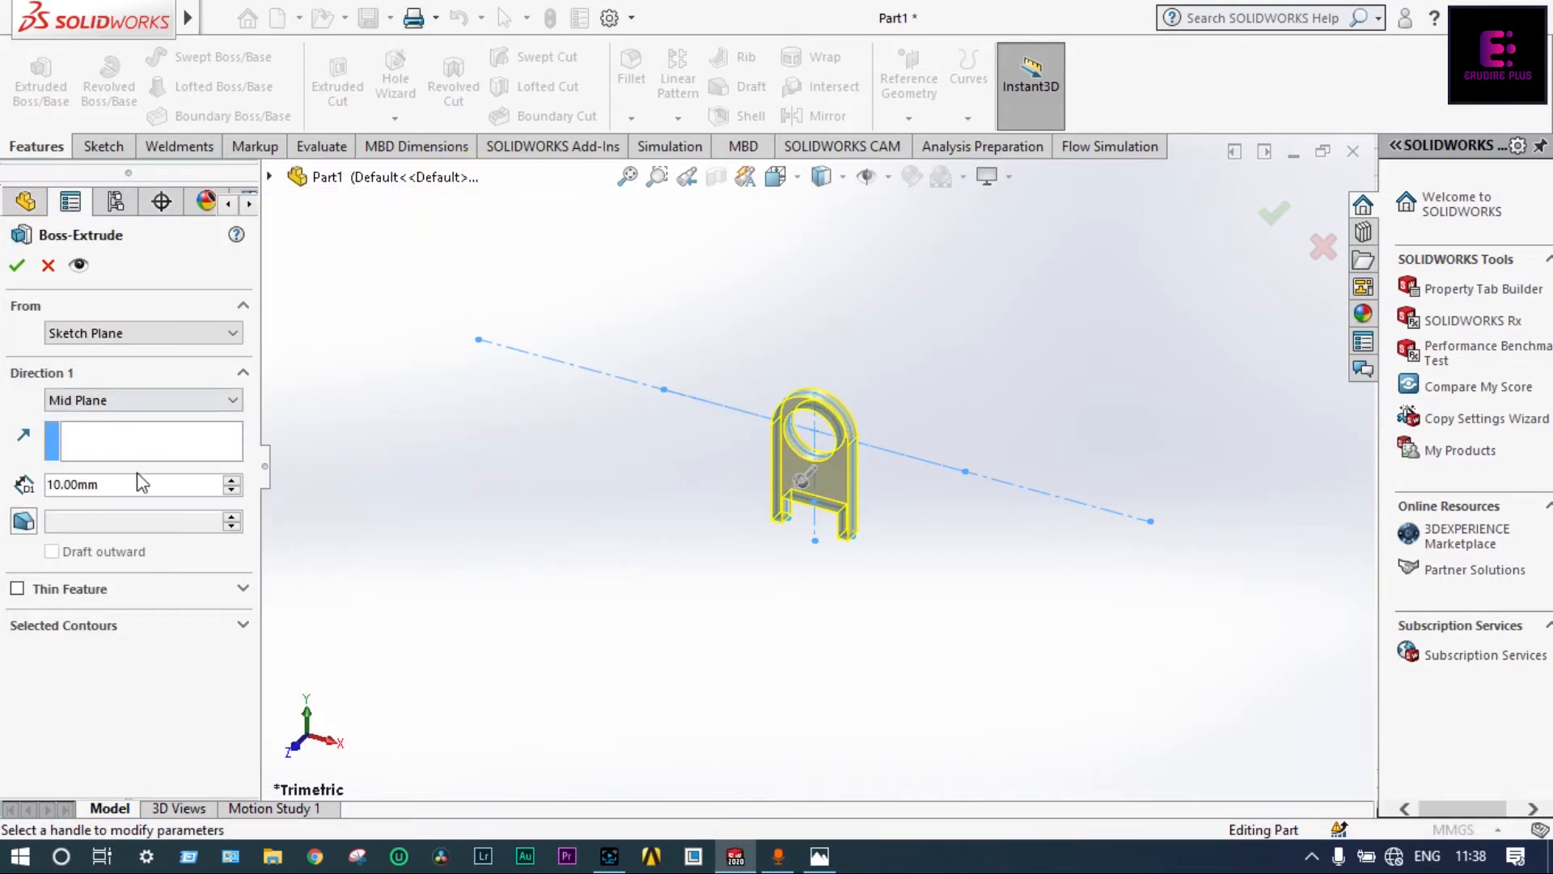
pyautogui.click(71, 485)
pyautogui.write('48')
pyautogui.press('Return')
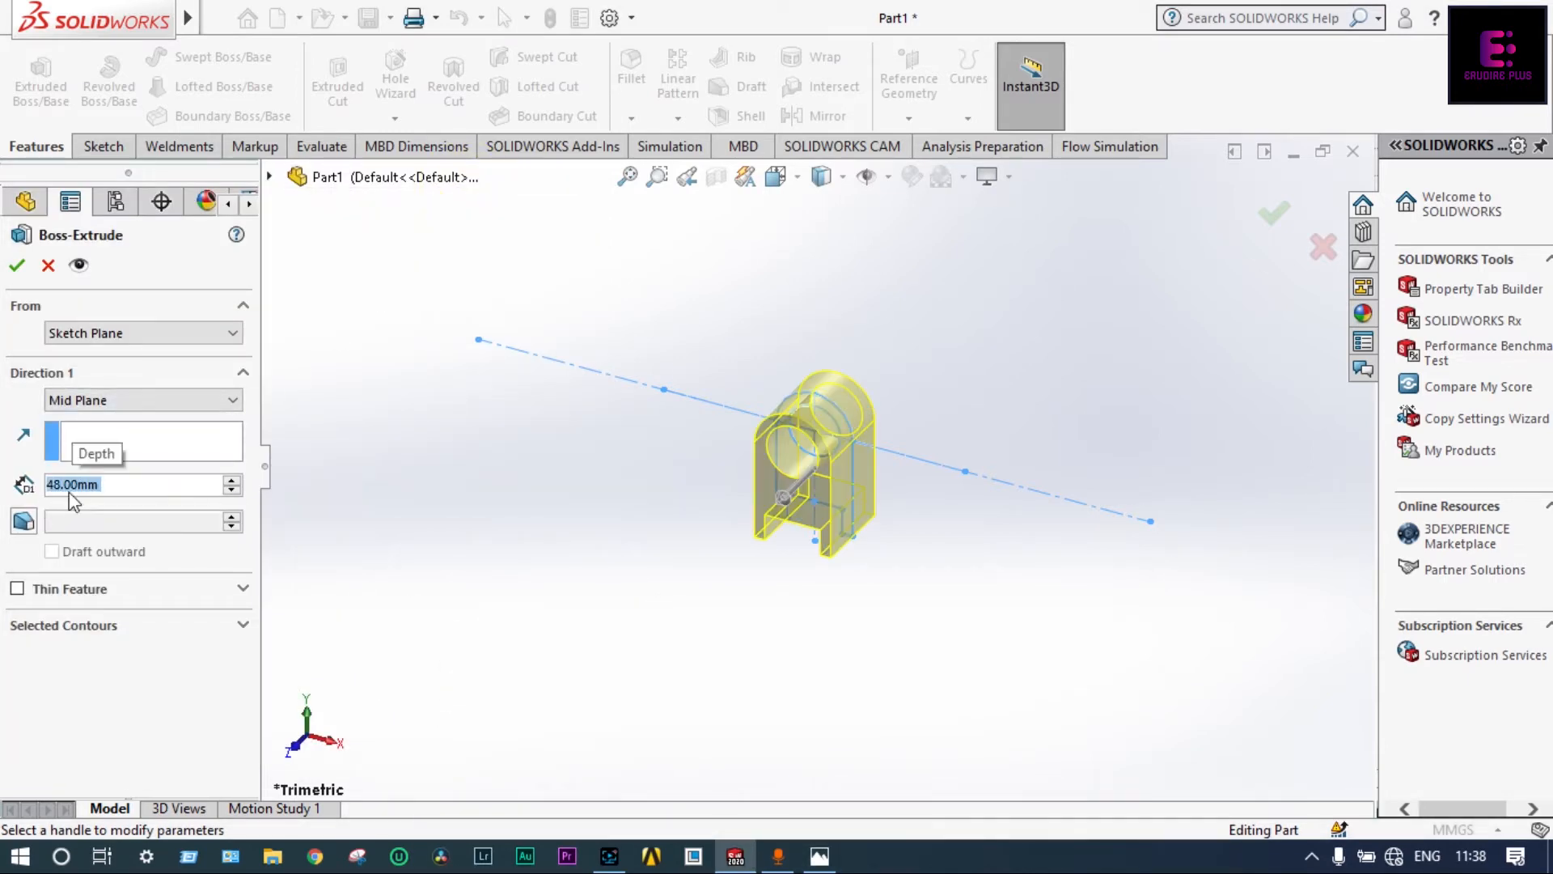
pyautogui.click(16, 264)
# - Examine the extruded body from several angles and compare it with the reference drawing
pyautogui.scroll(6, 495, 448)
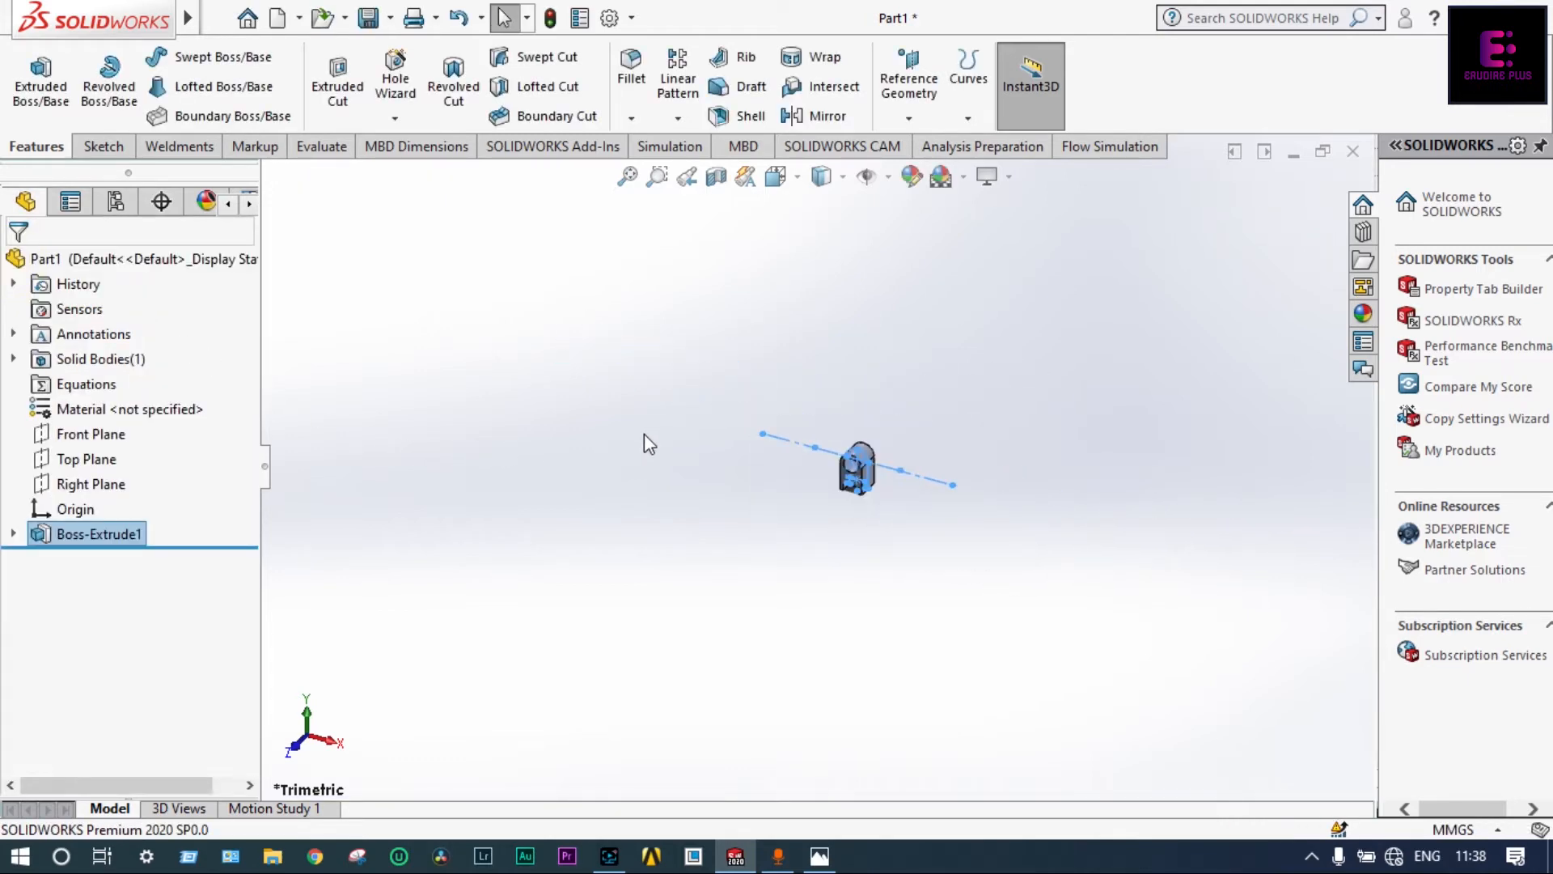
pyautogui.scroll(-4, 648, 438)
pyautogui.moveTo(650, 438); pyautogui.dragTo(774, 683, button='middle')
pyautogui.click(823, 854)
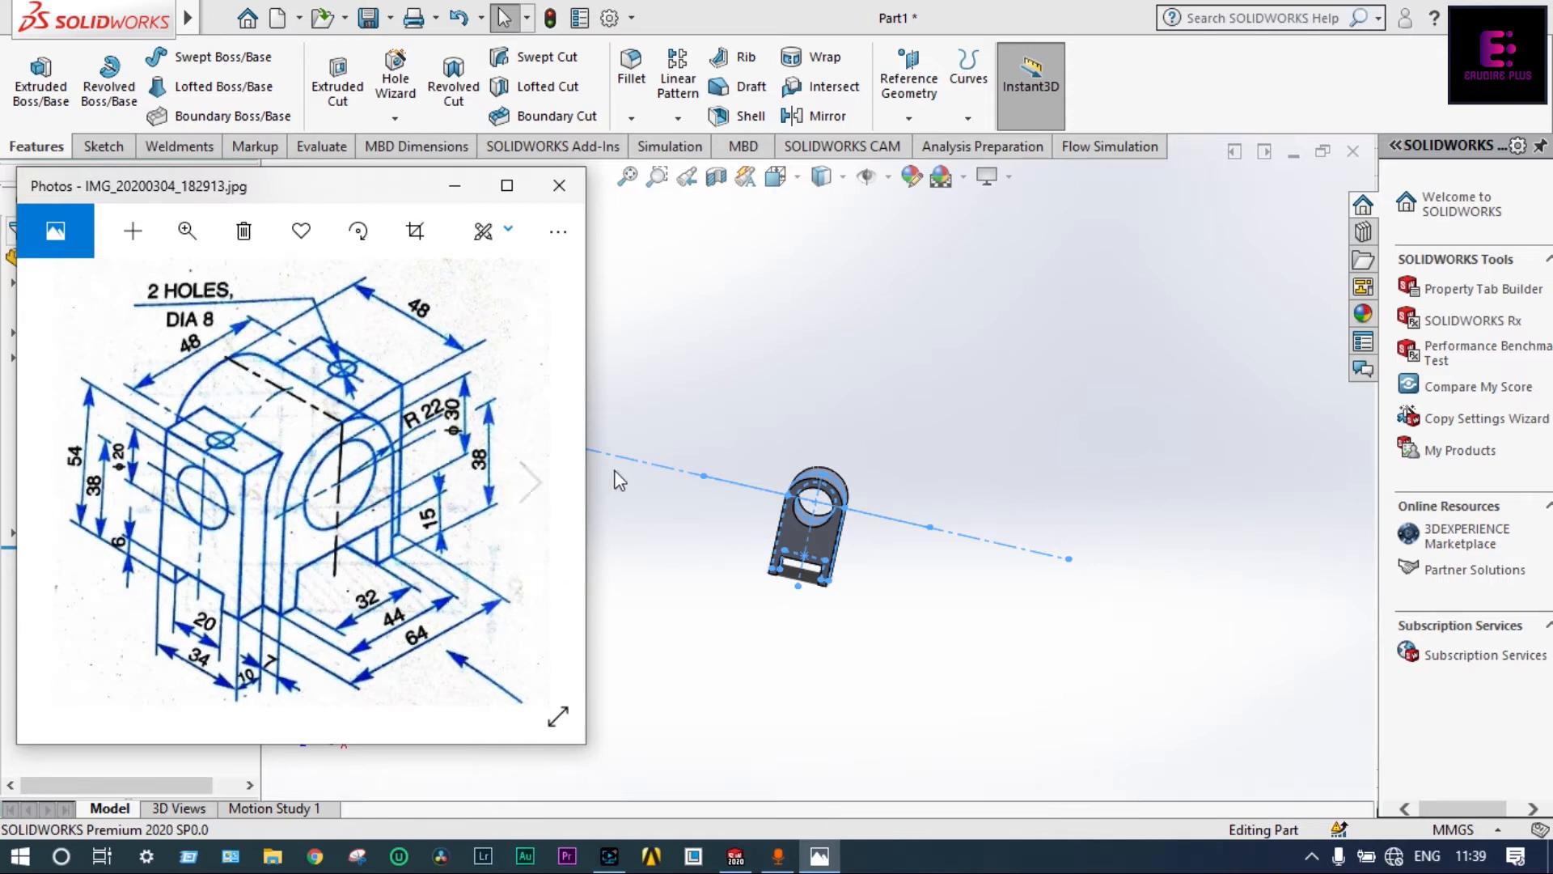
pyautogui.scroll(-2, 800, 526)
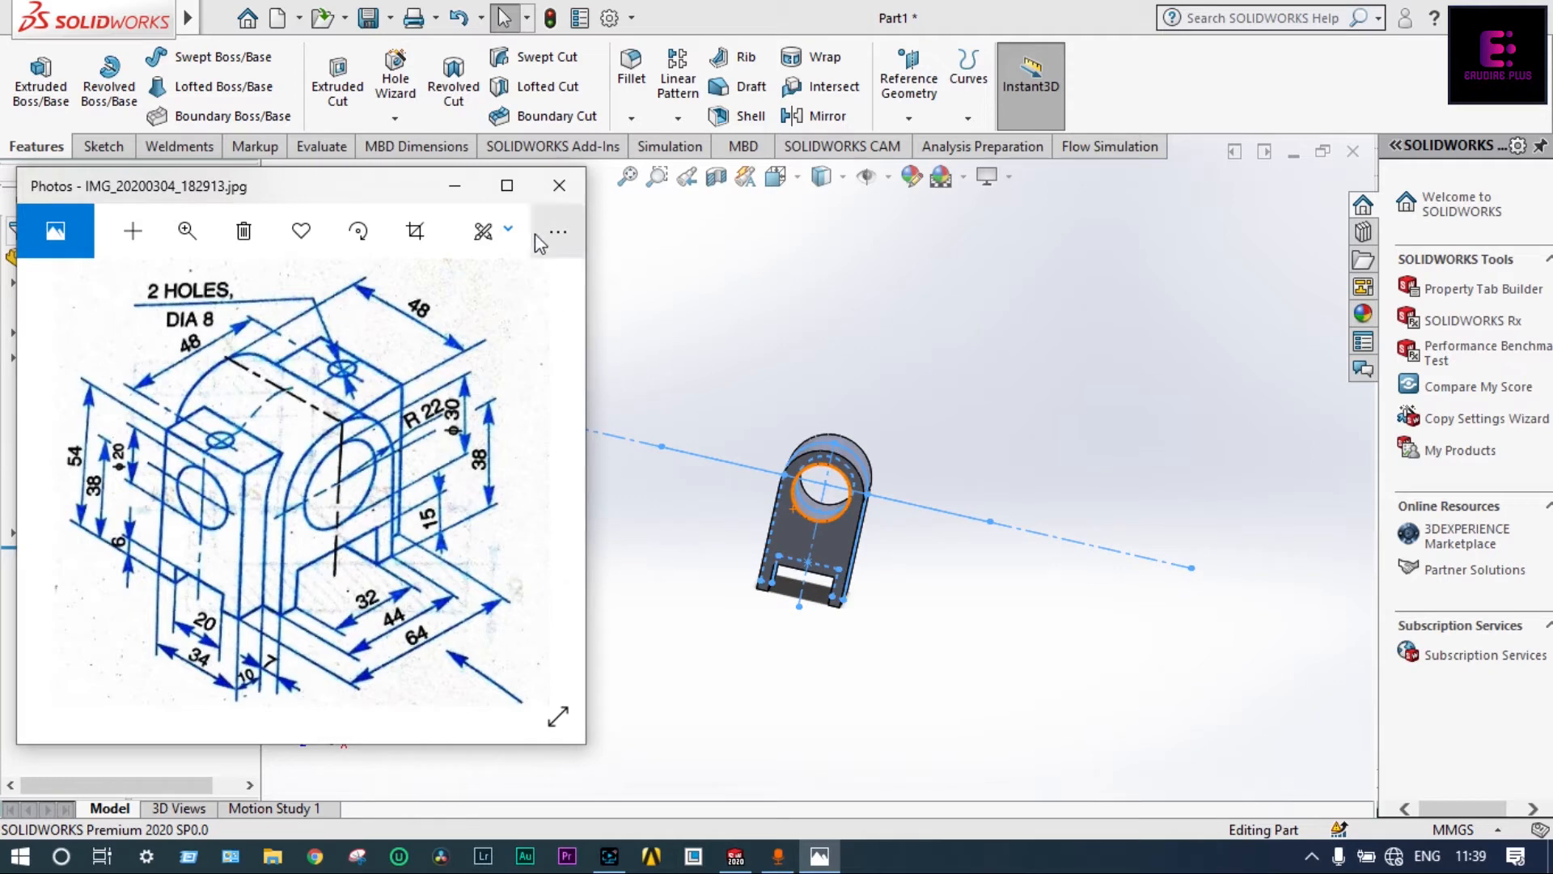
pyautogui.click(460, 191)
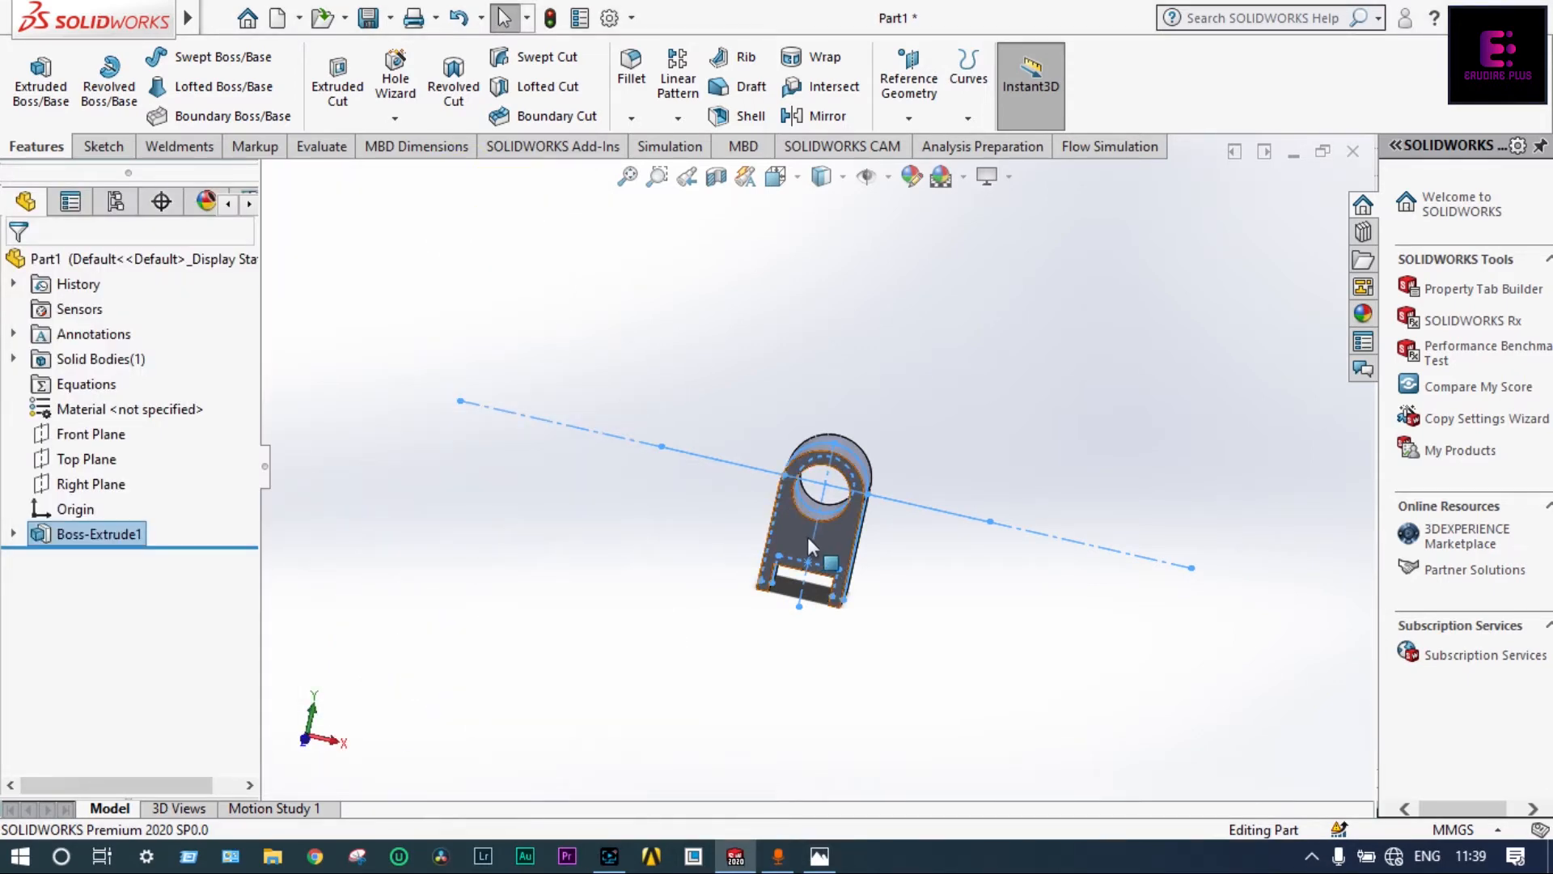
pyautogui.moveTo(687, 511); pyautogui.dragTo(704, 593, button='middle')
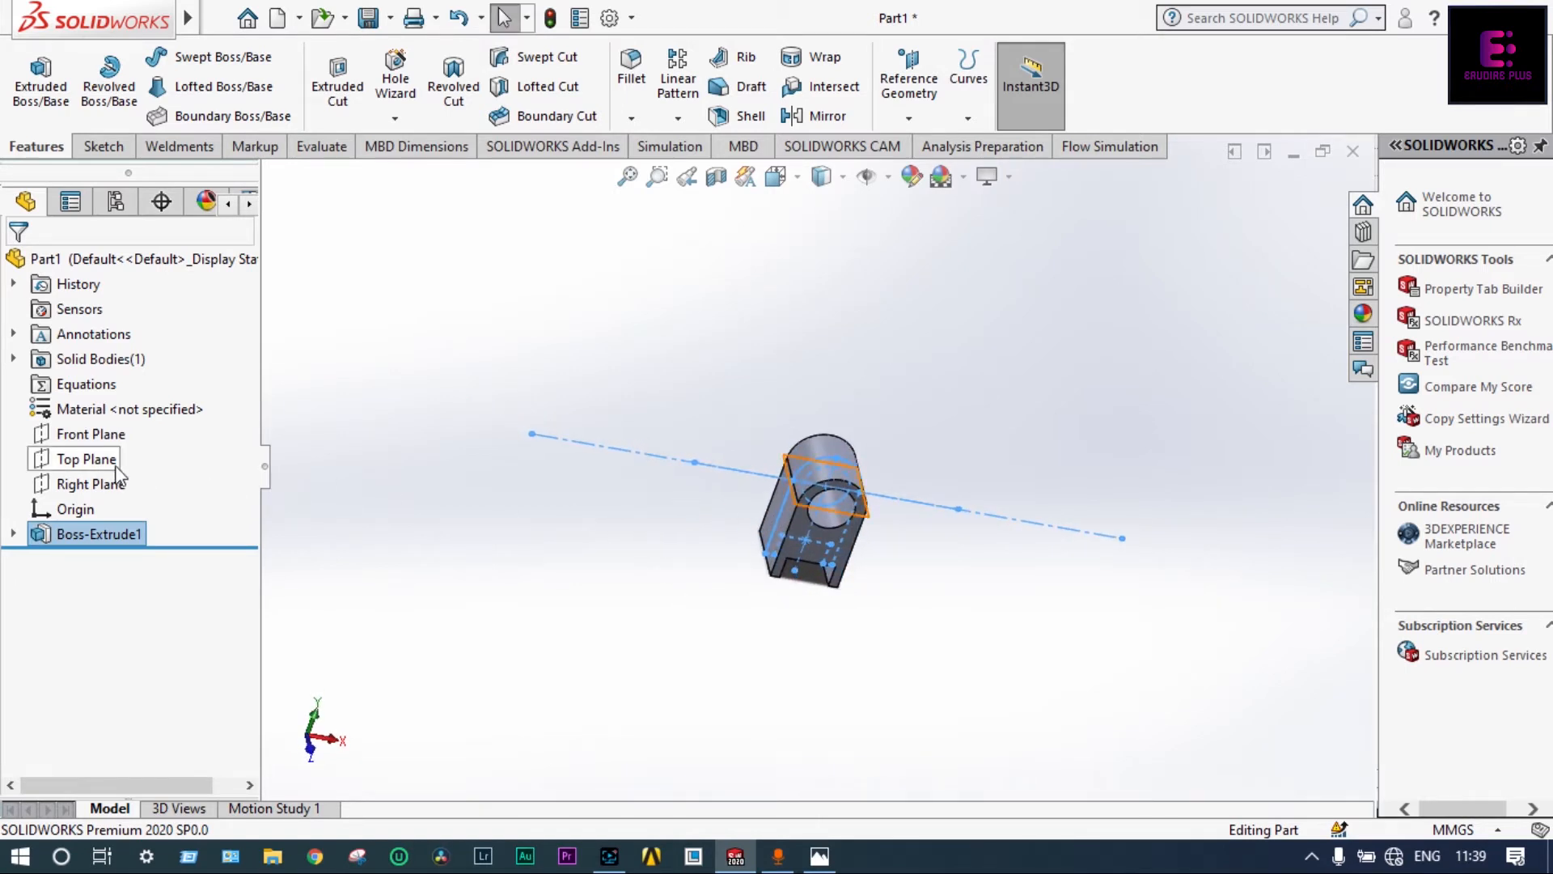
# - Select the Right Plane and examine its position through the extruded body
pyautogui.click(98, 484)
pyautogui.moveTo(402, 521); pyautogui.dragTo(608, 496, button='middle')
pyautogui.scroll(-6, 813, 475)
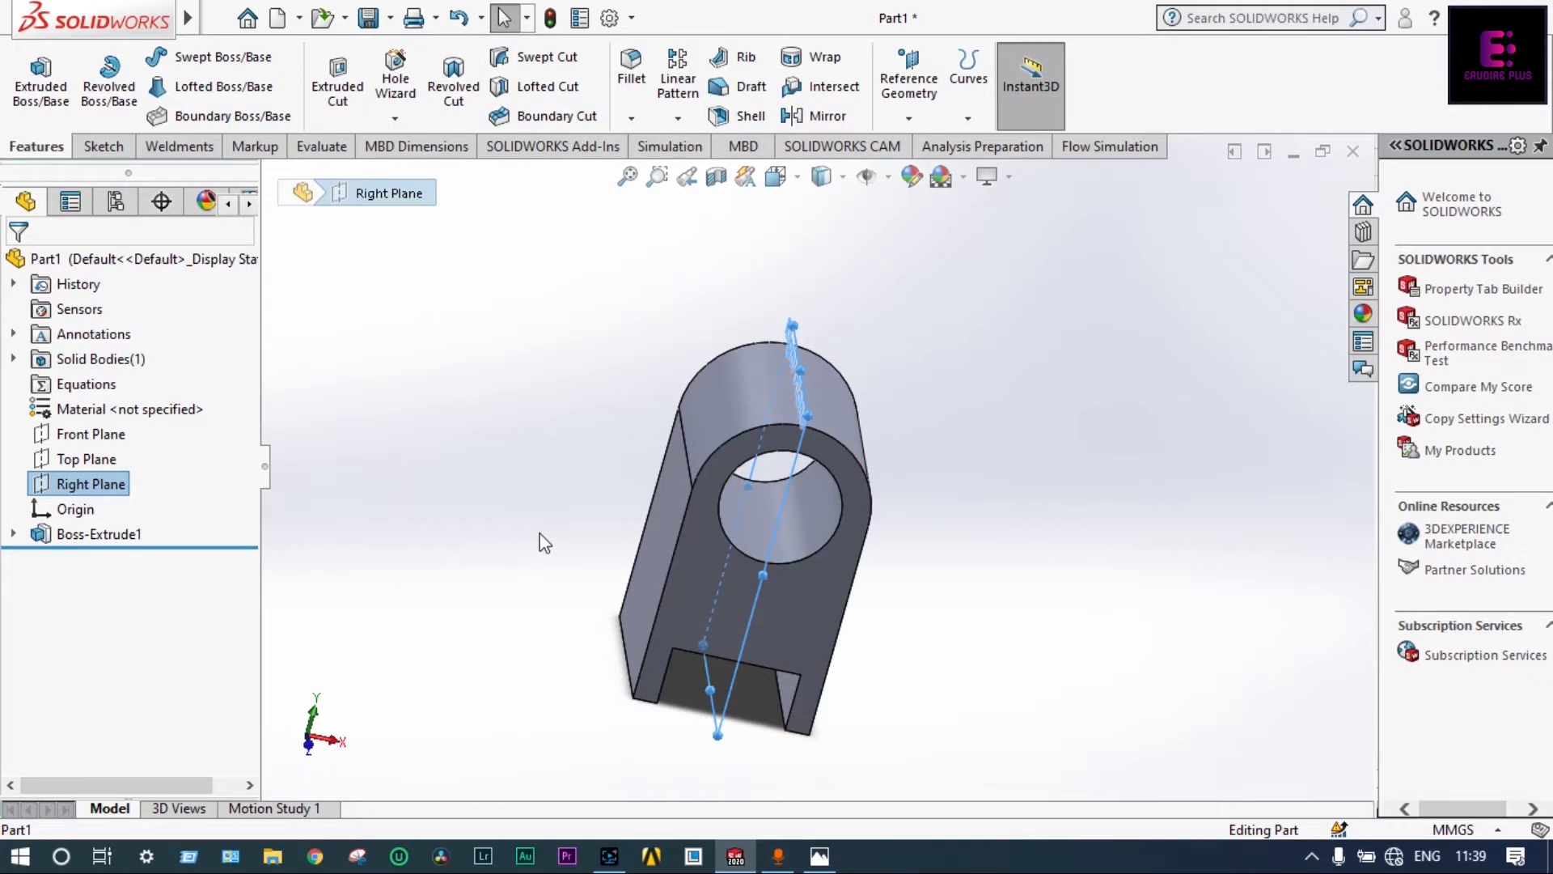
# - Create a reference plane parallel to the Right Plane at a 32 mm offset, with the offset direction flipped
pyautogui.moveTo(537, 538)
pyautogui.mouseDown(button='middle')
pyautogui.moveTo(509, 501)
pyautogui.moveTo(527, 489)
pyautogui.moveTo(552, 518)
pyautogui.mouseUp(button='middle')
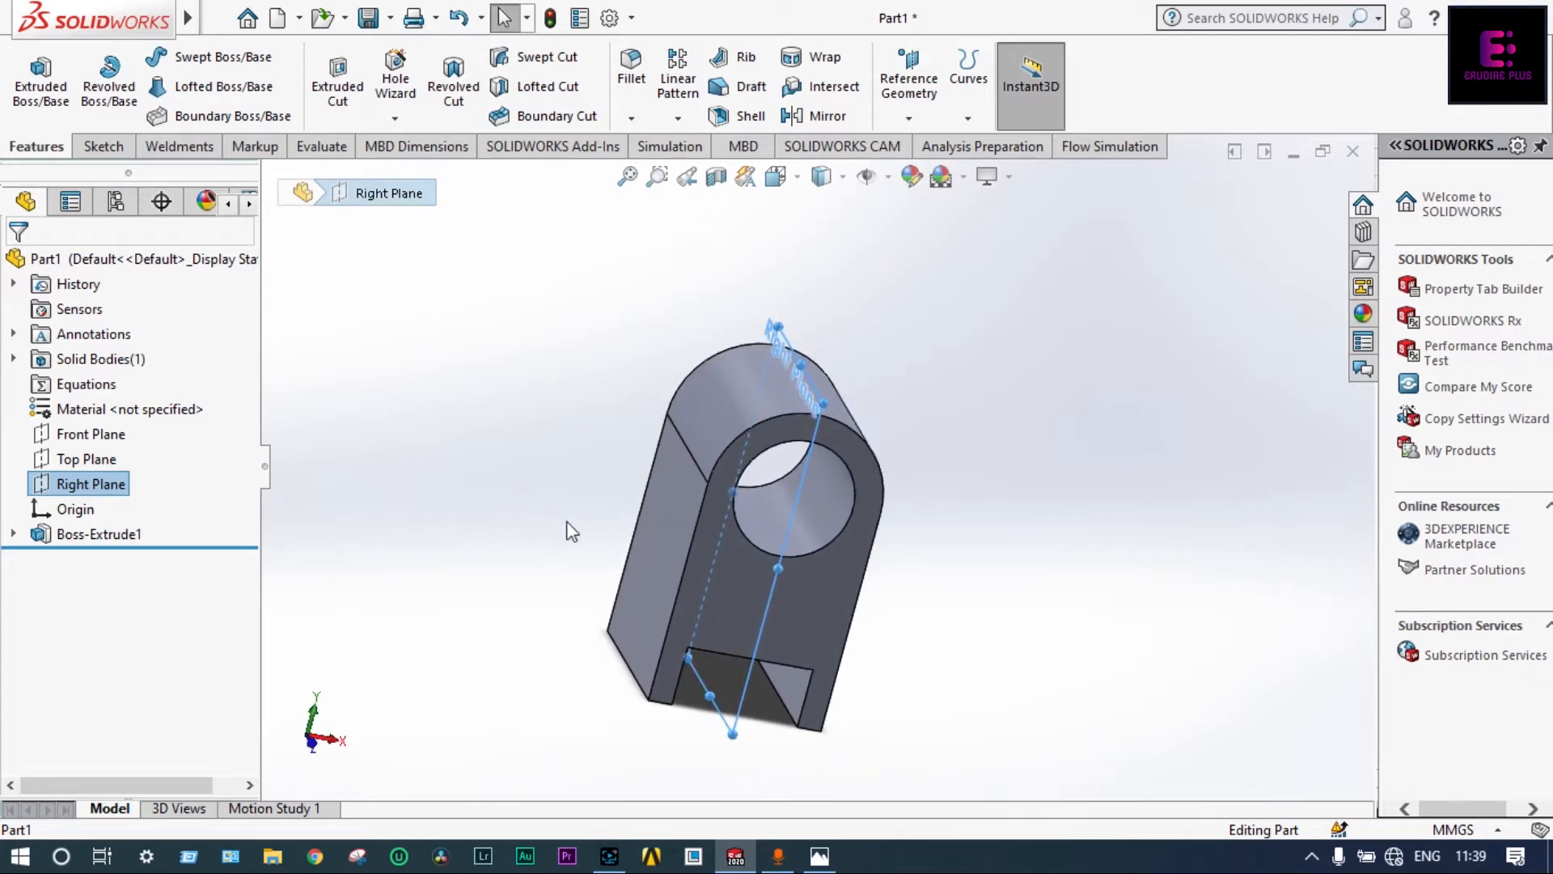
pyautogui.click(911, 121)
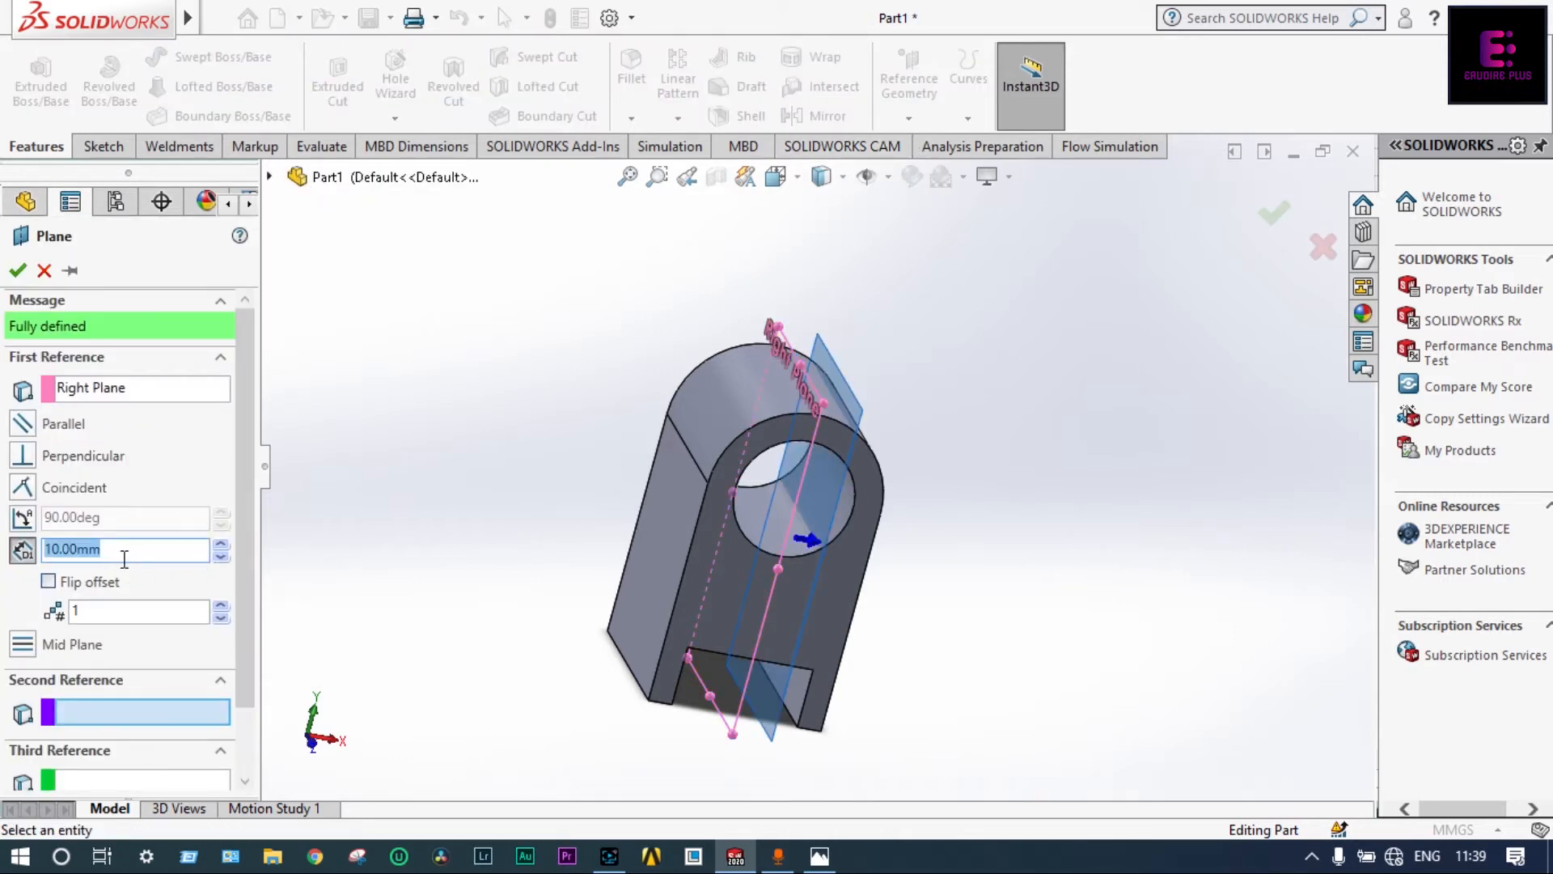
pyautogui.write('32')
pyautogui.click(51, 588)
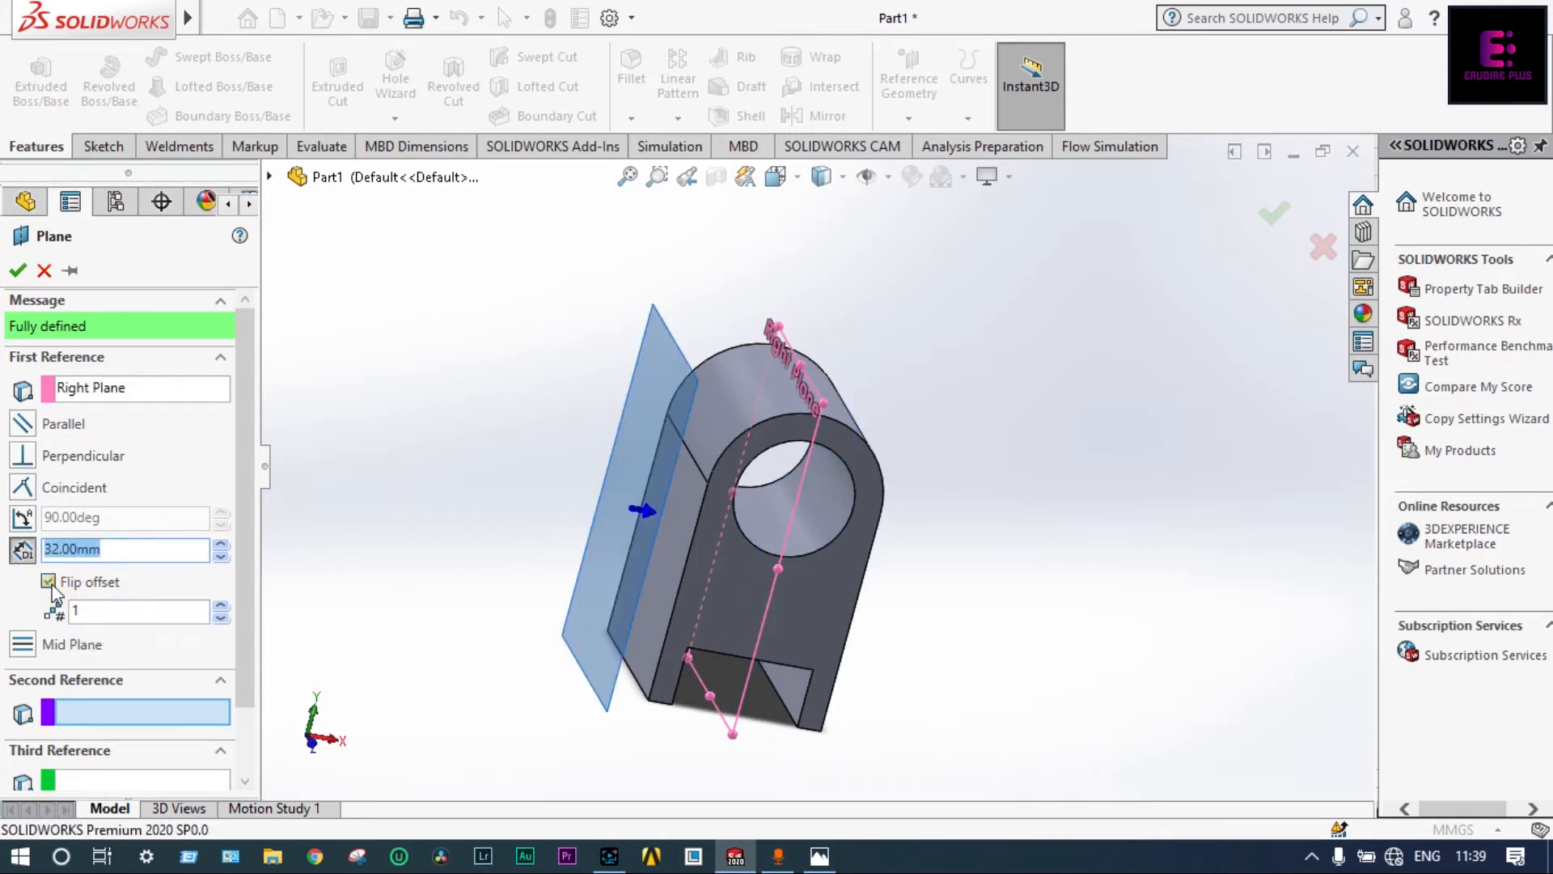
pyautogui.click(18, 272)
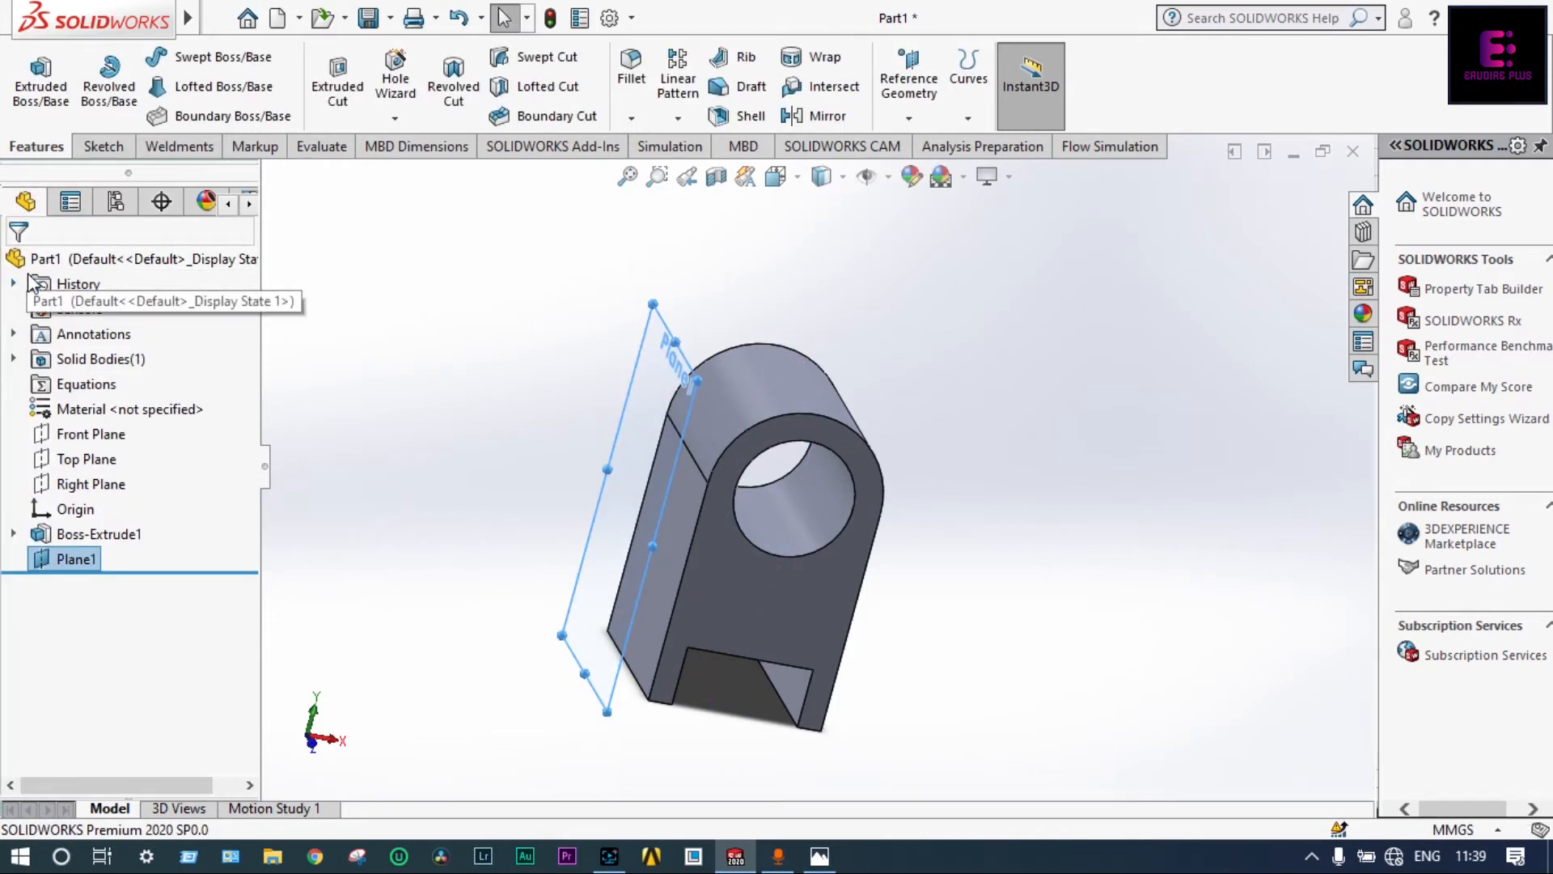
# - Start a sketch on the new offset plane with a vertical centerline about 82 mm long, through the origin down to the body's bottom edge
pyautogui.rightClick(92, 561)
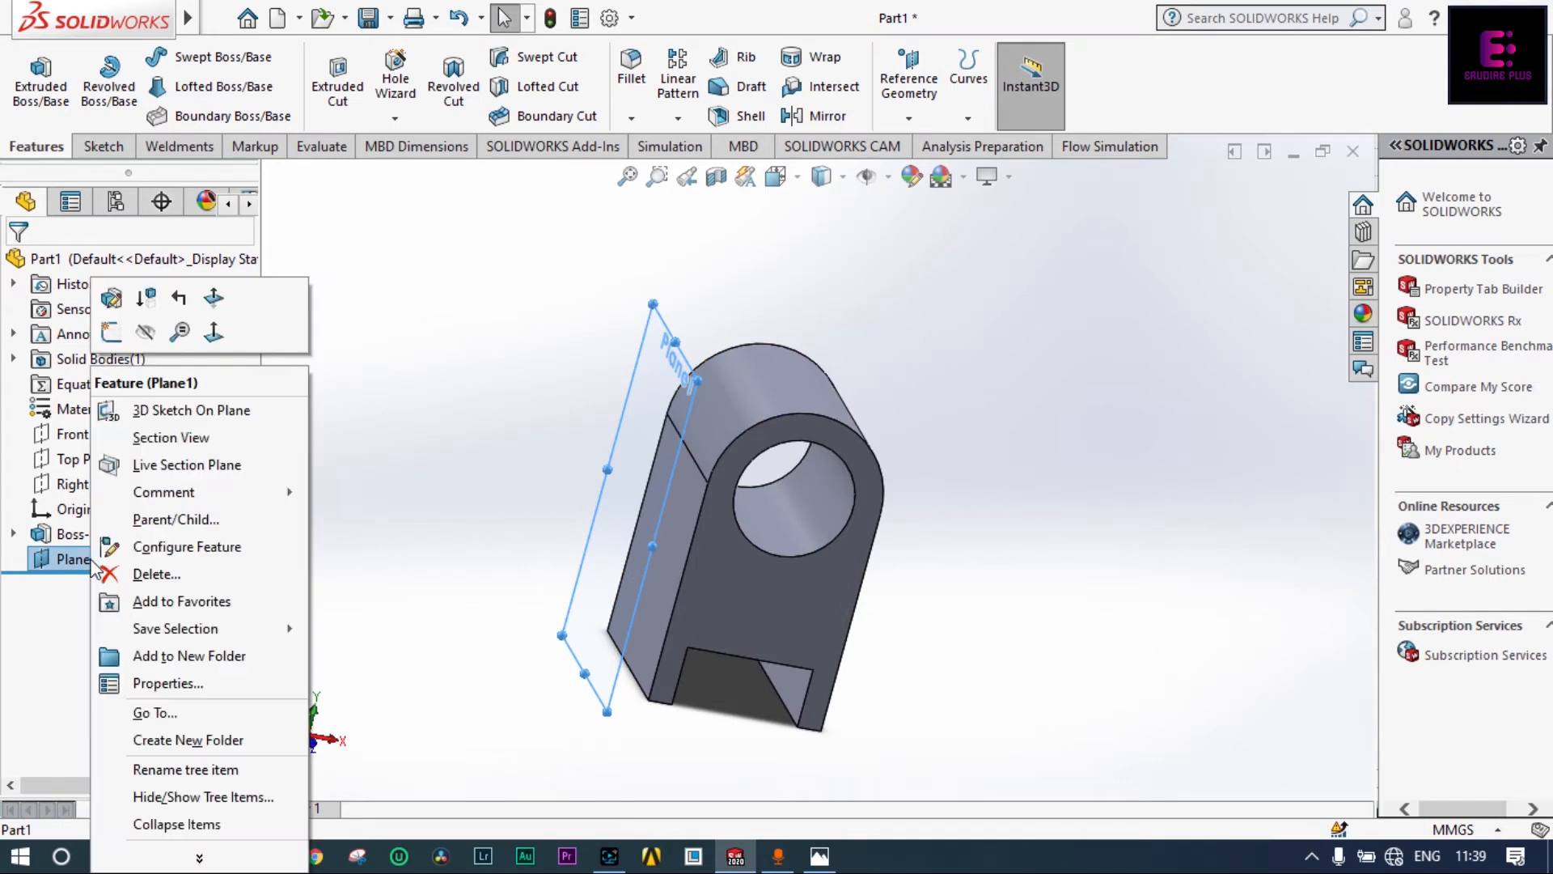
pyautogui.click(213, 301)
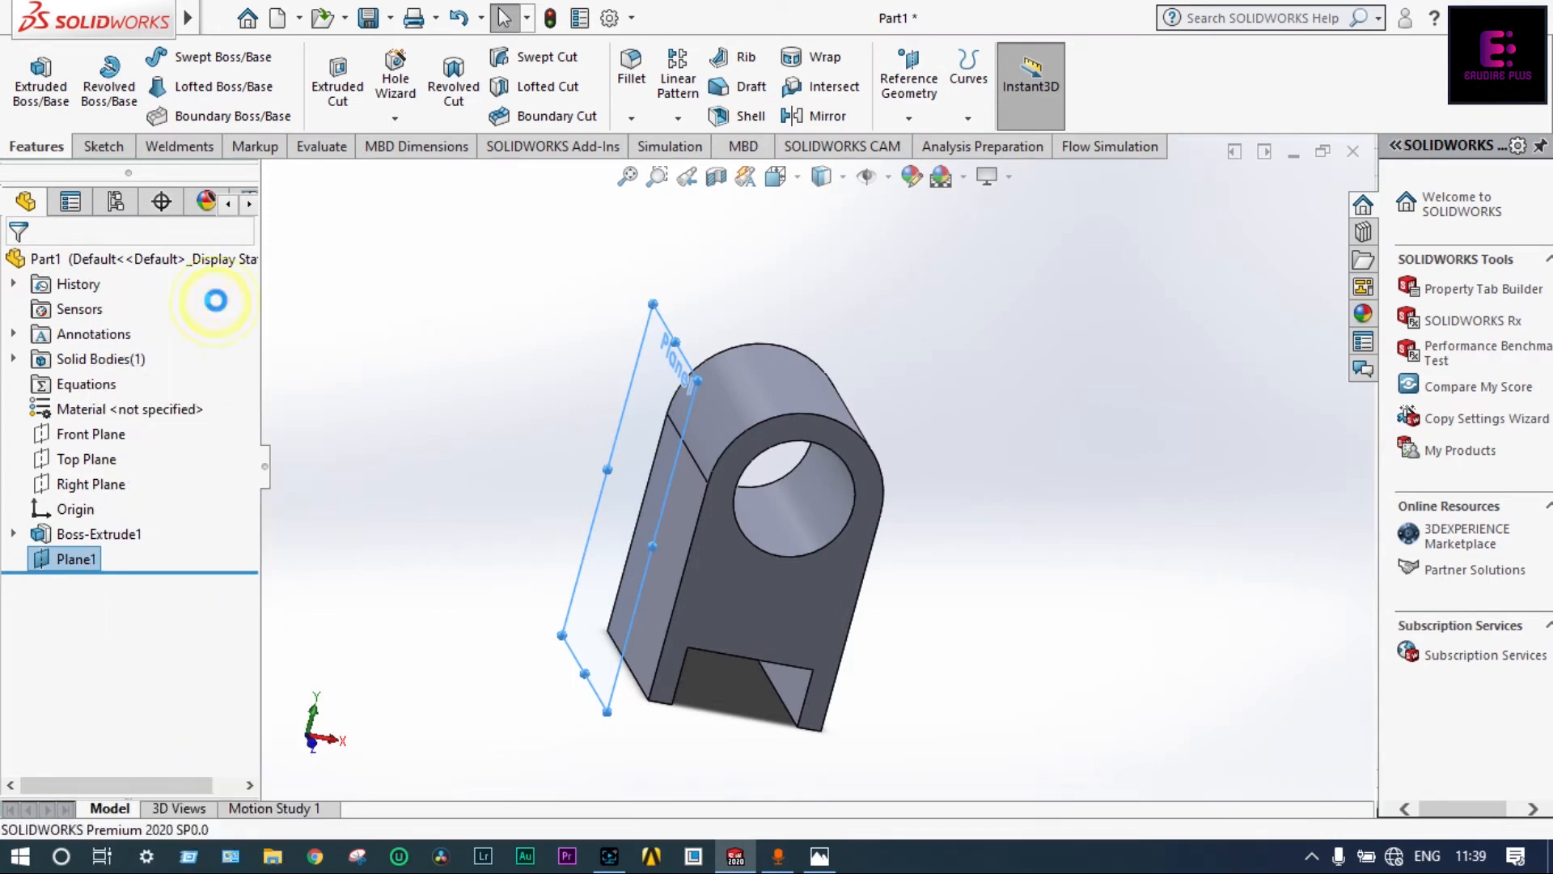
pyautogui.rightClick(82, 560)
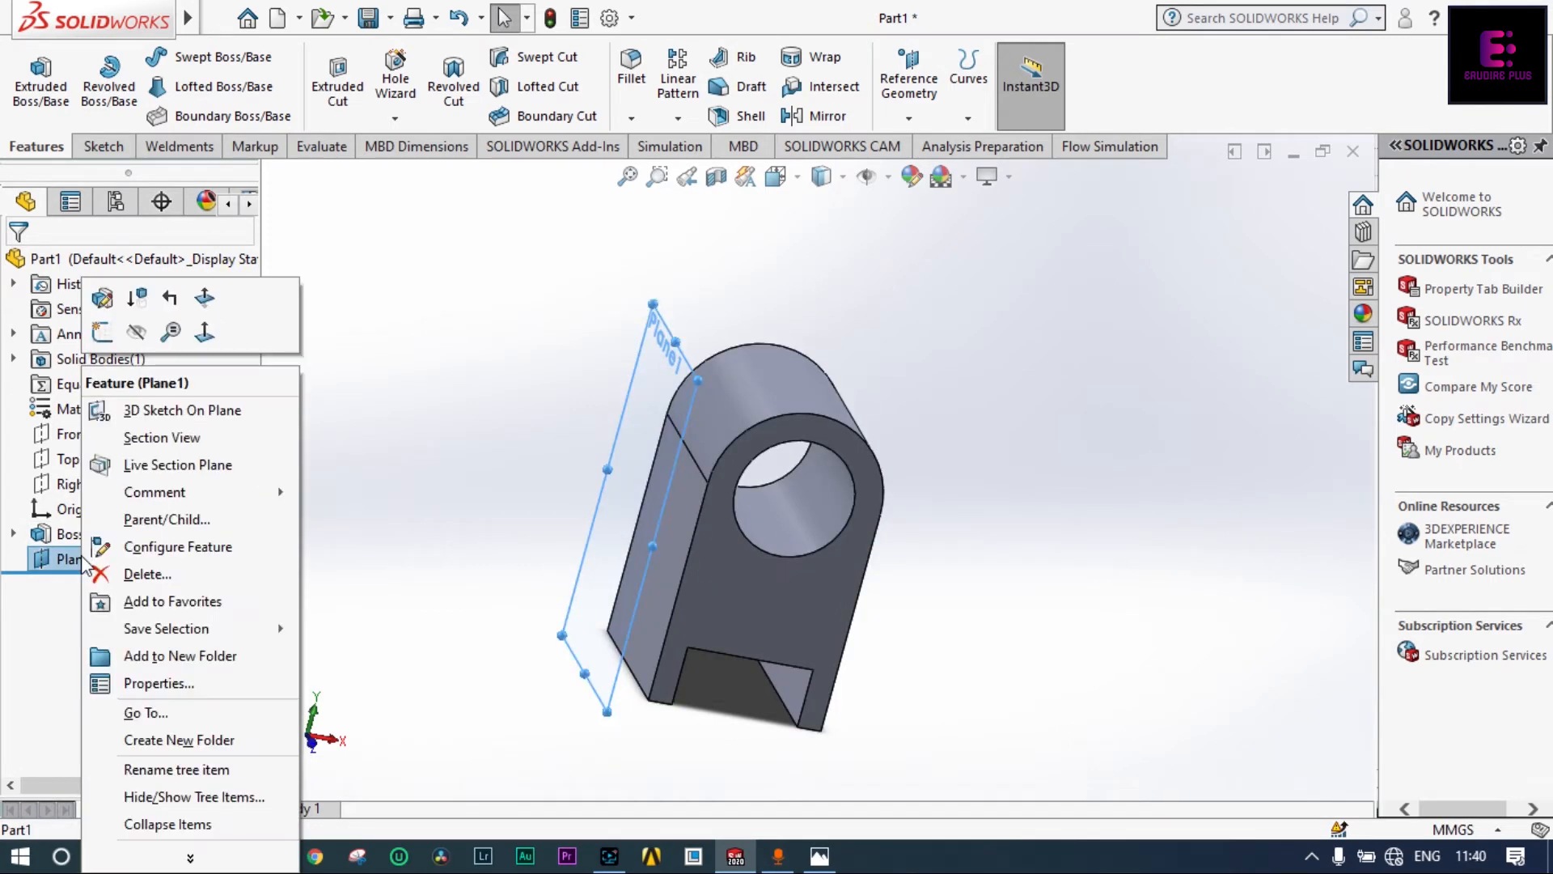
pyautogui.click(204, 332)
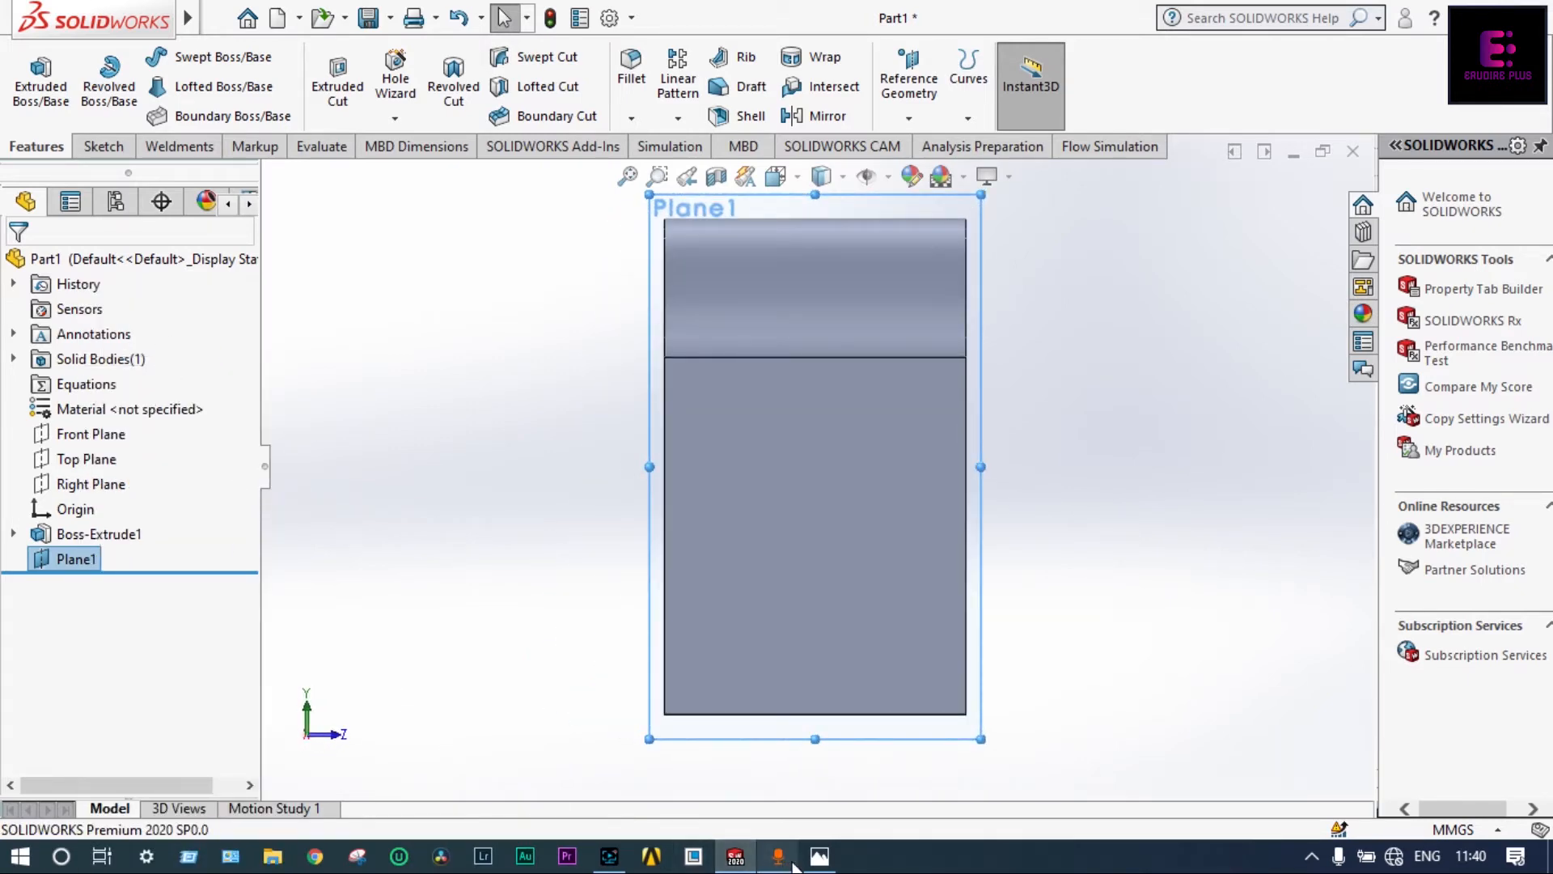
pyautogui.click(820, 858)
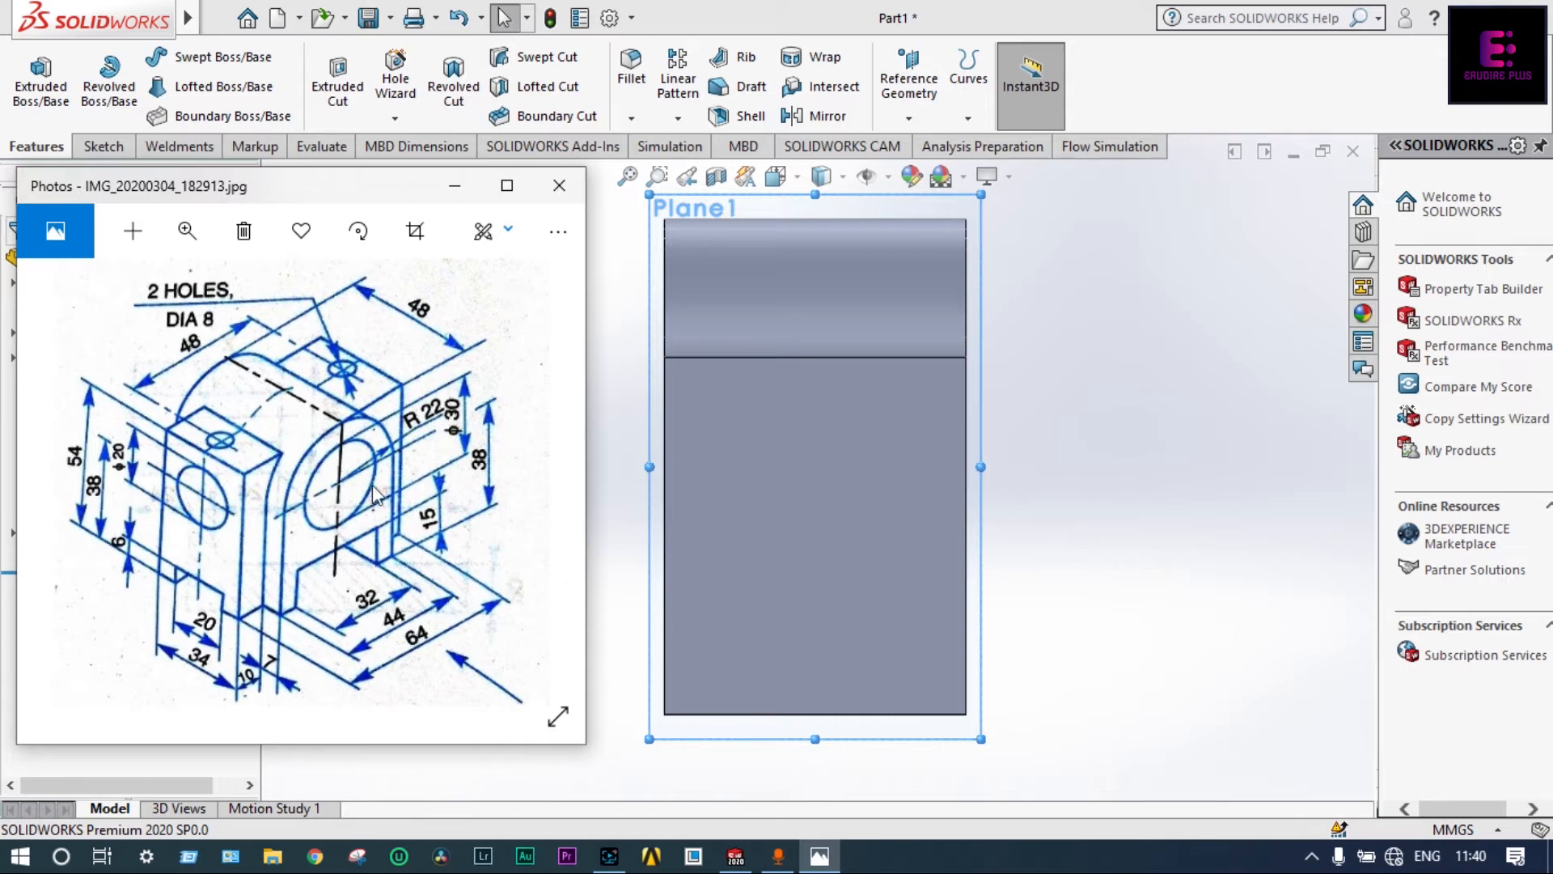
pyautogui.click(109, 149)
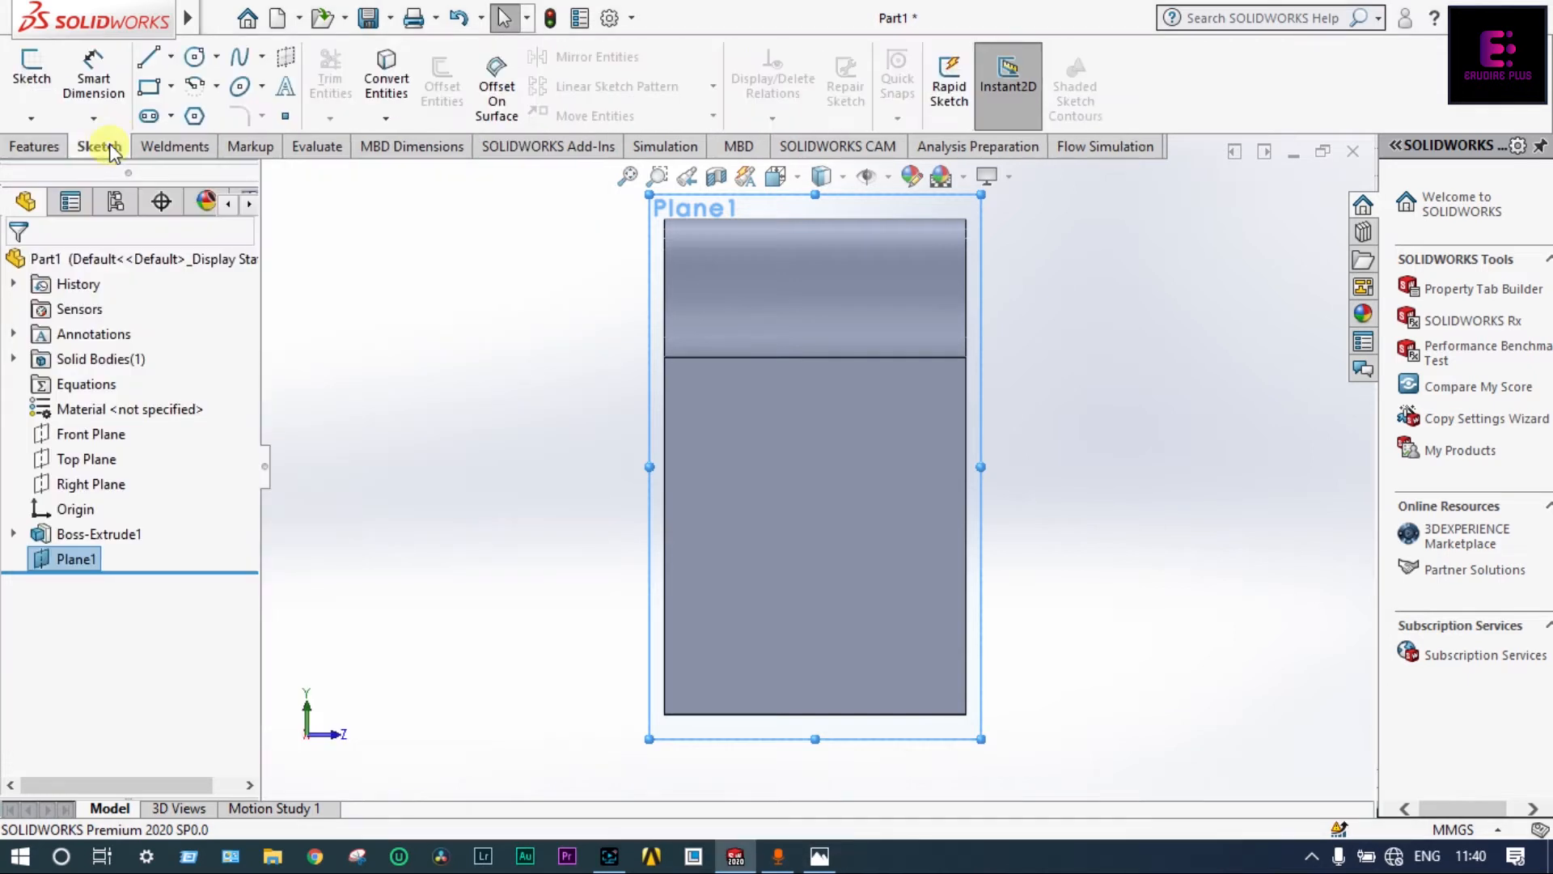
pyautogui.click(171, 56)
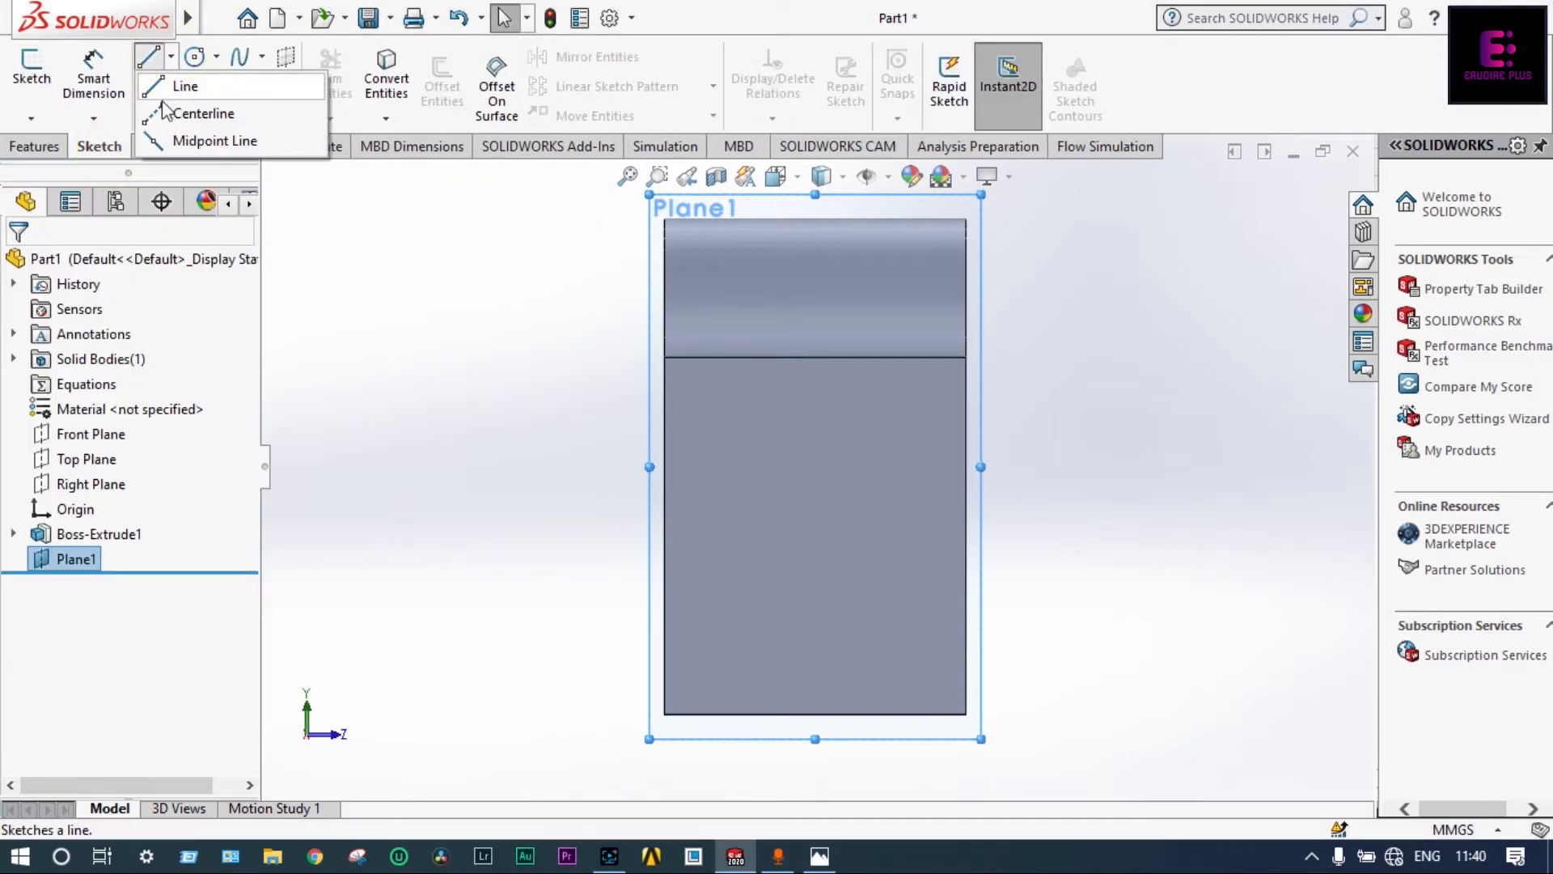
pyautogui.click(195, 113)
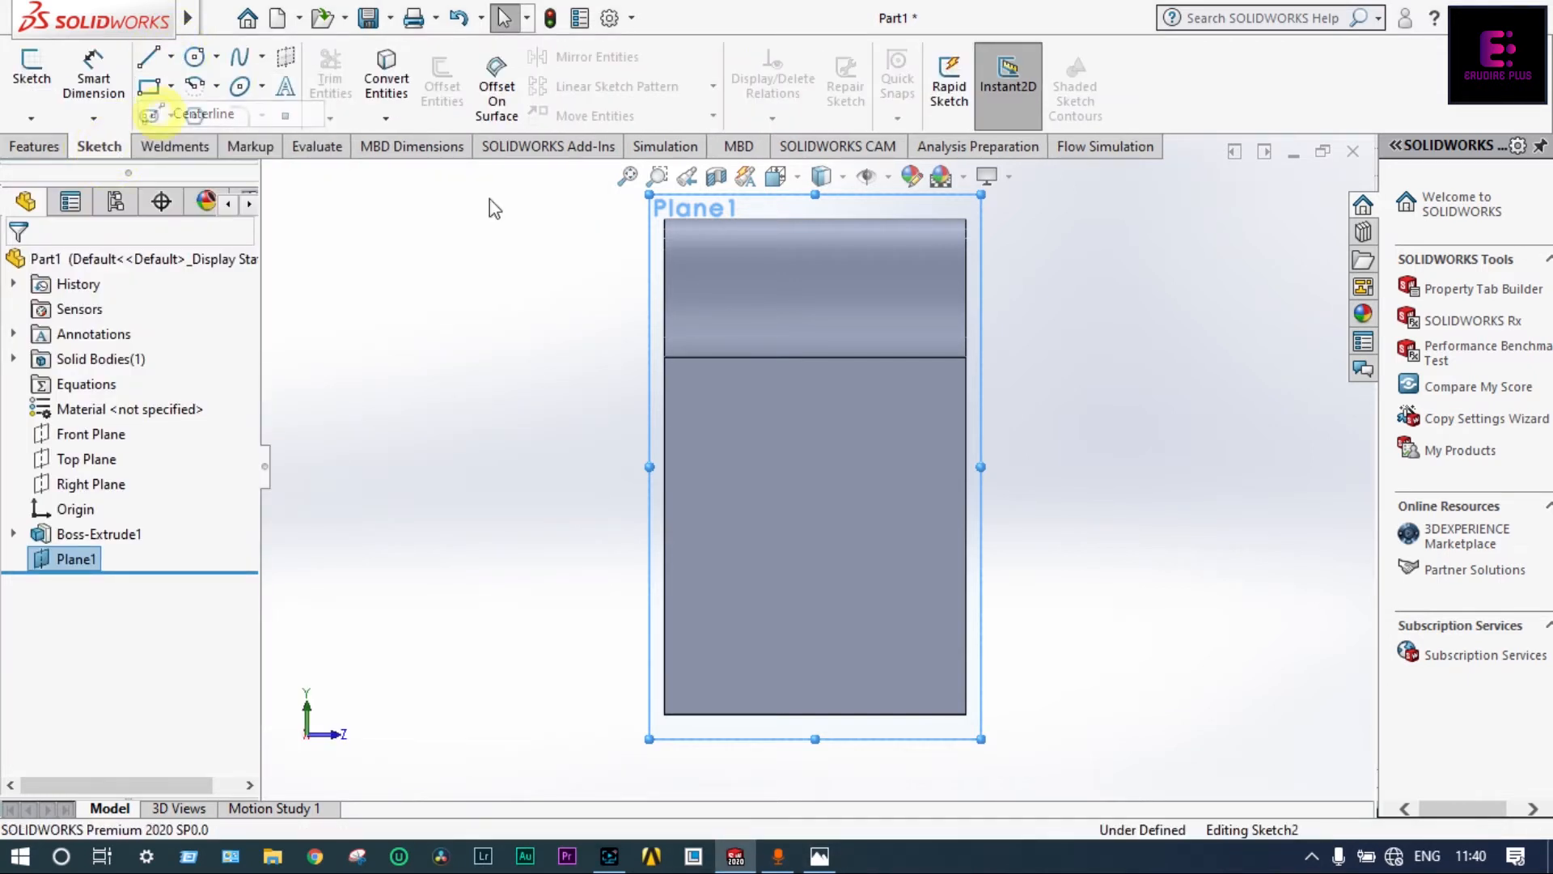
pyautogui.click(815, 198)
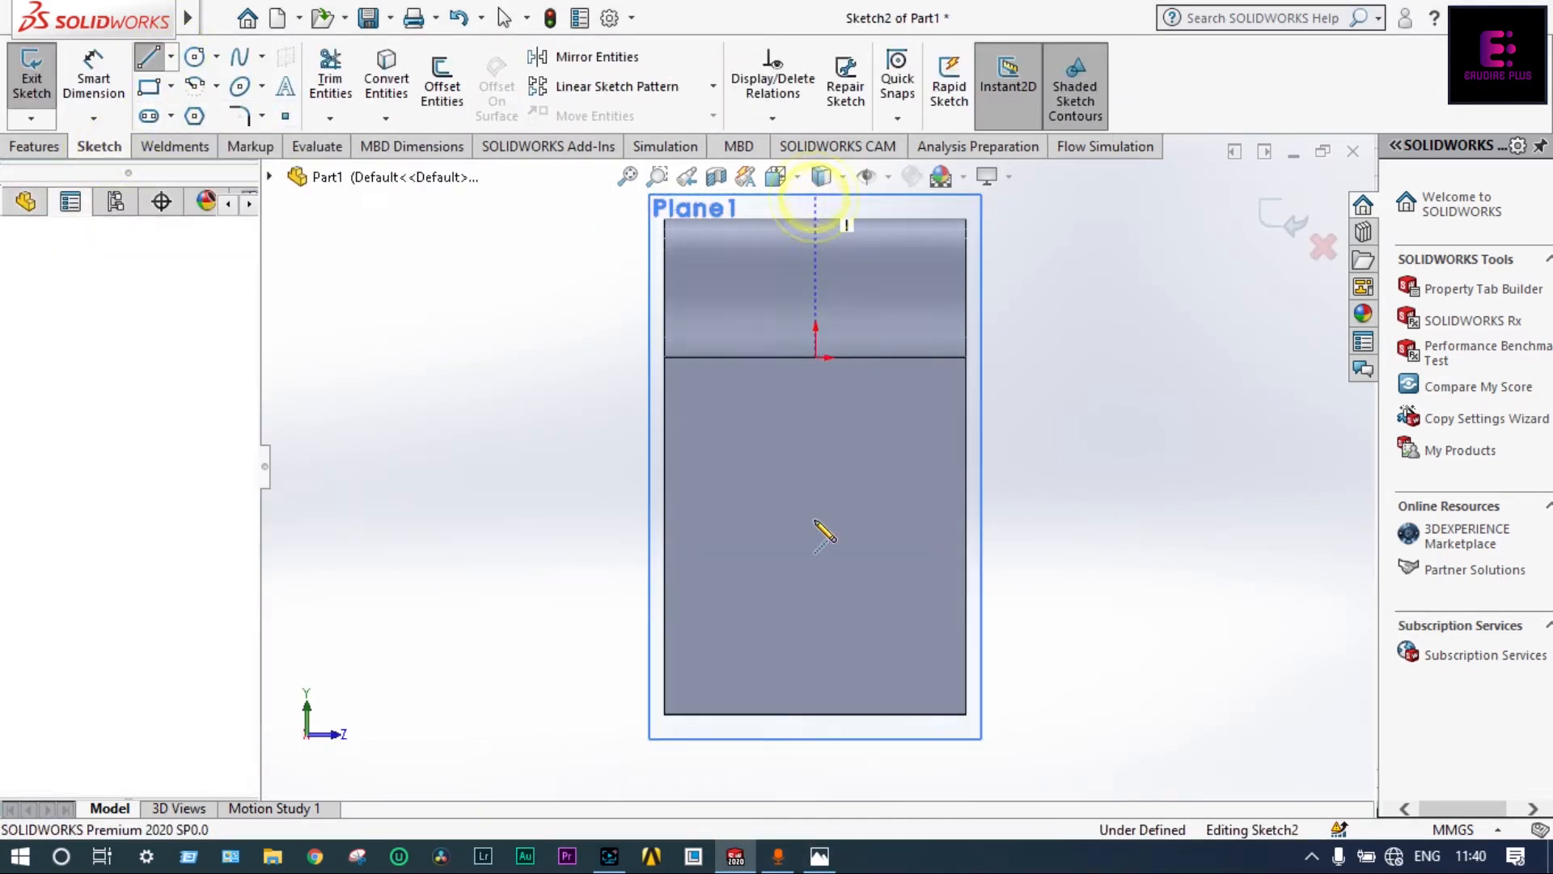
pyautogui.click(815, 714)
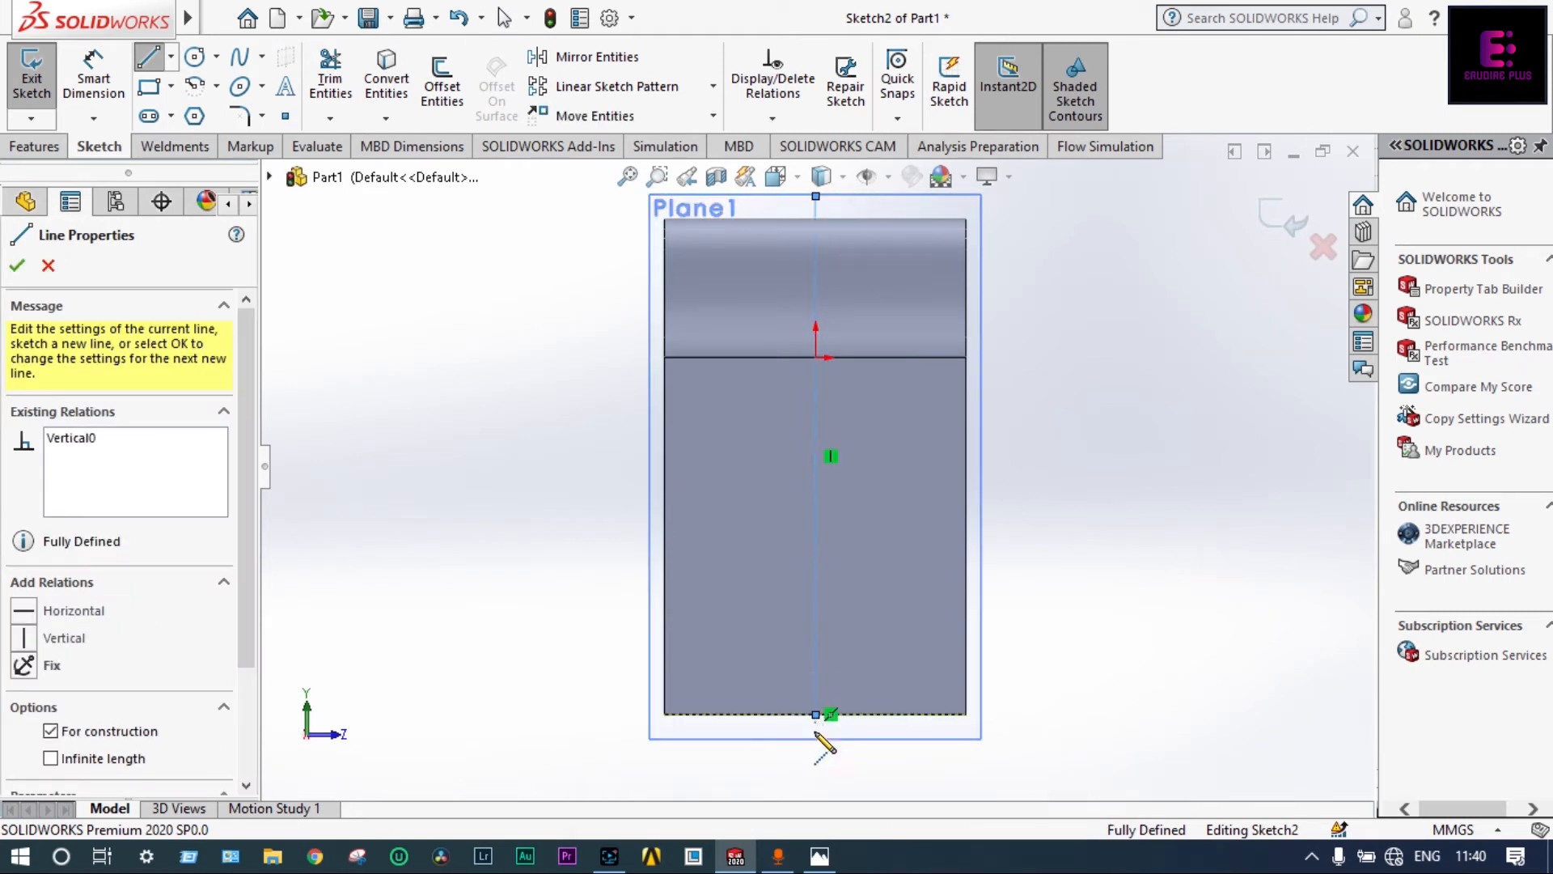
pyautogui.press('Escape')
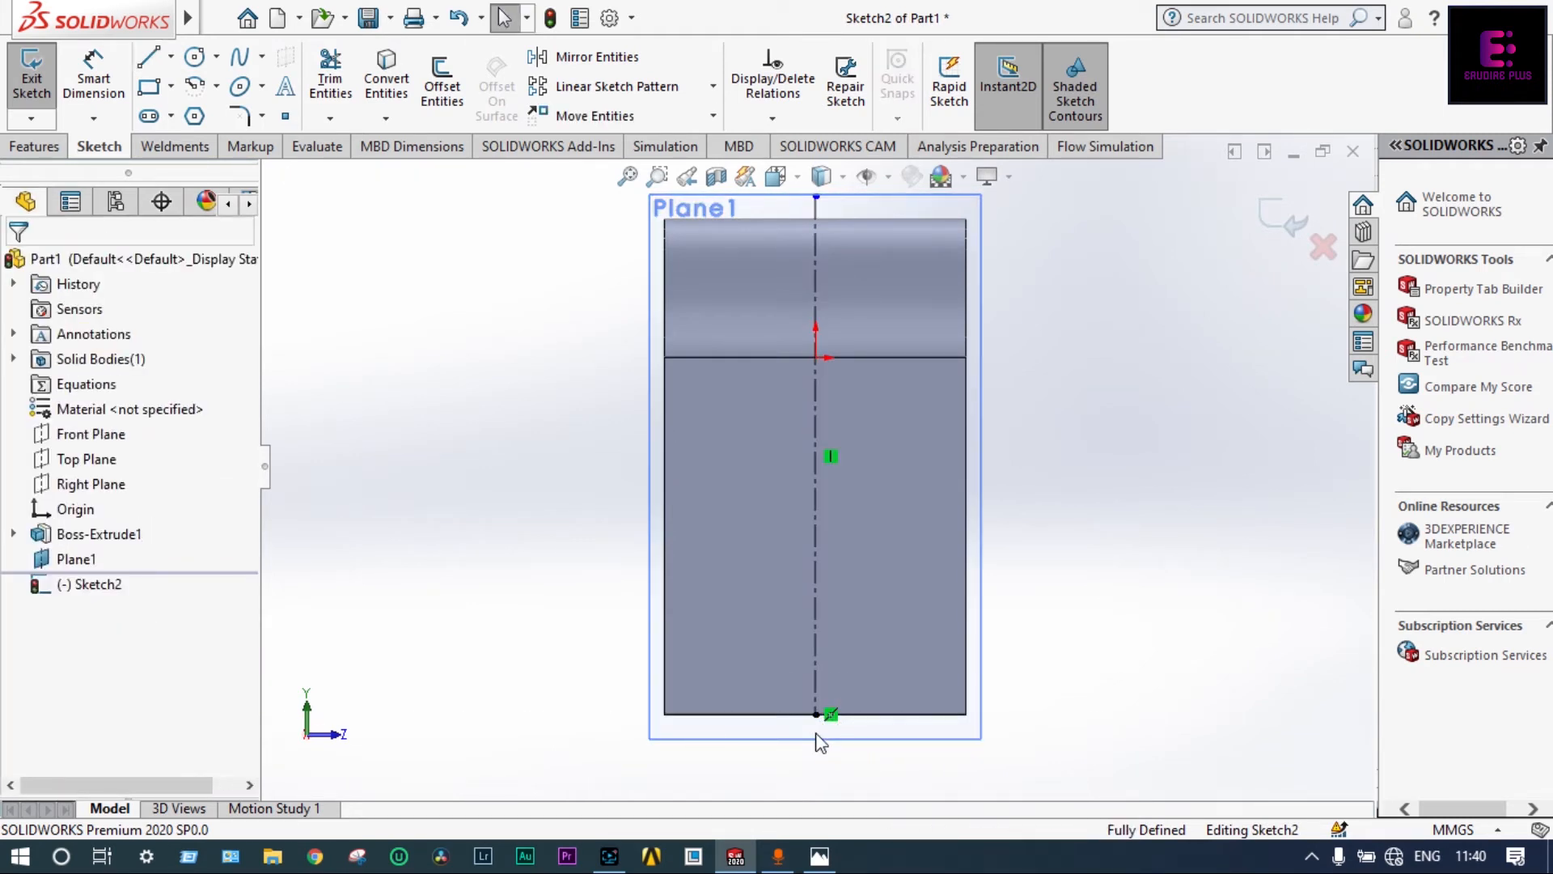
# - Check the reference drawing and sketch a centerpoint semicircular arc on the centerline's positive Z side, centred on it about 22 mm below the origin
pyautogui.click(820, 856)
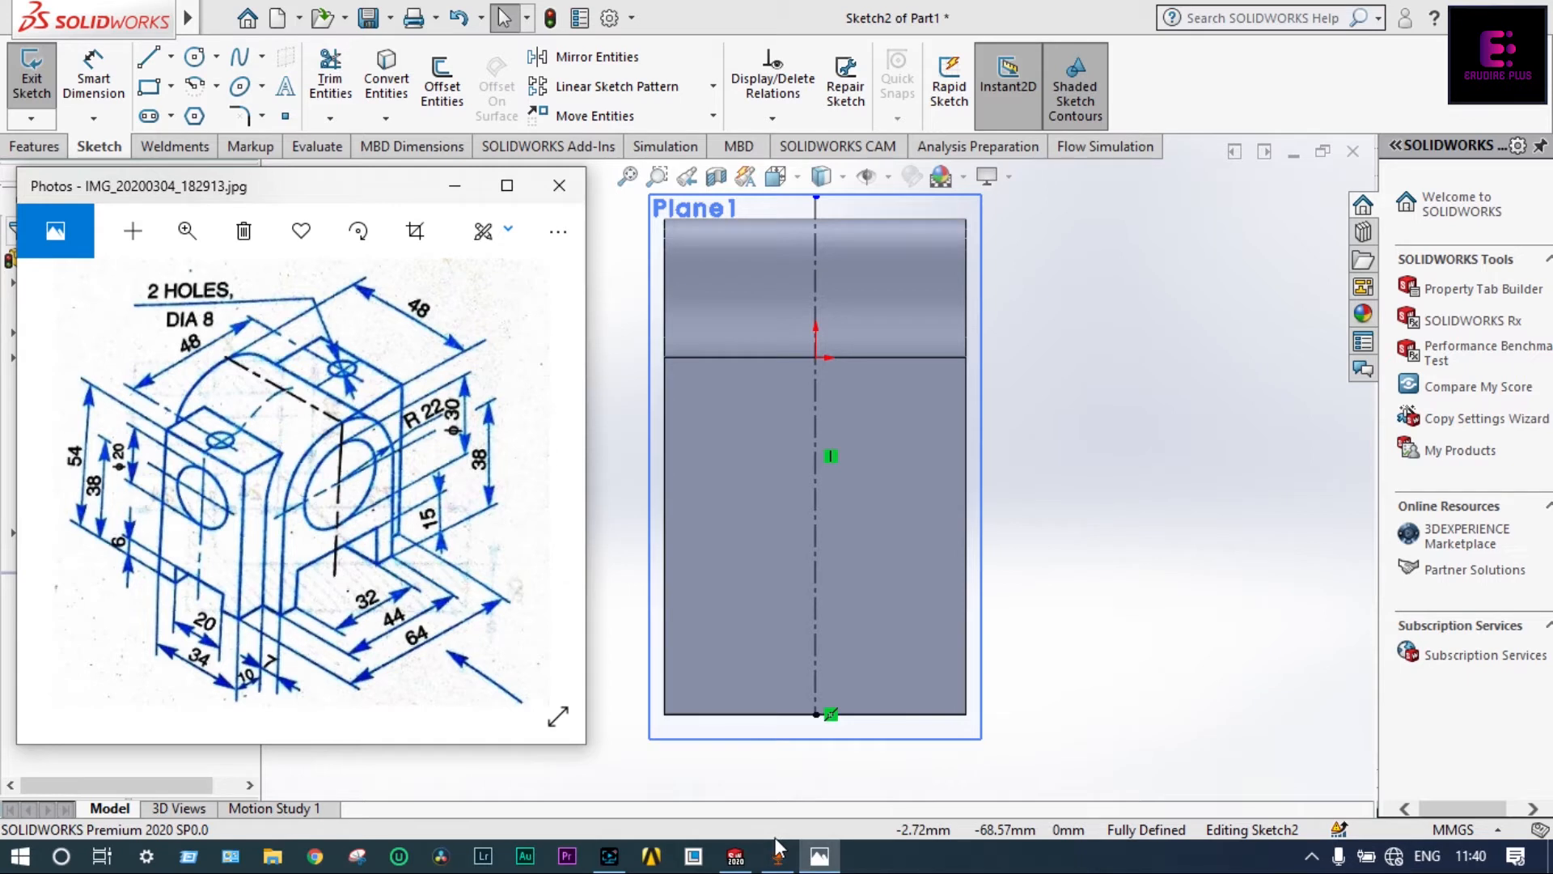
pyautogui.click(853, 753)
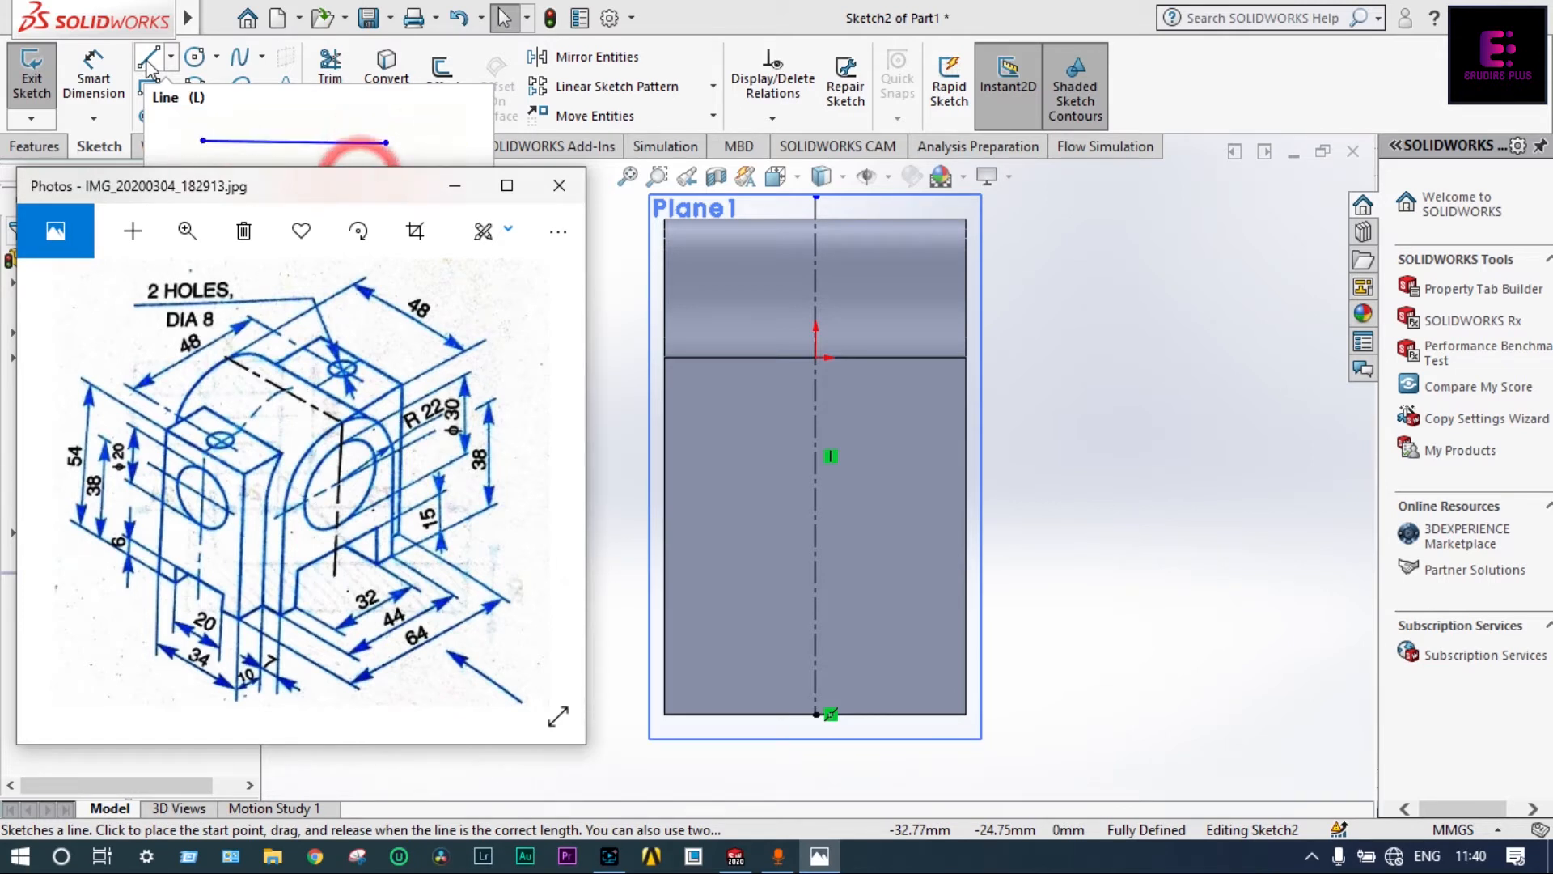
pyautogui.click(193, 62)
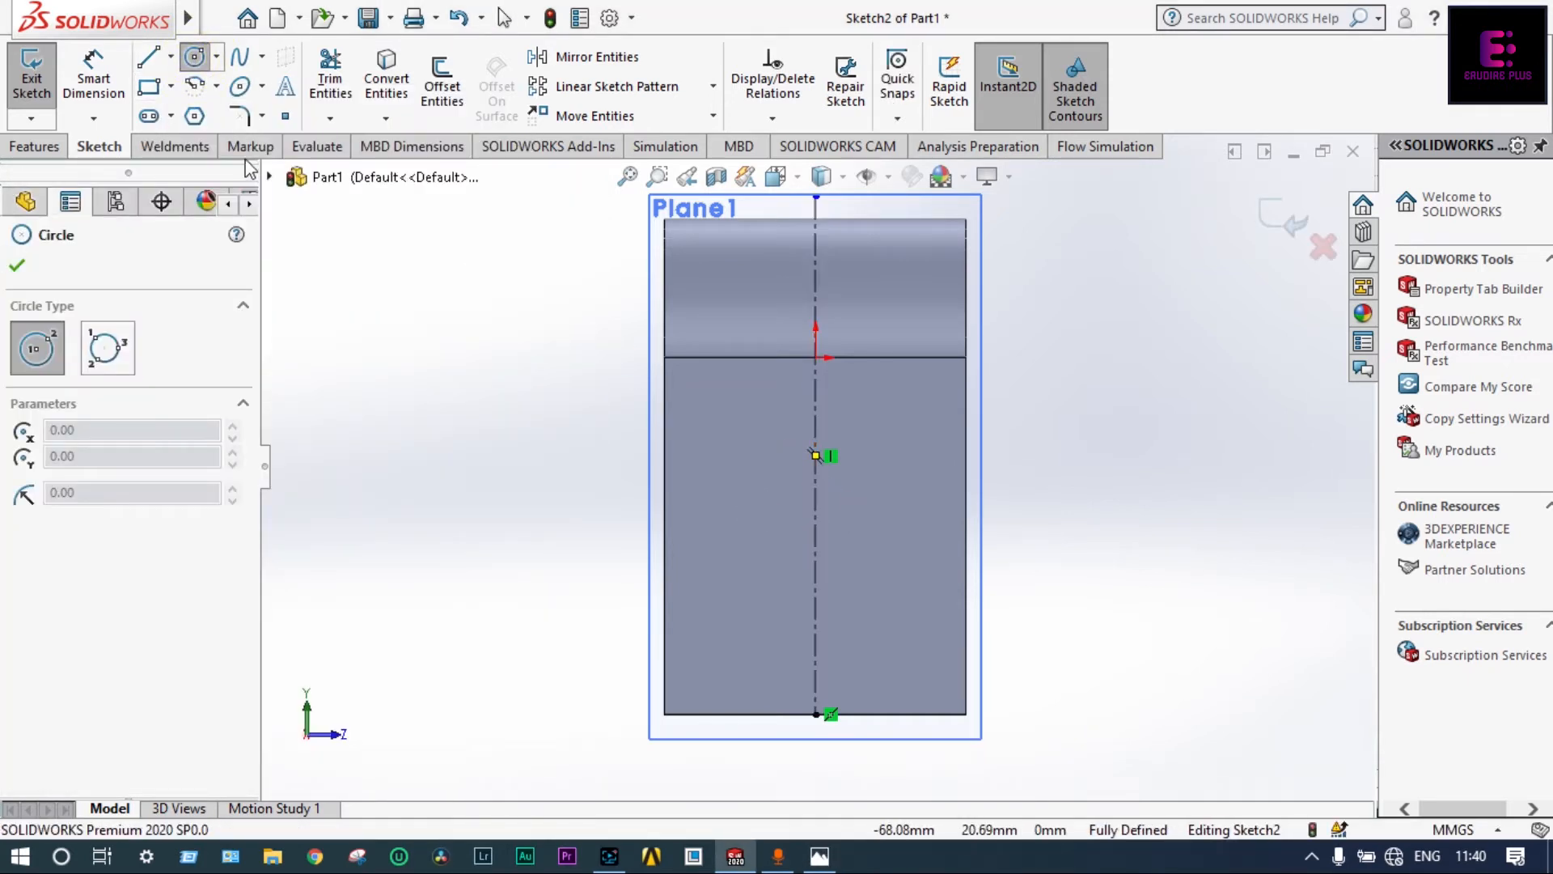
pyautogui.click(195, 87)
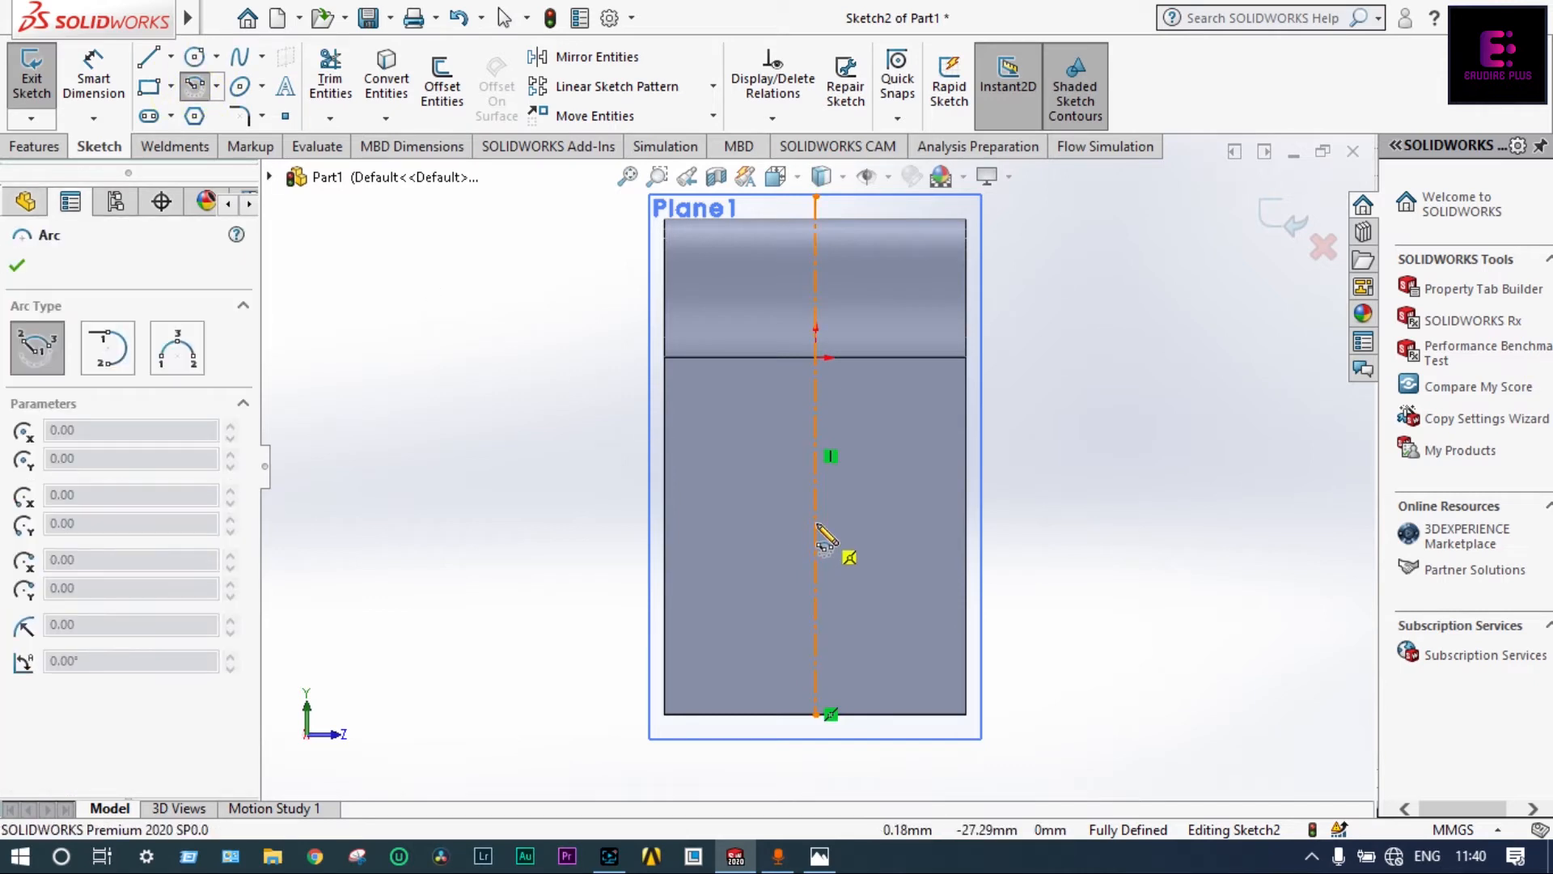
pyautogui.click(815, 494)
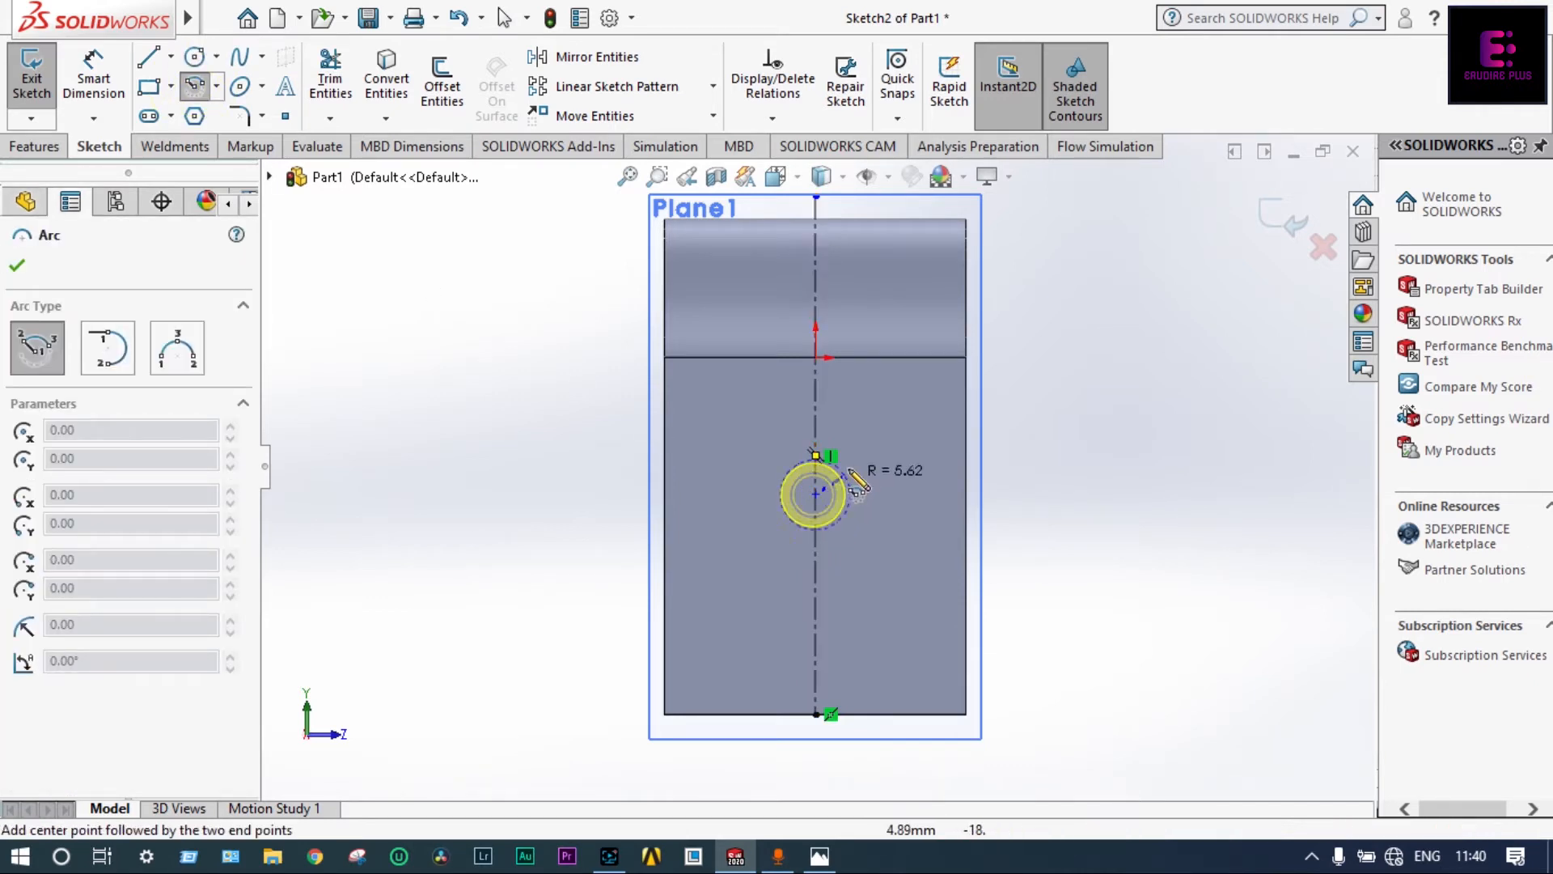
pyautogui.click(816, 402)
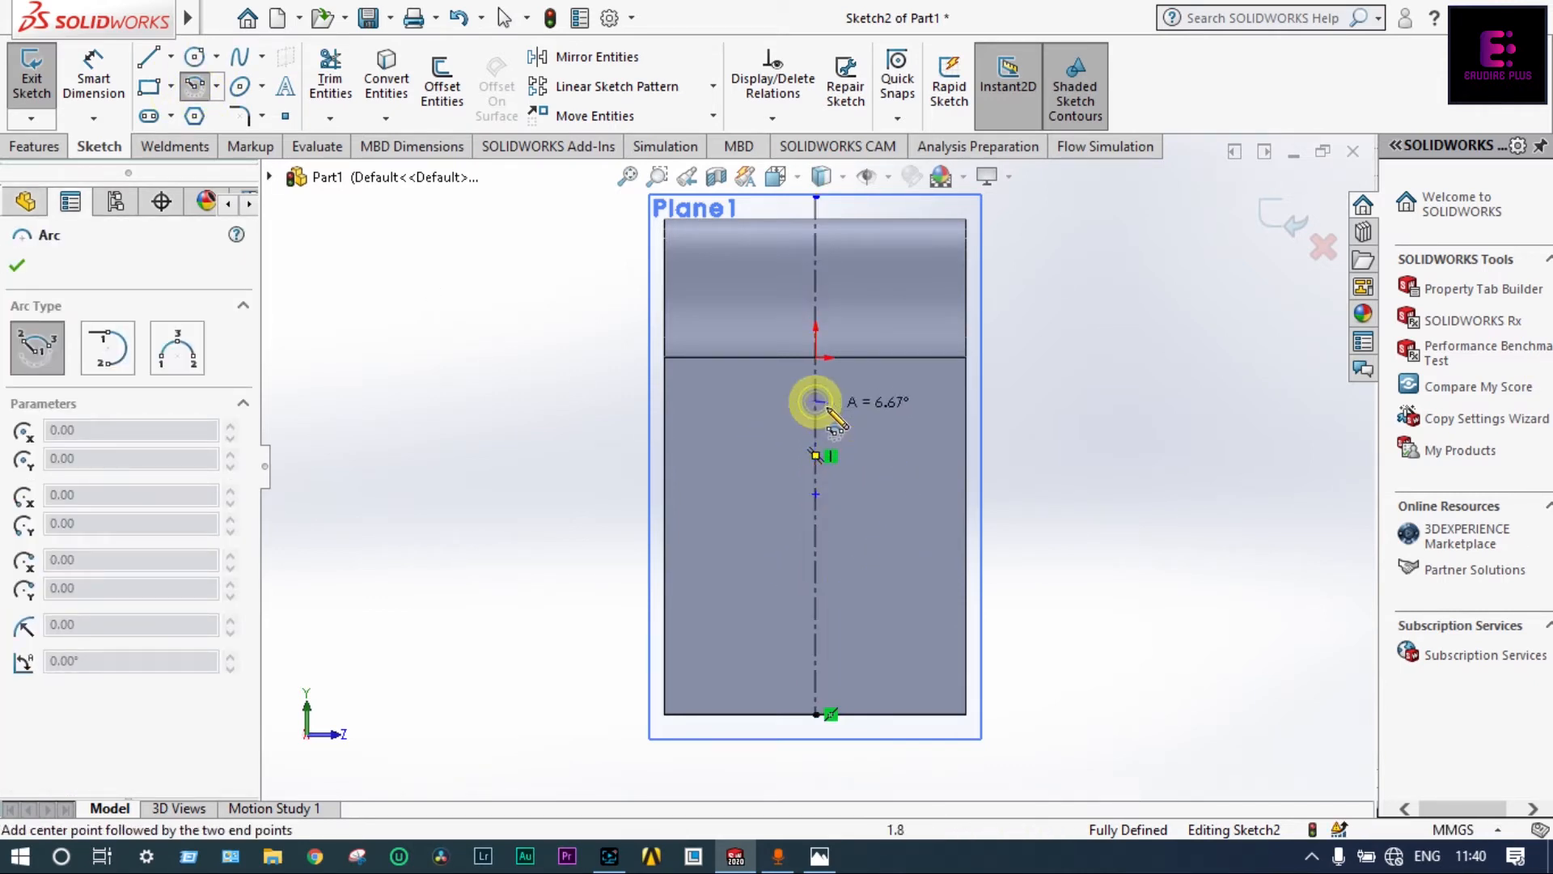
pyautogui.click(818, 589)
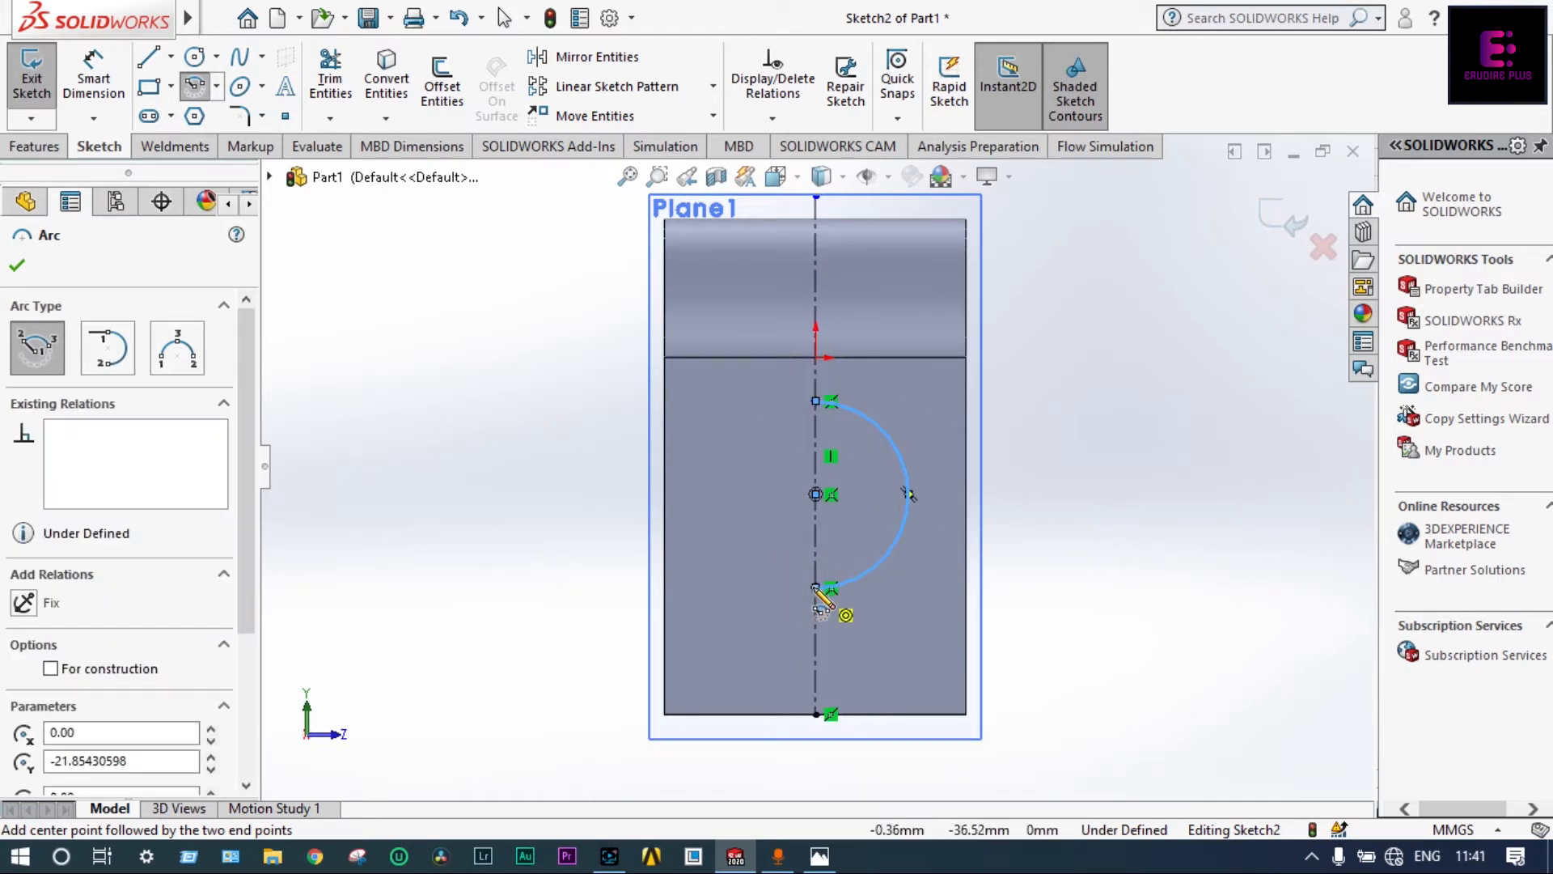
pyautogui.press('Escape')
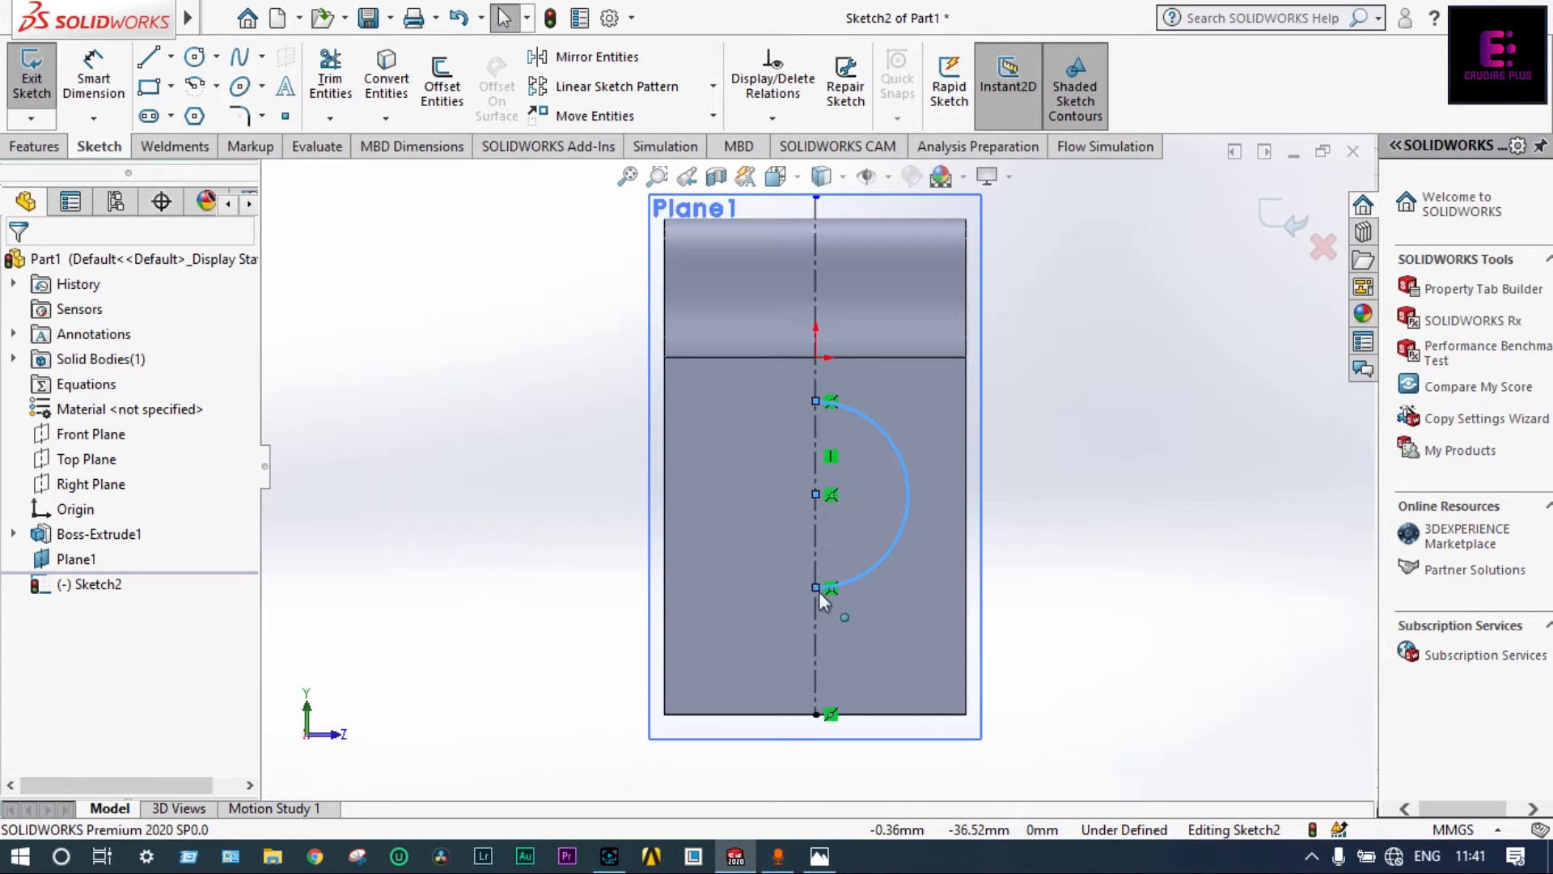
# - Sketch the stepped half profile from the centerline: about 15 mm across, down to the bottom edge, about 5 mm outward, up, and about 20 mm back
pyautogui.click(819, 856)
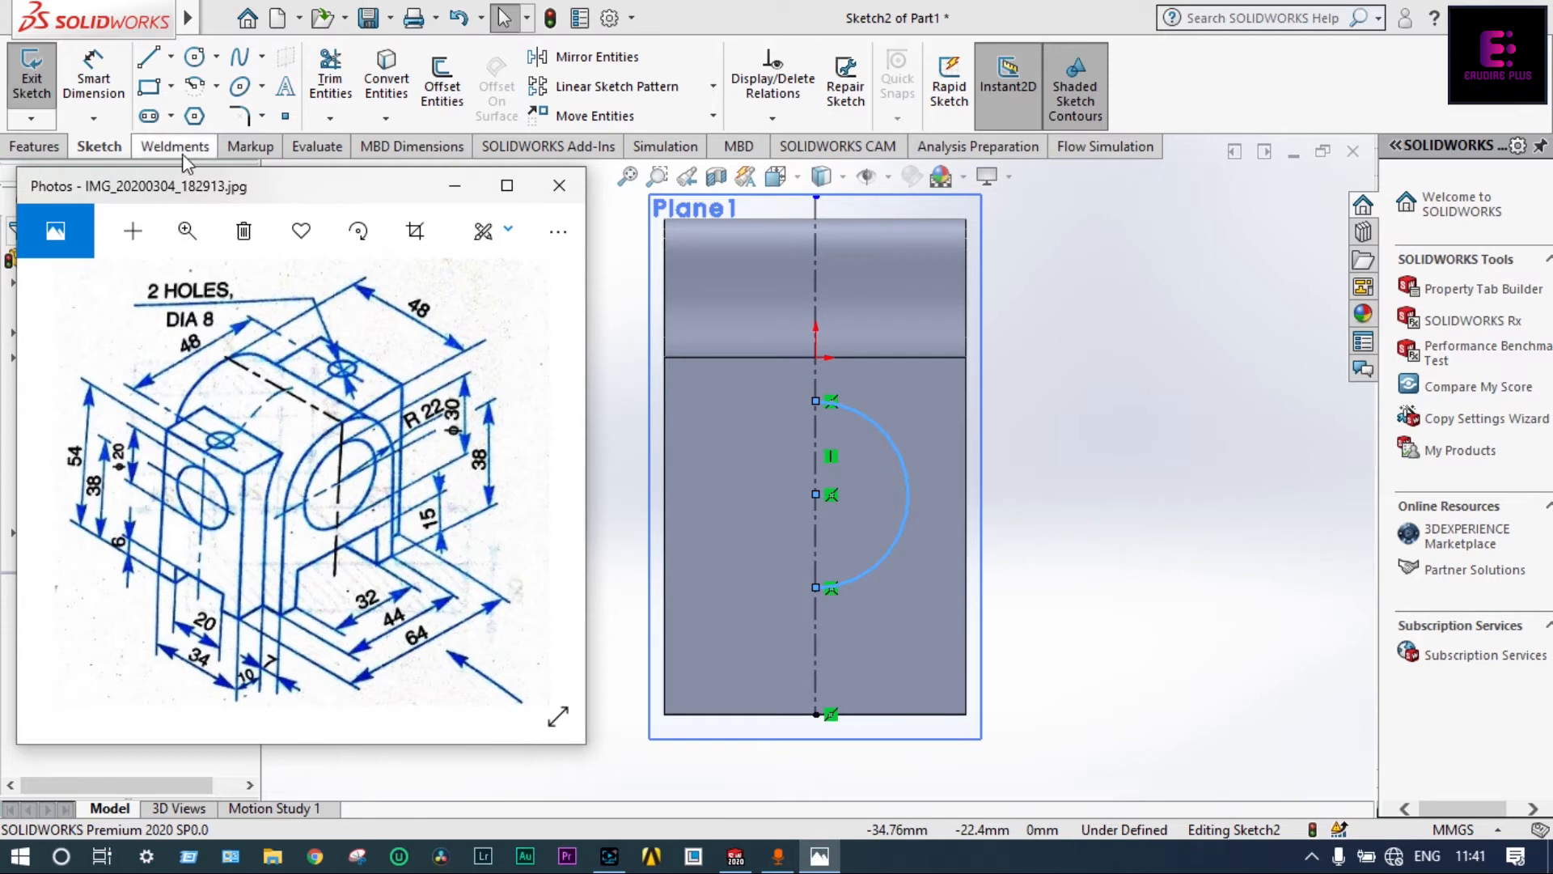
pyautogui.click(151, 64)
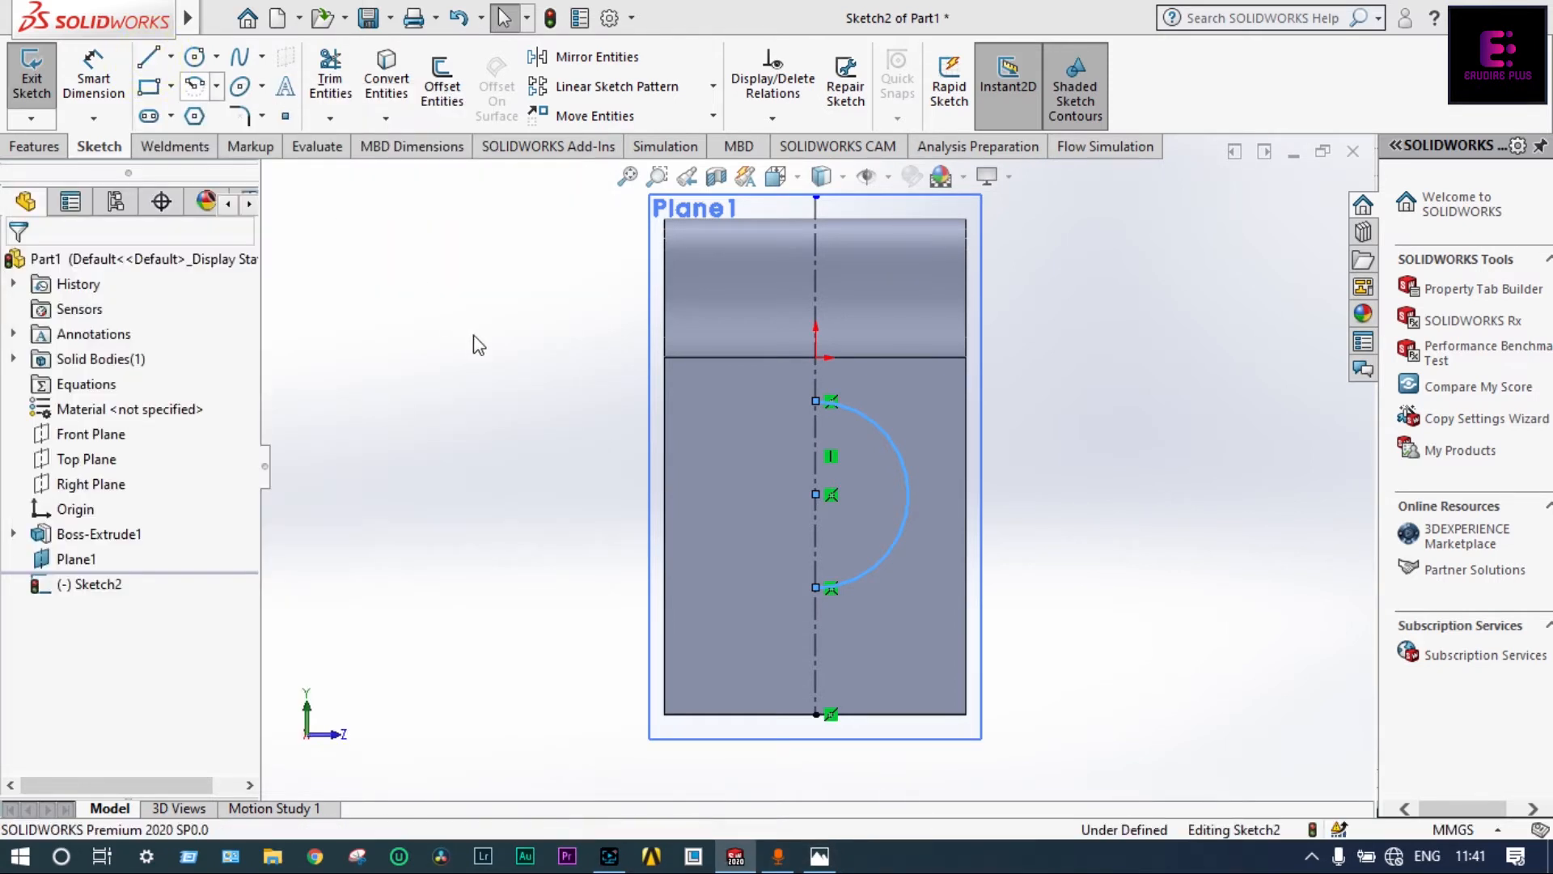
pyautogui.click(816, 653)
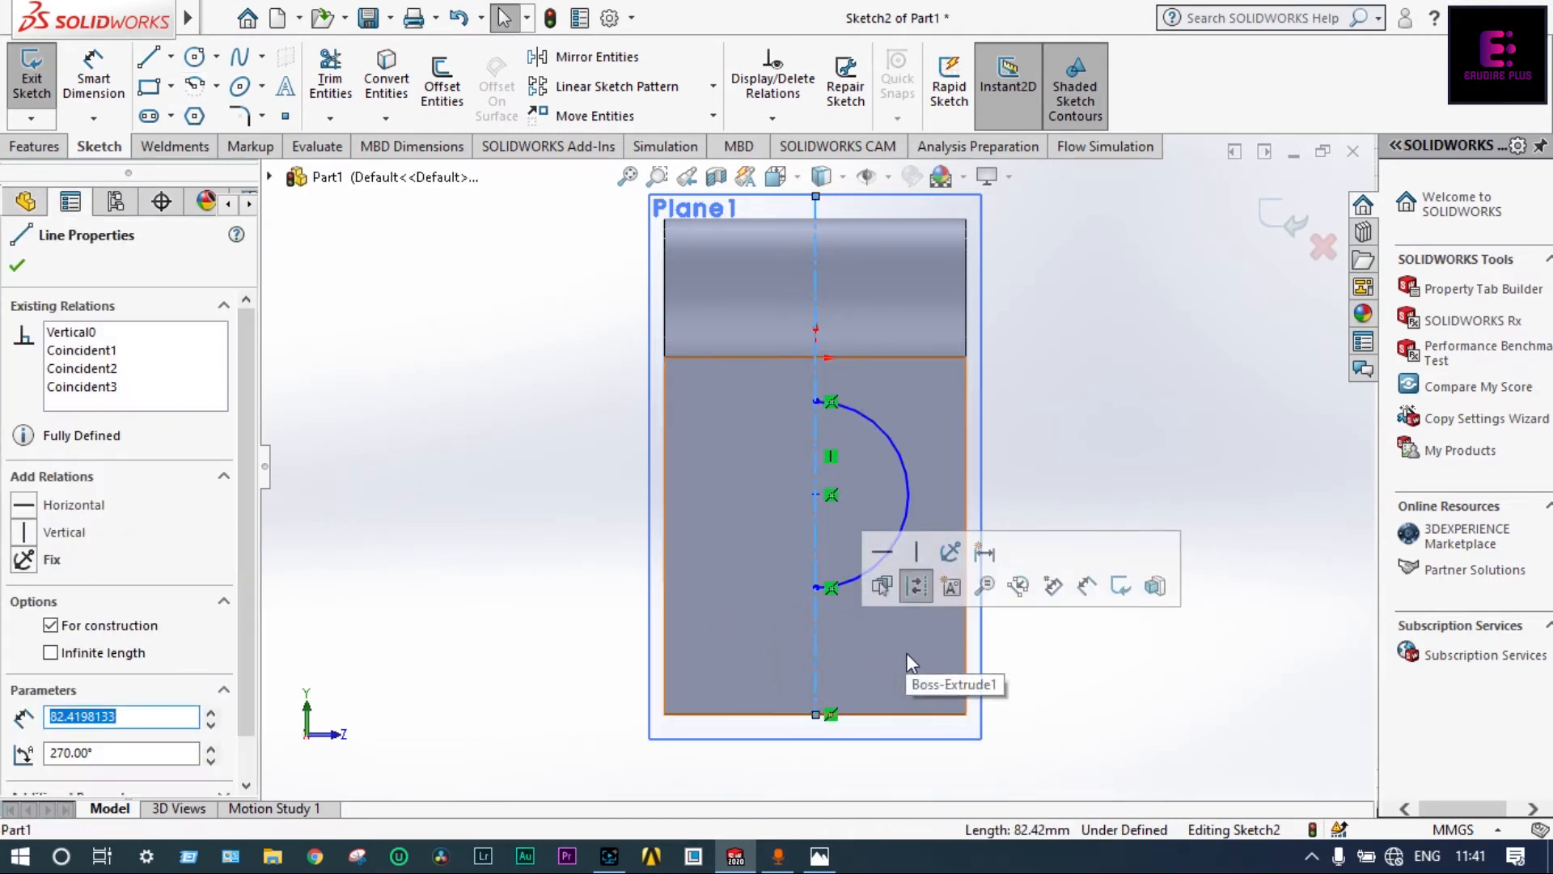
pyautogui.click(149, 57)
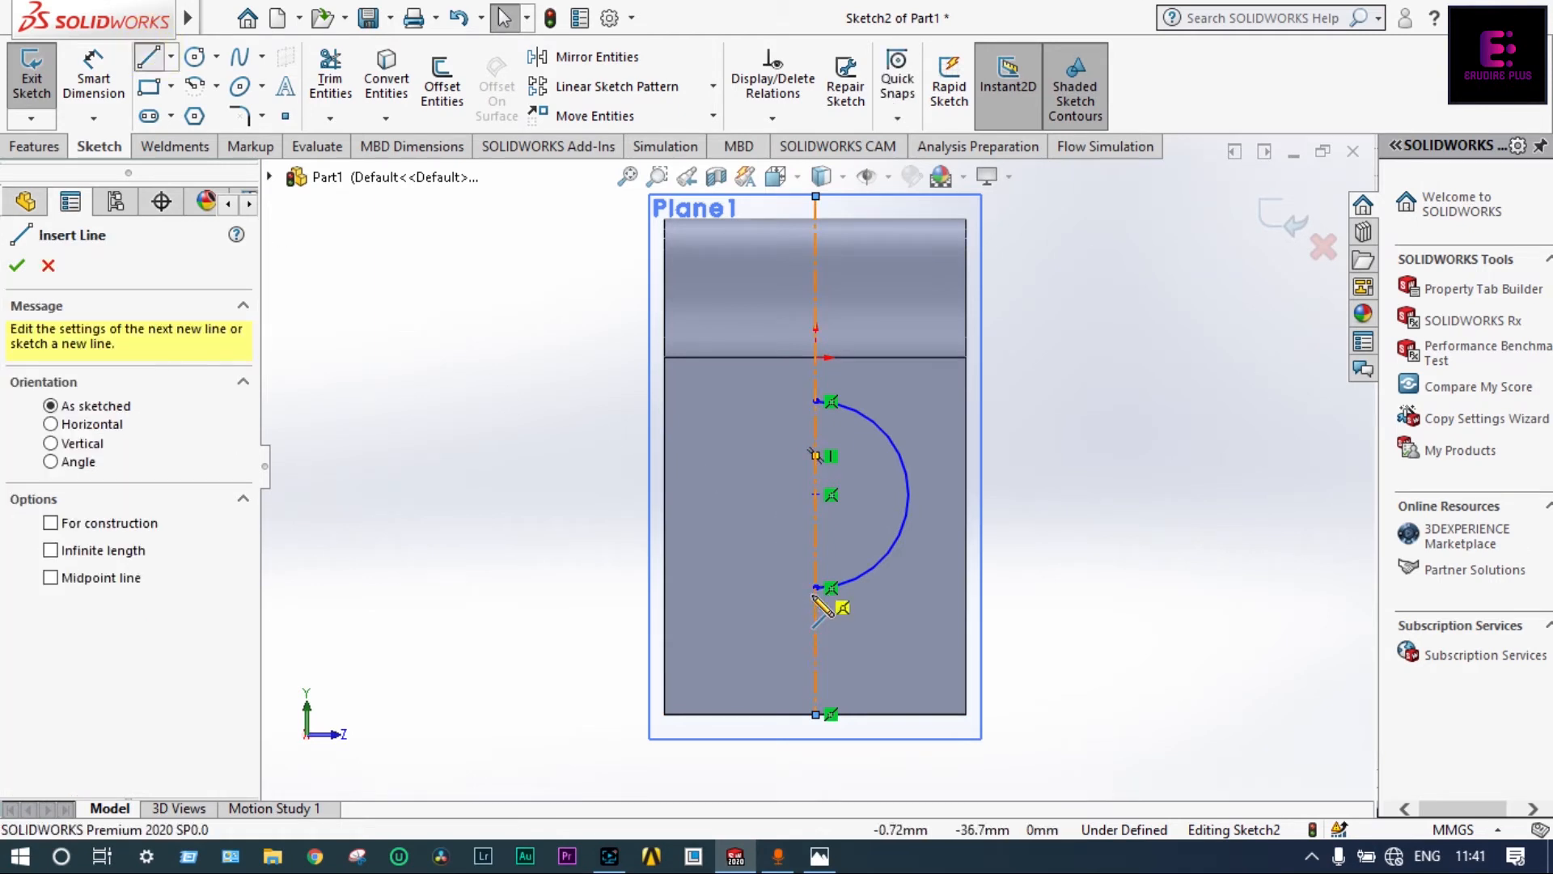
pyautogui.click(816, 650)
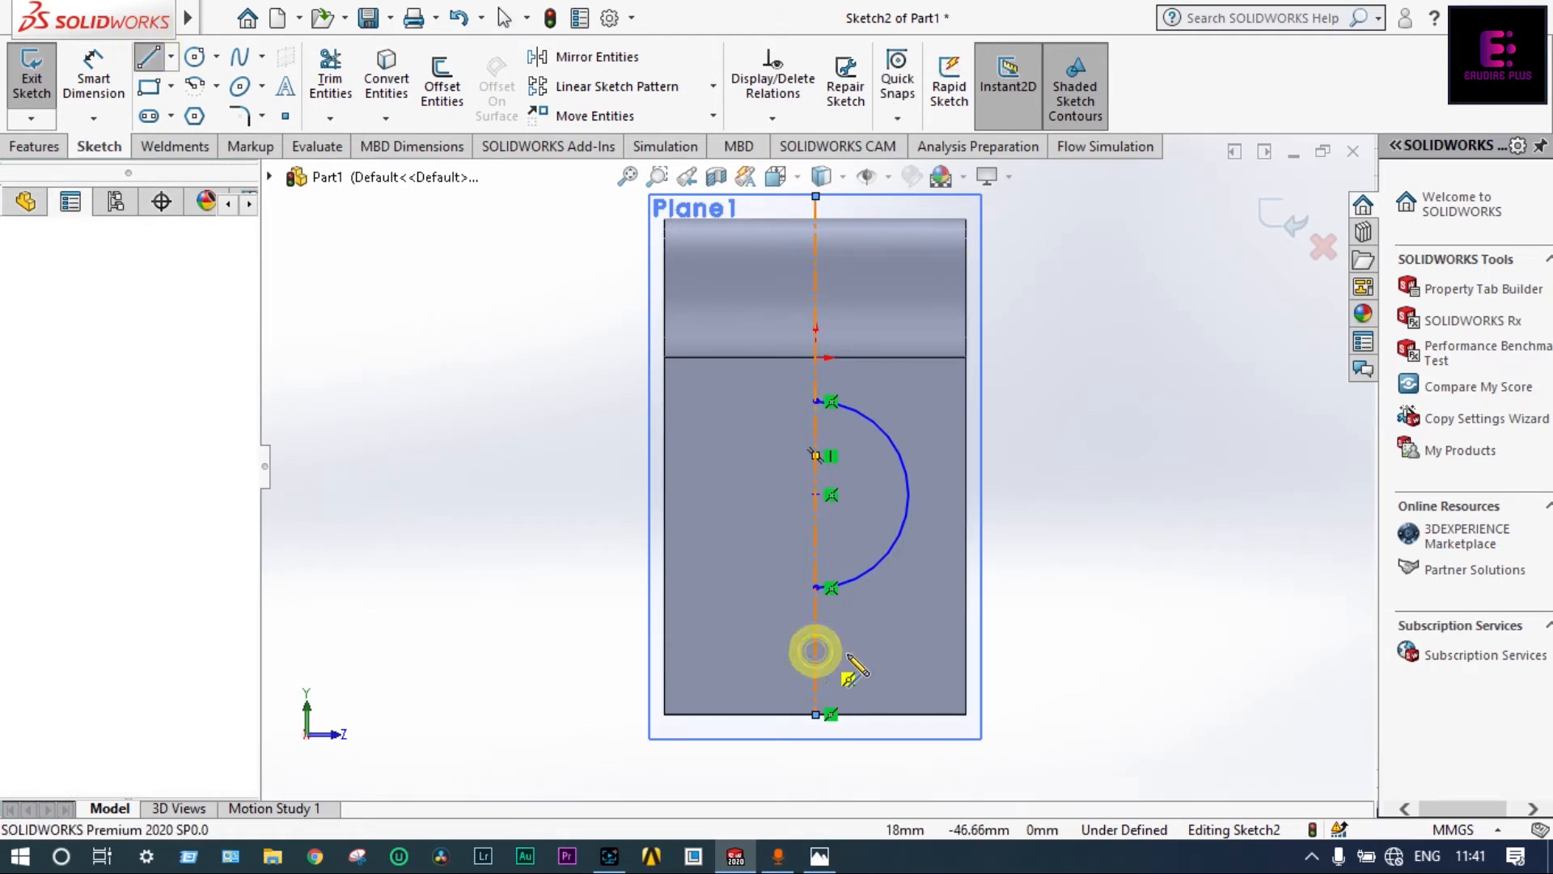
pyautogui.click(911, 650)
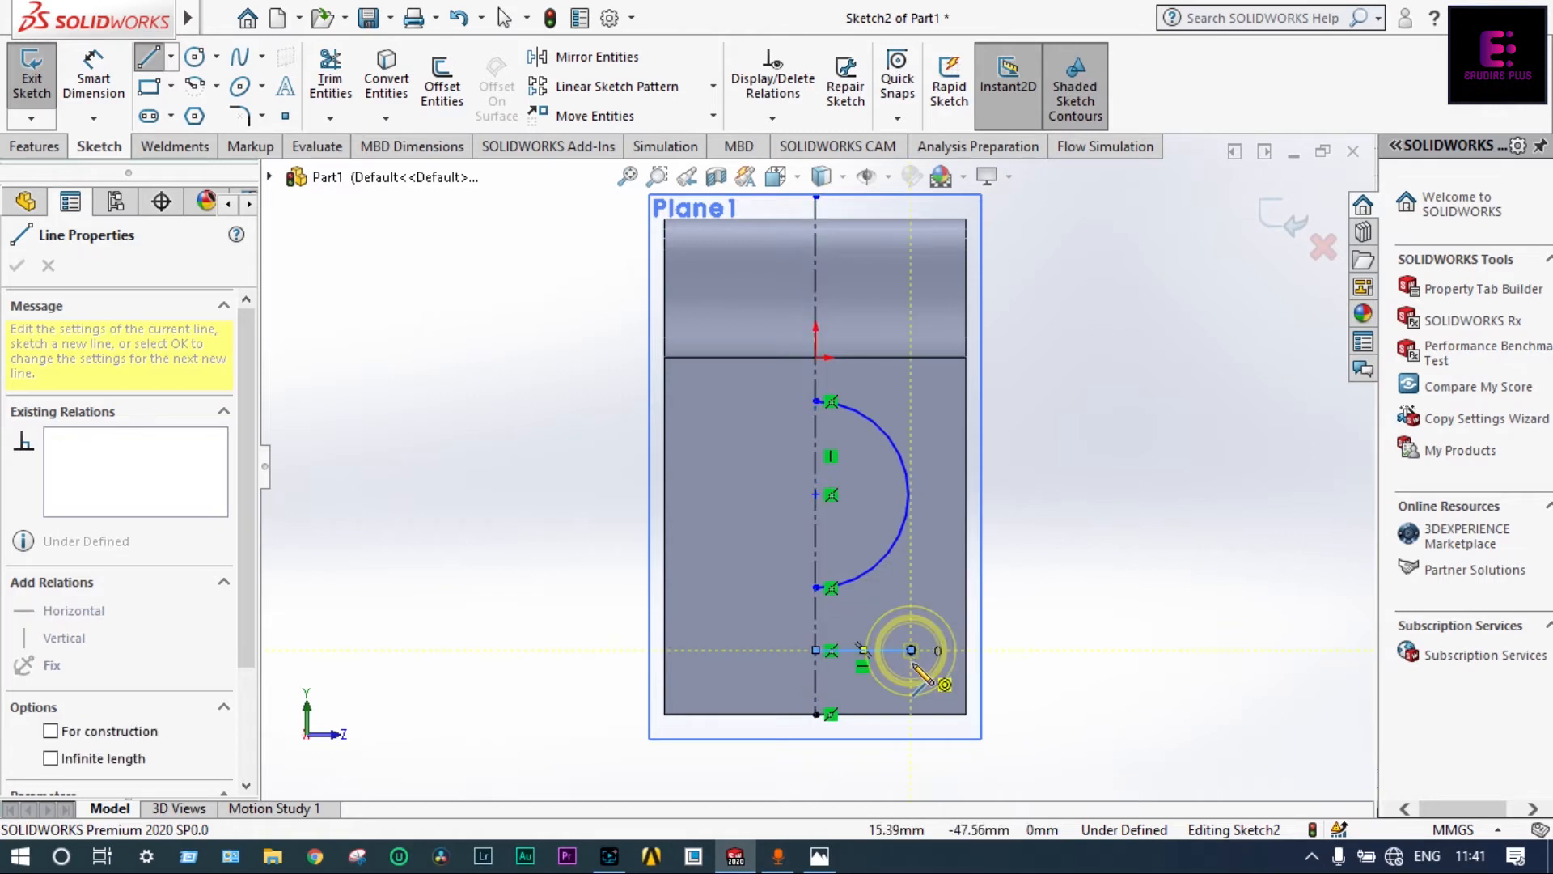
pyautogui.click(911, 715)
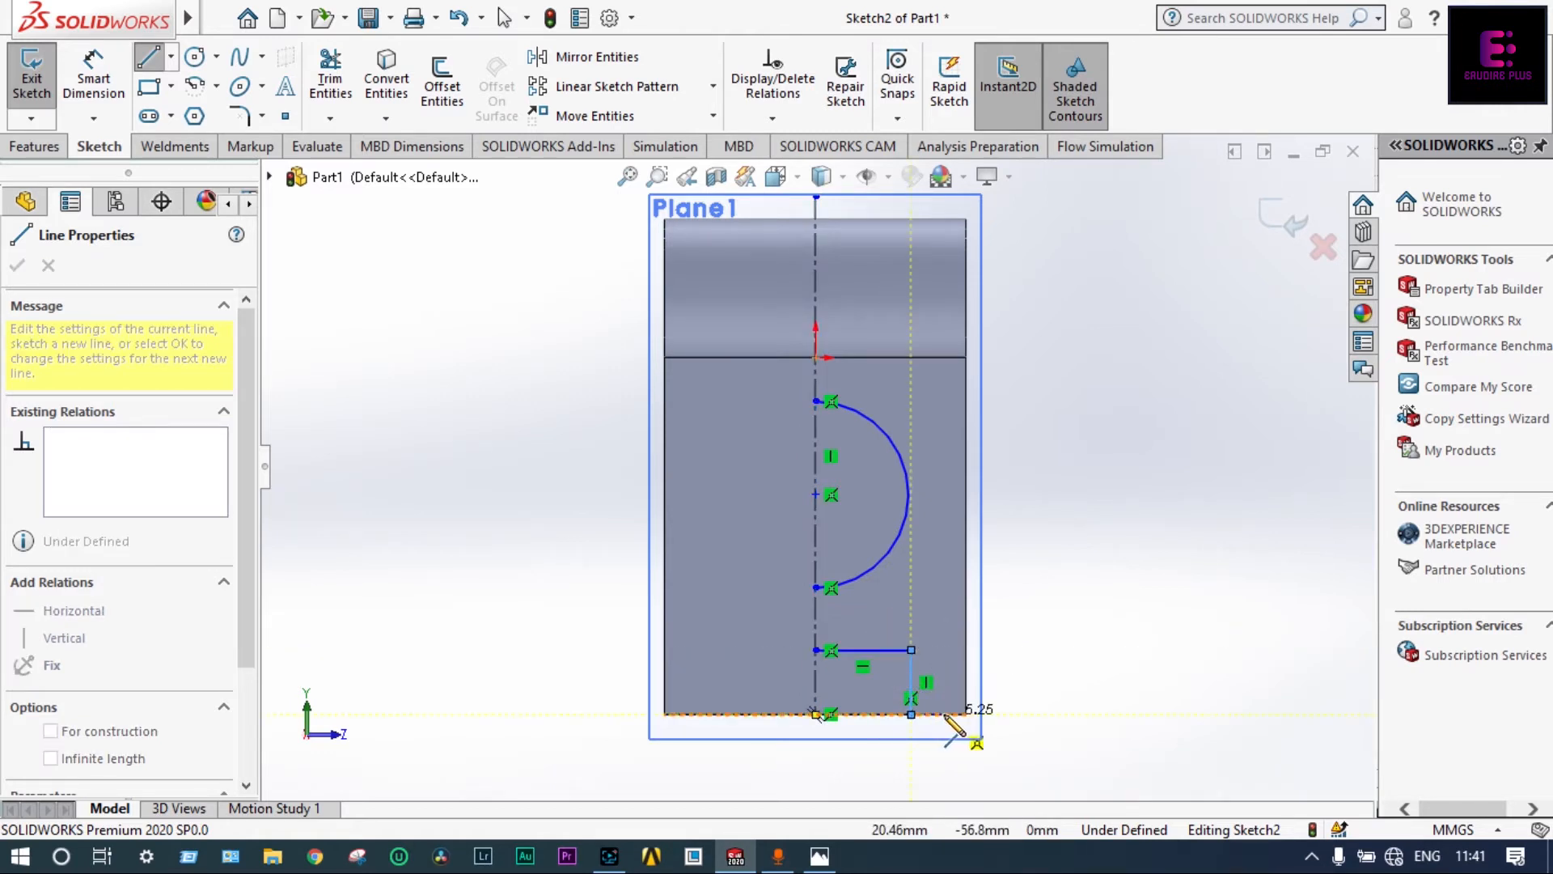
pyautogui.click(943, 715)
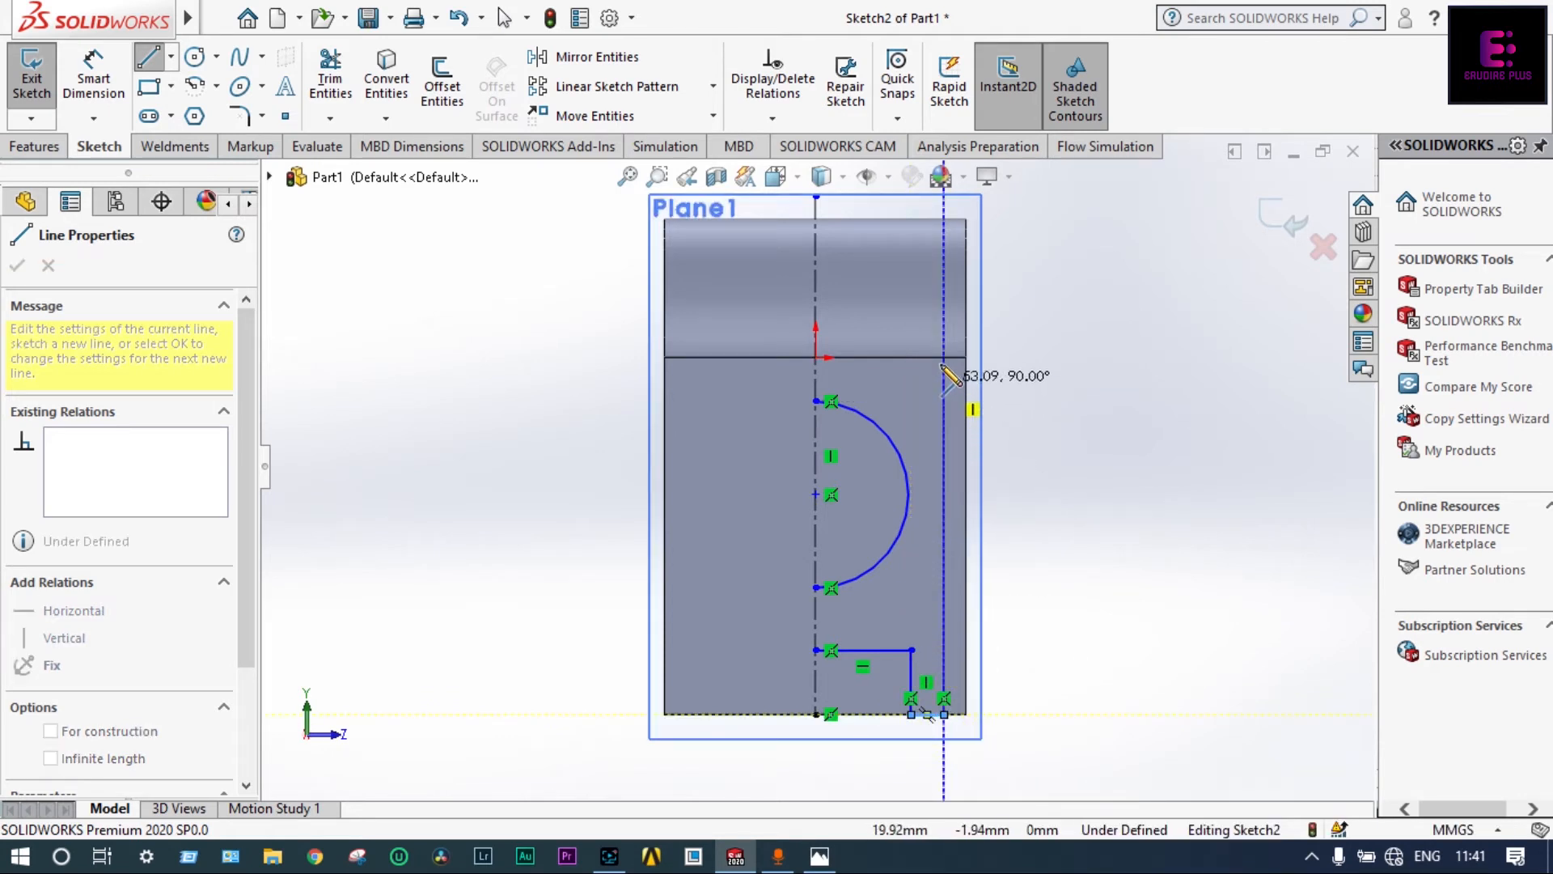
pyautogui.click(944, 300)
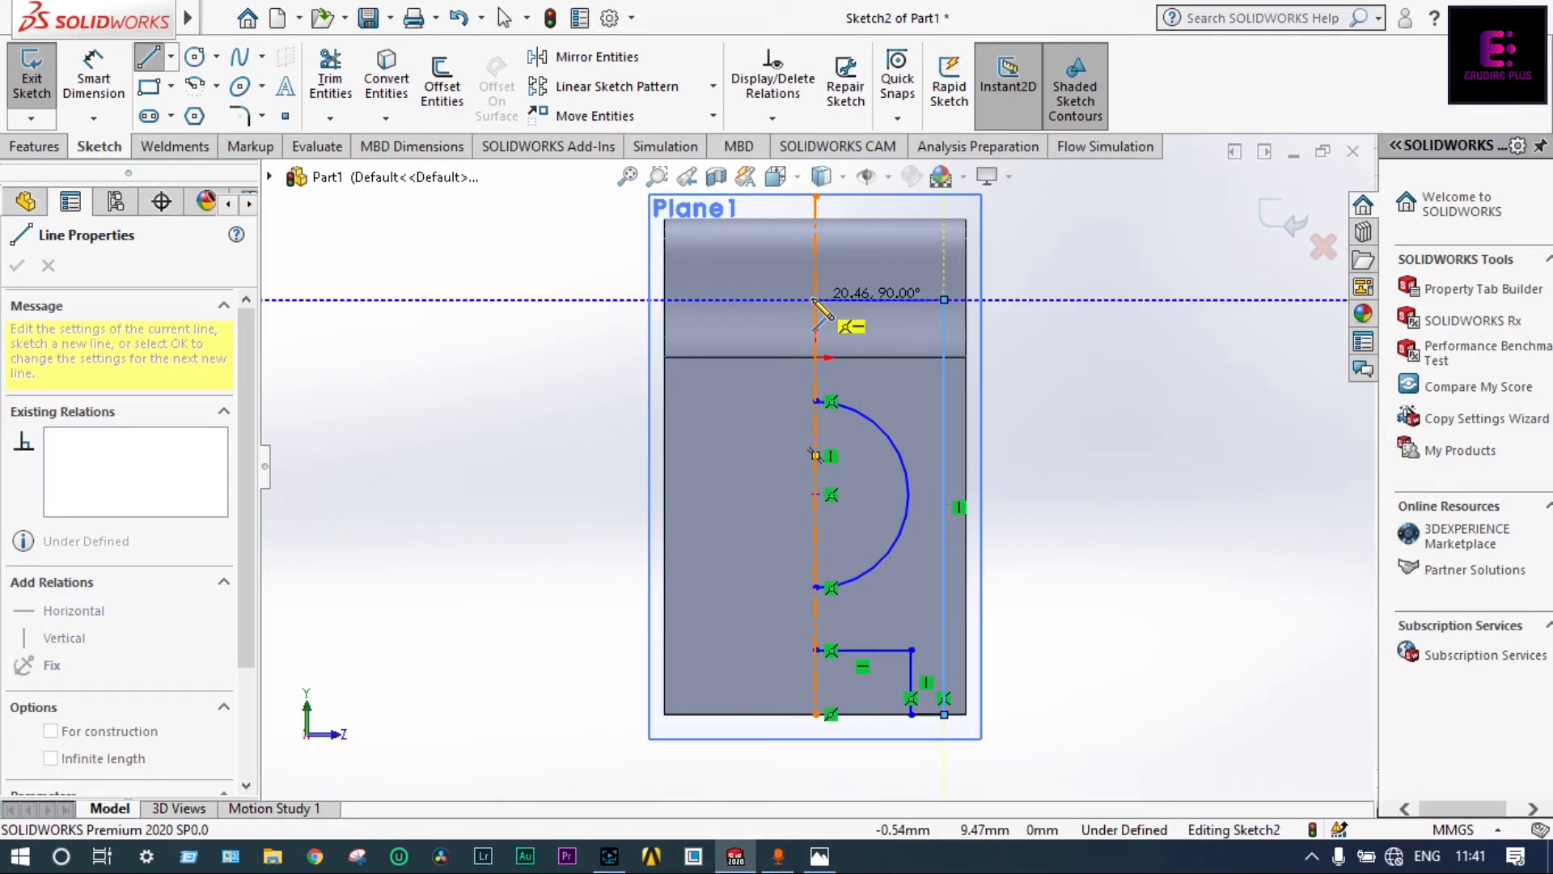
pyautogui.click(815, 299)
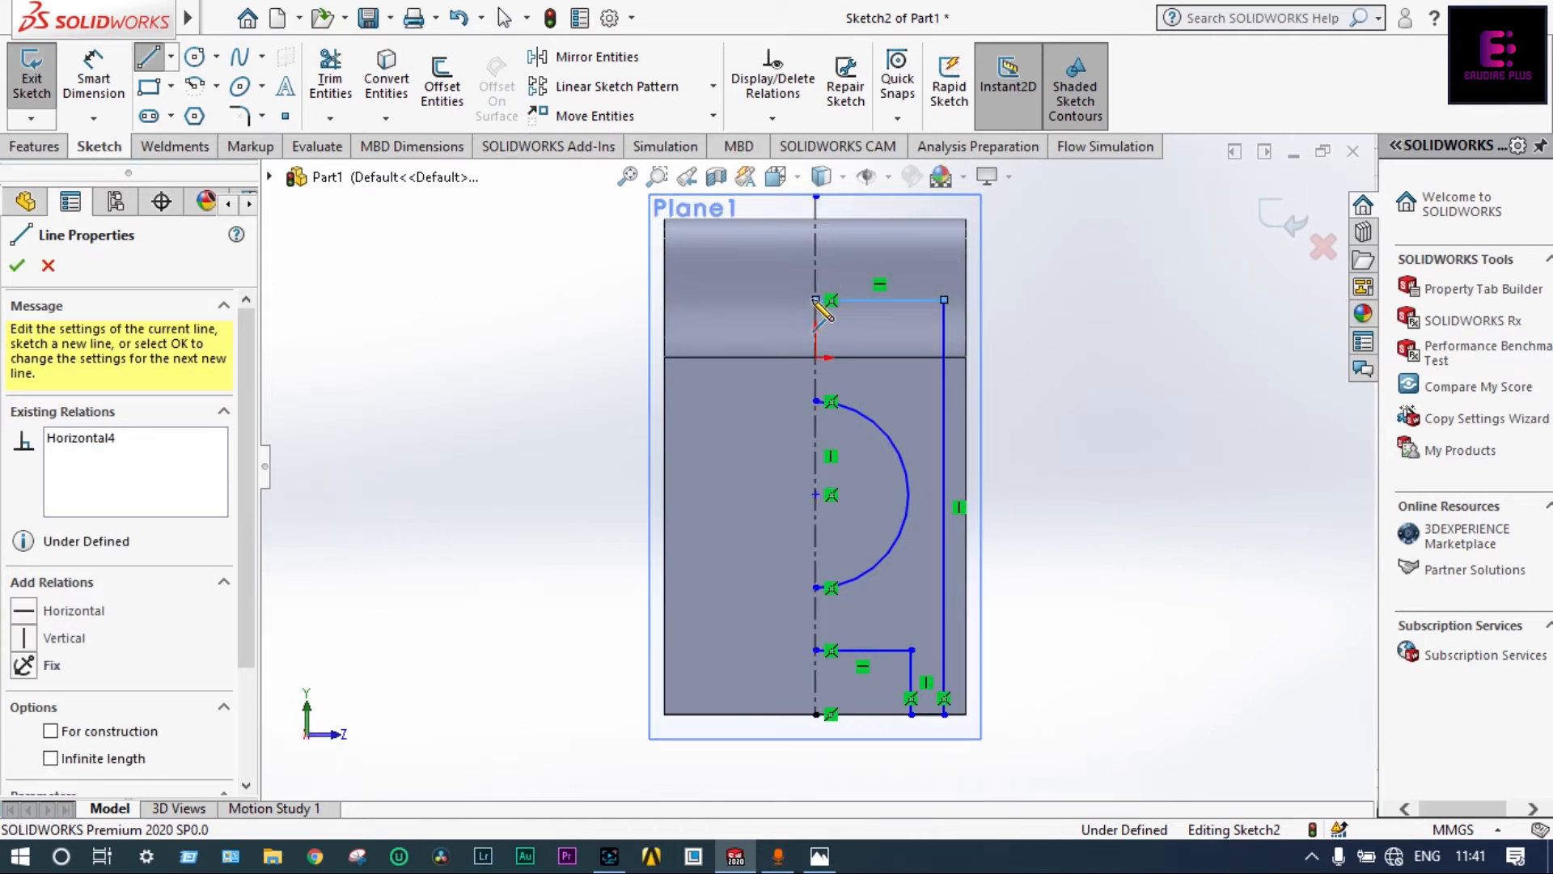
pyautogui.press('Escape')
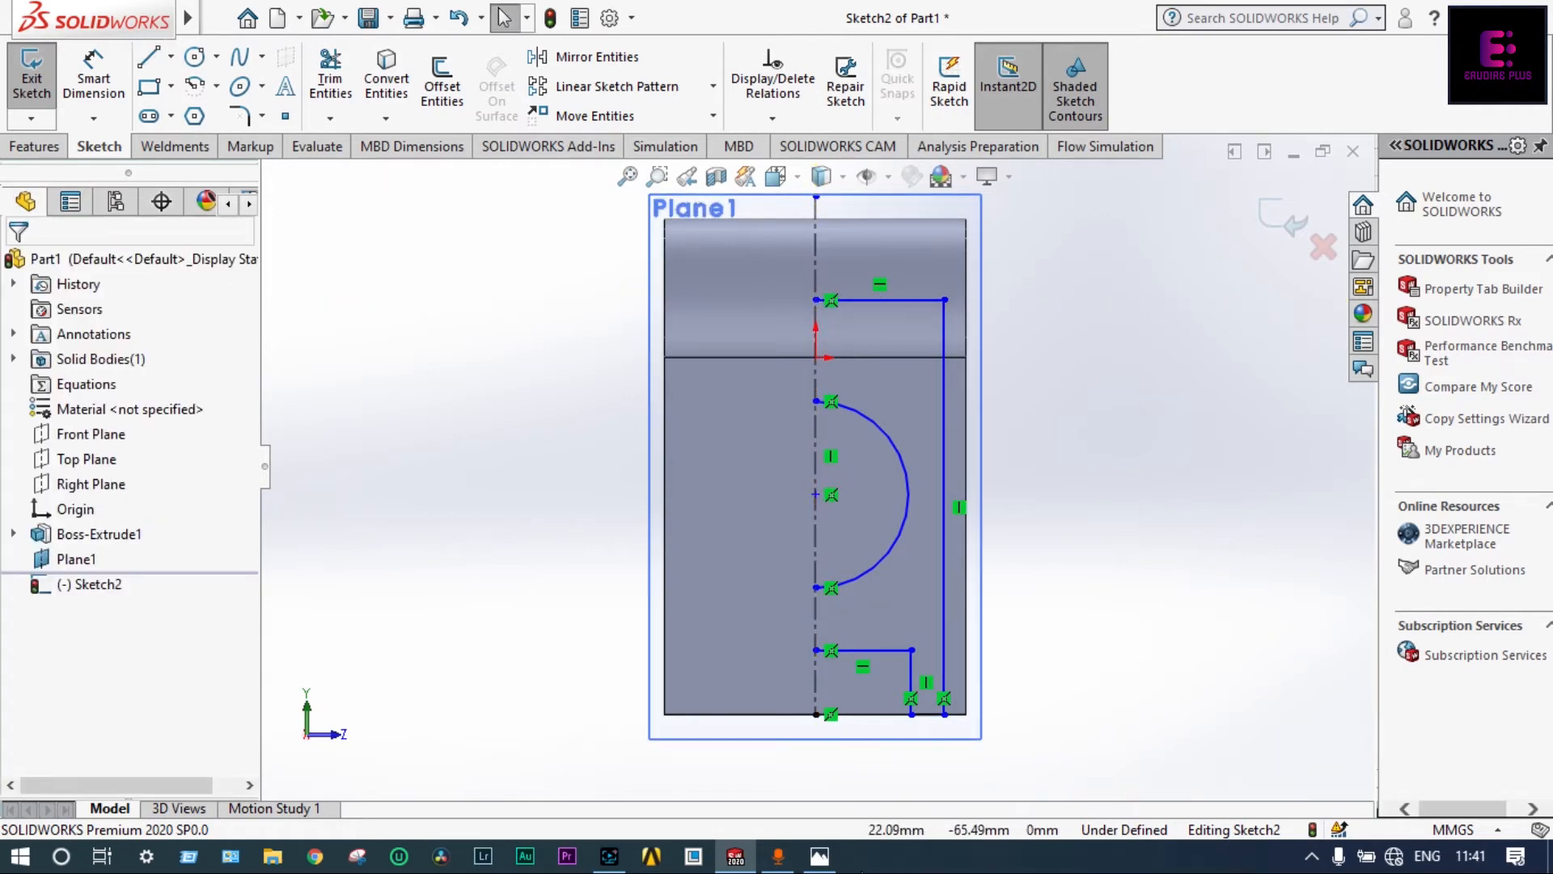
# - Check the hole size on the reference drawing and dimension the semicircular arc with a 10 mm radius
pyautogui.click(821, 856)
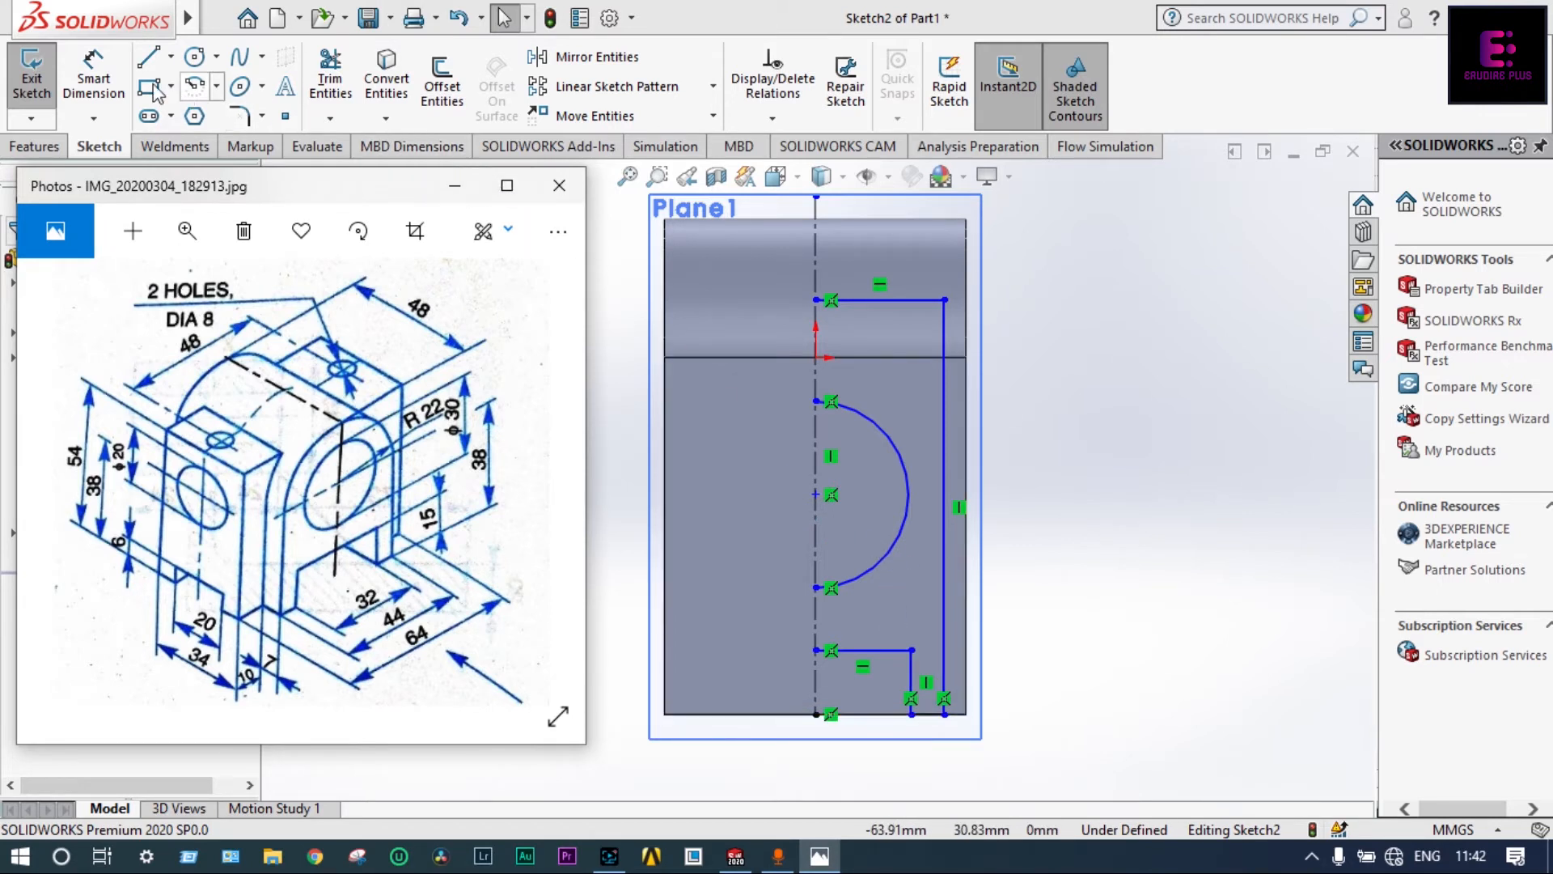
pyautogui.click(97, 79)
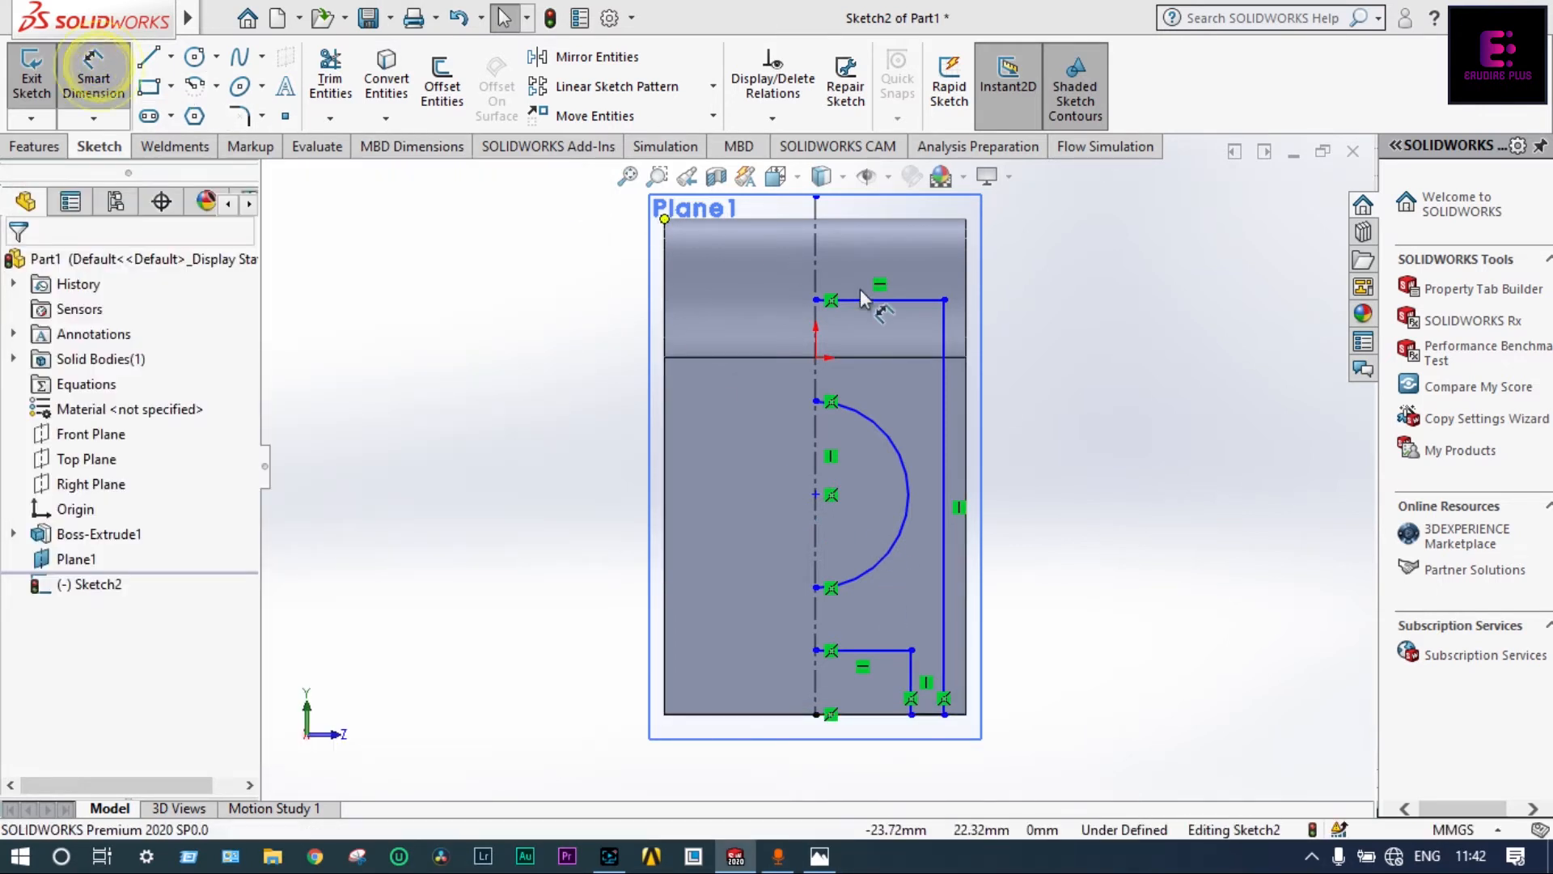
pyautogui.click(906, 467)
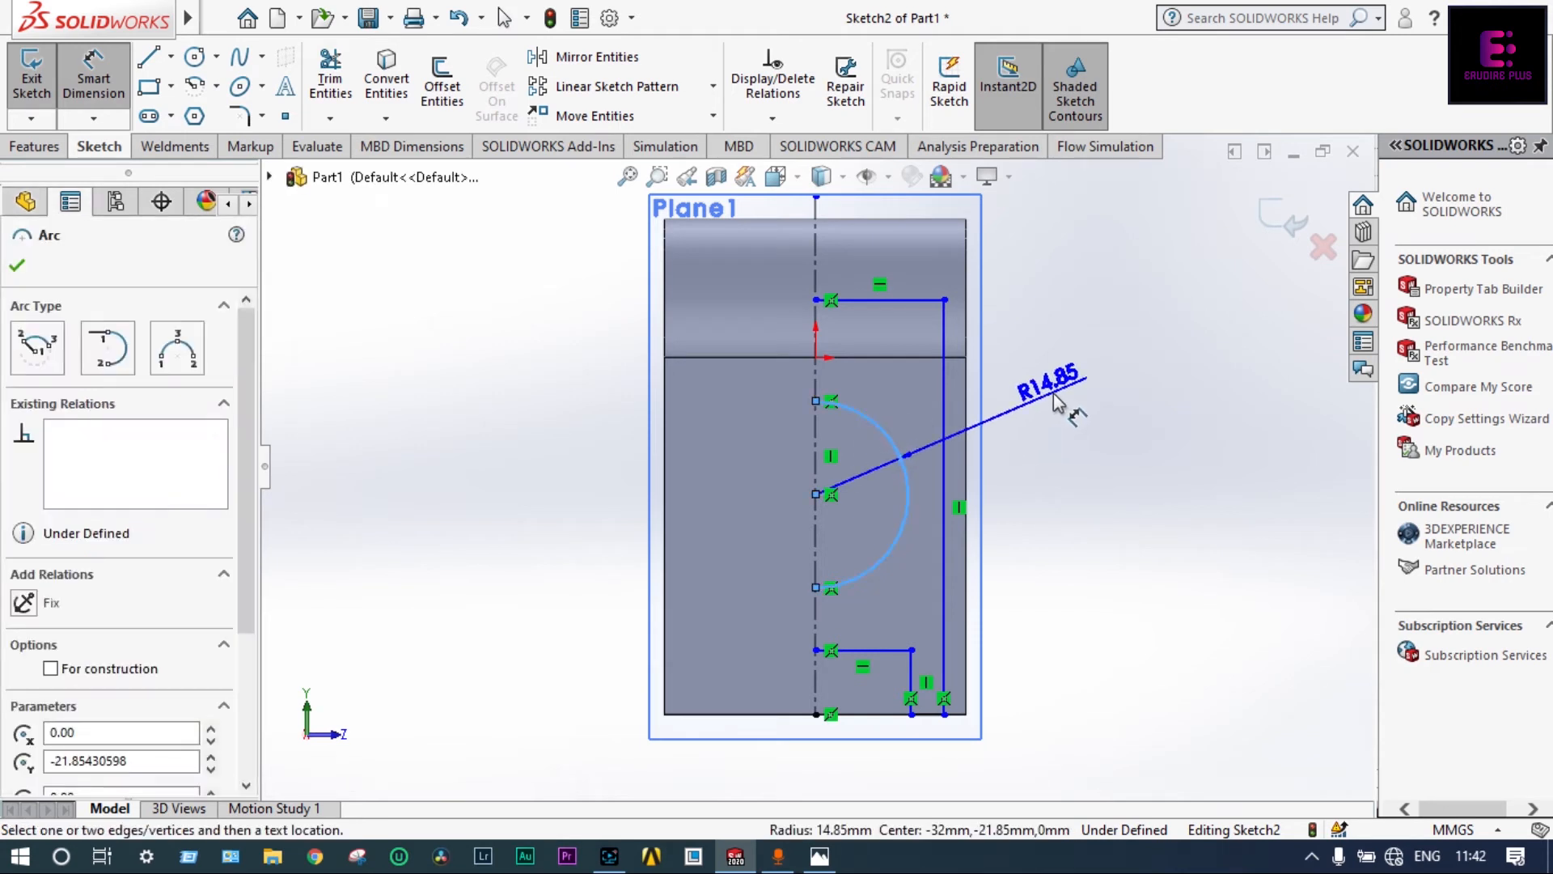
pyautogui.click(1052, 391)
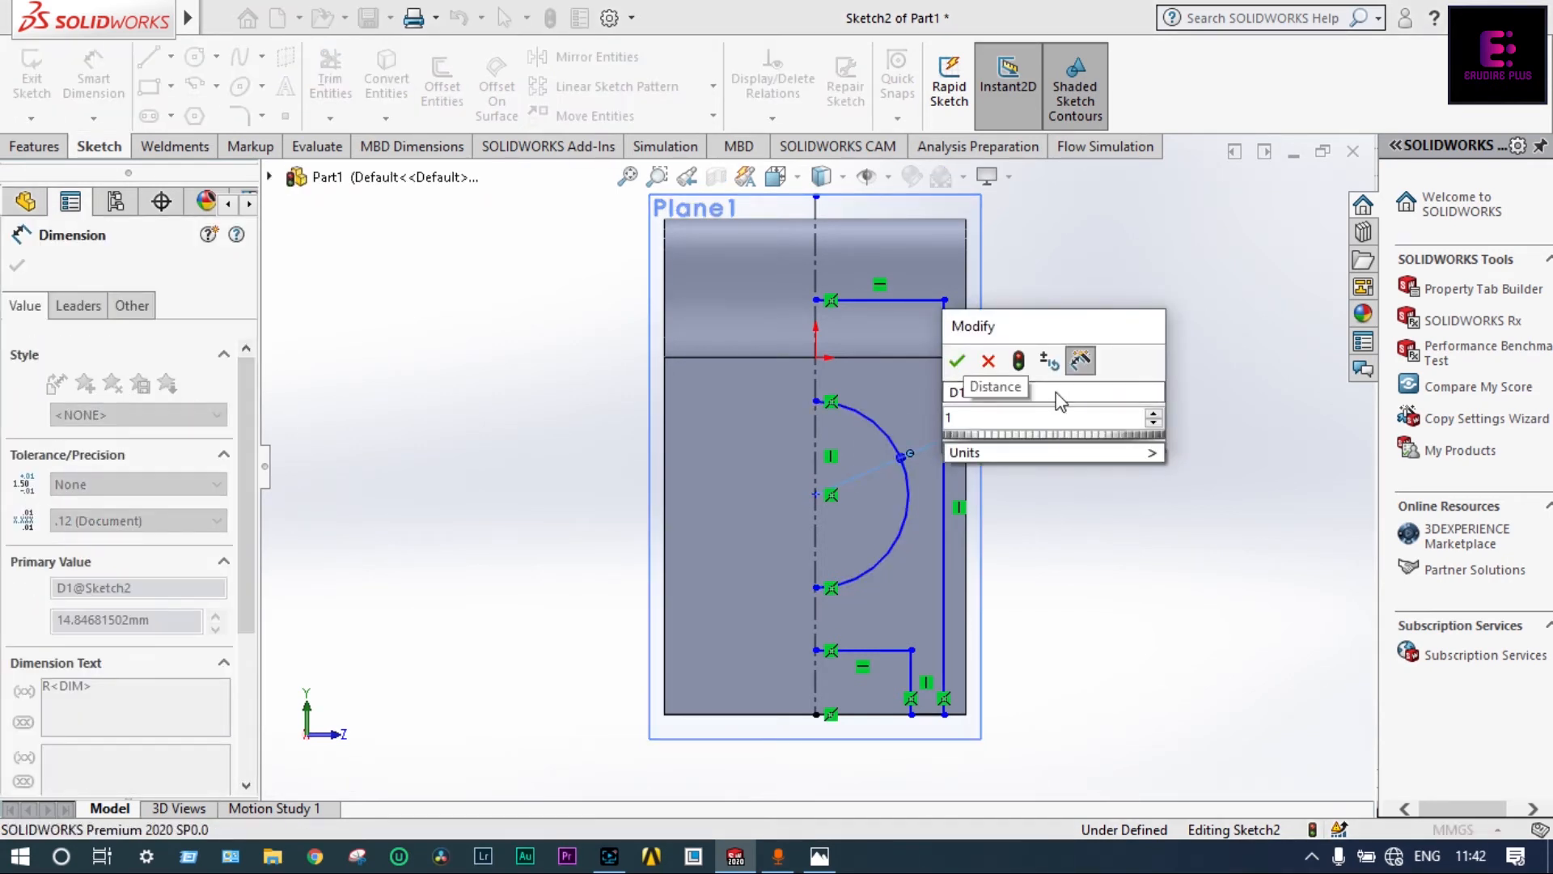
pyautogui.press('Return')
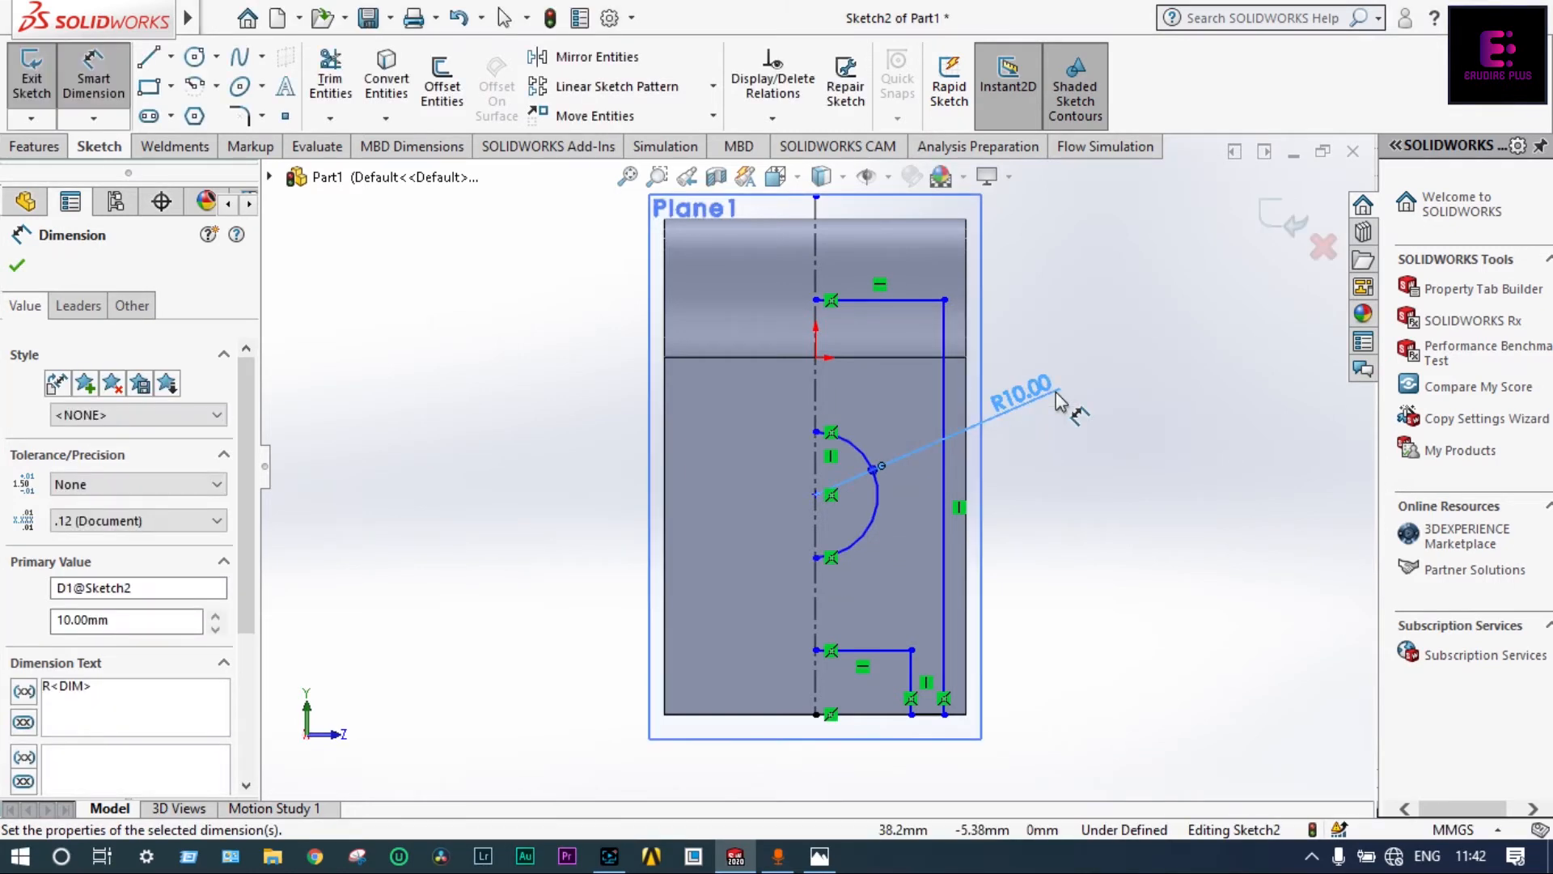
# - Dimension the arc's centre point at a height of 38 mm above the body's bottom edge, per the reference drawing
pyautogui.click(821, 857)
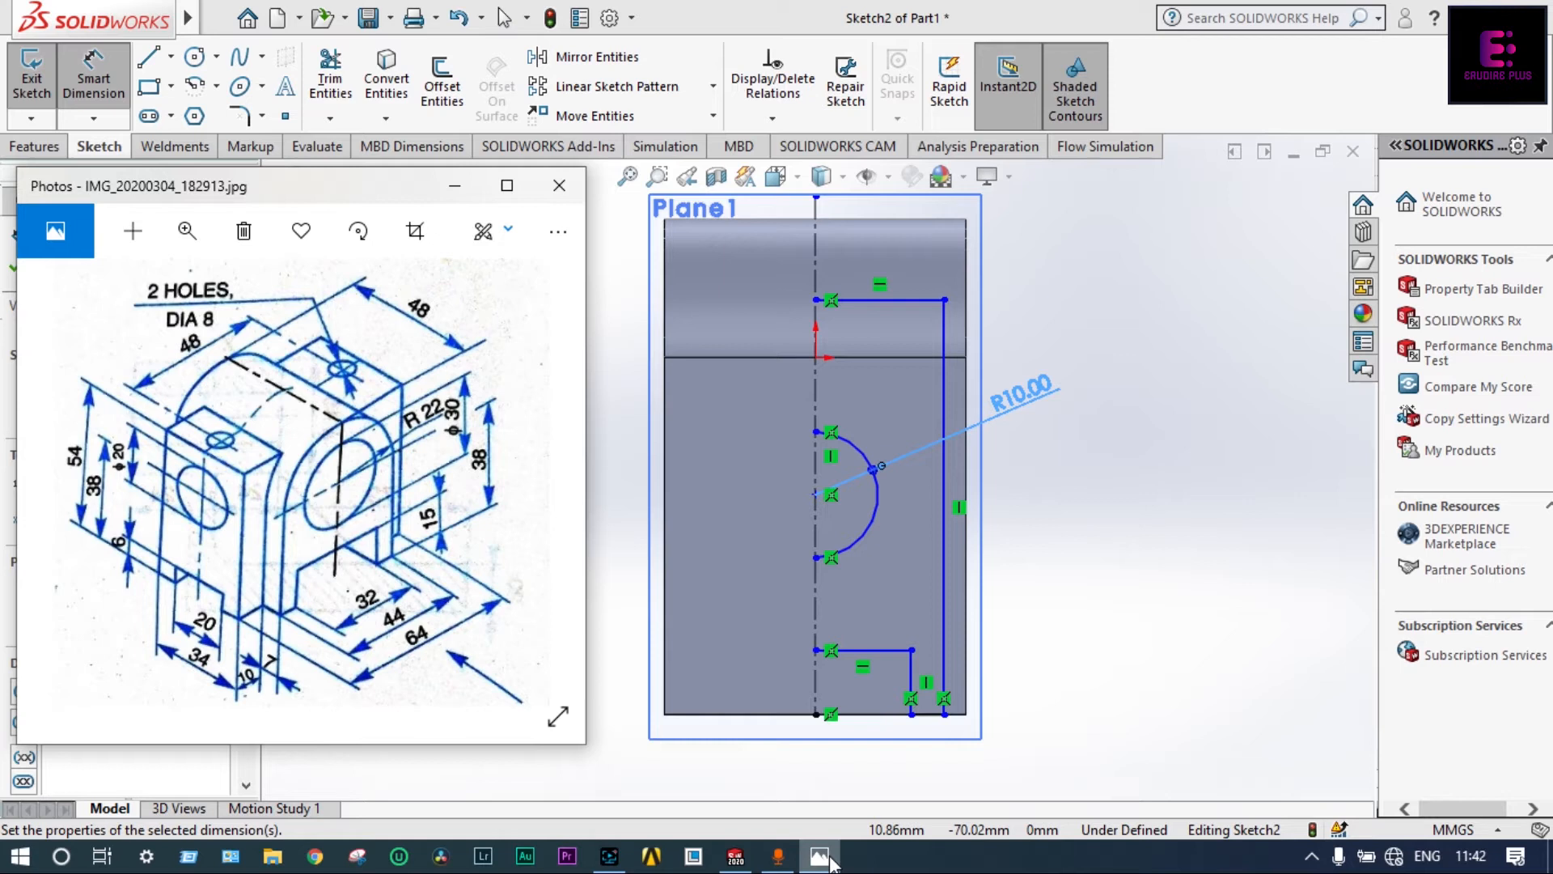
pyautogui.click(813, 526)
pyautogui.click(814, 497)
pyautogui.click(760, 715)
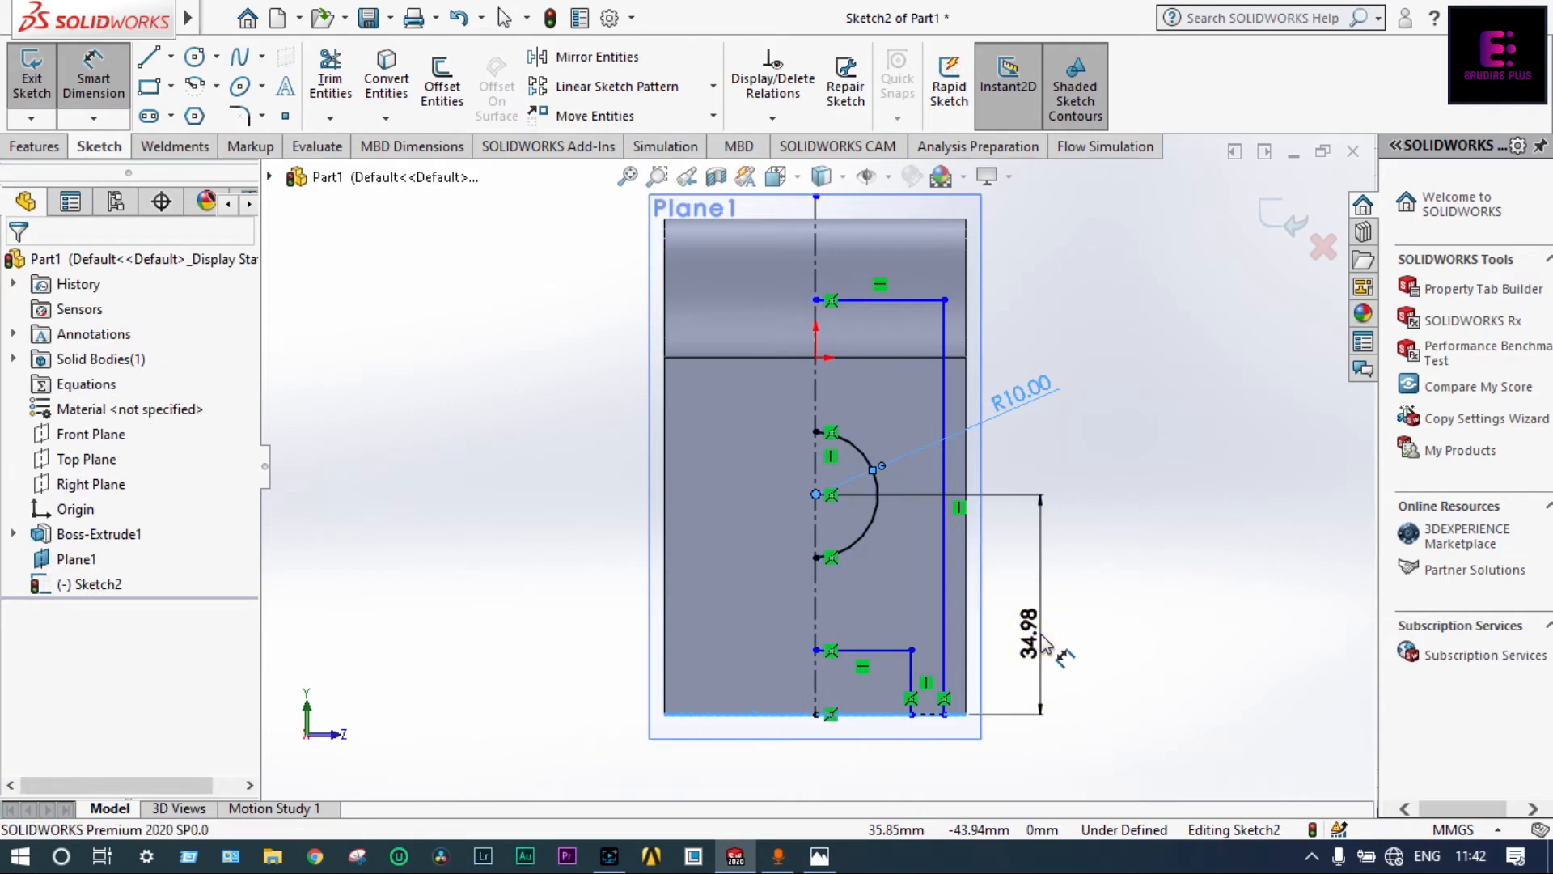
pyautogui.click(1044, 634)
pyautogui.write('35')
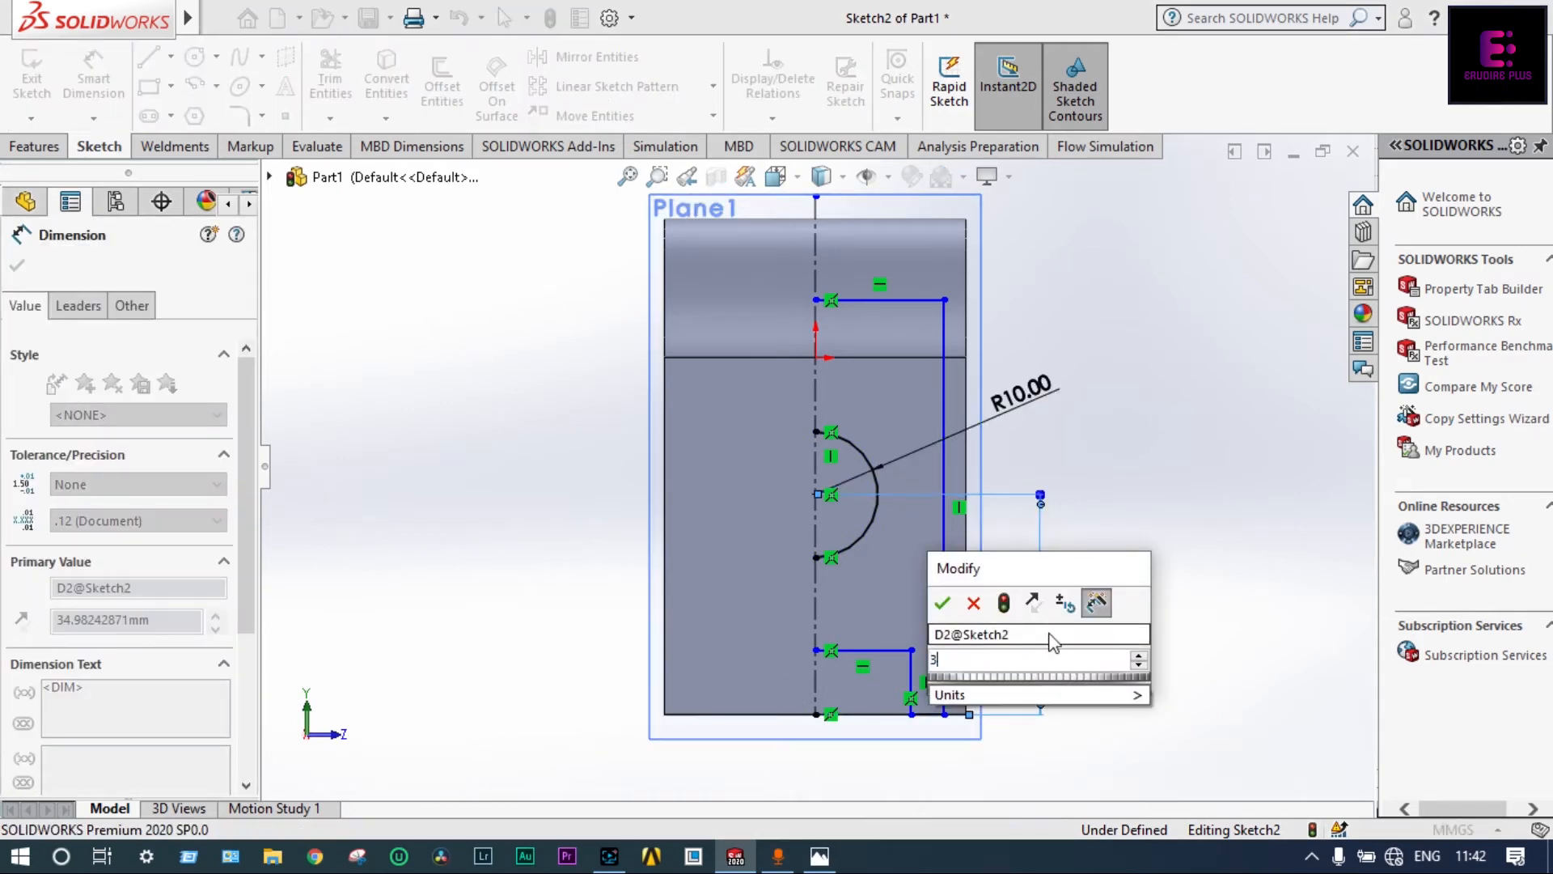
pyautogui.press('Return')
# - Dimension the profile's outer vertical line to 54 mm and the short inner vertical line of the bottom step to 6 mm
pyautogui.hotkey('alt', 'Tab')
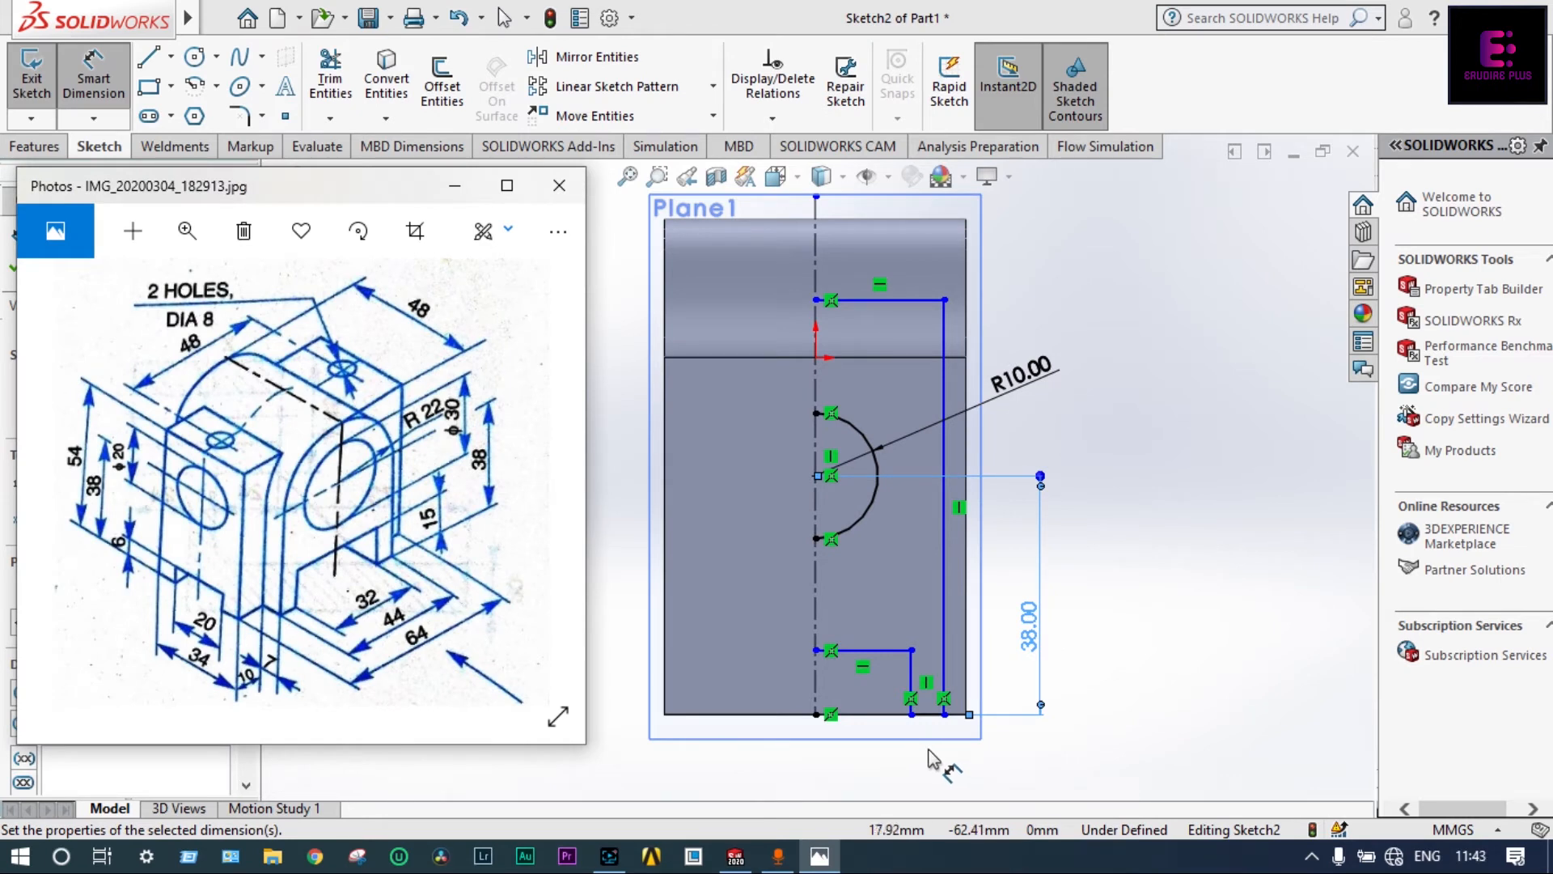
pyautogui.click(942, 574)
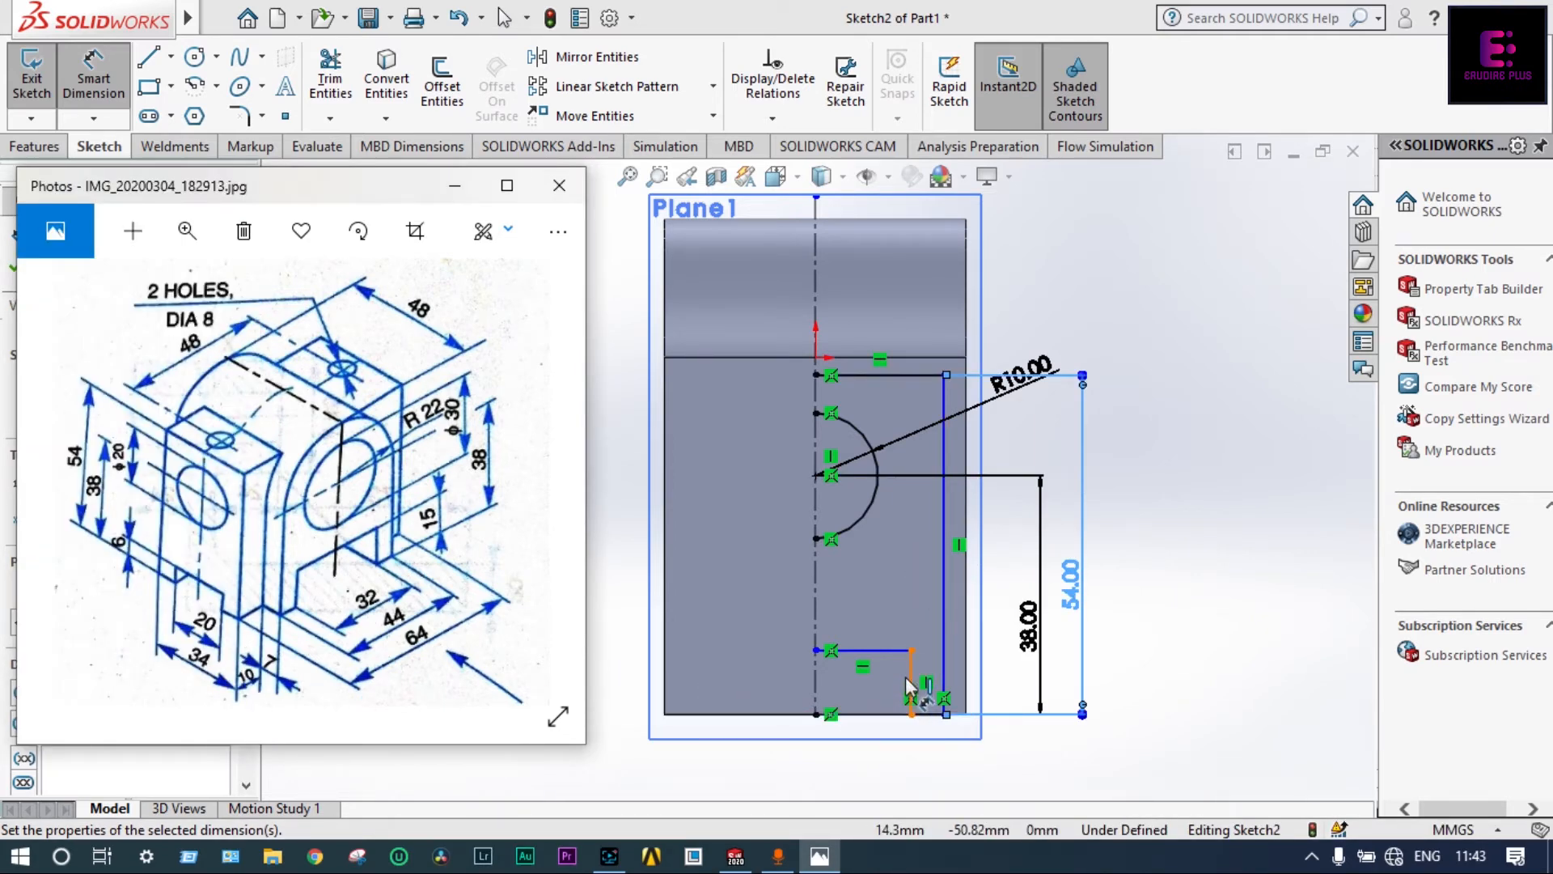
pyautogui.click(911, 684)
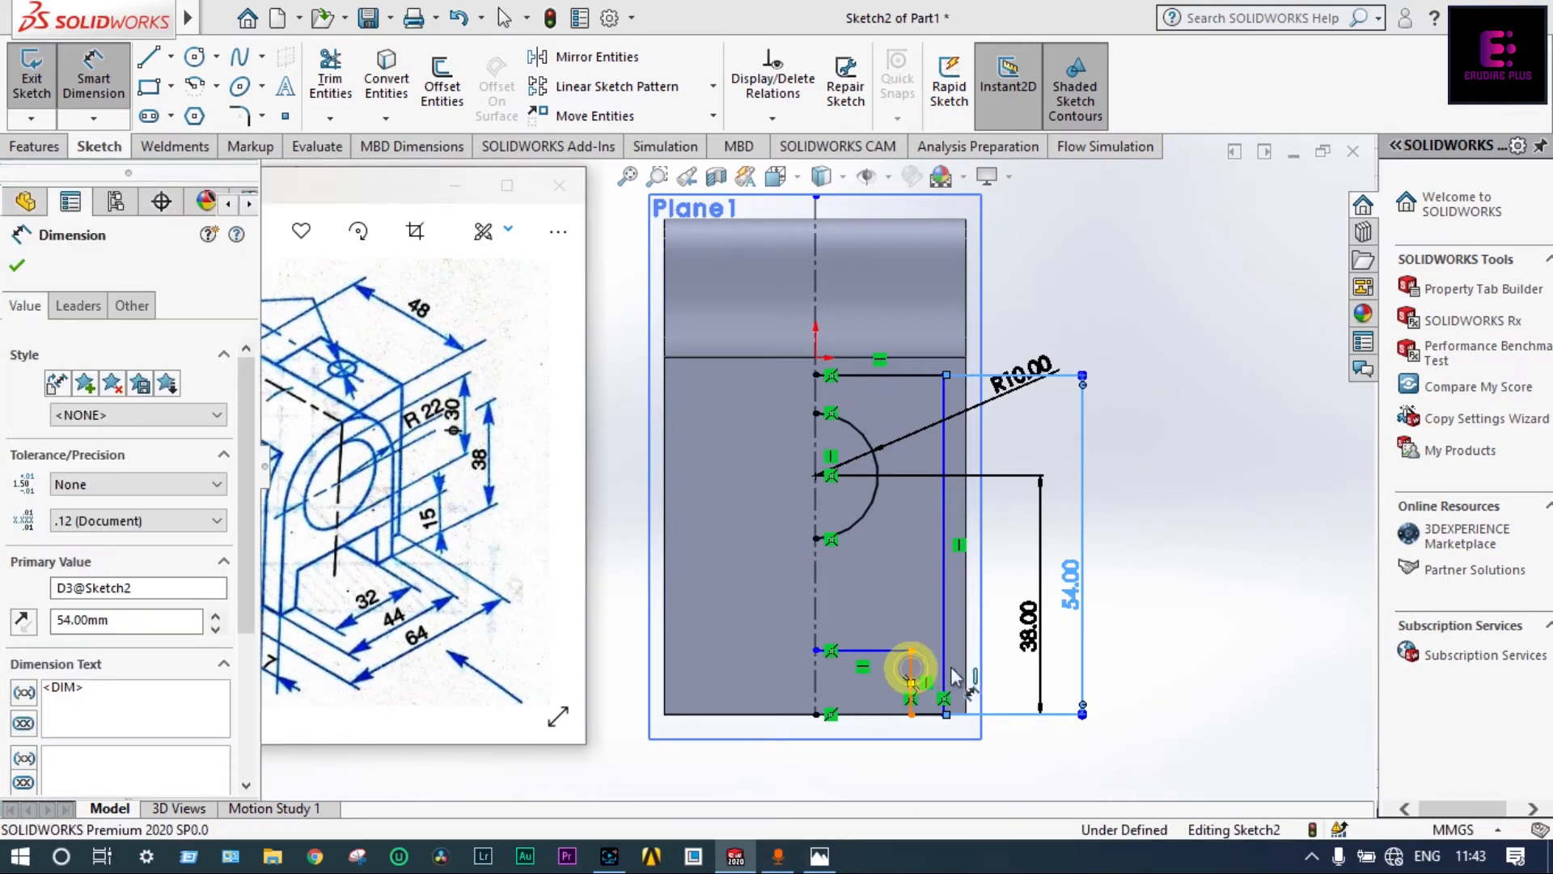
pyautogui.click(1008, 681)
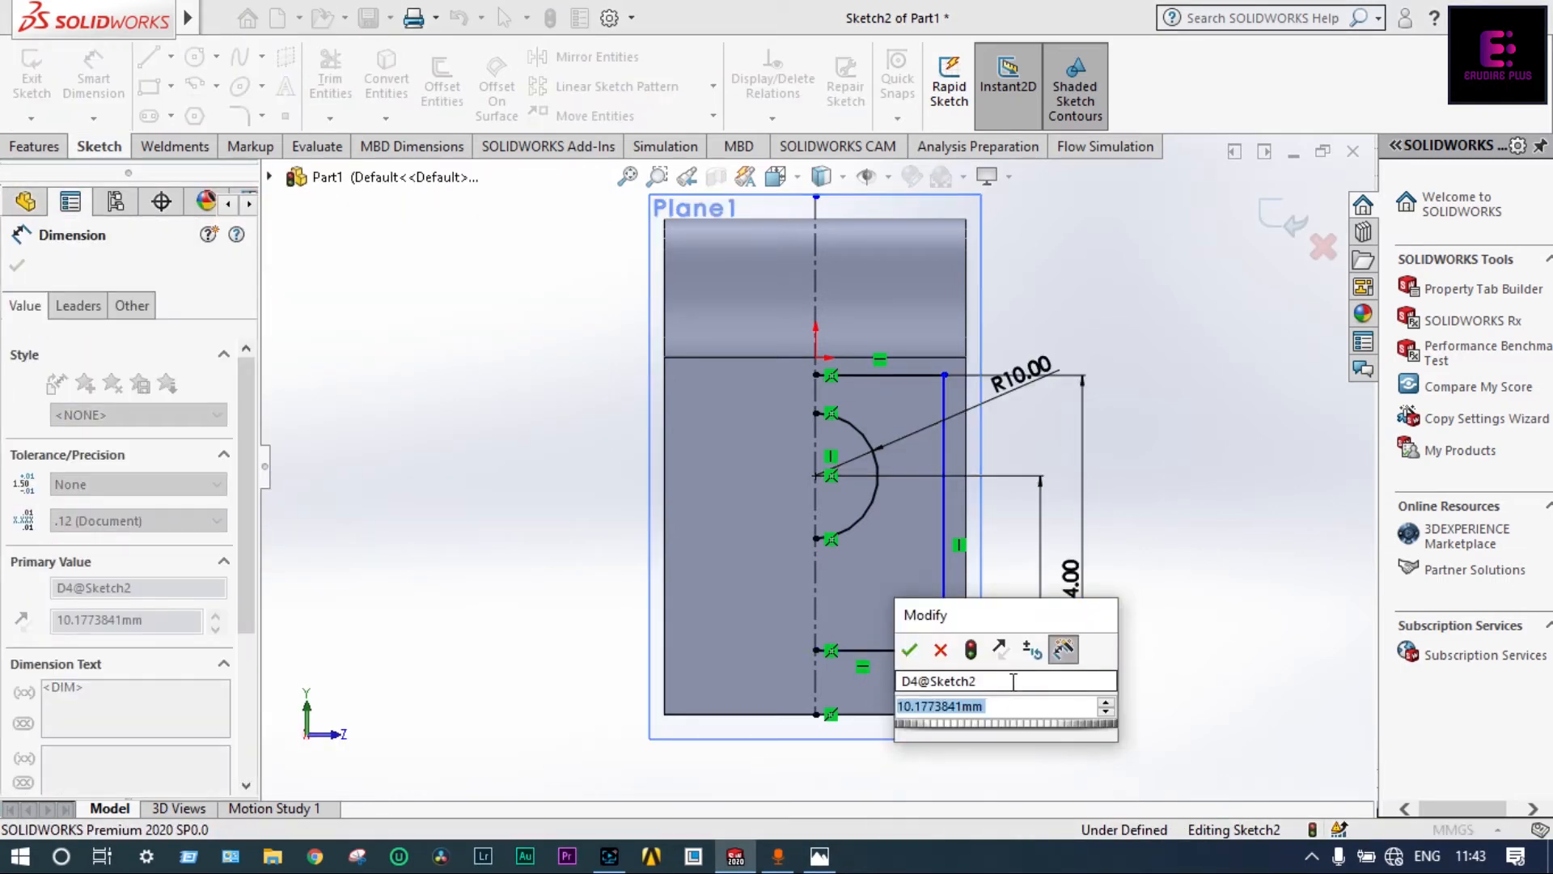
pyautogui.write('6')
pyautogui.press('Return')
pyautogui.hotkey('alt', 'Tab')
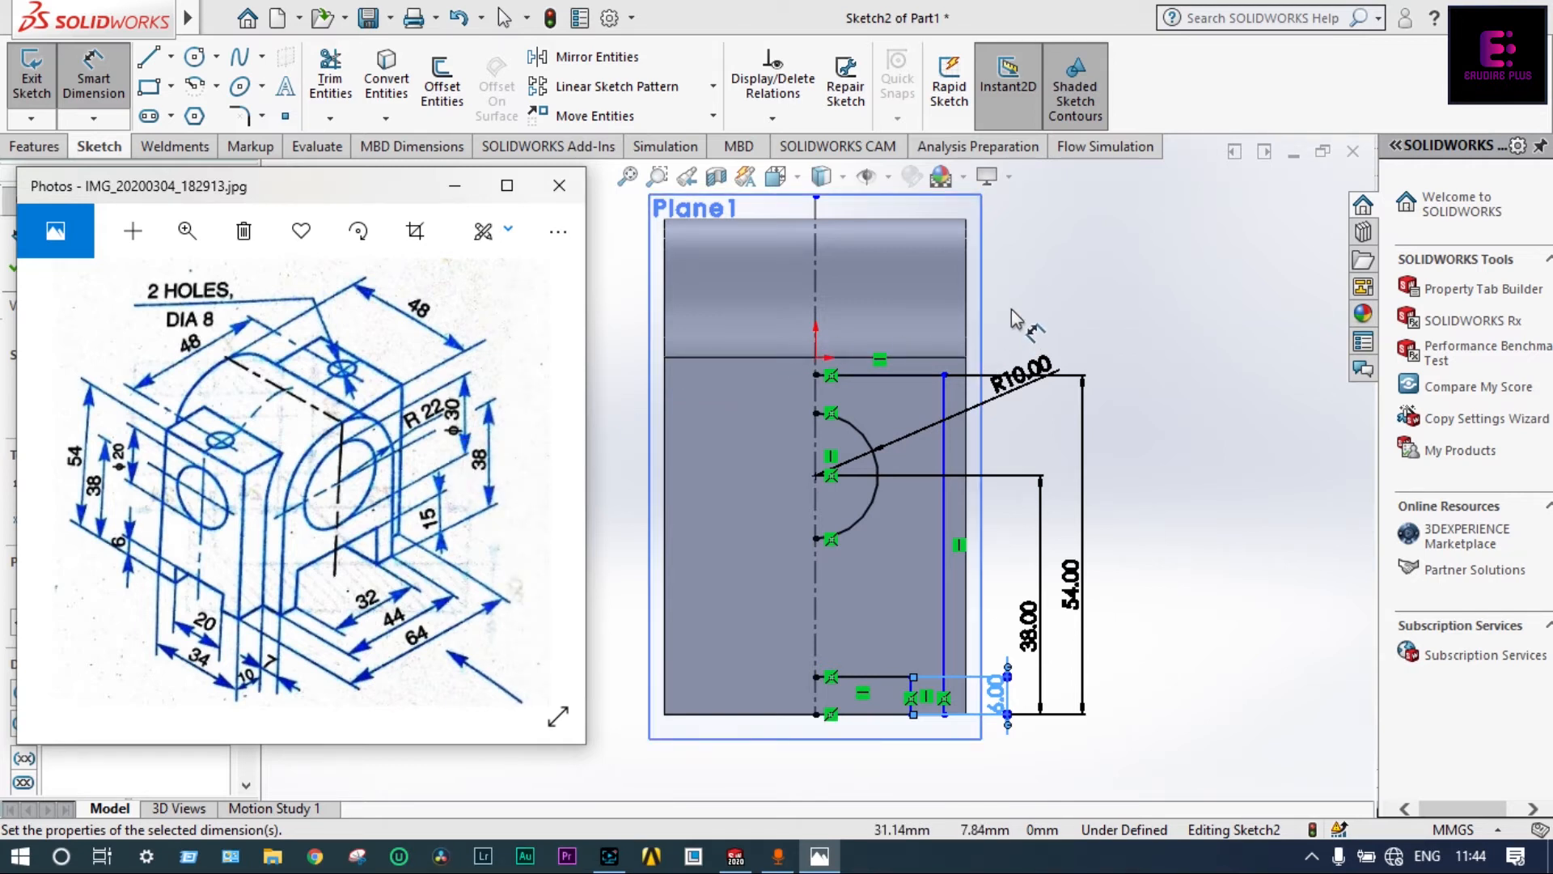
pyautogui.click(1082, 286)
pyautogui.rightClick(1084, 287)
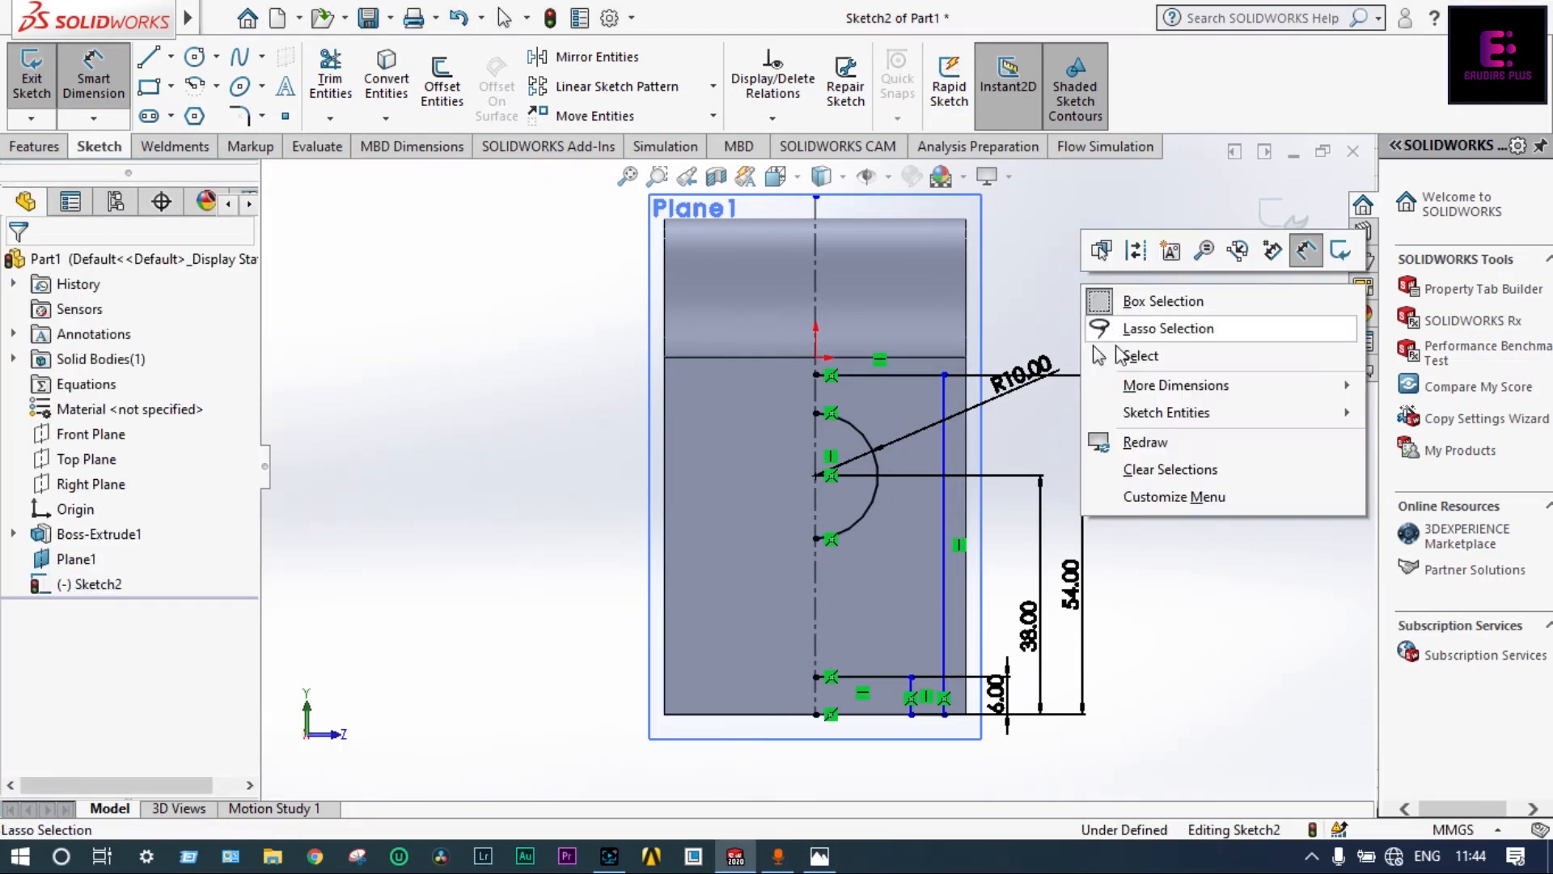
pyautogui.click(1117, 356)
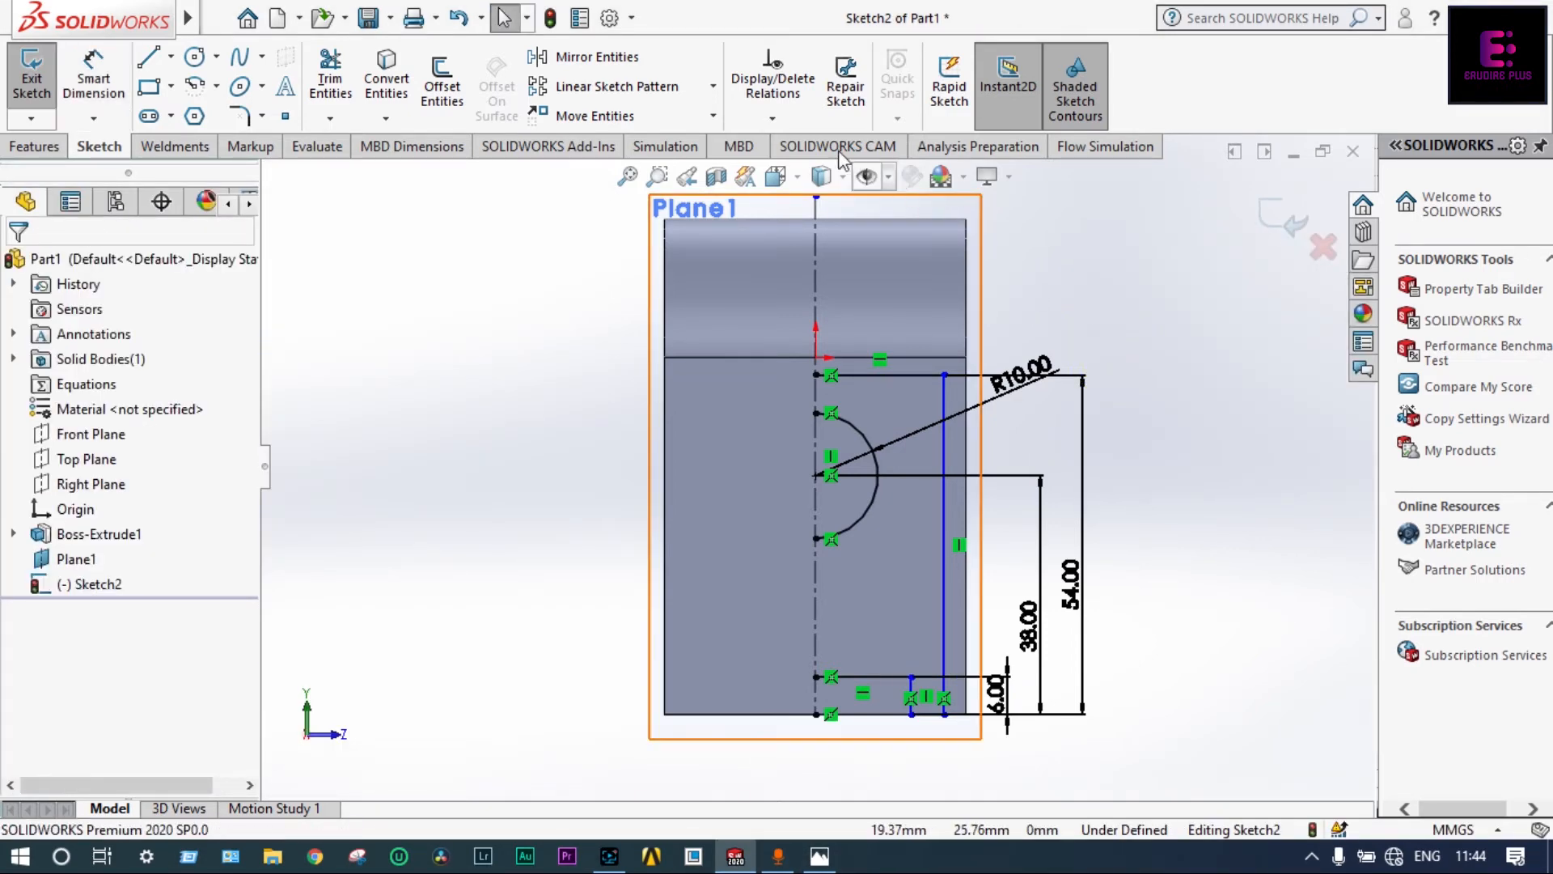
# - Mirror the half profile's four lines and the arc about the vertical centerline, keeping the originals
pyautogui.click(599, 57)
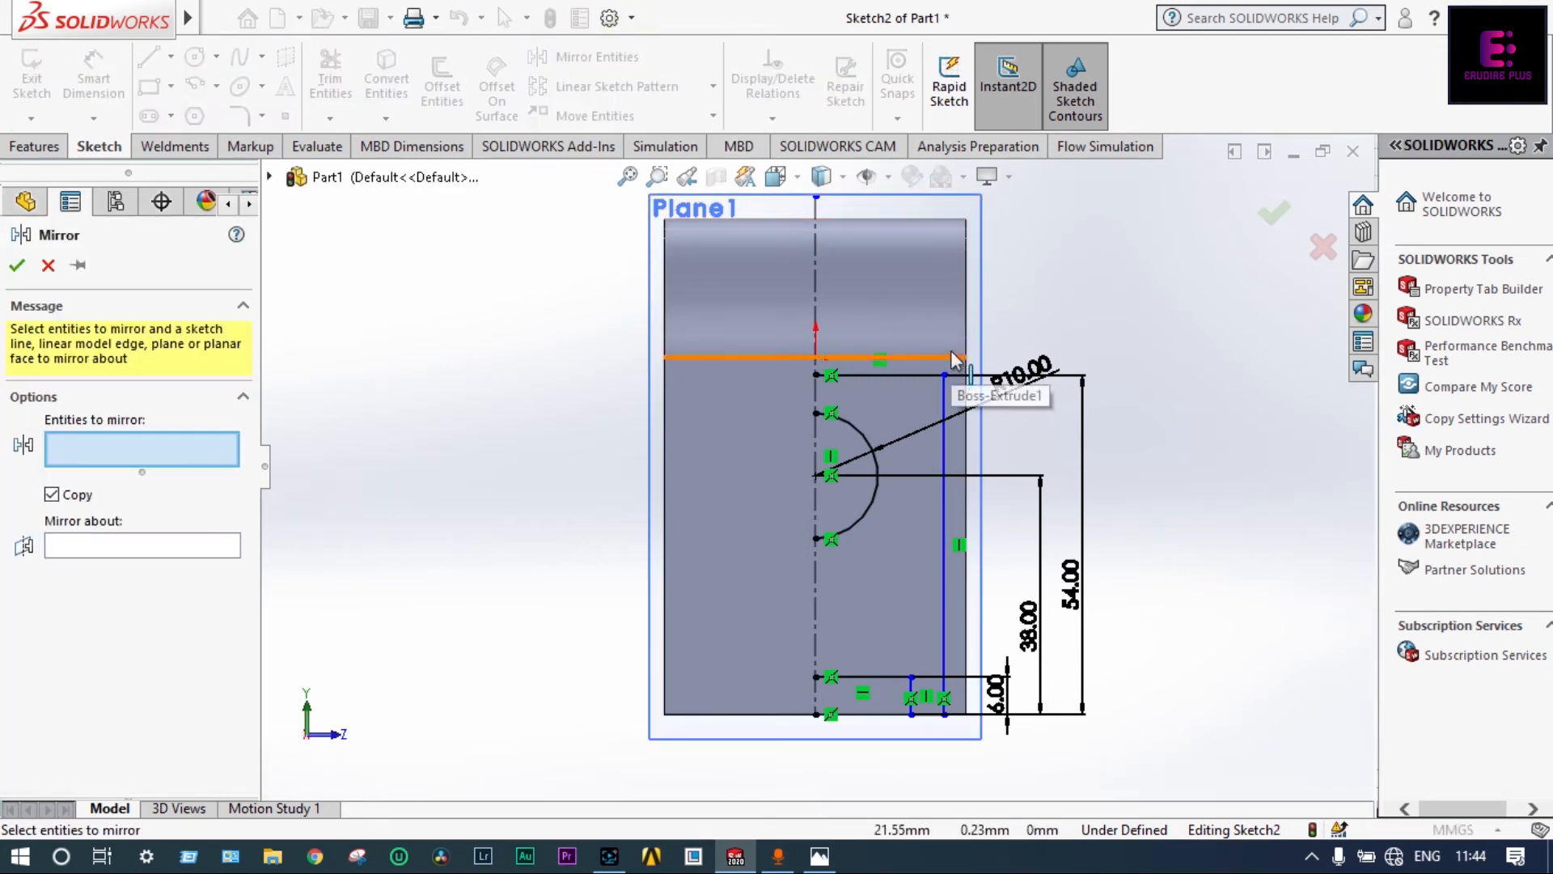
pyautogui.moveTo(950, 324); pyautogui.dragTo(883, 605)
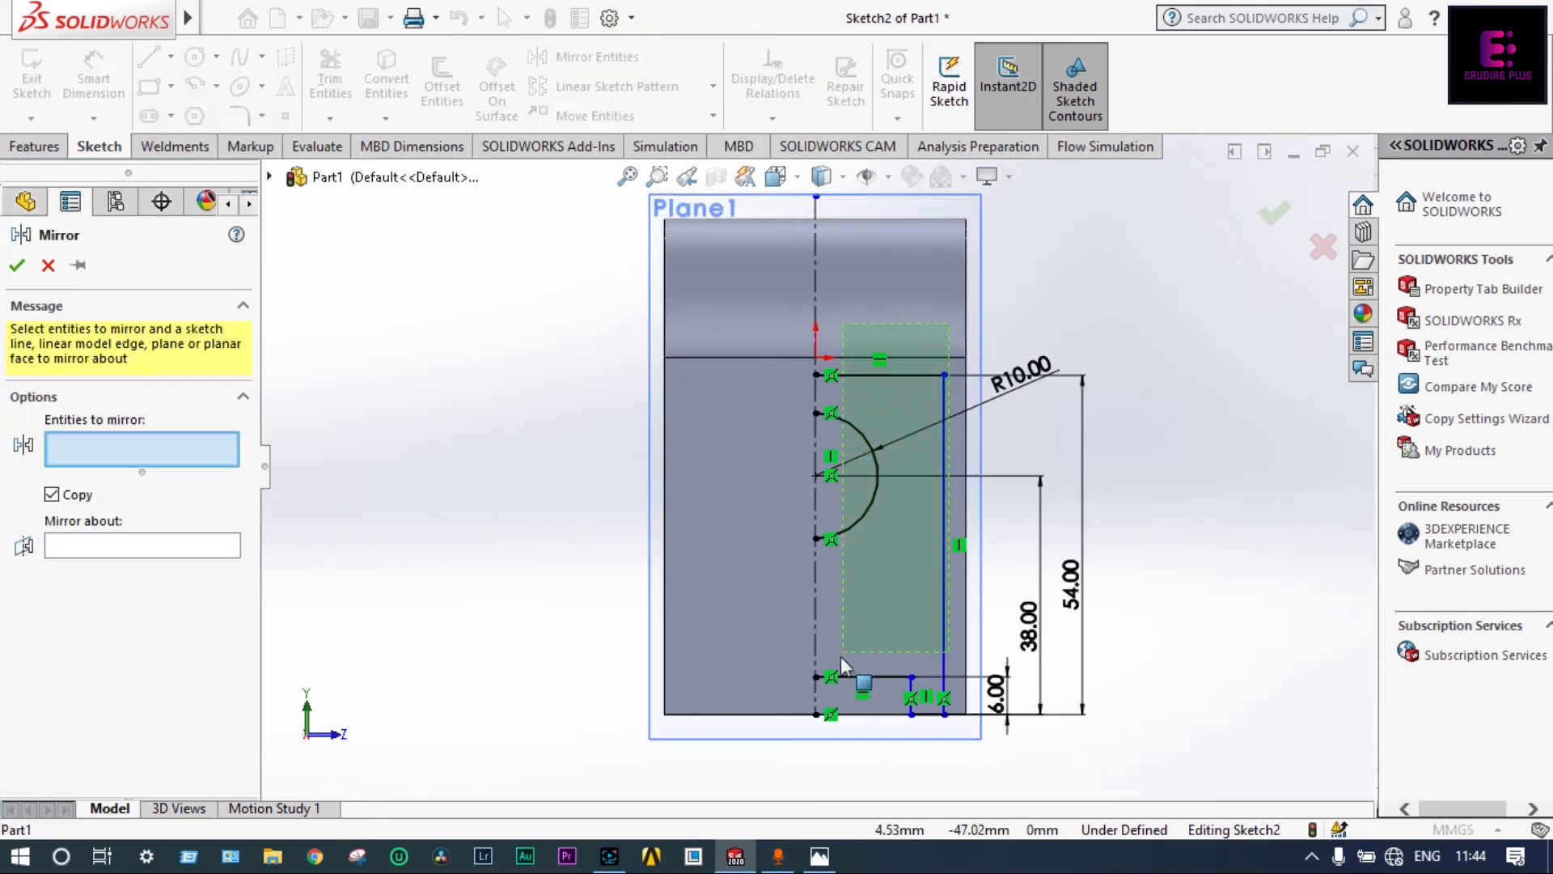
pyautogui.moveTo(841, 657); pyautogui.dragTo(837, 713)
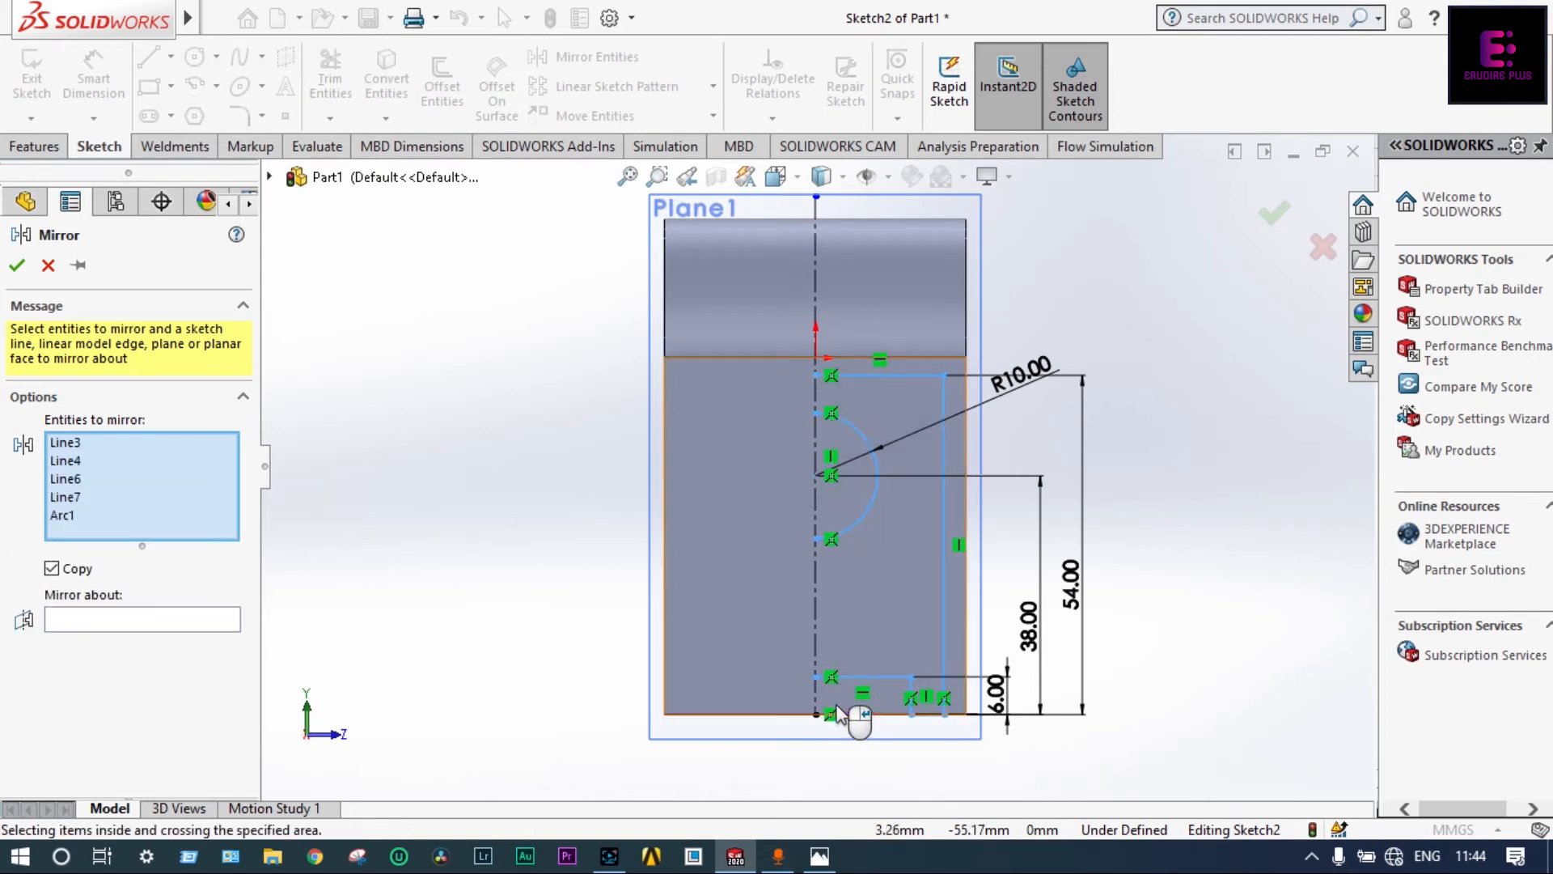
pyautogui.click(184, 628)
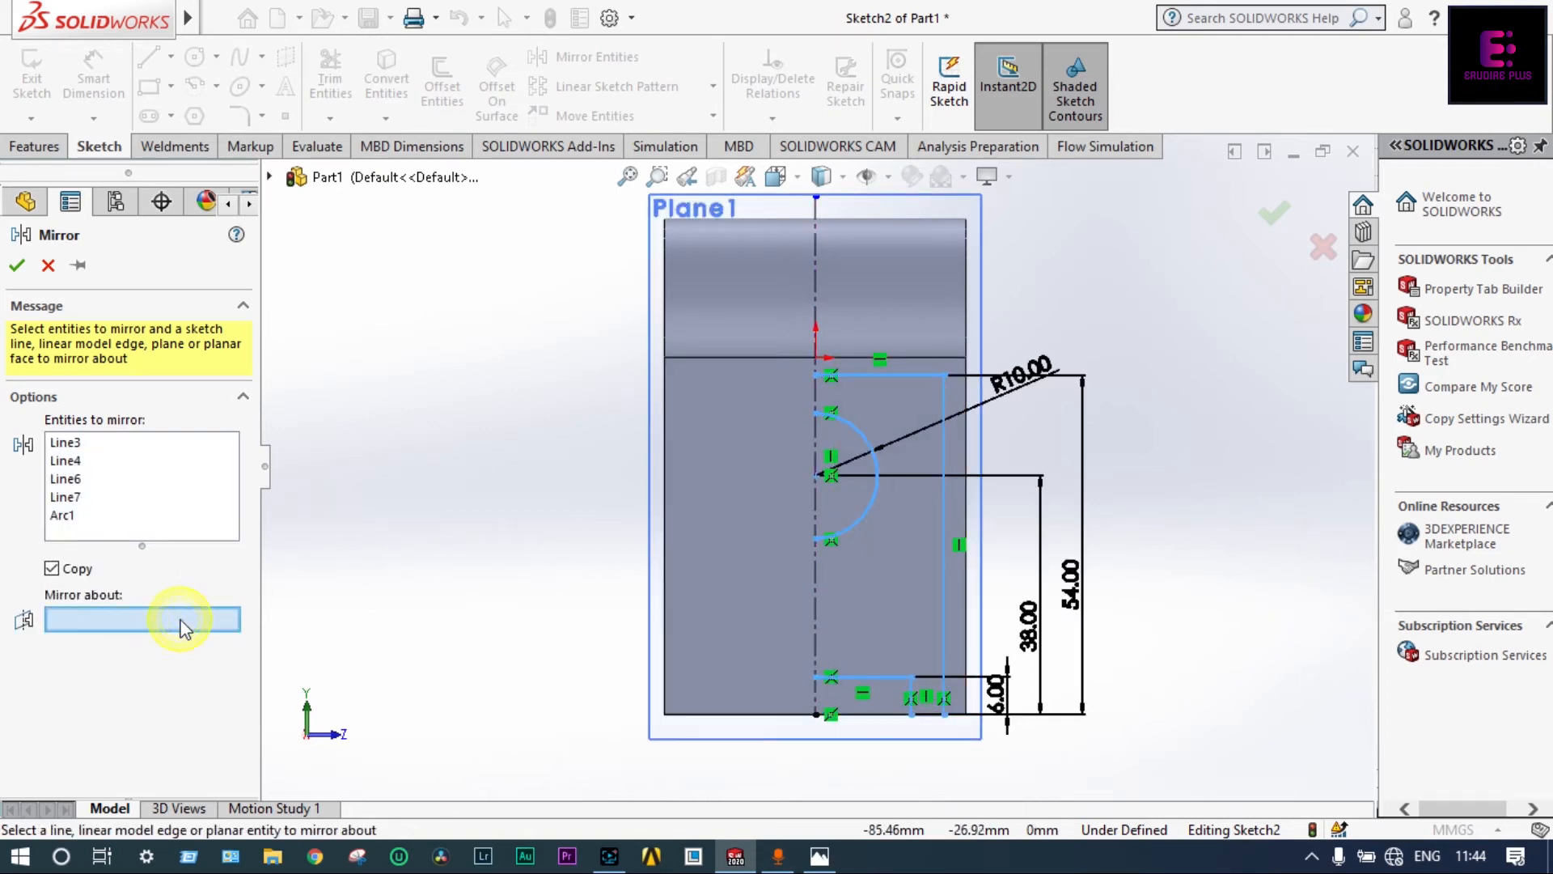
pyautogui.click(816, 577)
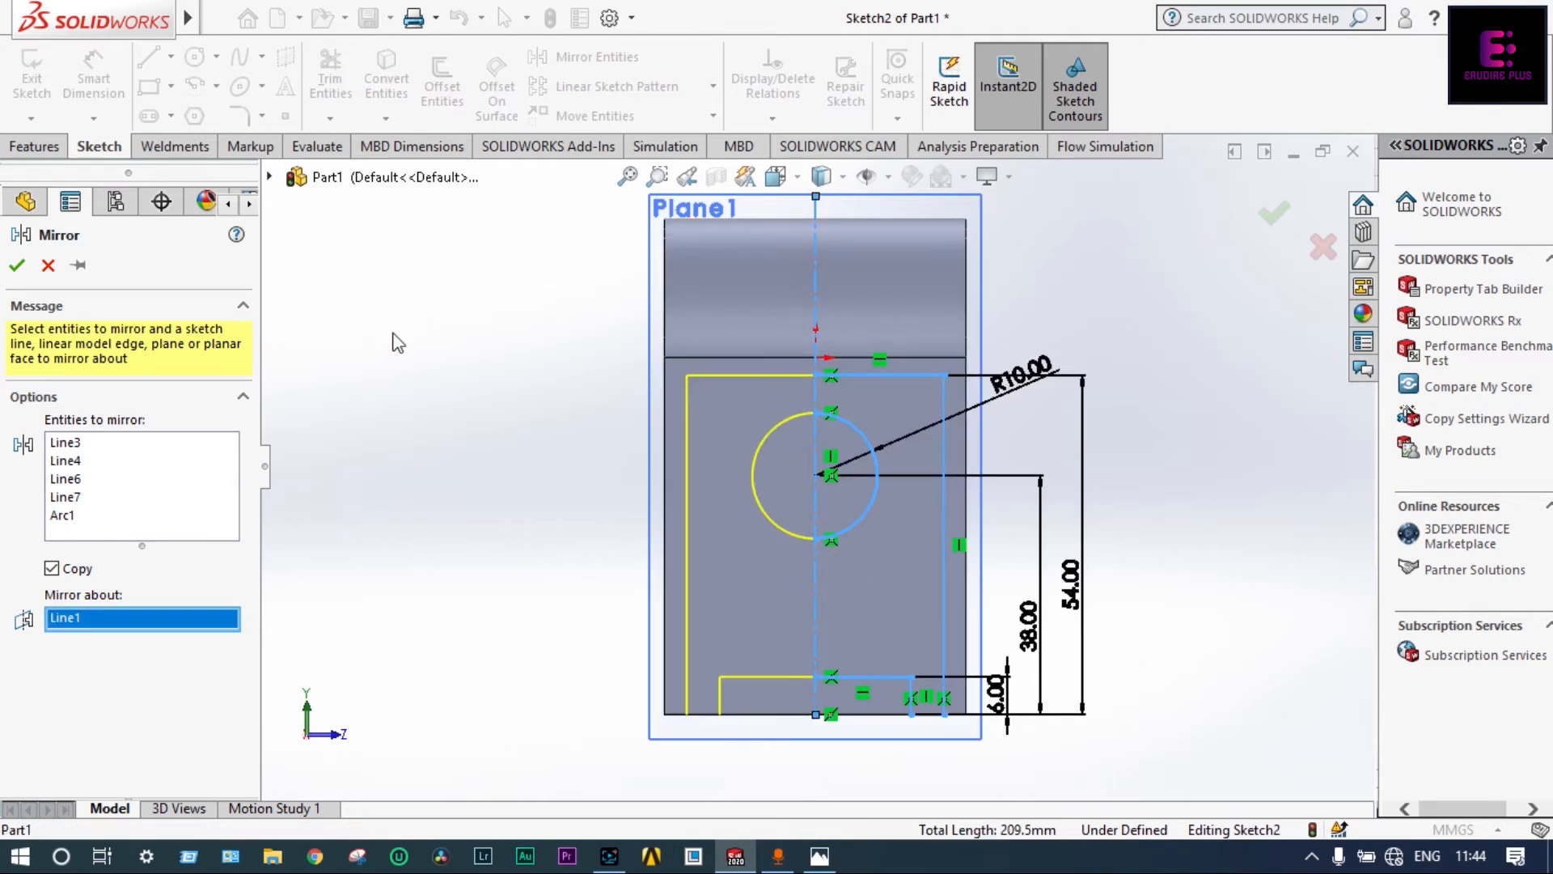
pyautogui.click(1277, 217)
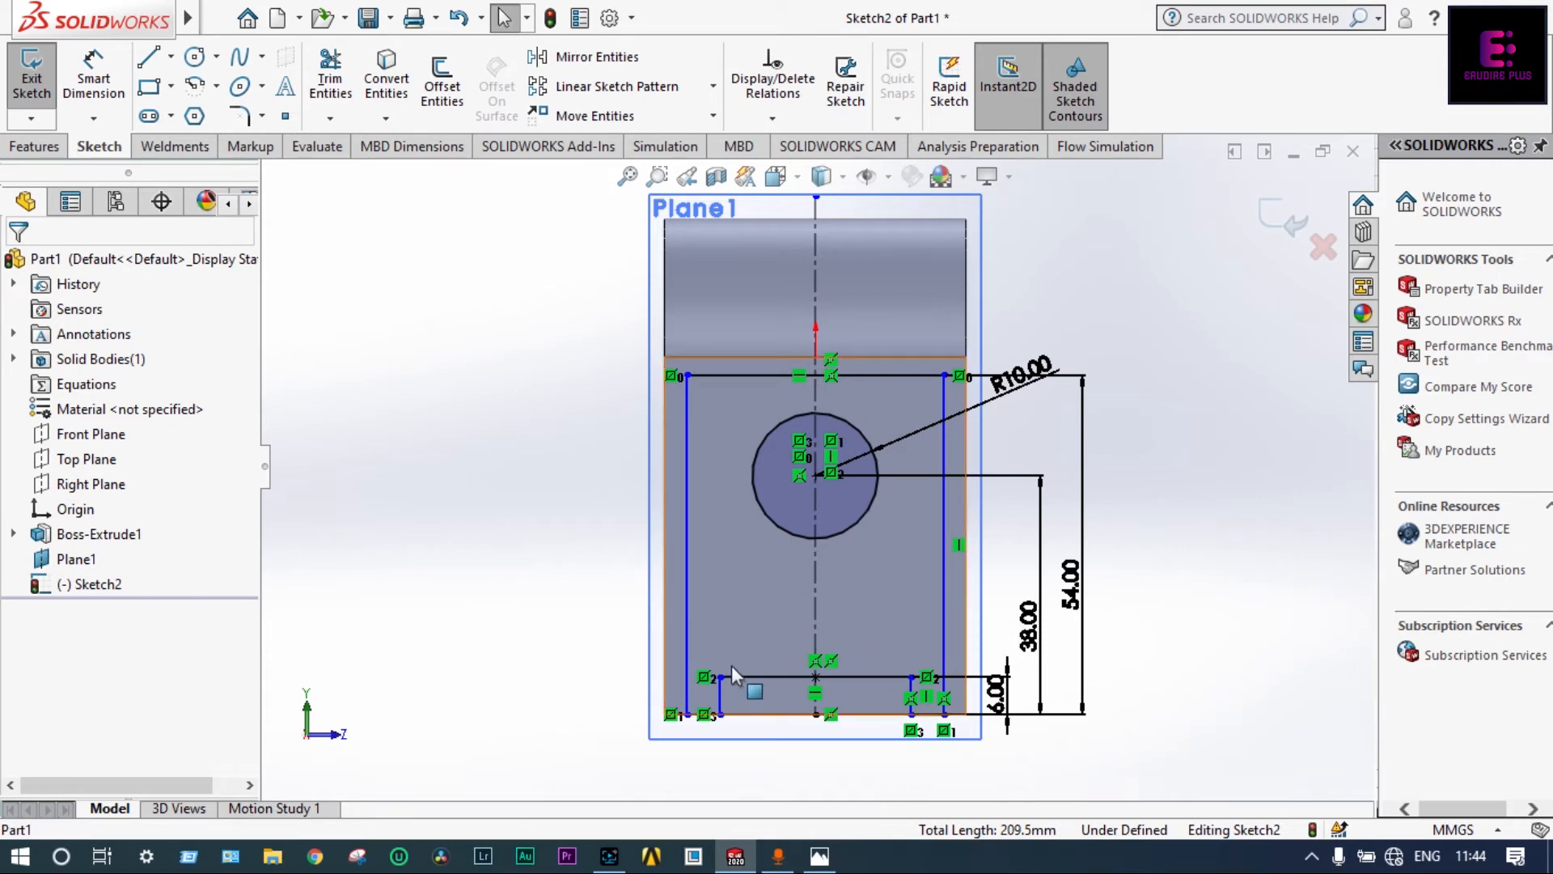
# - Dimension the width of the bottom notch between its two short vertical lines as 20 mm, per the reference drawing
pyautogui.click(819, 857)
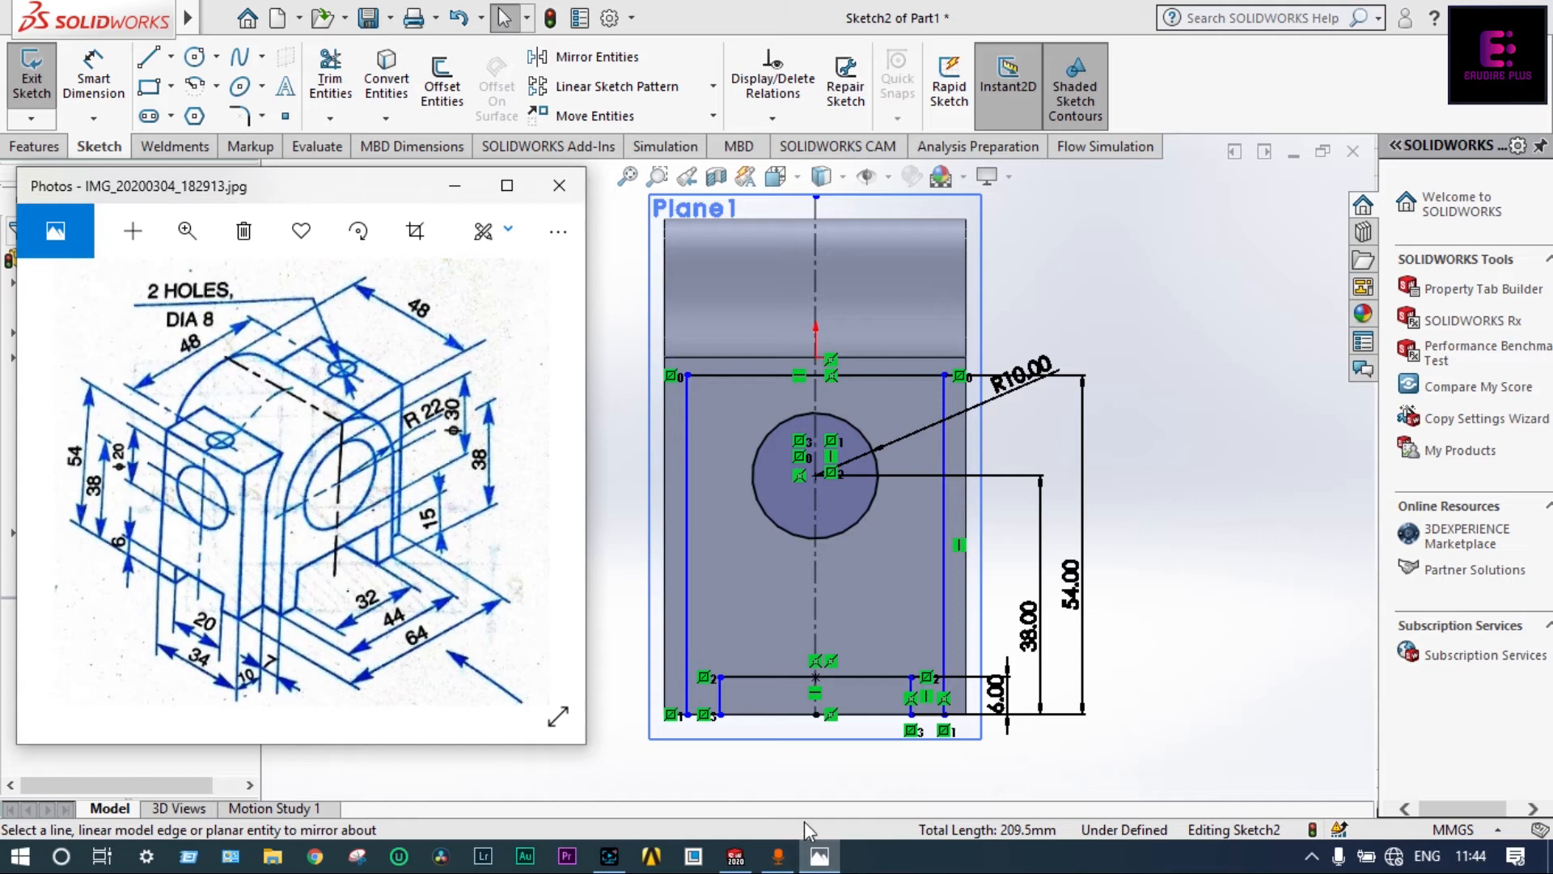
pyautogui.click(721, 705)
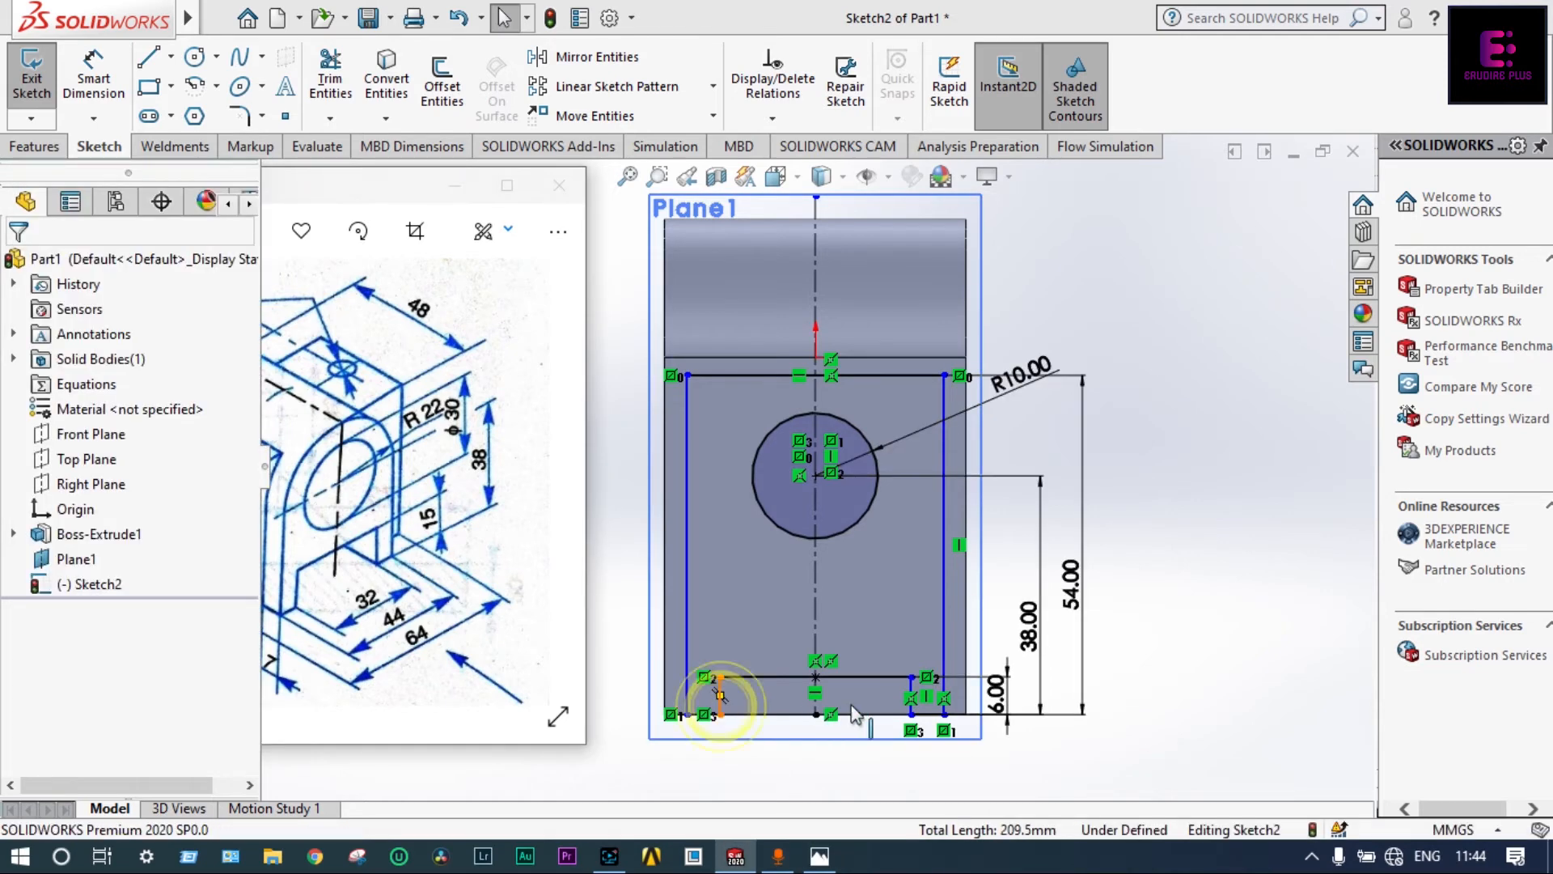
pyautogui.press('Escape')
pyautogui.click(908, 709)
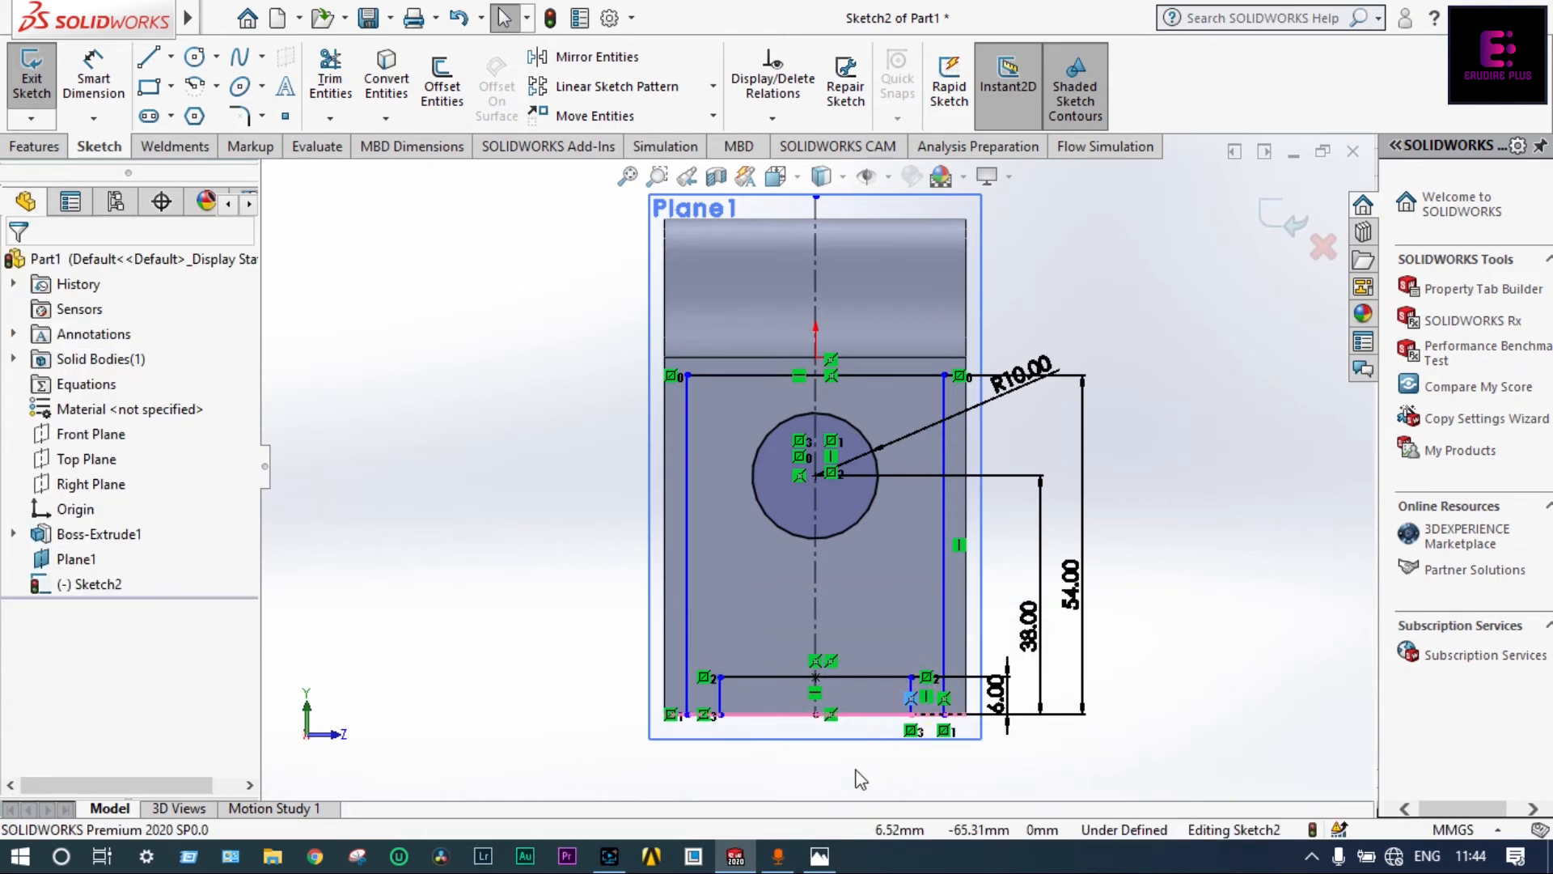
pyautogui.click(93, 87)
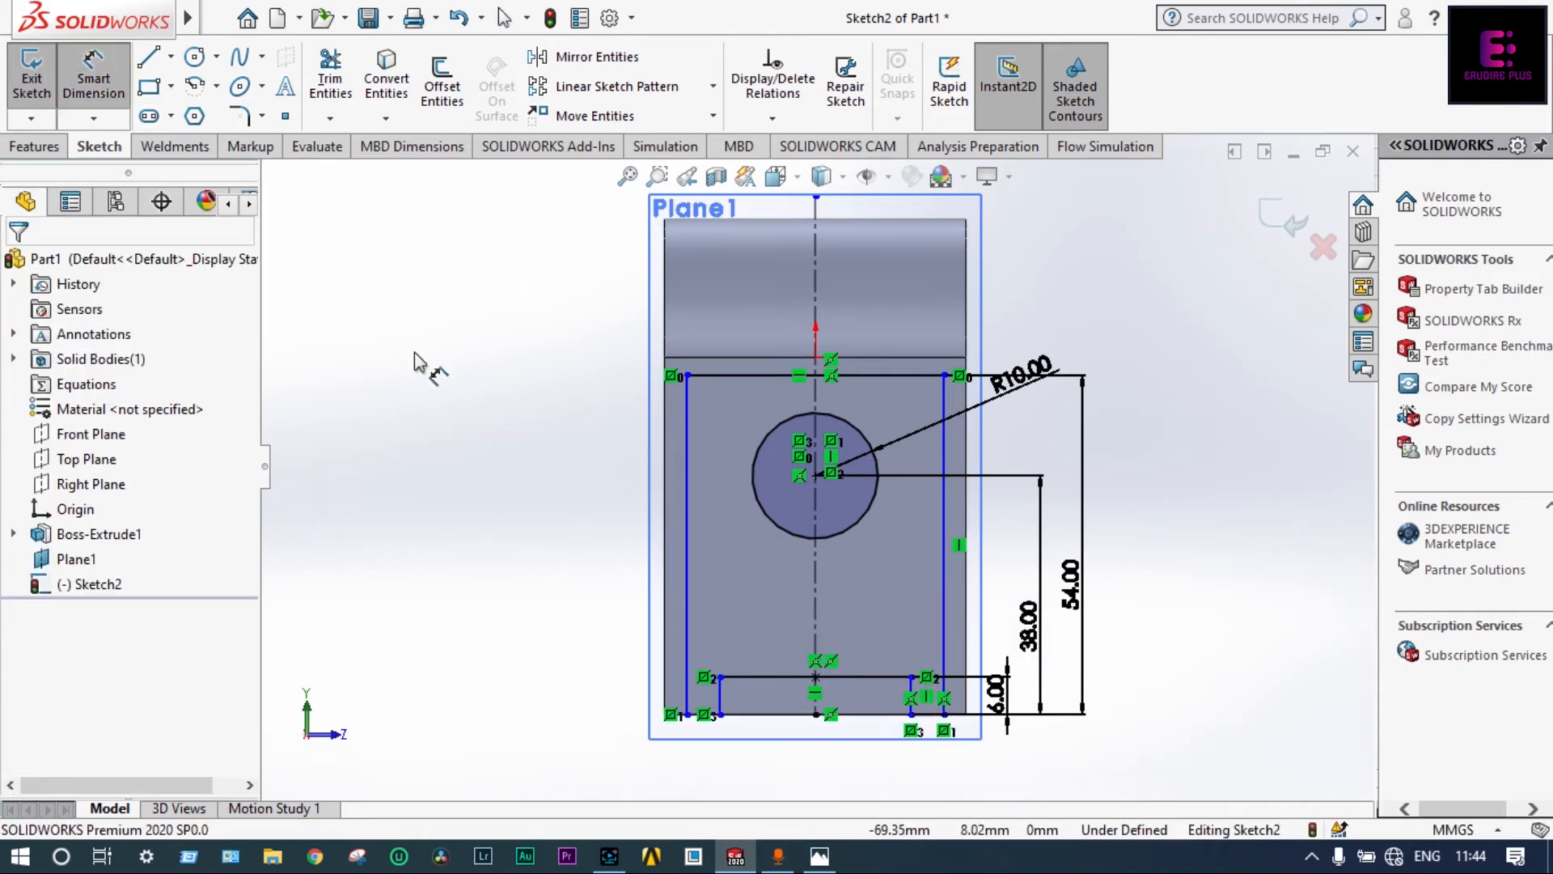
pyautogui.click(721, 695)
pyautogui.click(912, 710)
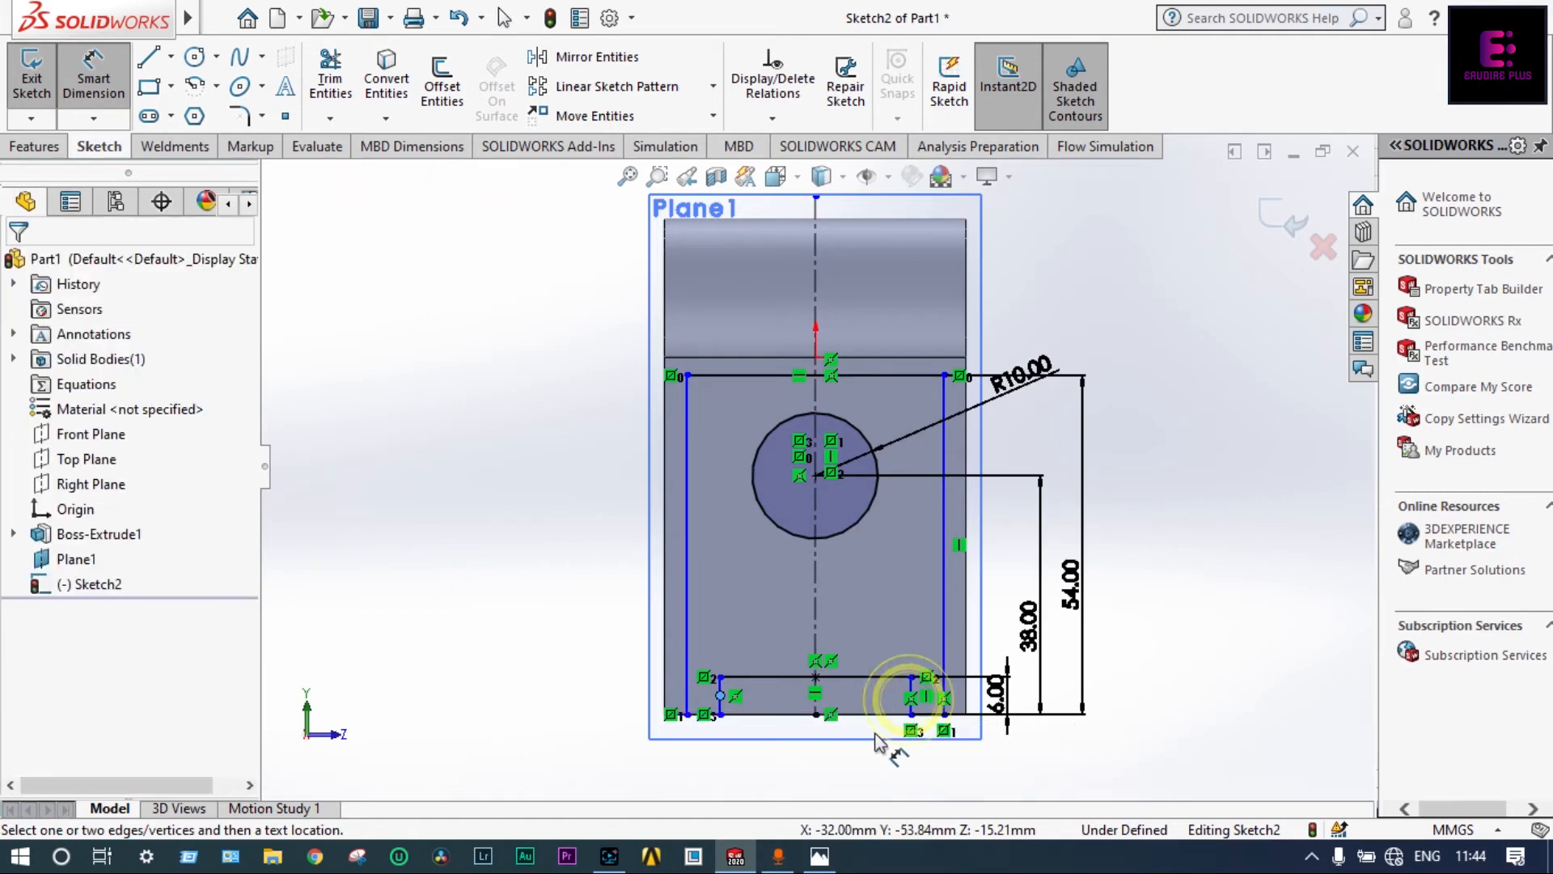
pyautogui.scroll(-3, 765, 660)
pyautogui.scroll(-1, 767, 663)
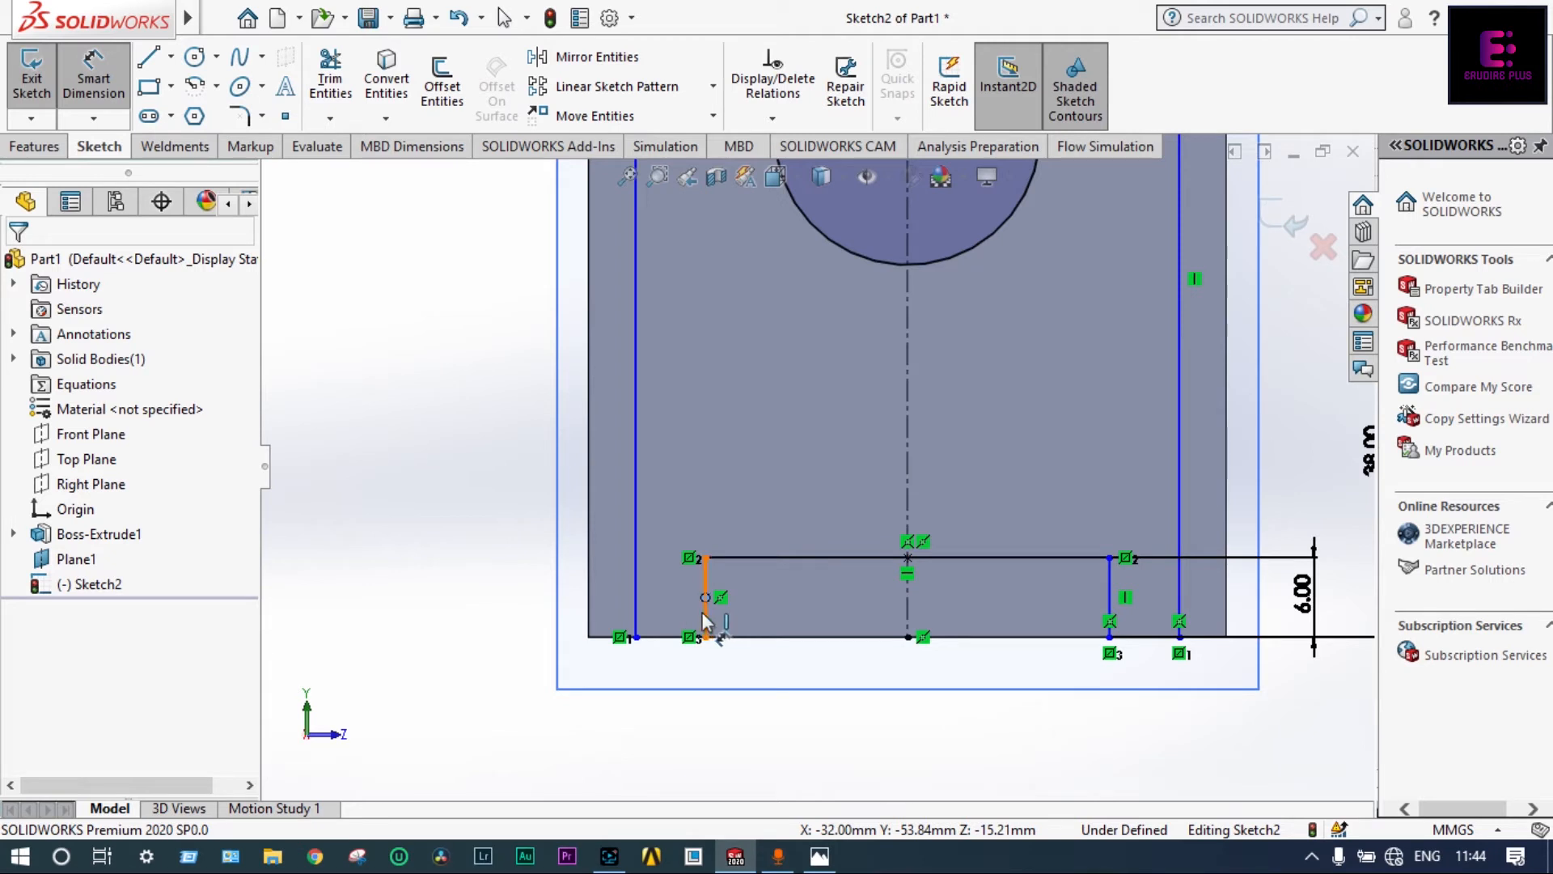
pyautogui.click(706, 599)
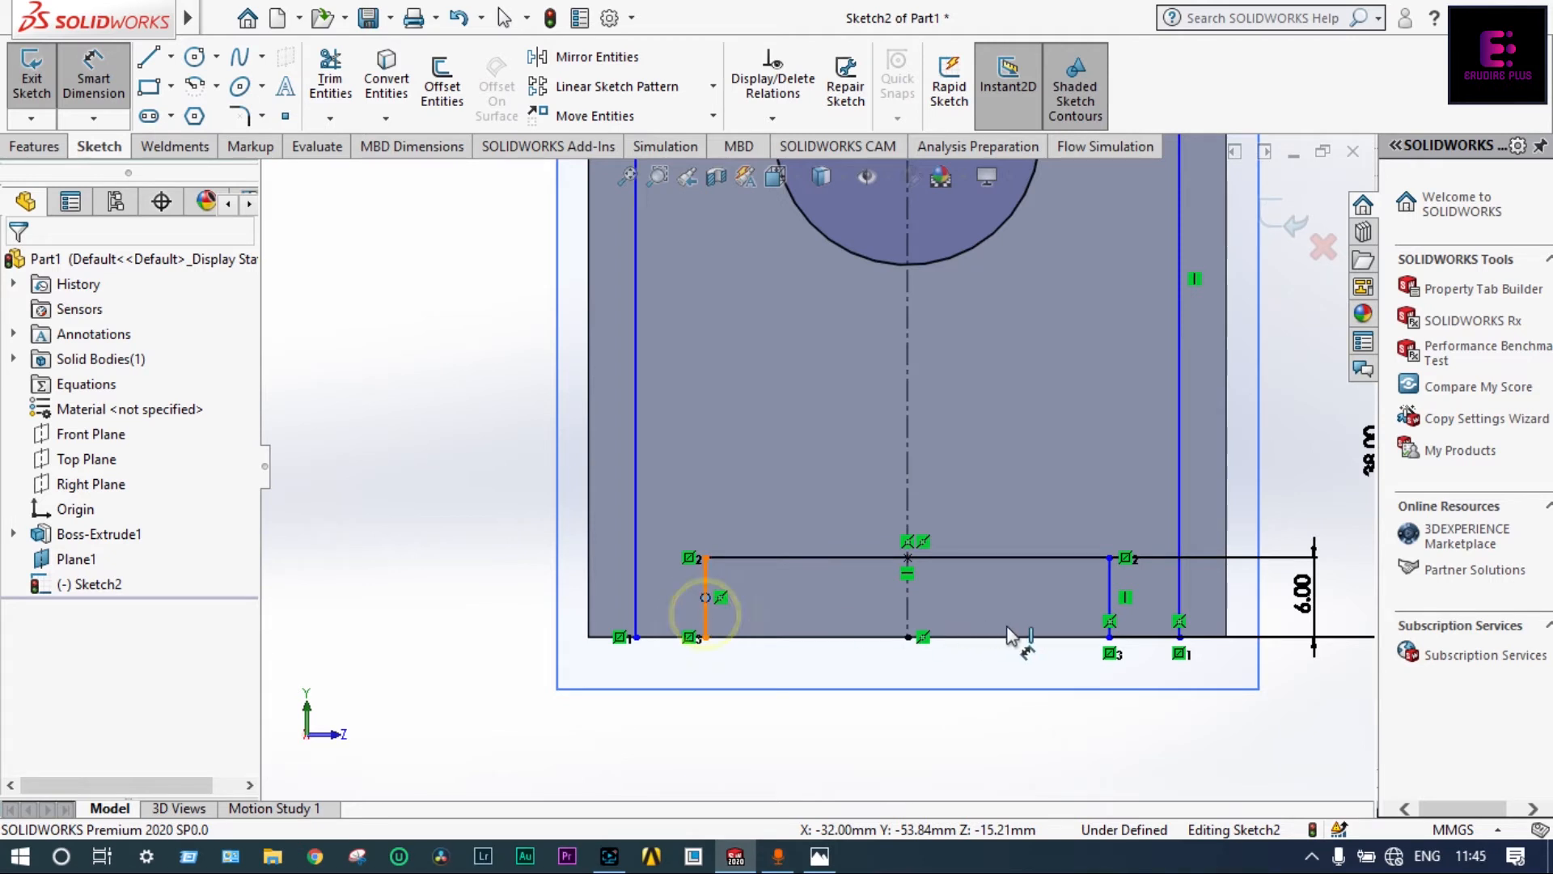
pyautogui.click(1109, 589)
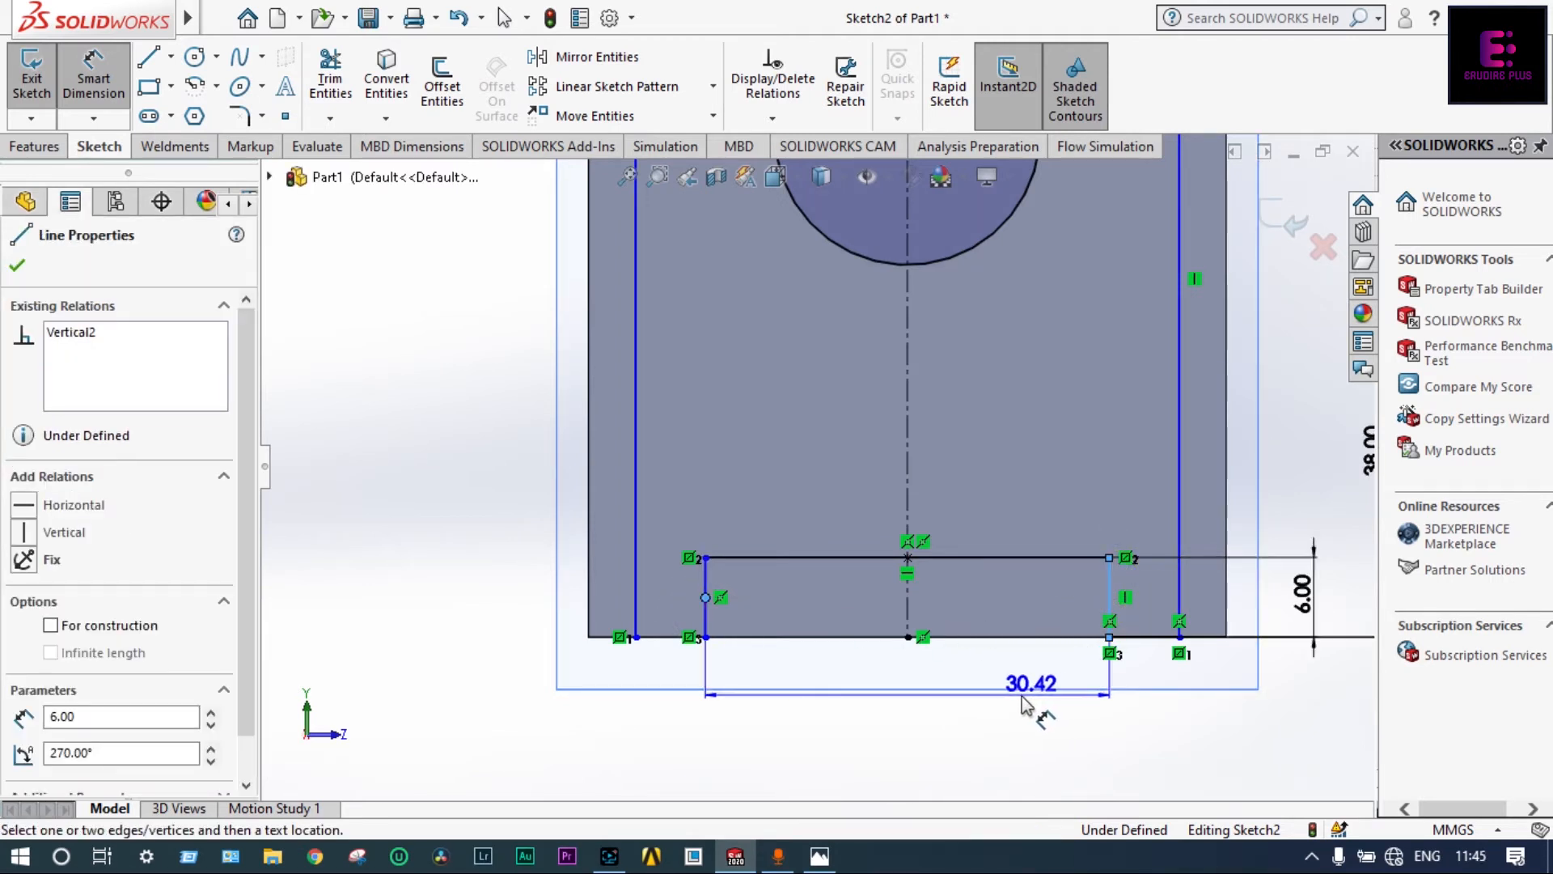
pyautogui.click(941, 737)
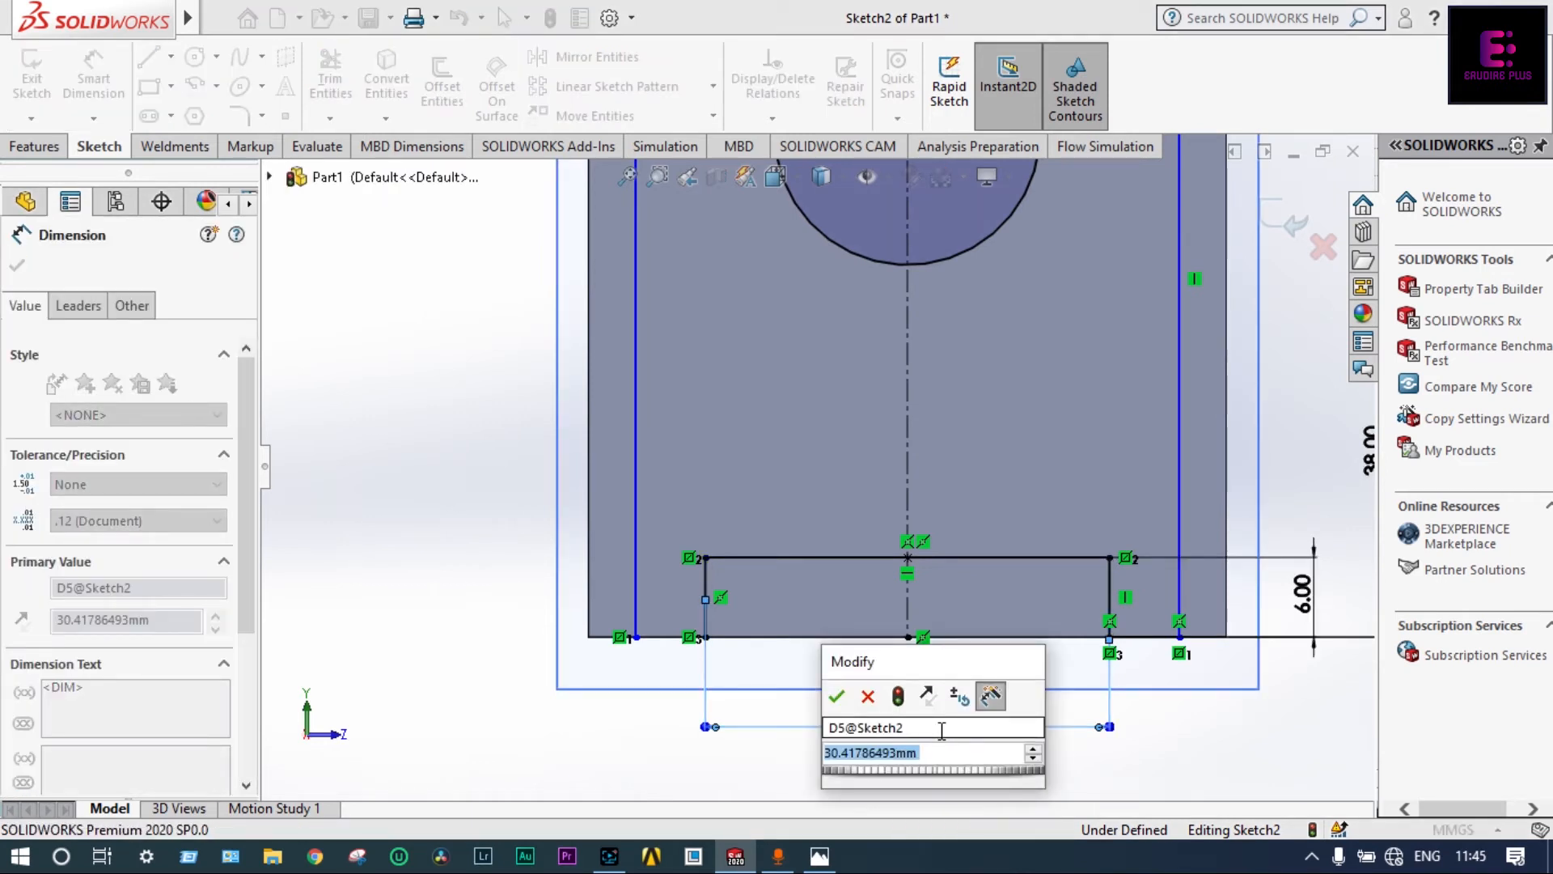
pyautogui.write('28')
pyautogui.press('Return')
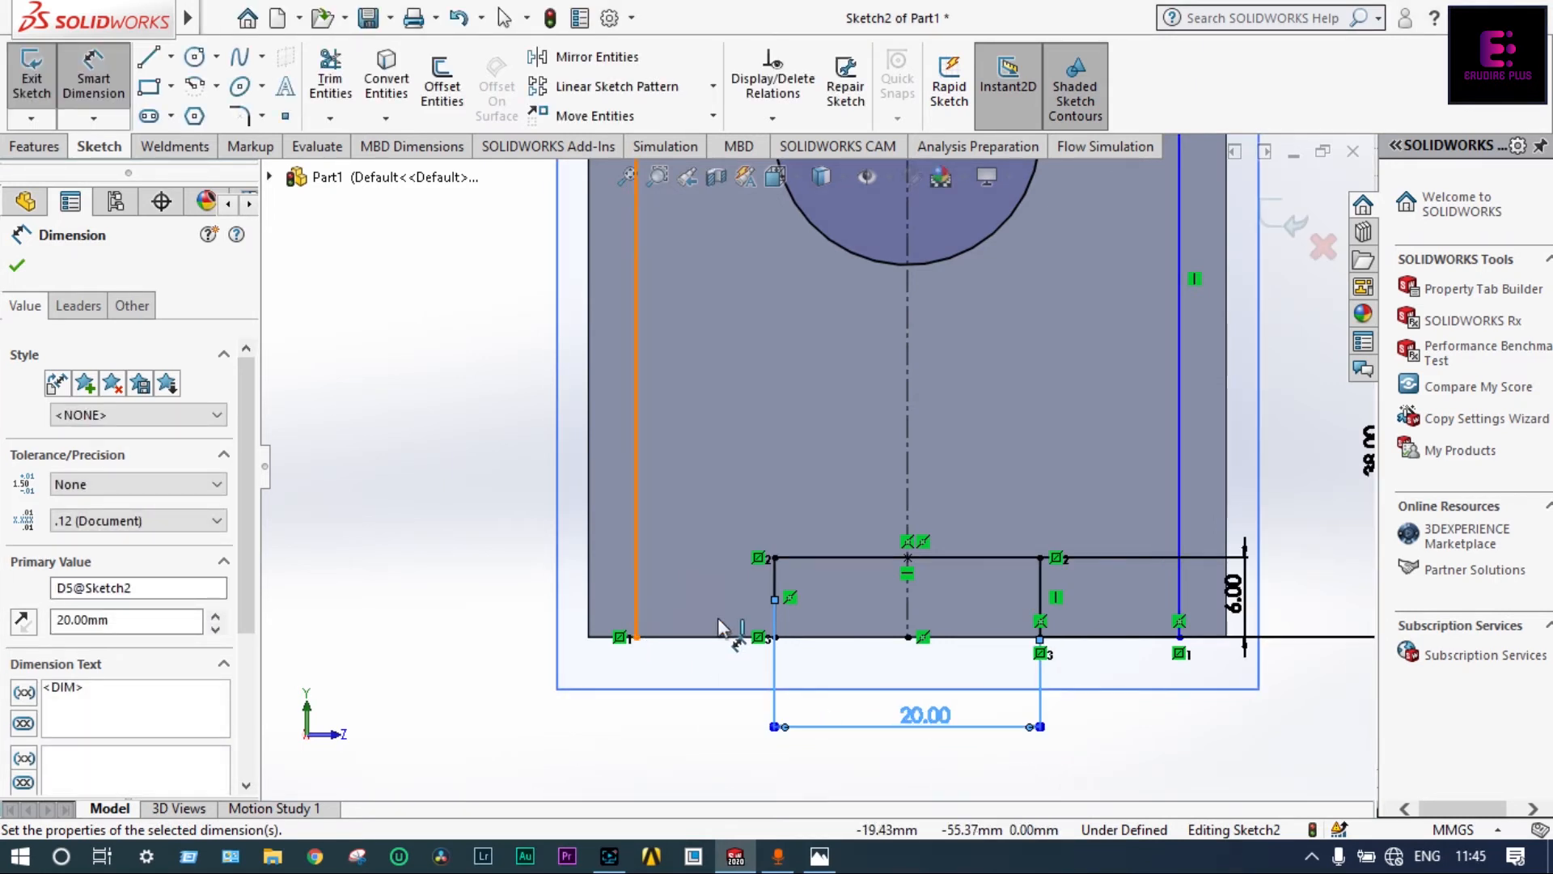
# - Dimension the overall width between the profile's two outer vertical lines as 34 mm, per the reference drawing
pyautogui.scroll(-1, 801, 601)
pyautogui.scroll(2, 801, 600)
pyautogui.scroll(-1, 801, 601)
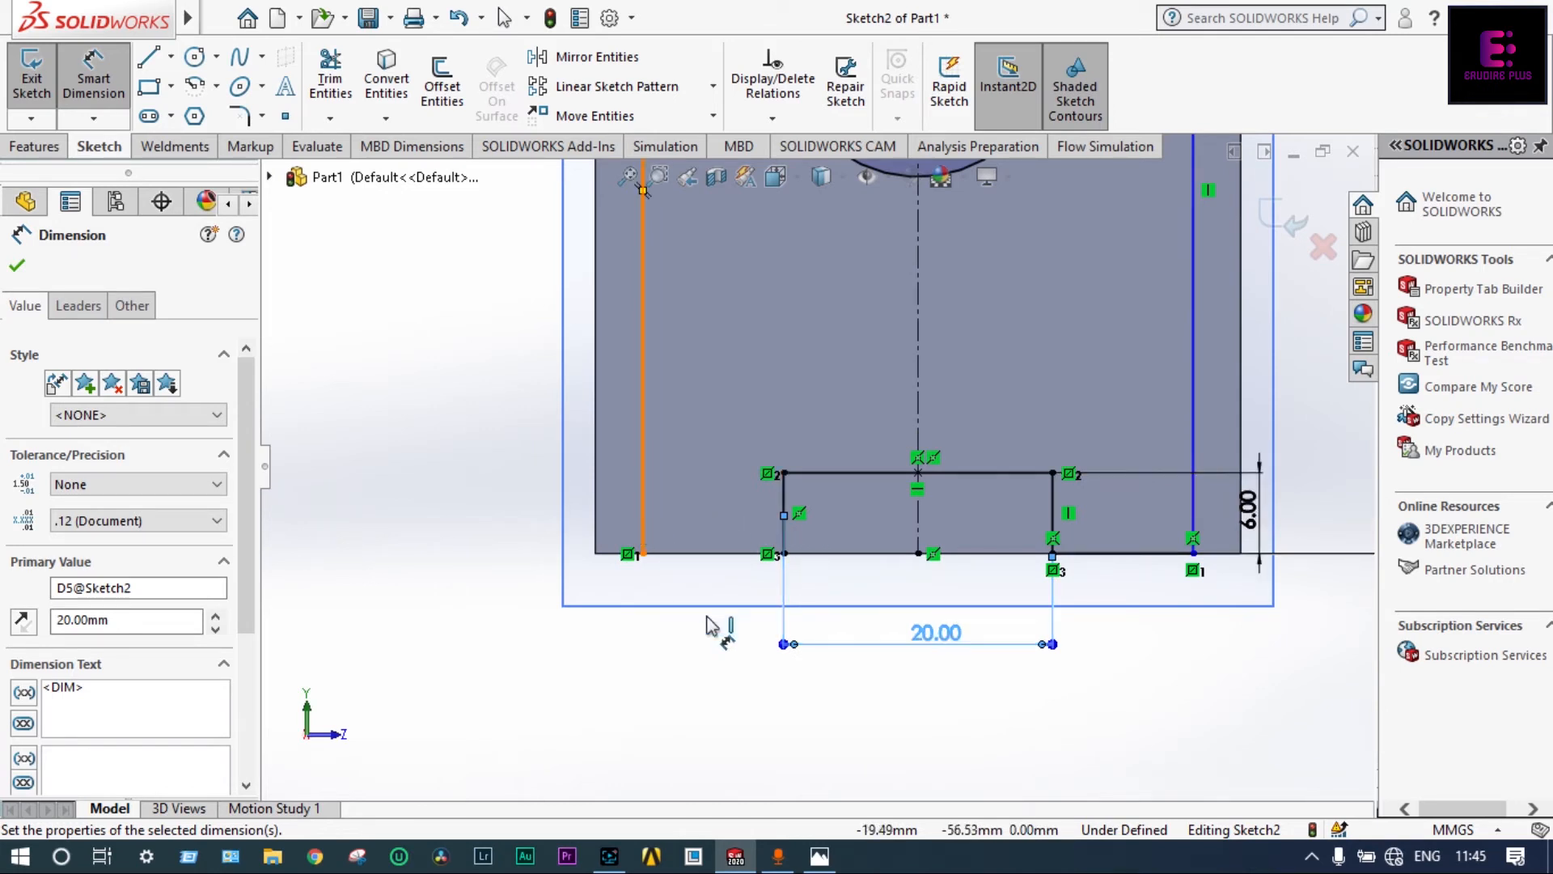
pyautogui.click(819, 856)
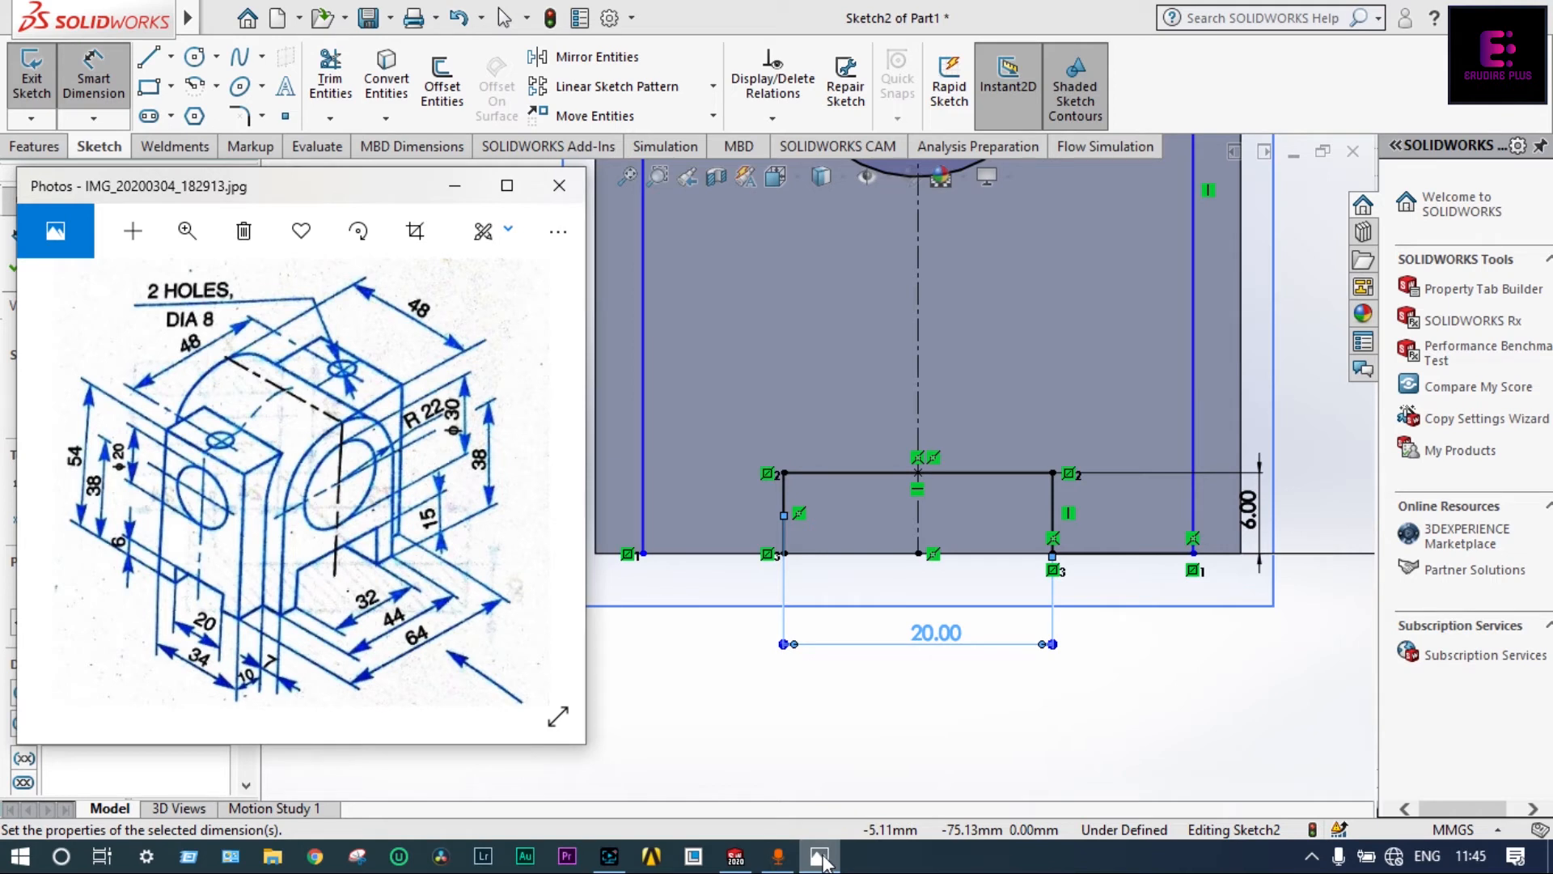
pyautogui.click(644, 534)
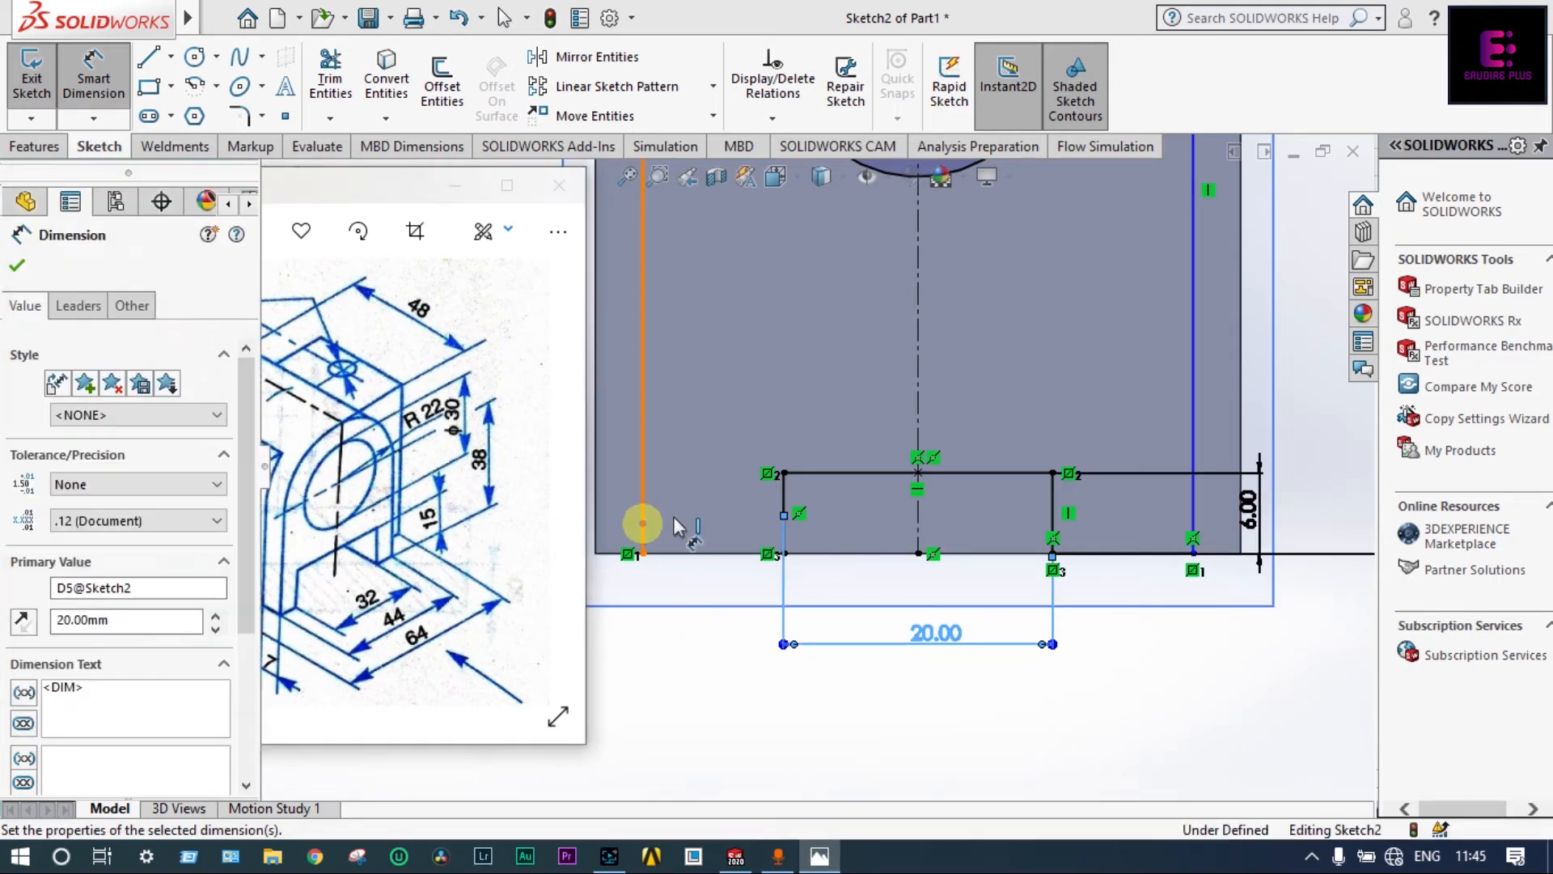
pyautogui.click(1192, 526)
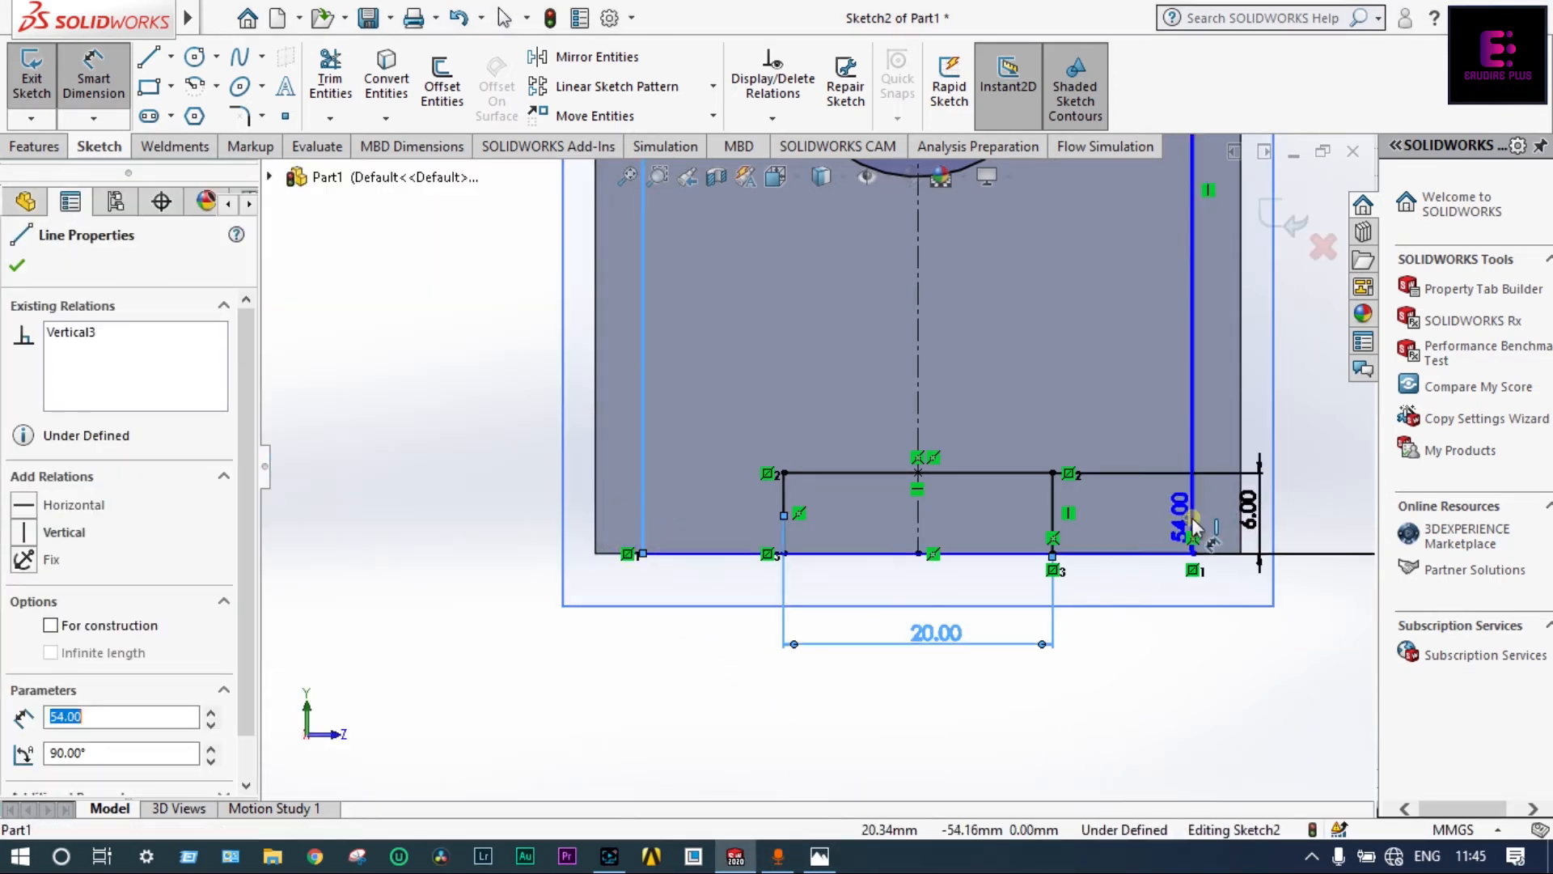
pyautogui.click(939, 712)
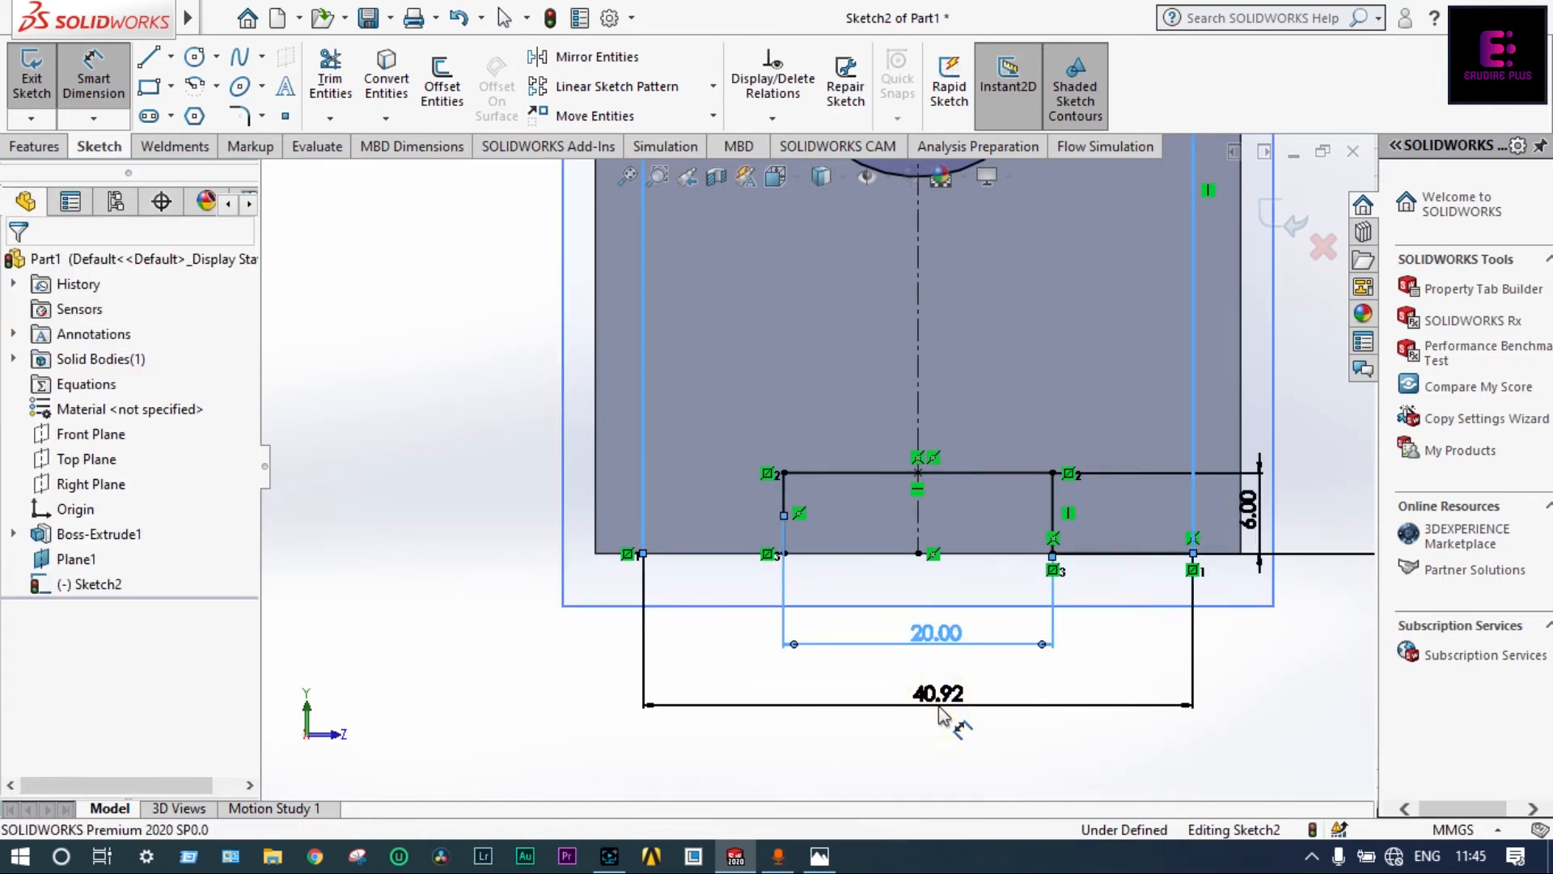
pyautogui.write('34')
pyautogui.press('Return')
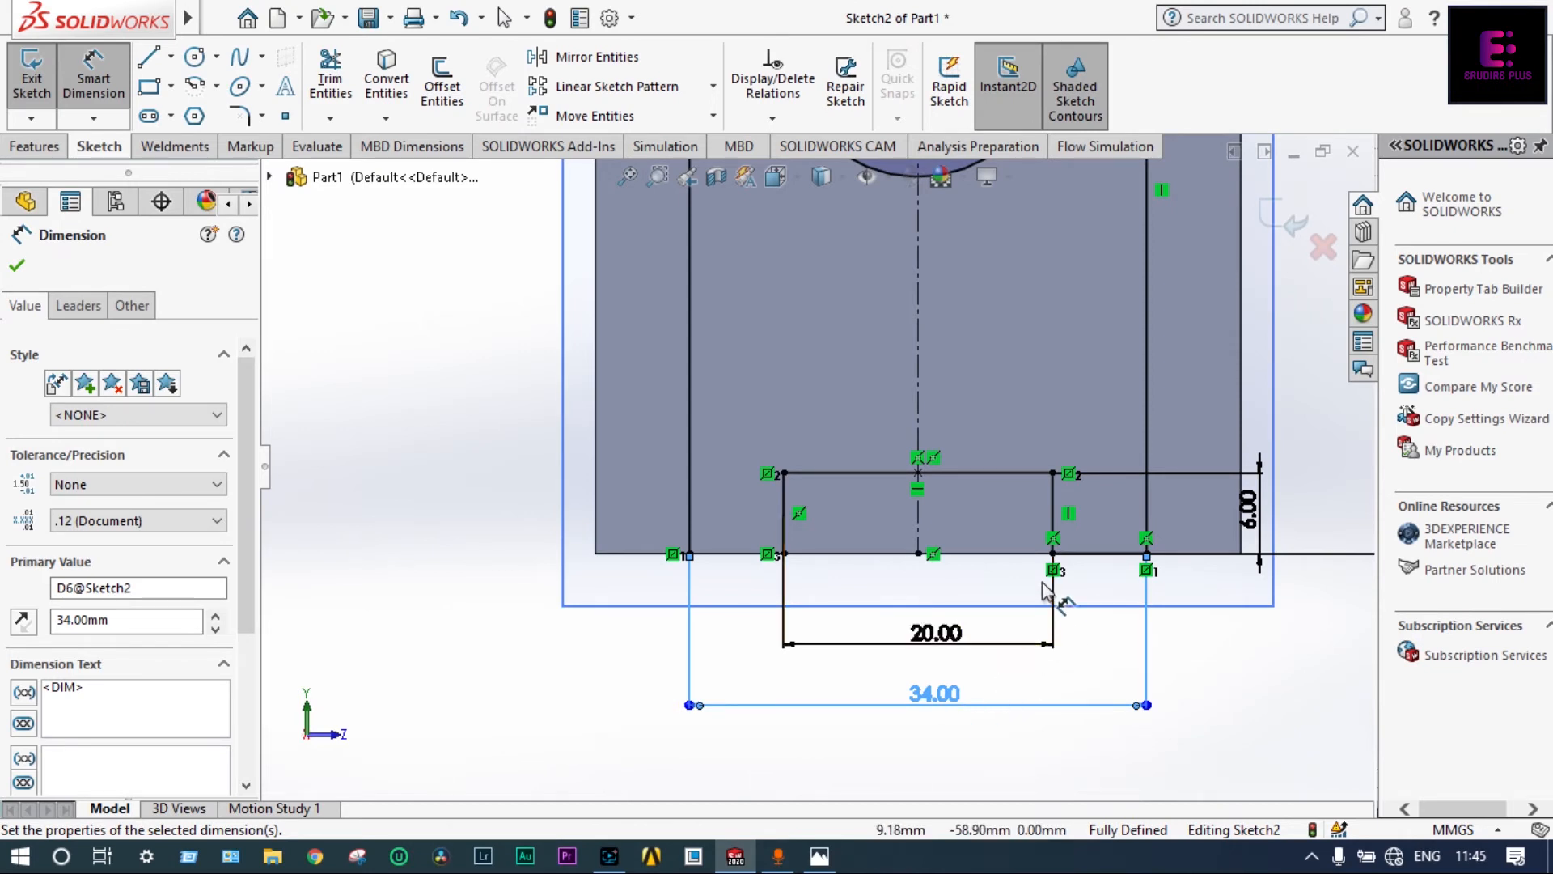
# - Close the profile with a horizontal line from the left outer line's bottom end to the notch's left corner, and exit the sketch
pyautogui.scroll(3, 1052, 596)
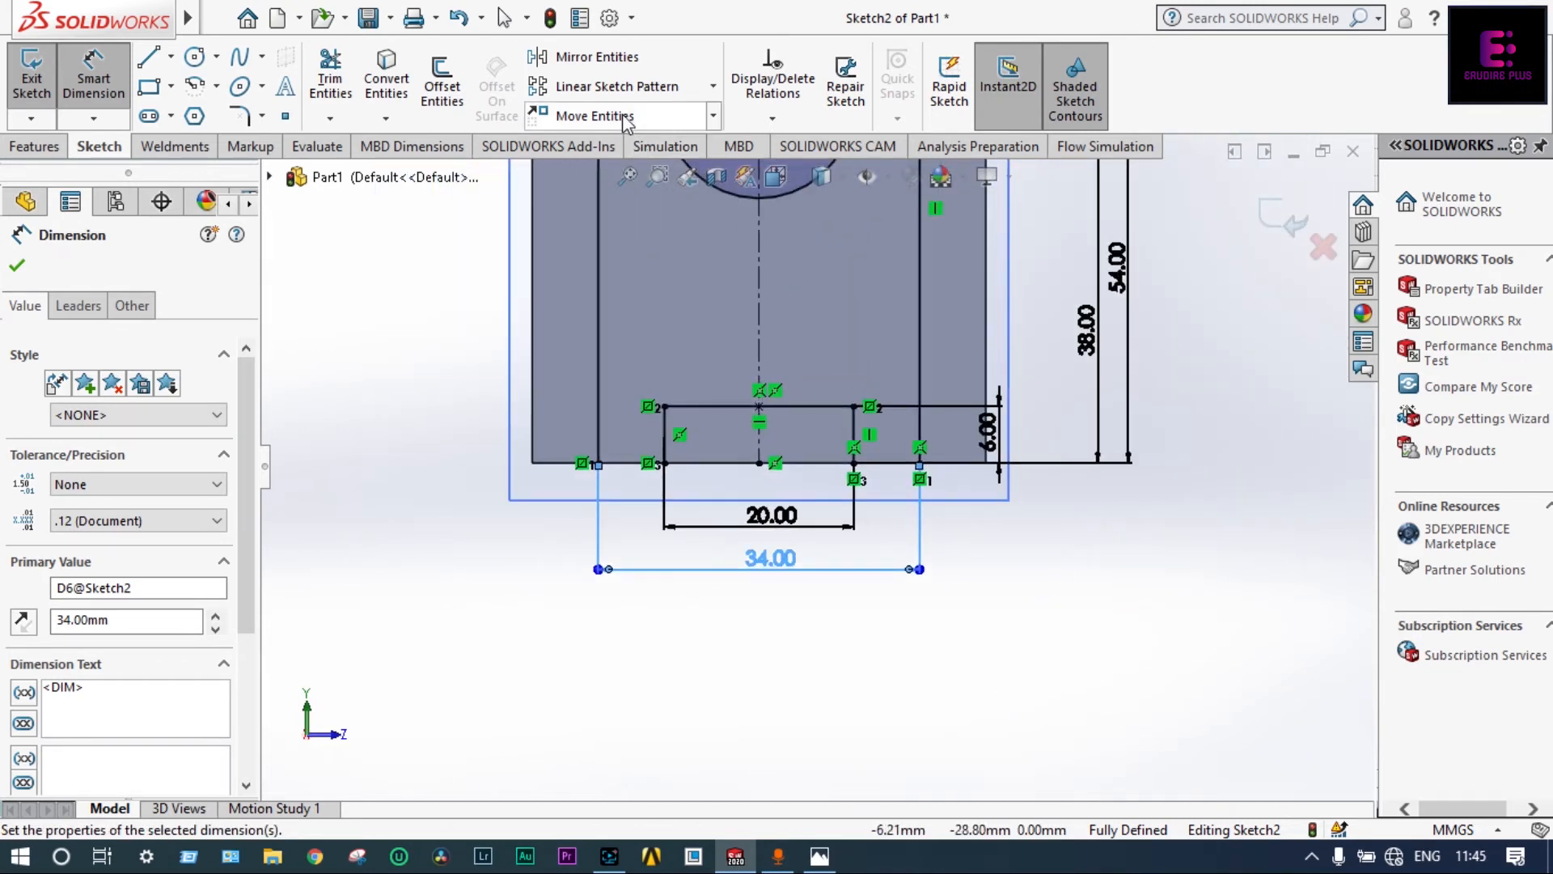
pyautogui.click(627, 176)
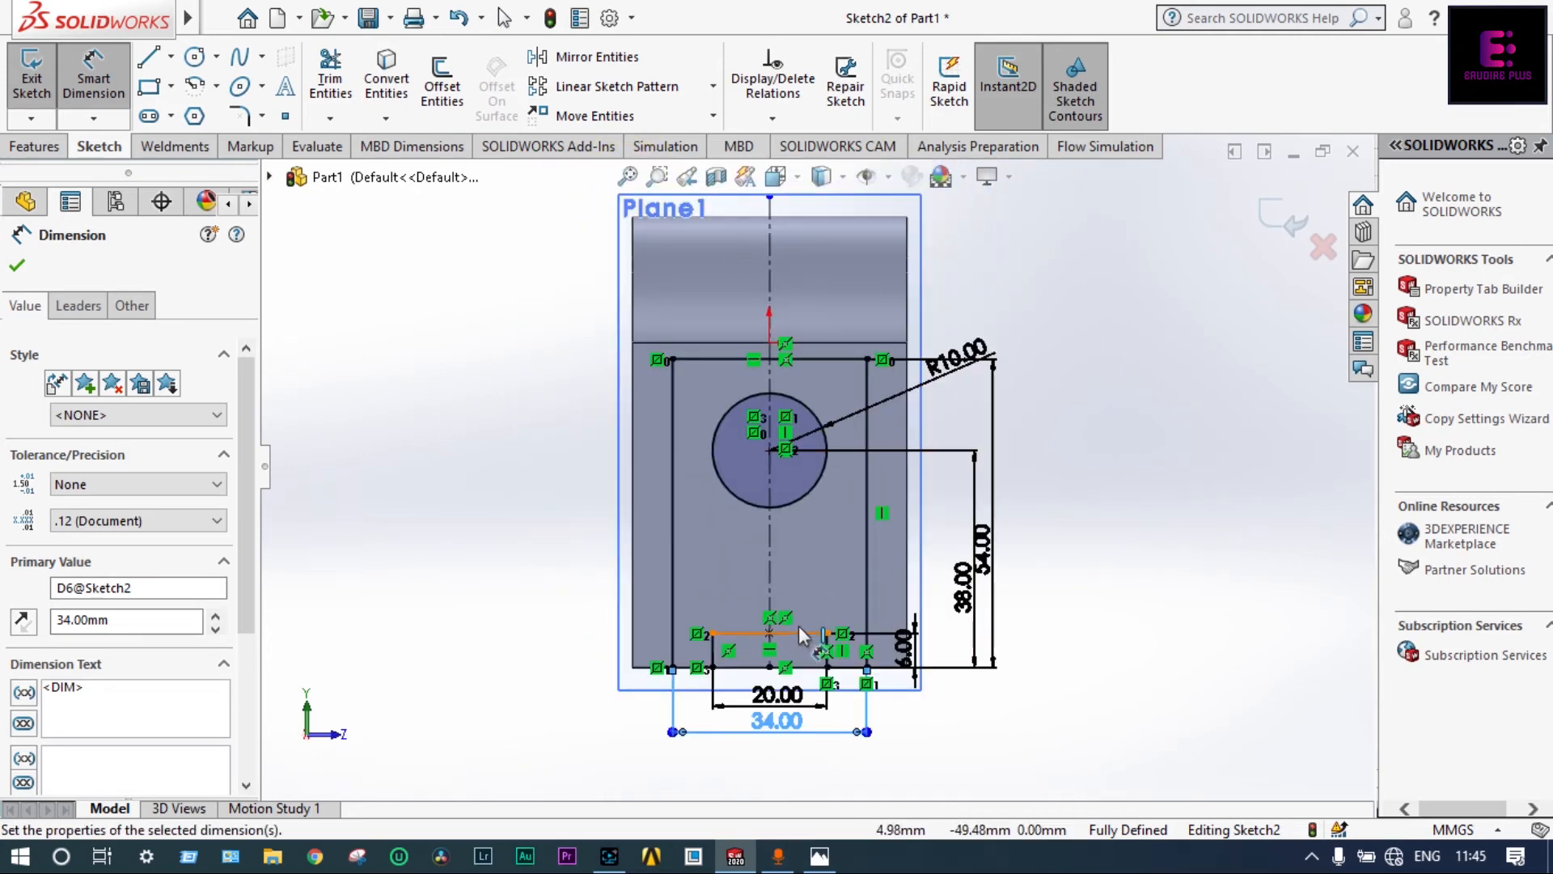
pyautogui.click(820, 855)
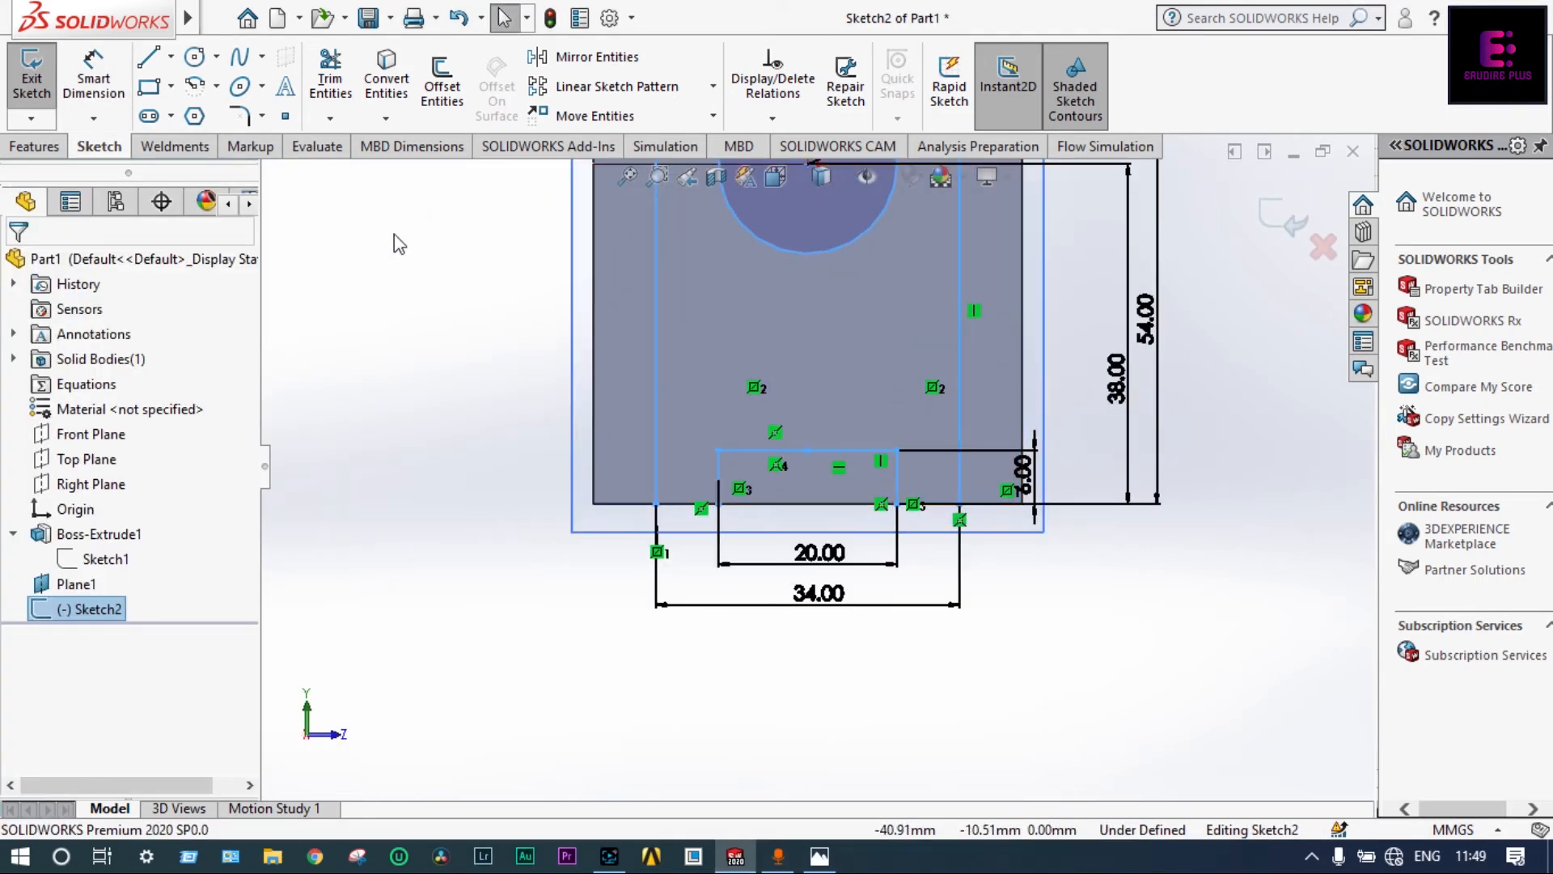
pyautogui.click(150, 60)
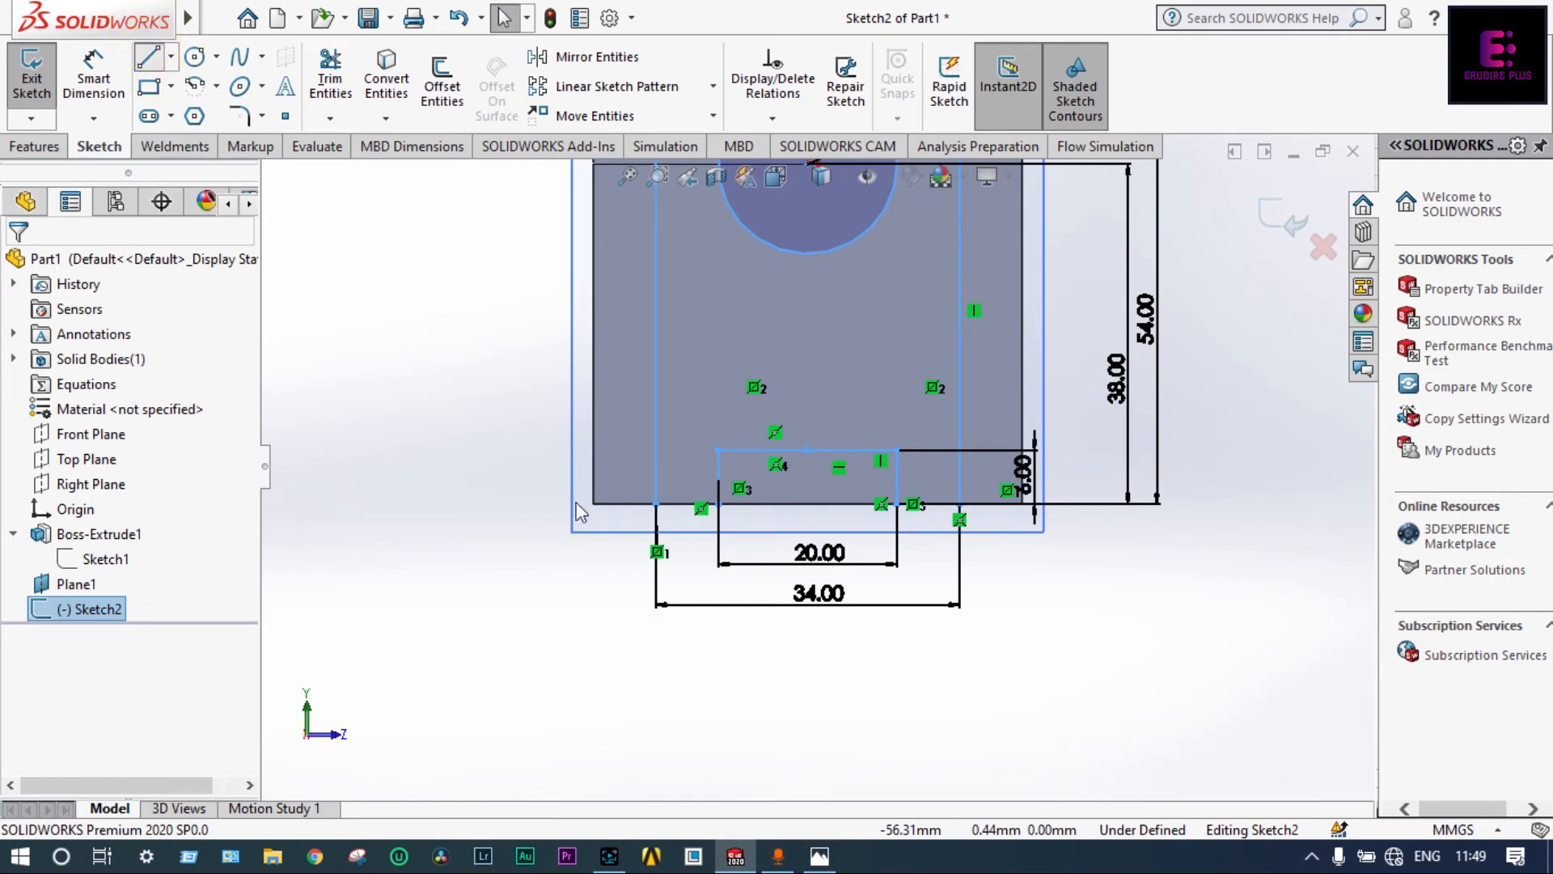
pyautogui.click(656, 504)
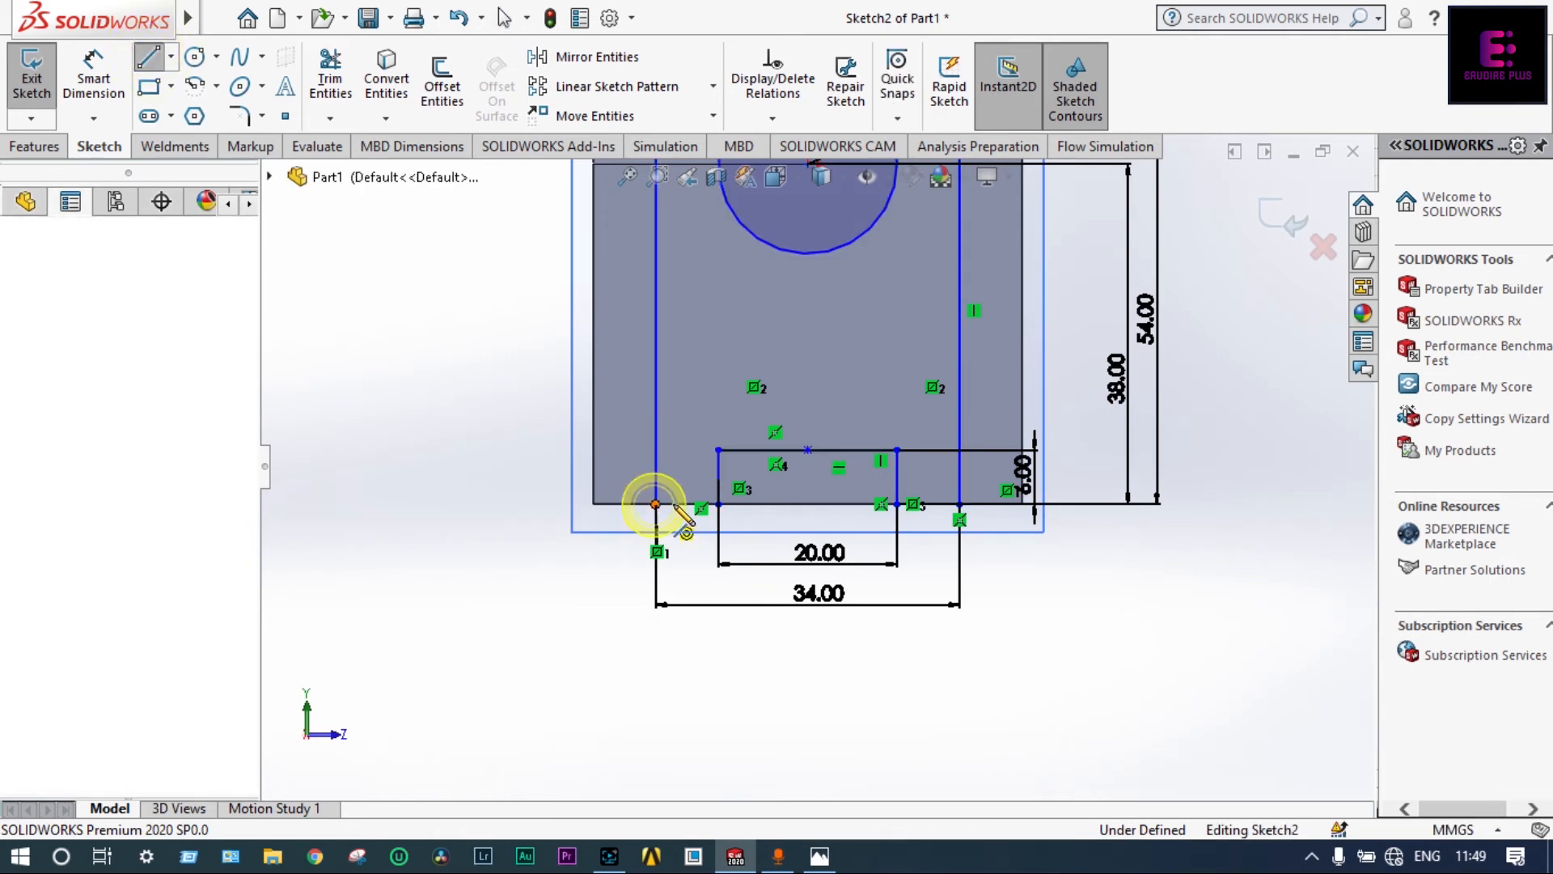
pyautogui.doubleClick(719, 504)
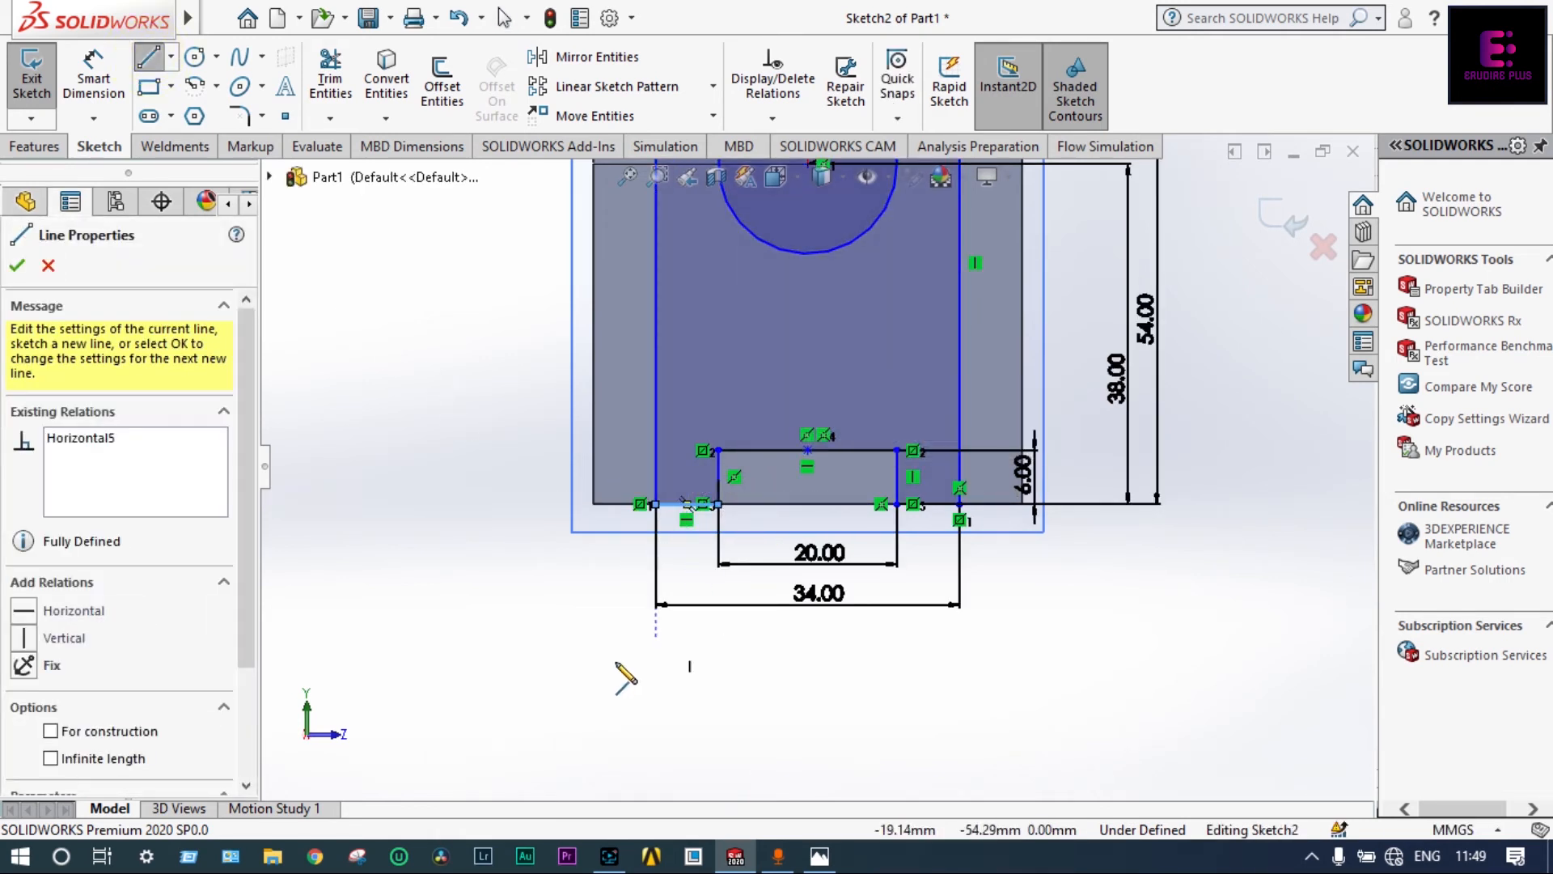
pyautogui.click(17, 265)
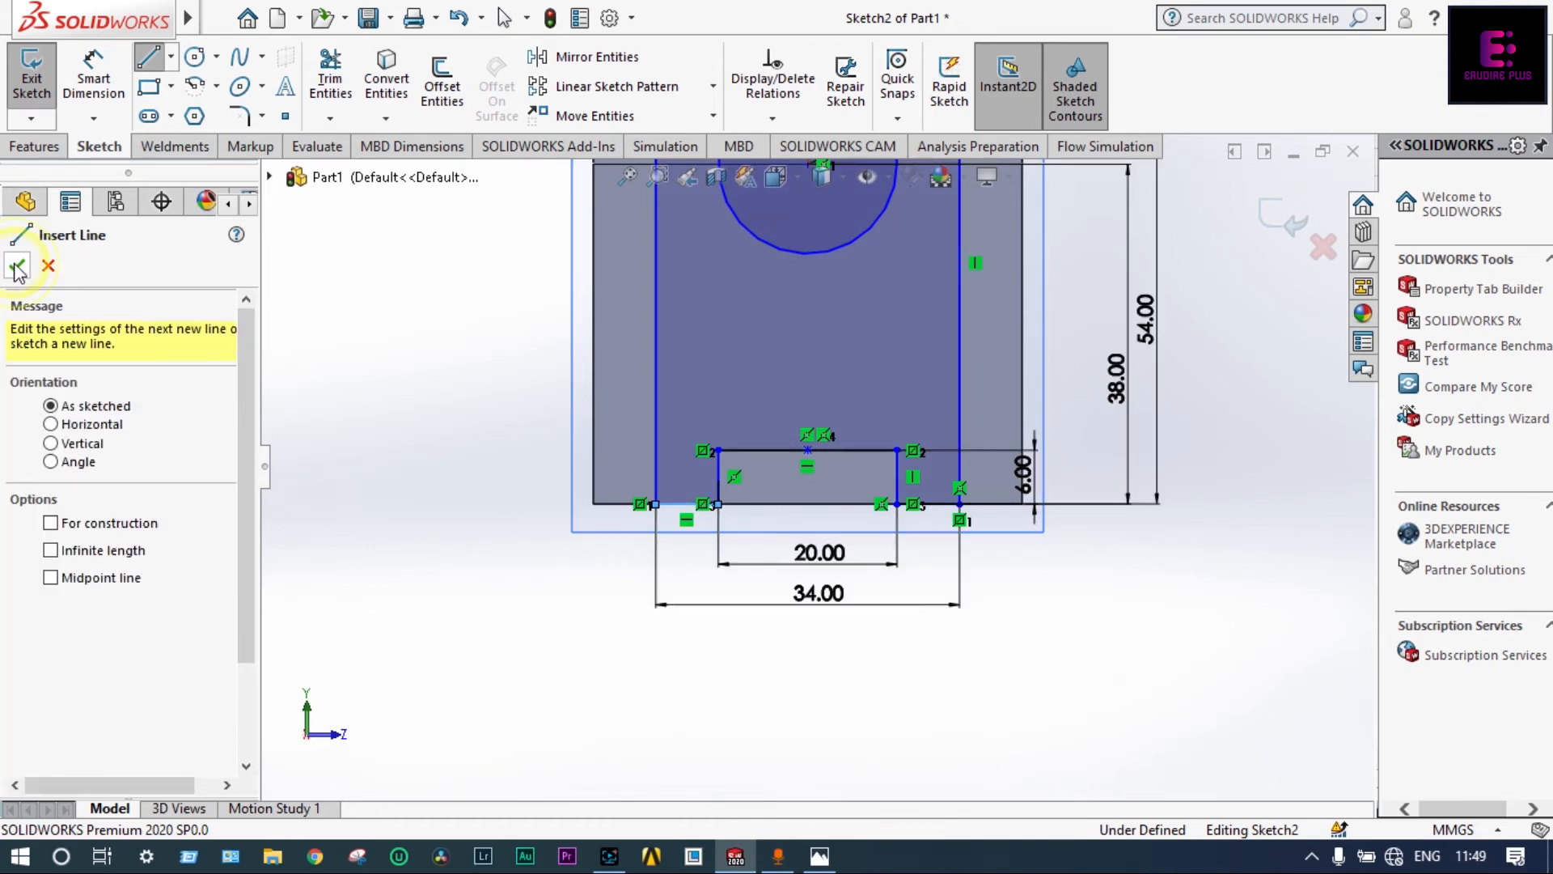
pyautogui.click(1275, 231)
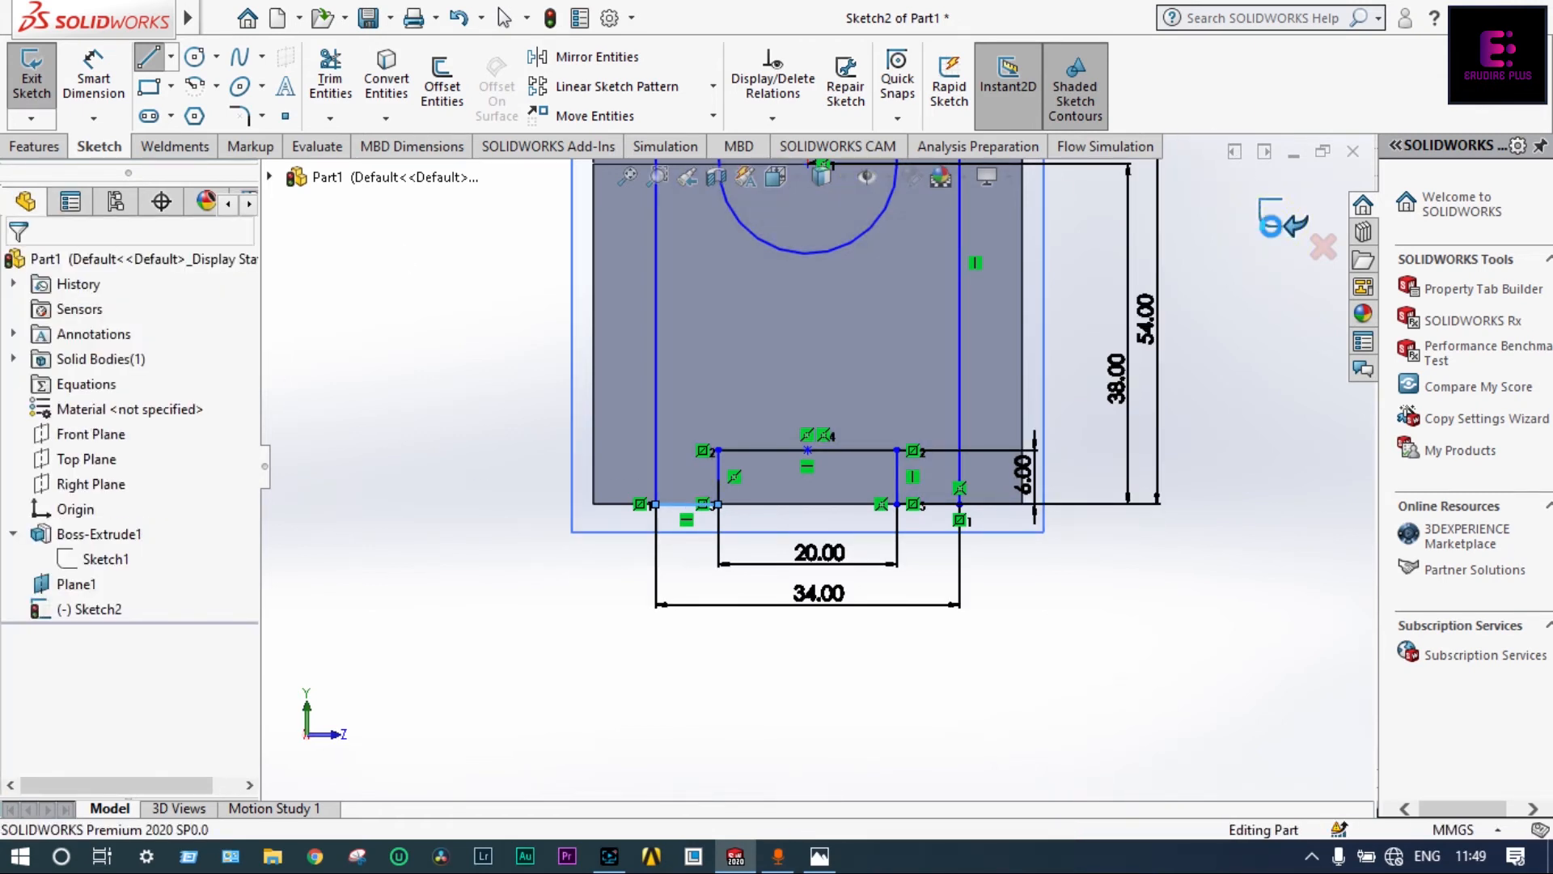
# - Extrude the side block profile in the reversed direction, toward the arched body, with the Up To Next end condition
pyautogui.click(90, 609)
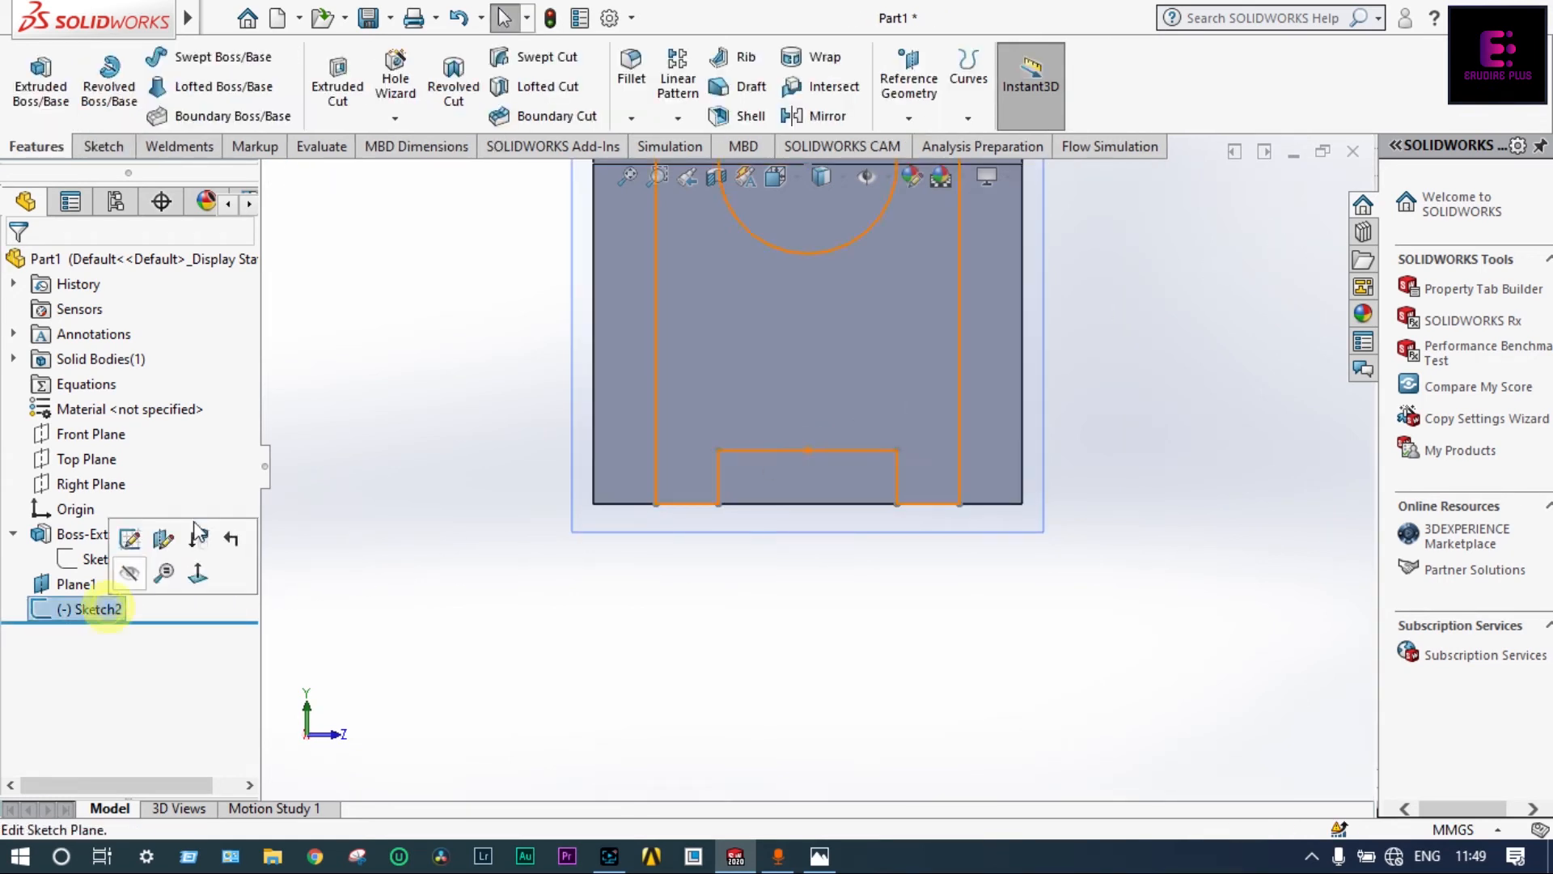
pyautogui.click(40, 85)
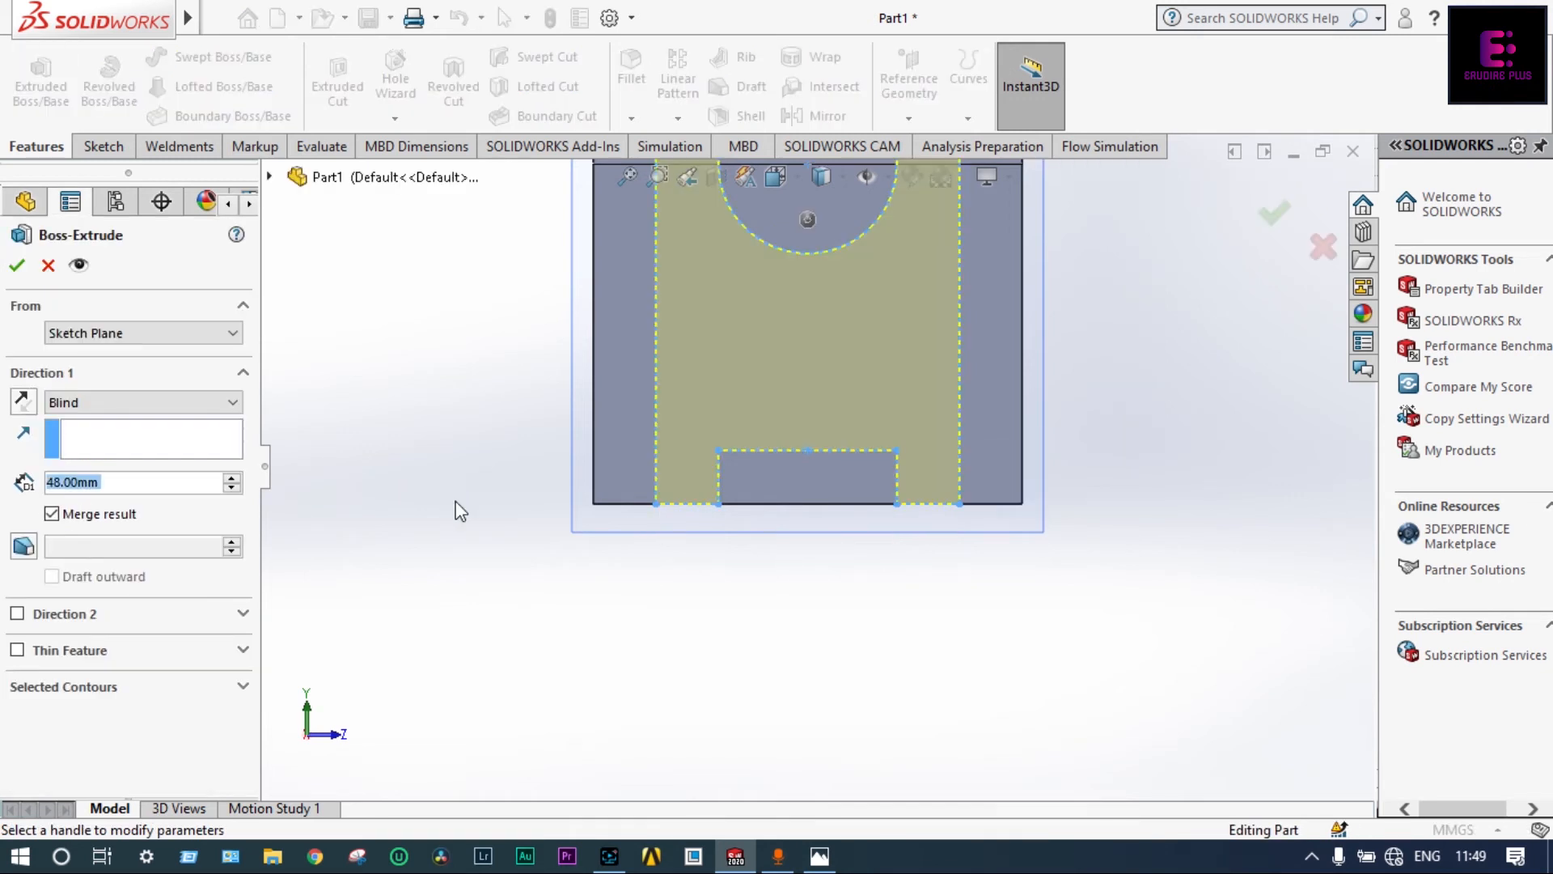
pyautogui.moveTo(482, 500); pyautogui.dragTo(469, 506, button='middle')
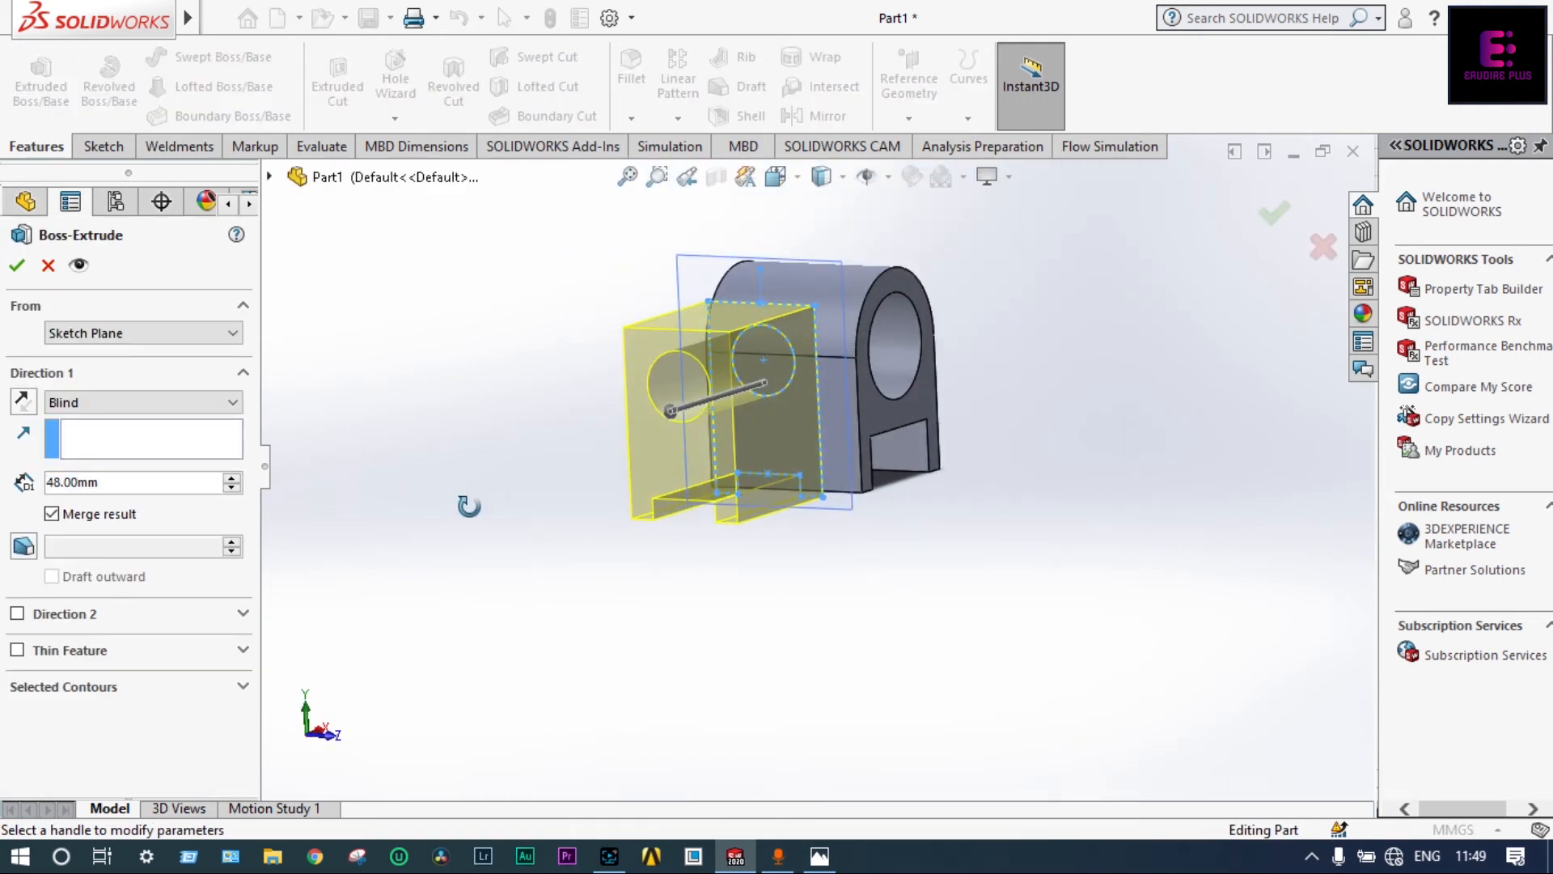
pyautogui.click(25, 402)
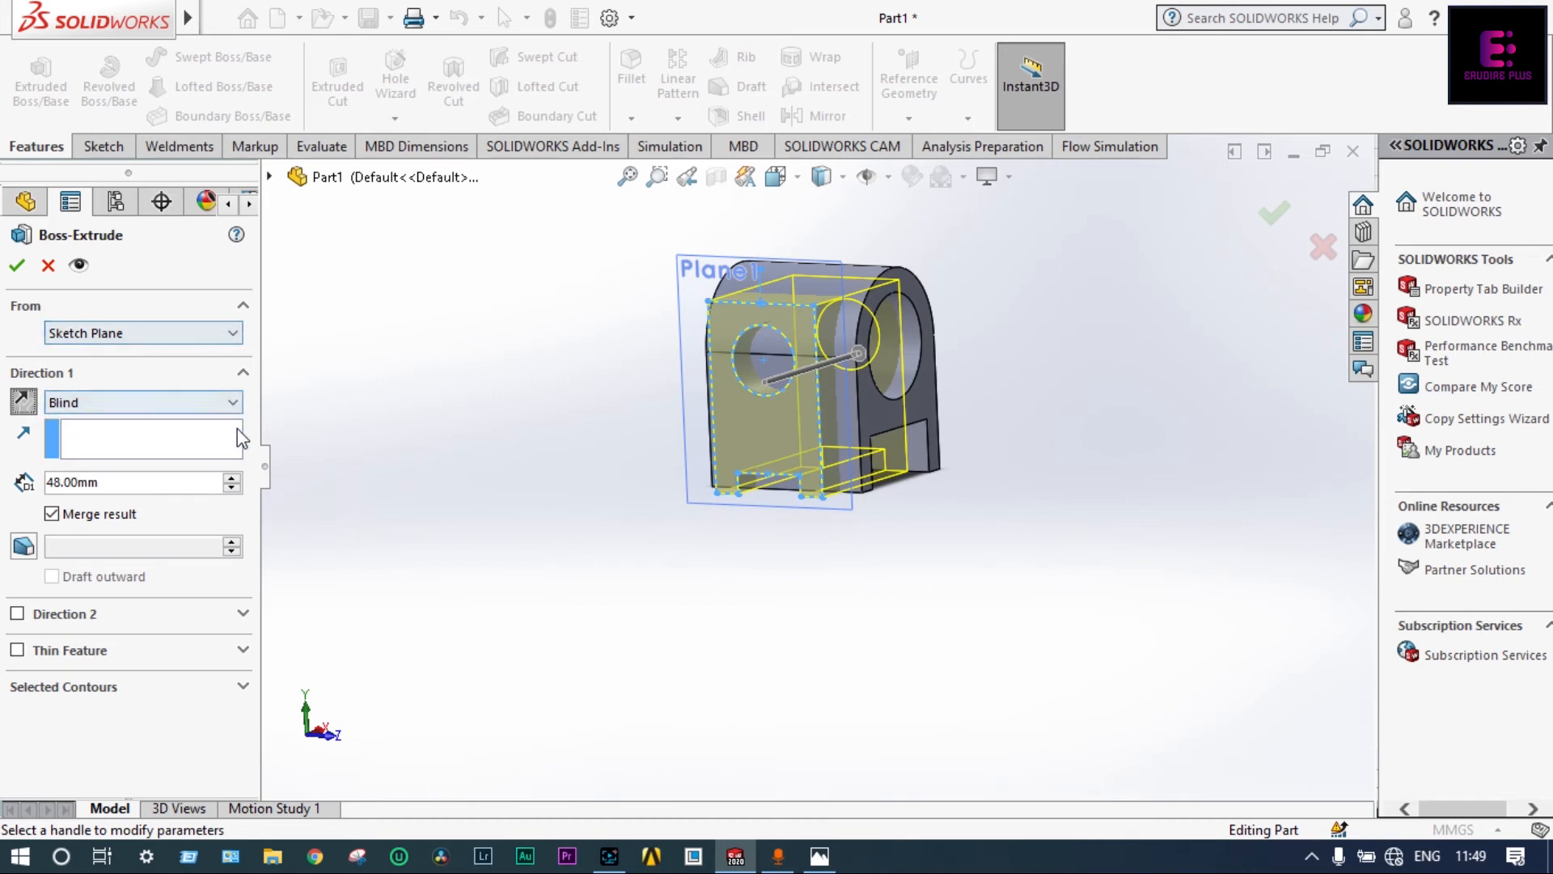
pyautogui.click(237, 405)
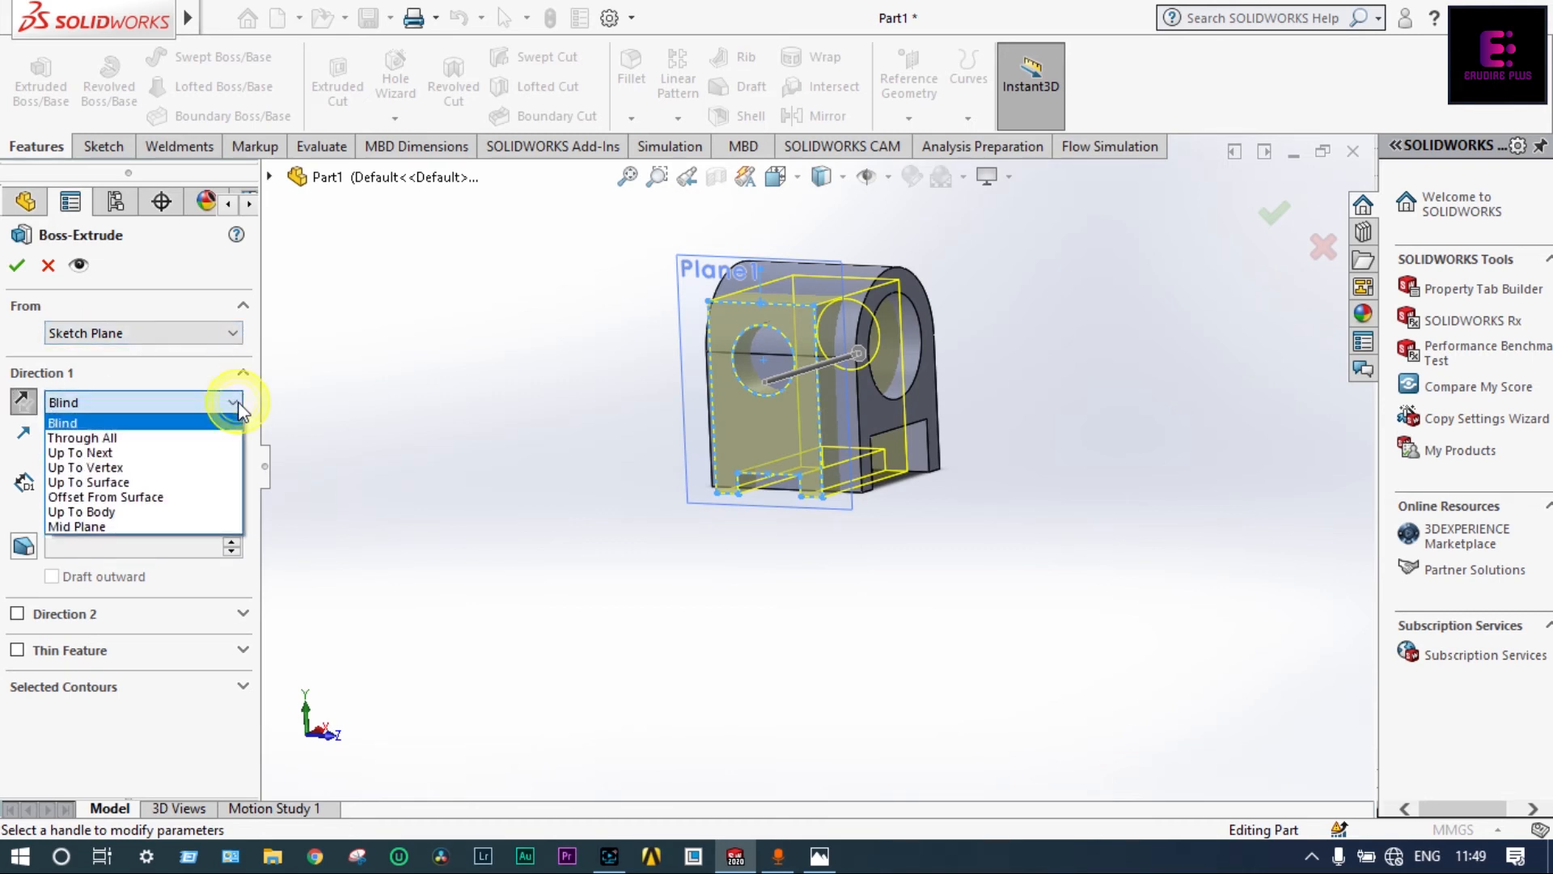
pyautogui.click(188, 453)
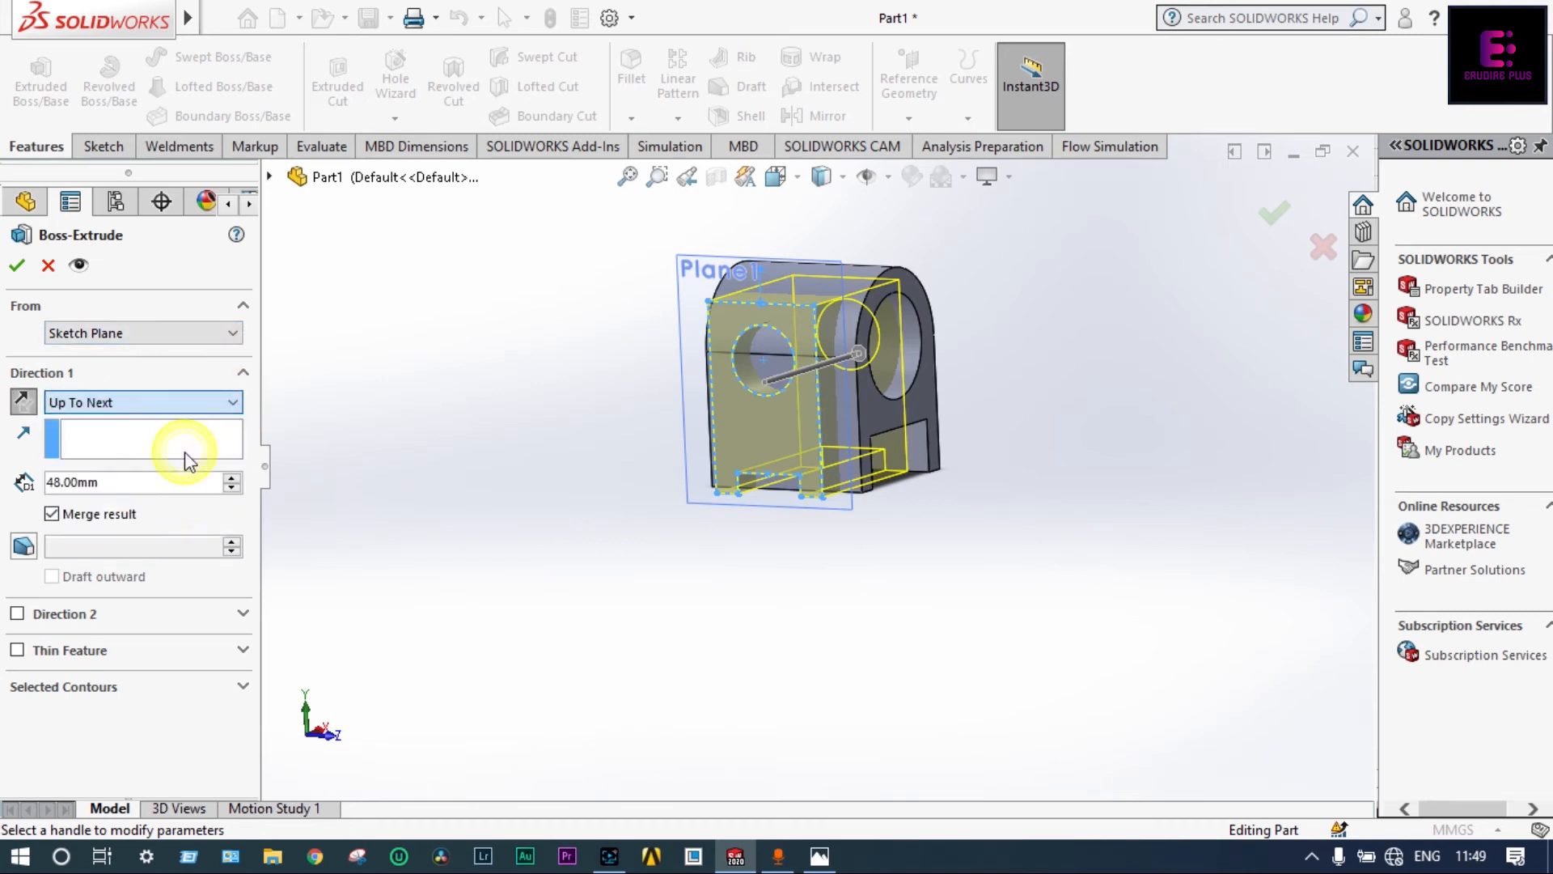
pyautogui.click(17, 267)
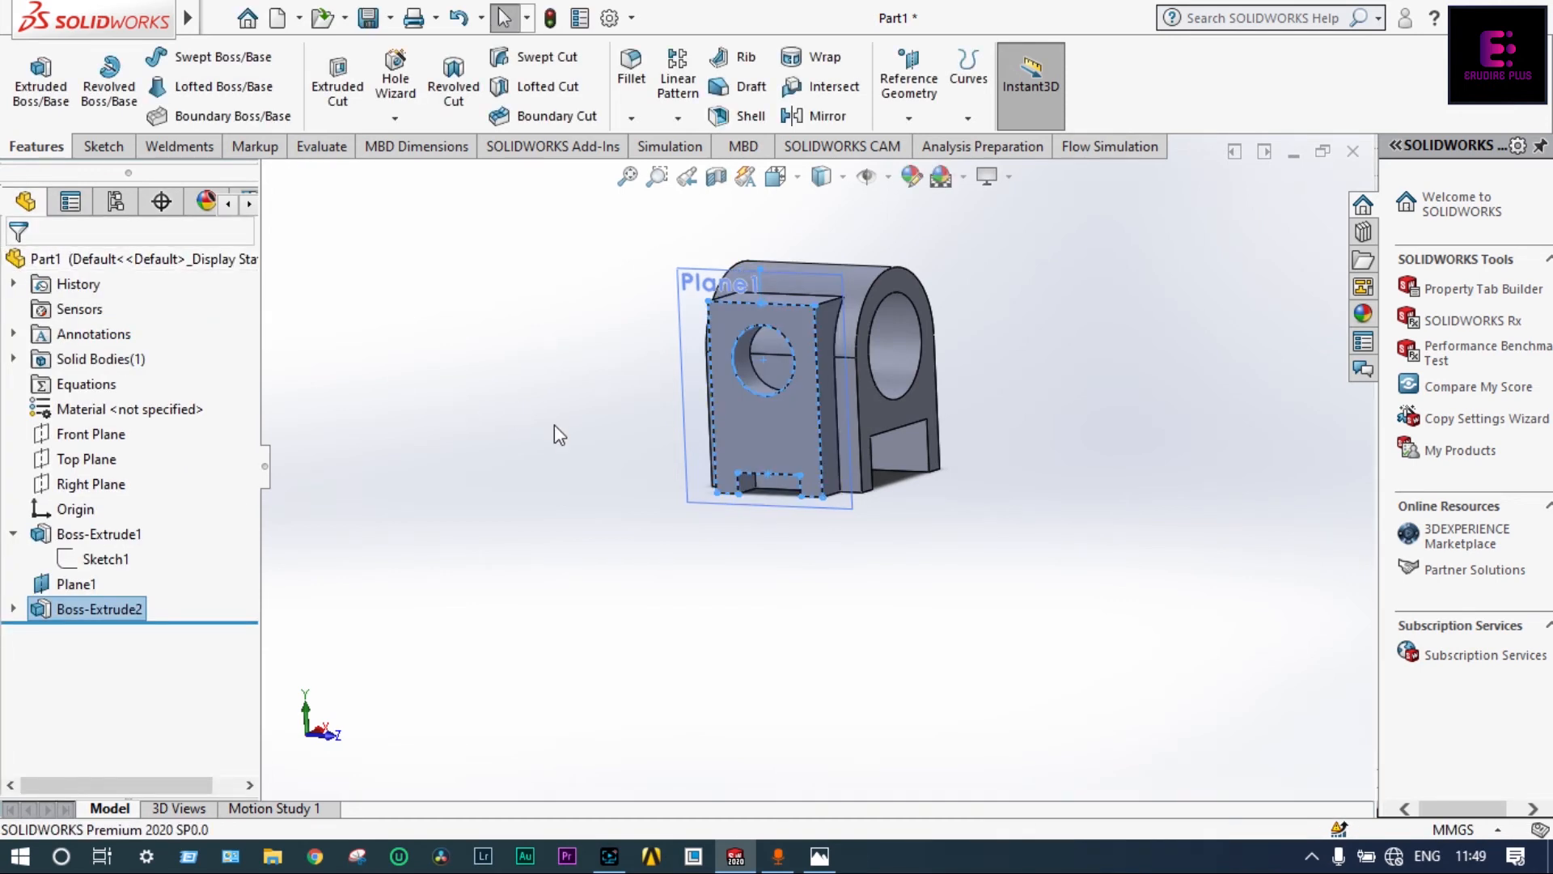
# - Sketch a circle of about 3.7 mm radius on the side block's top face, with its centre horizontally aligned with the origin
pyautogui.moveTo(555, 439); pyautogui.dragTo(516, 544, button='middle')
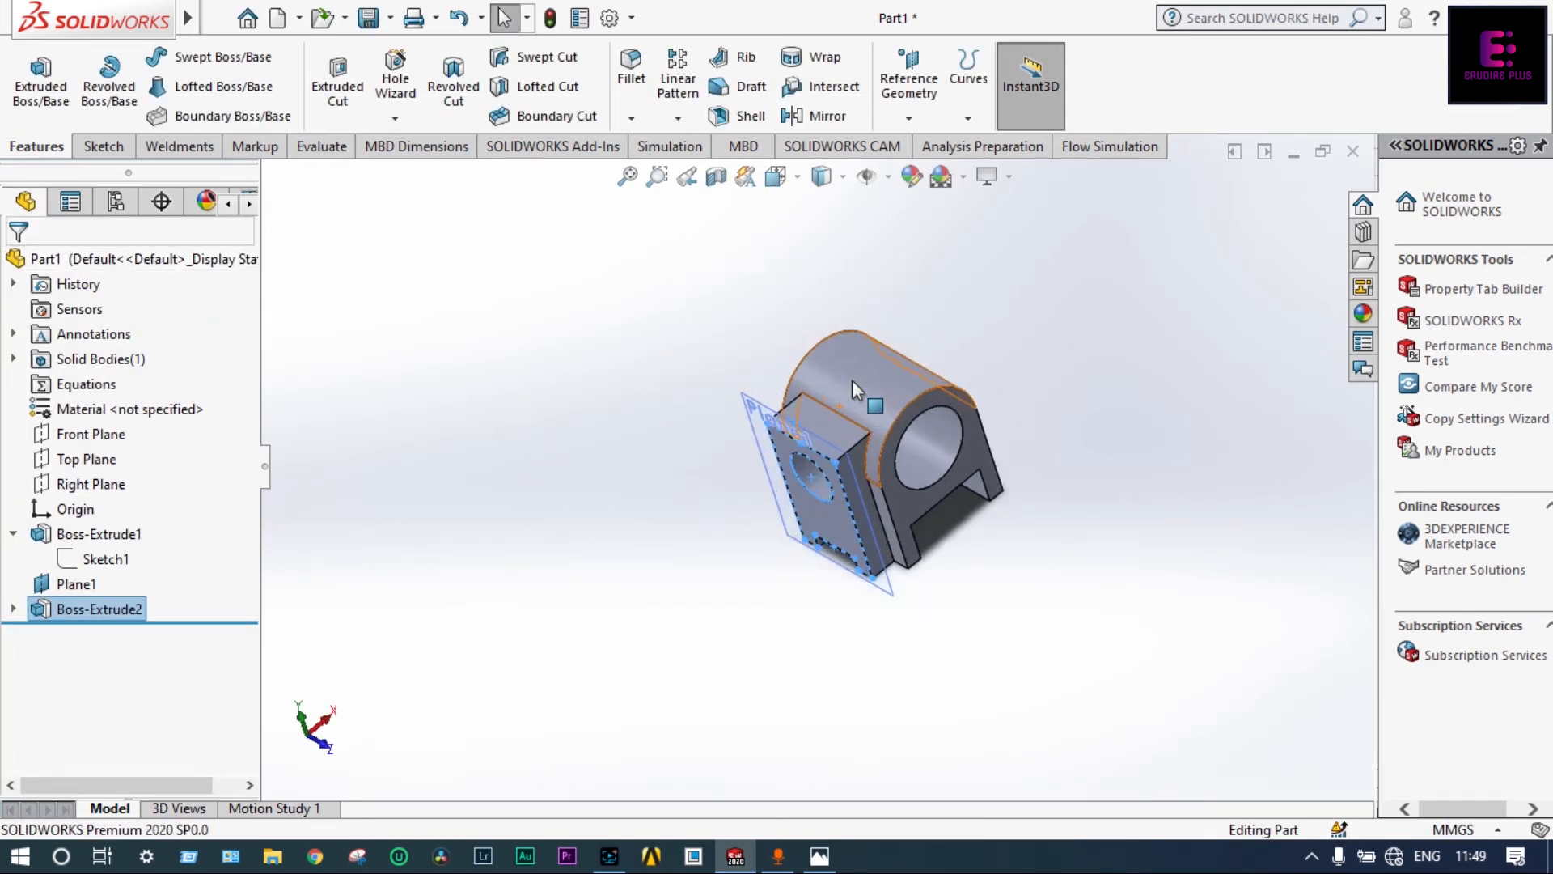
pyautogui.scroll(-4, 809, 440)
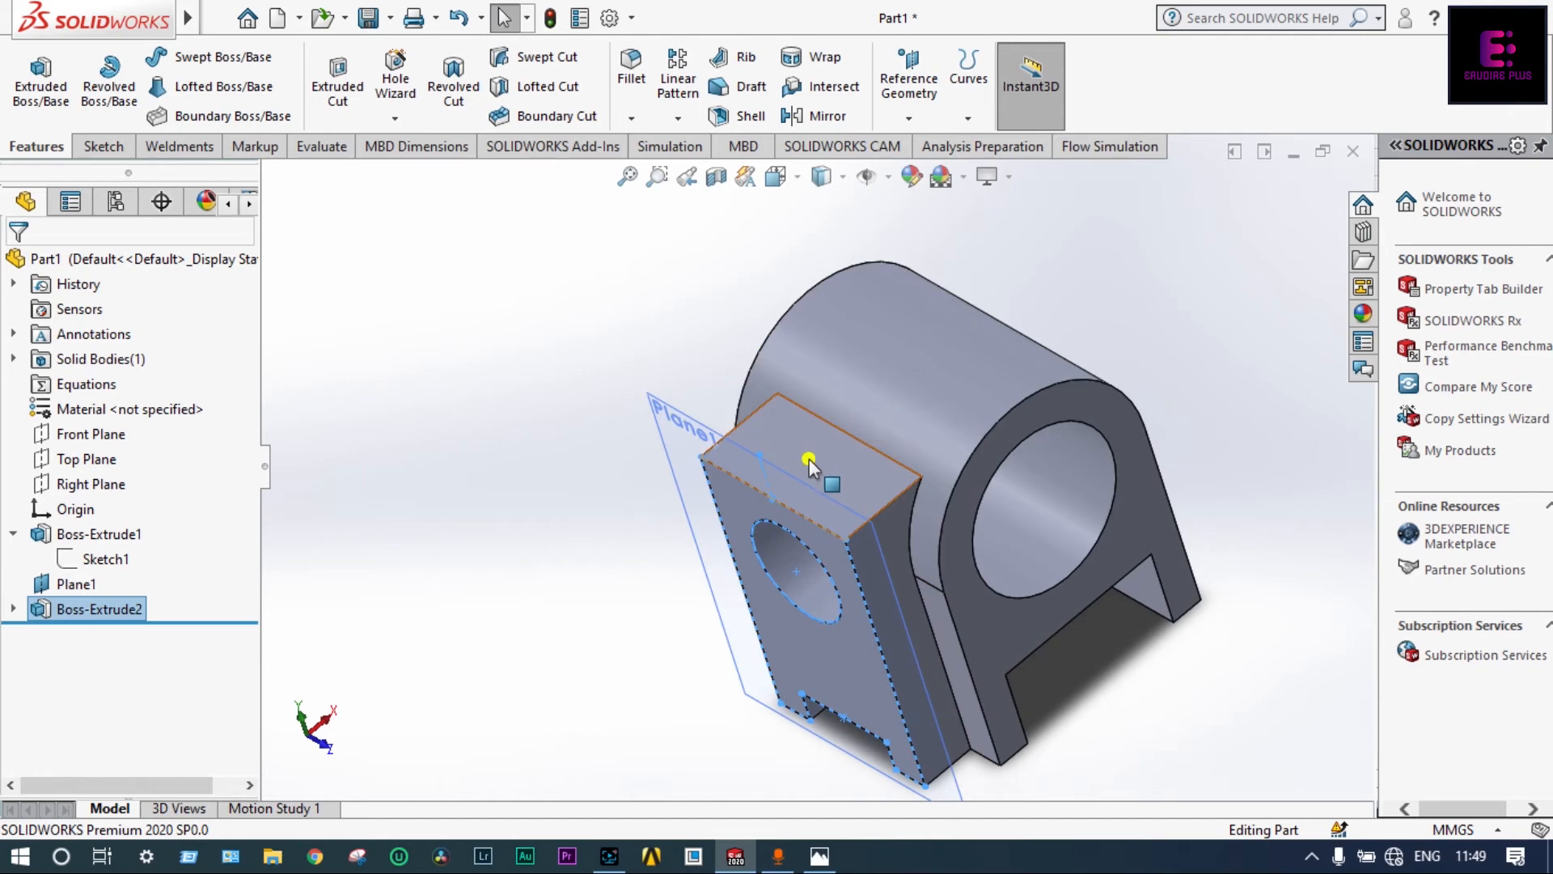
pyautogui.click(809, 462)
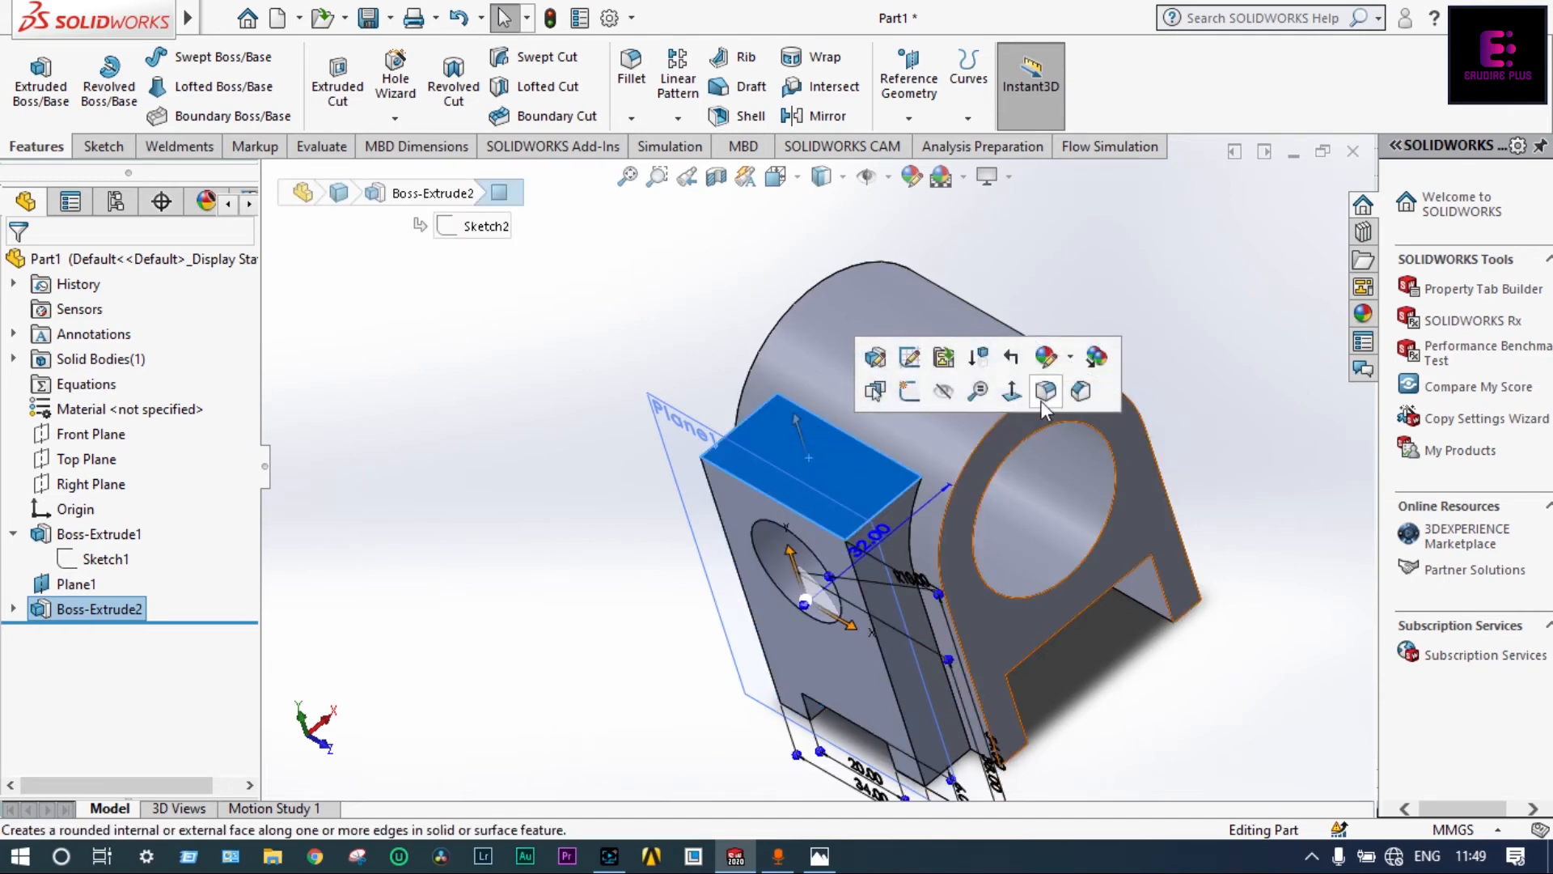
pyautogui.click(1007, 390)
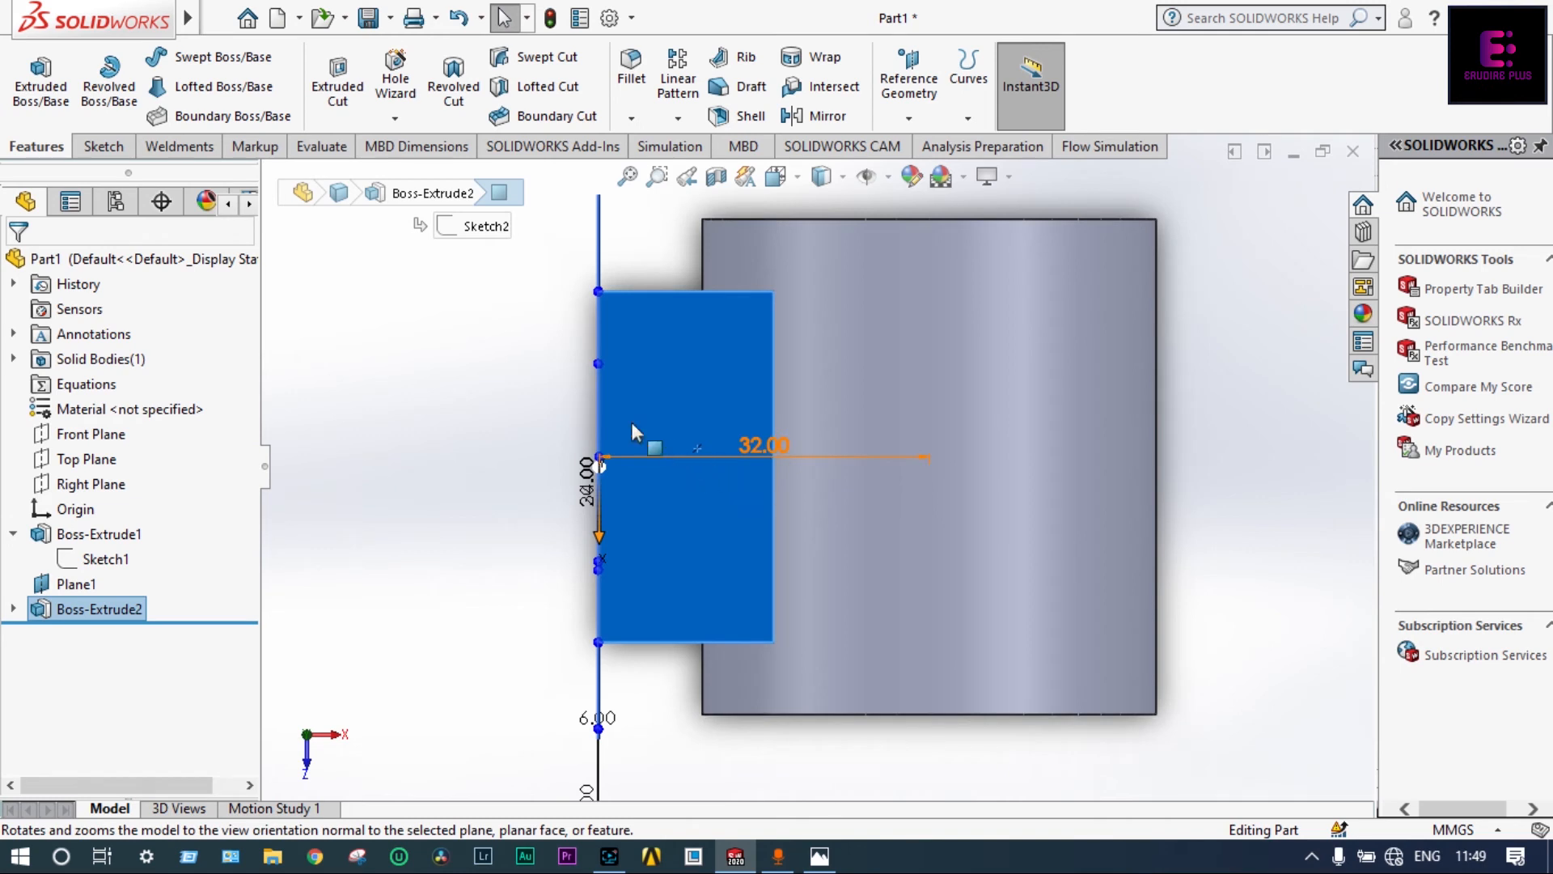
pyautogui.click(103, 146)
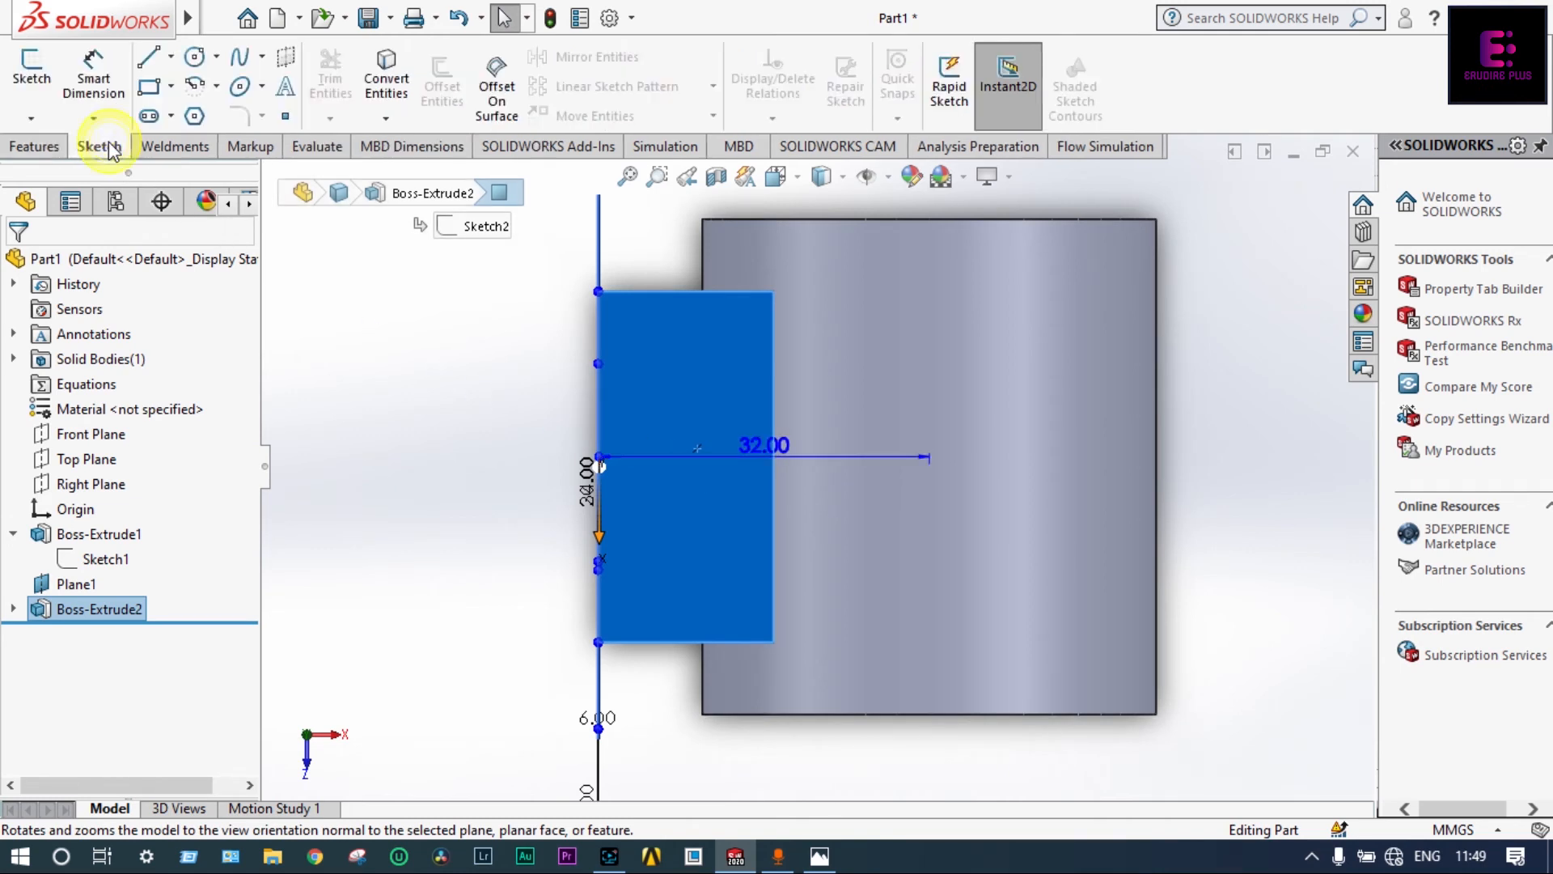
pyautogui.click(195, 57)
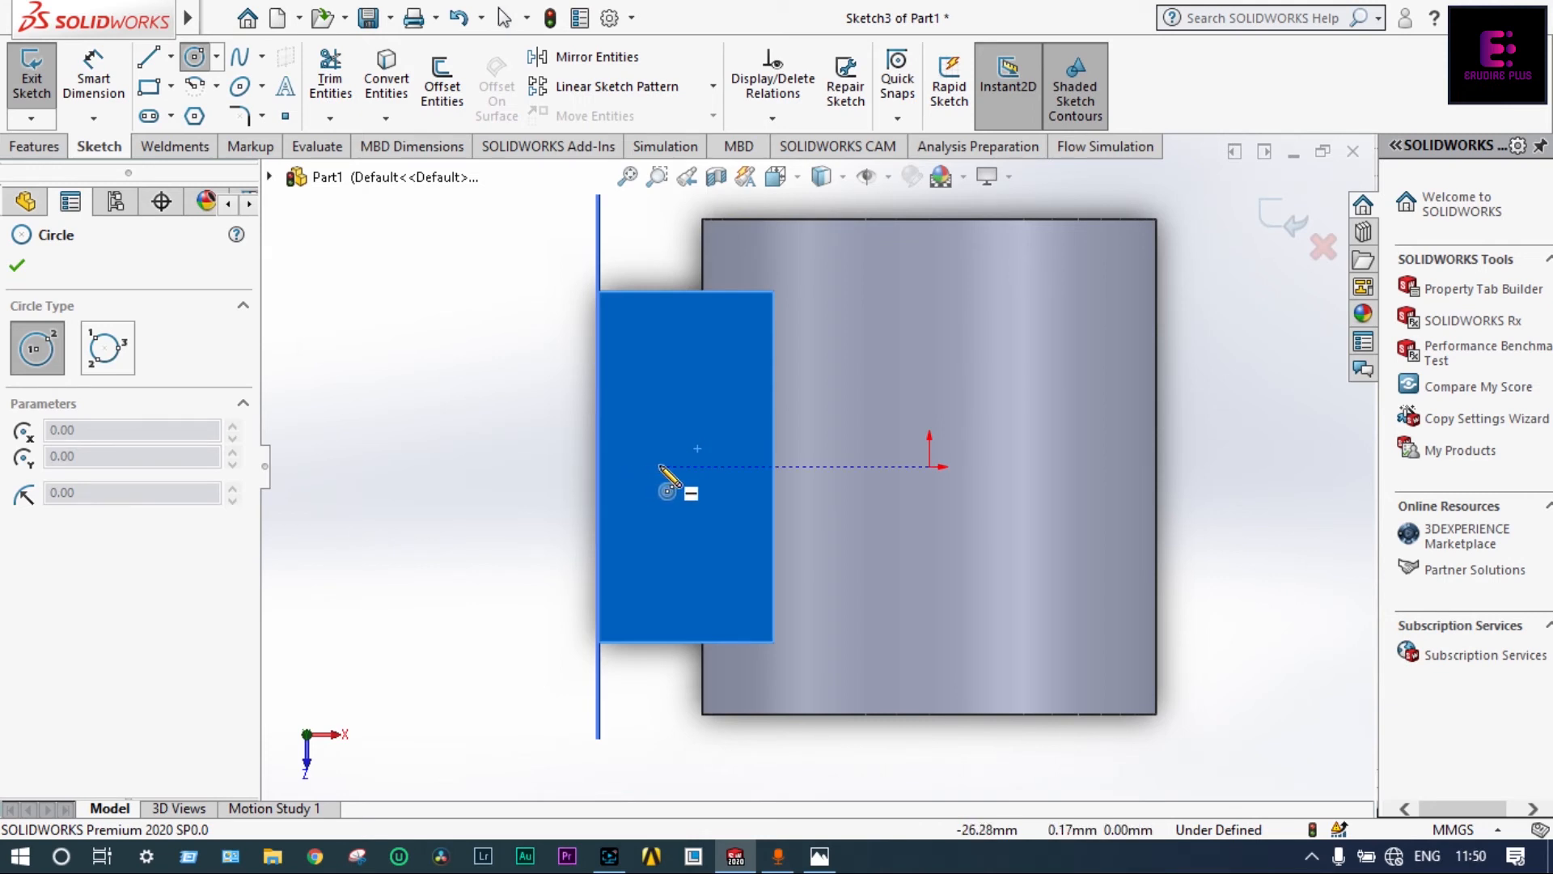
pyautogui.click(668, 467)
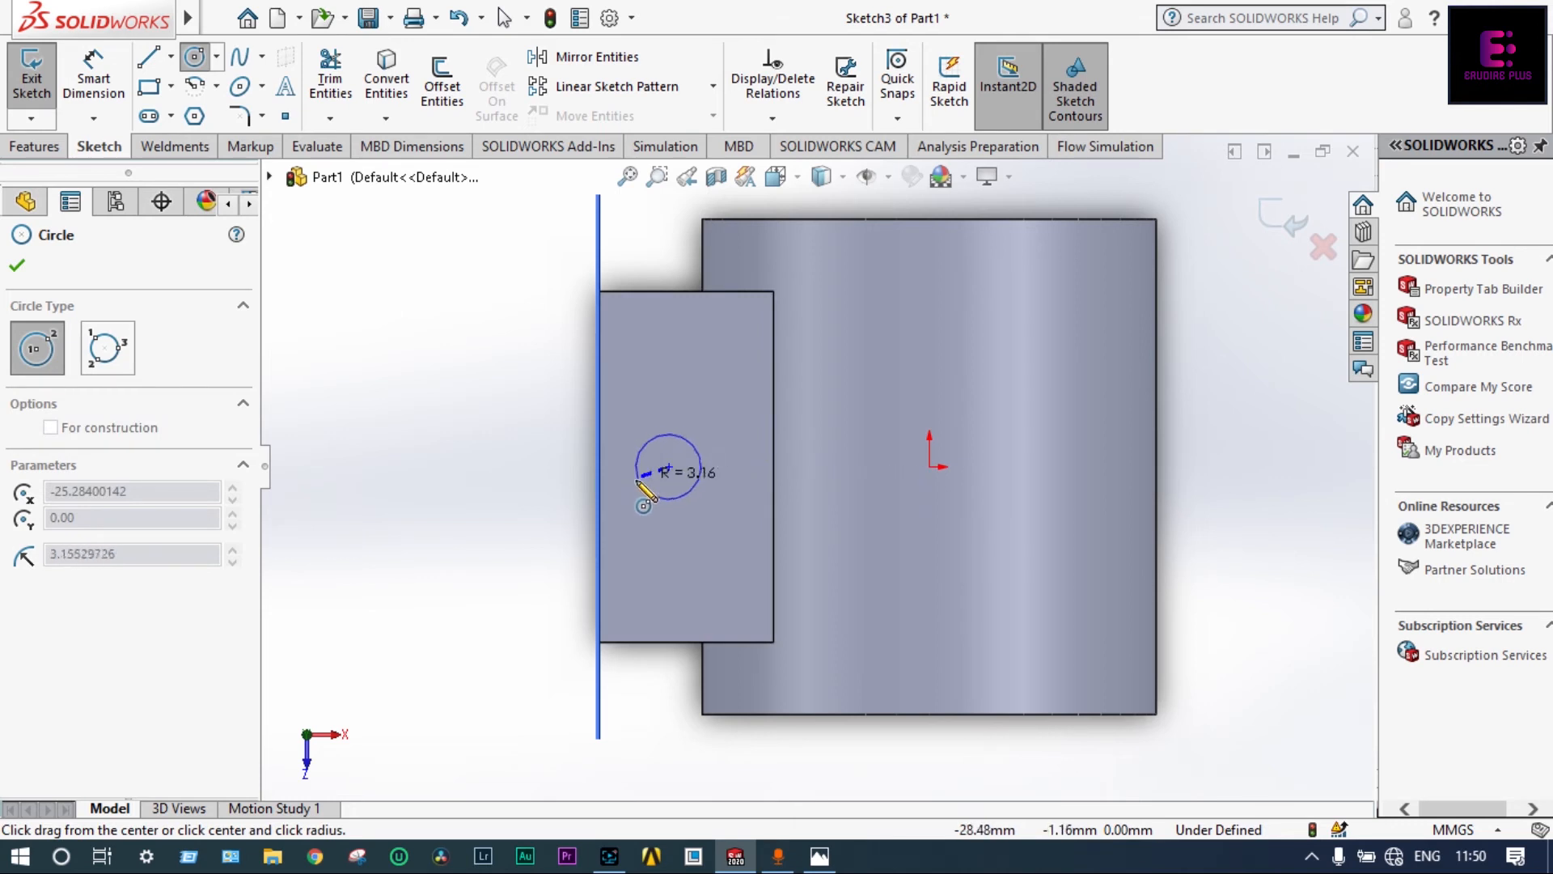
pyautogui.click(635, 483)
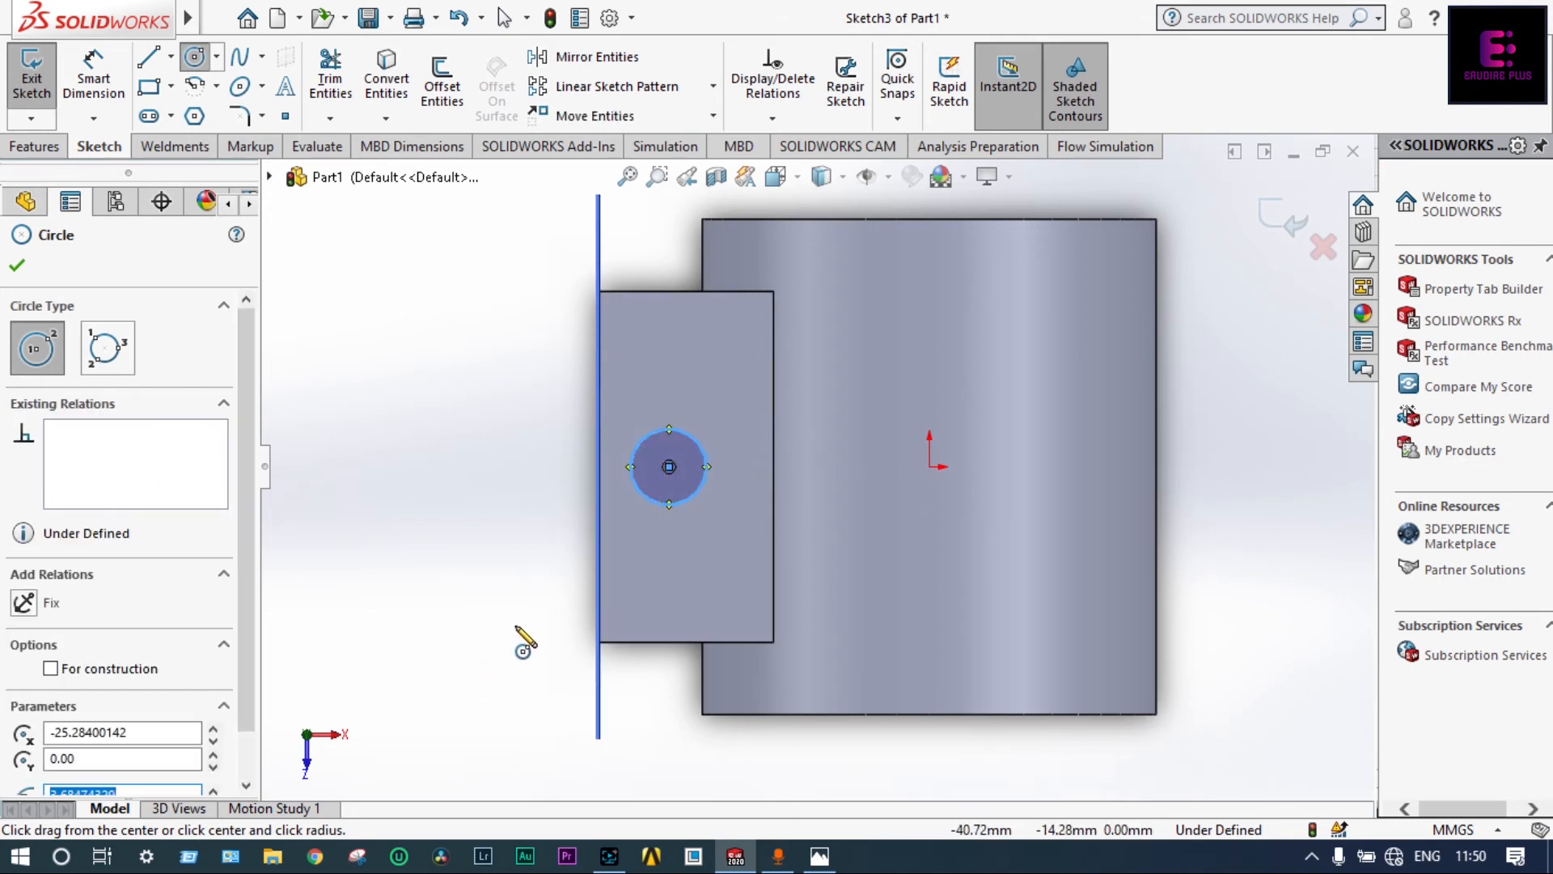
# - Dimension the horizontal distance from the circle's centre to the origin as 24 mm, per the reference drawing
pyautogui.click(819, 859)
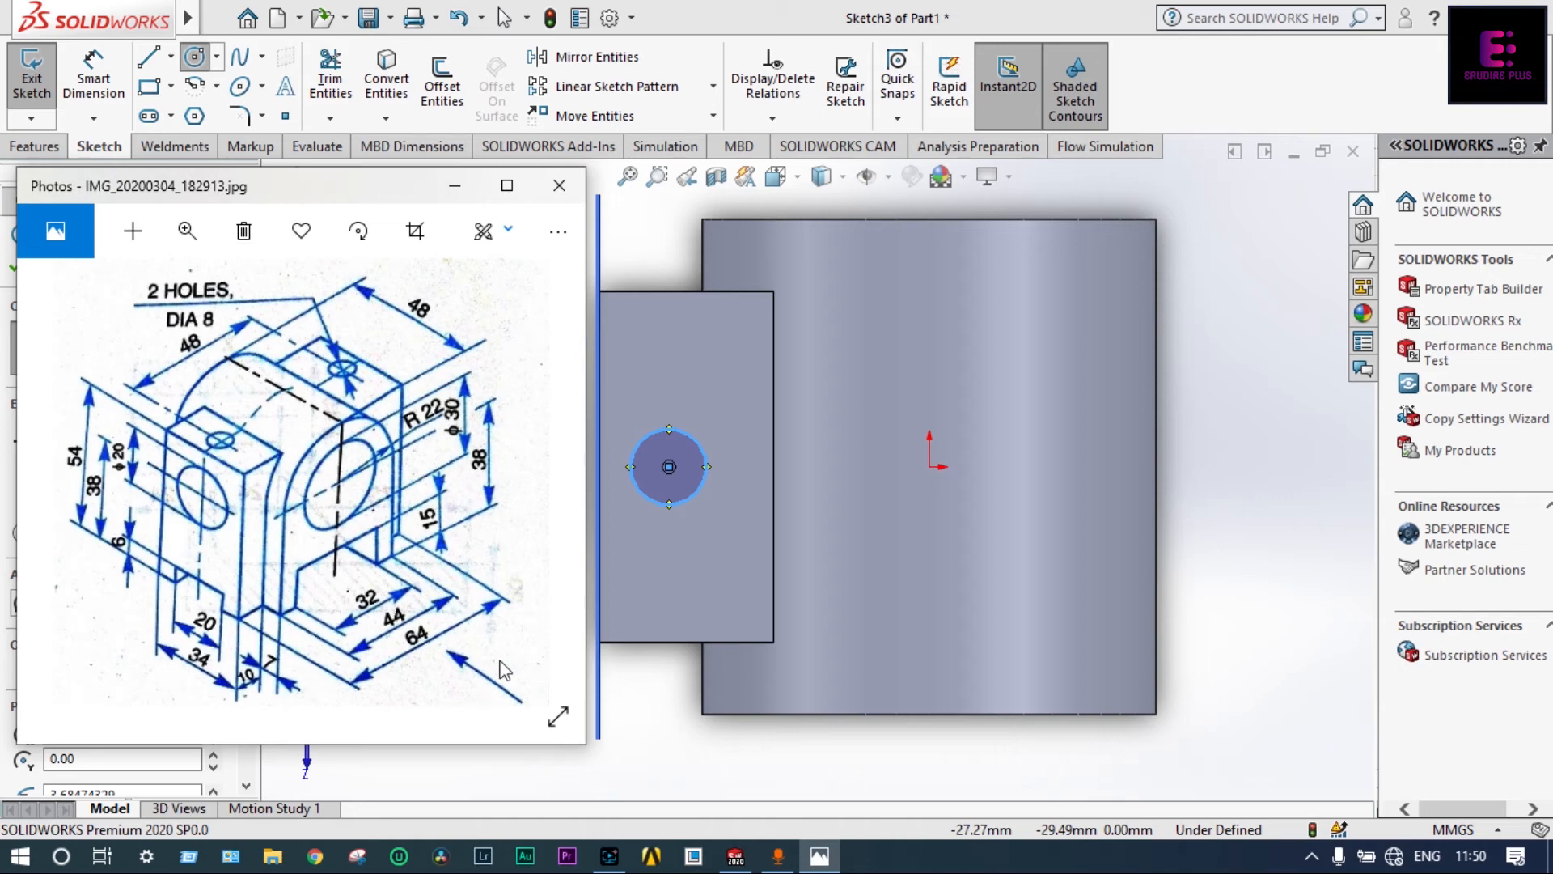
pyautogui.click(91, 78)
pyautogui.click(91, 78)
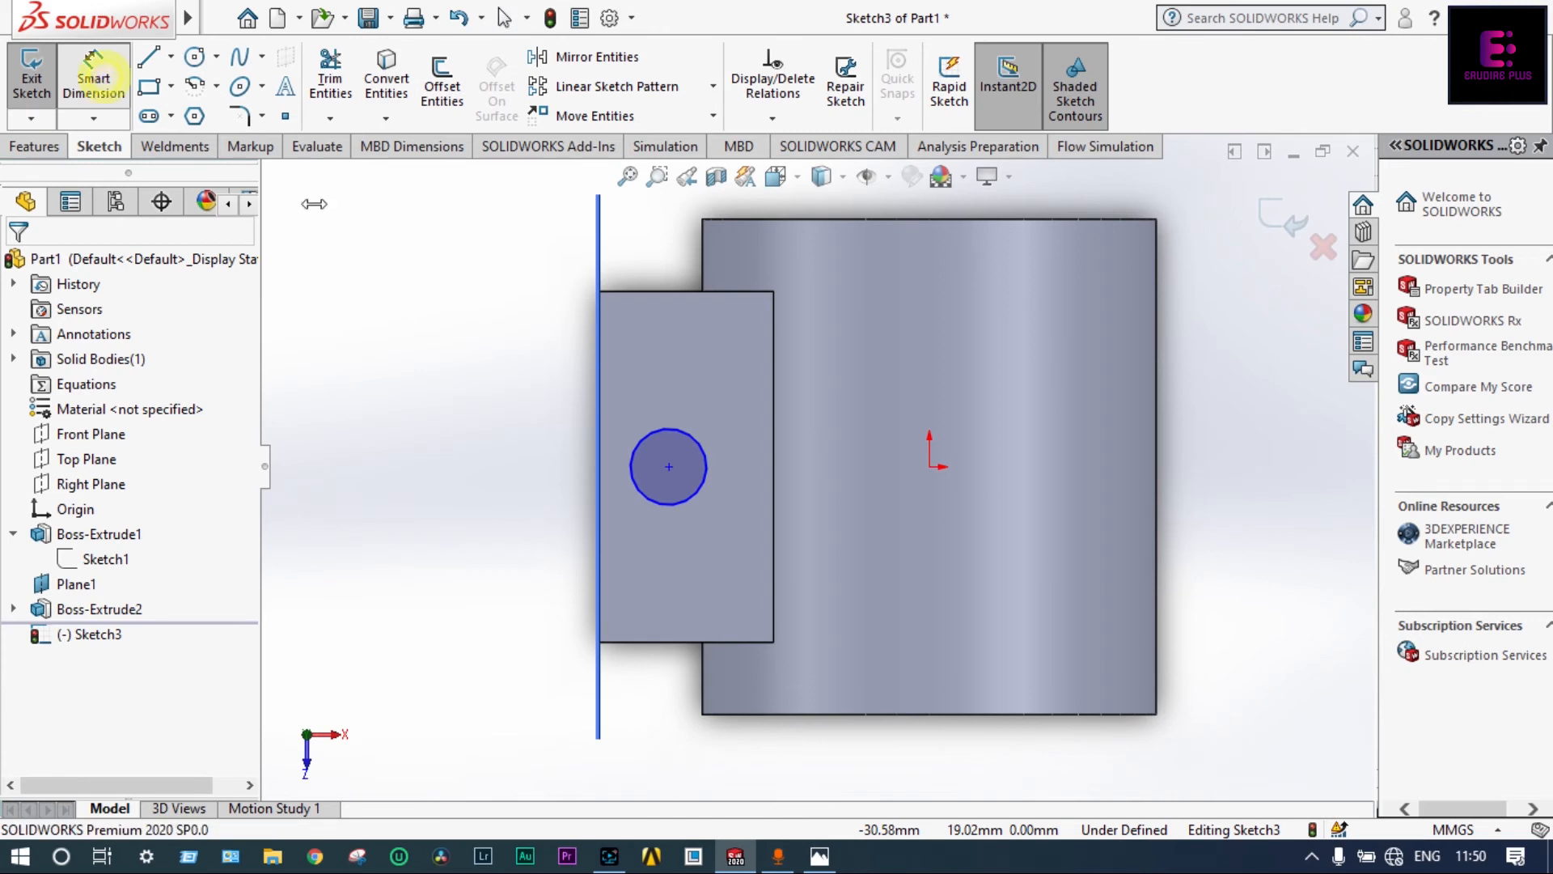
pyautogui.click(669, 467)
pyautogui.click(928, 468)
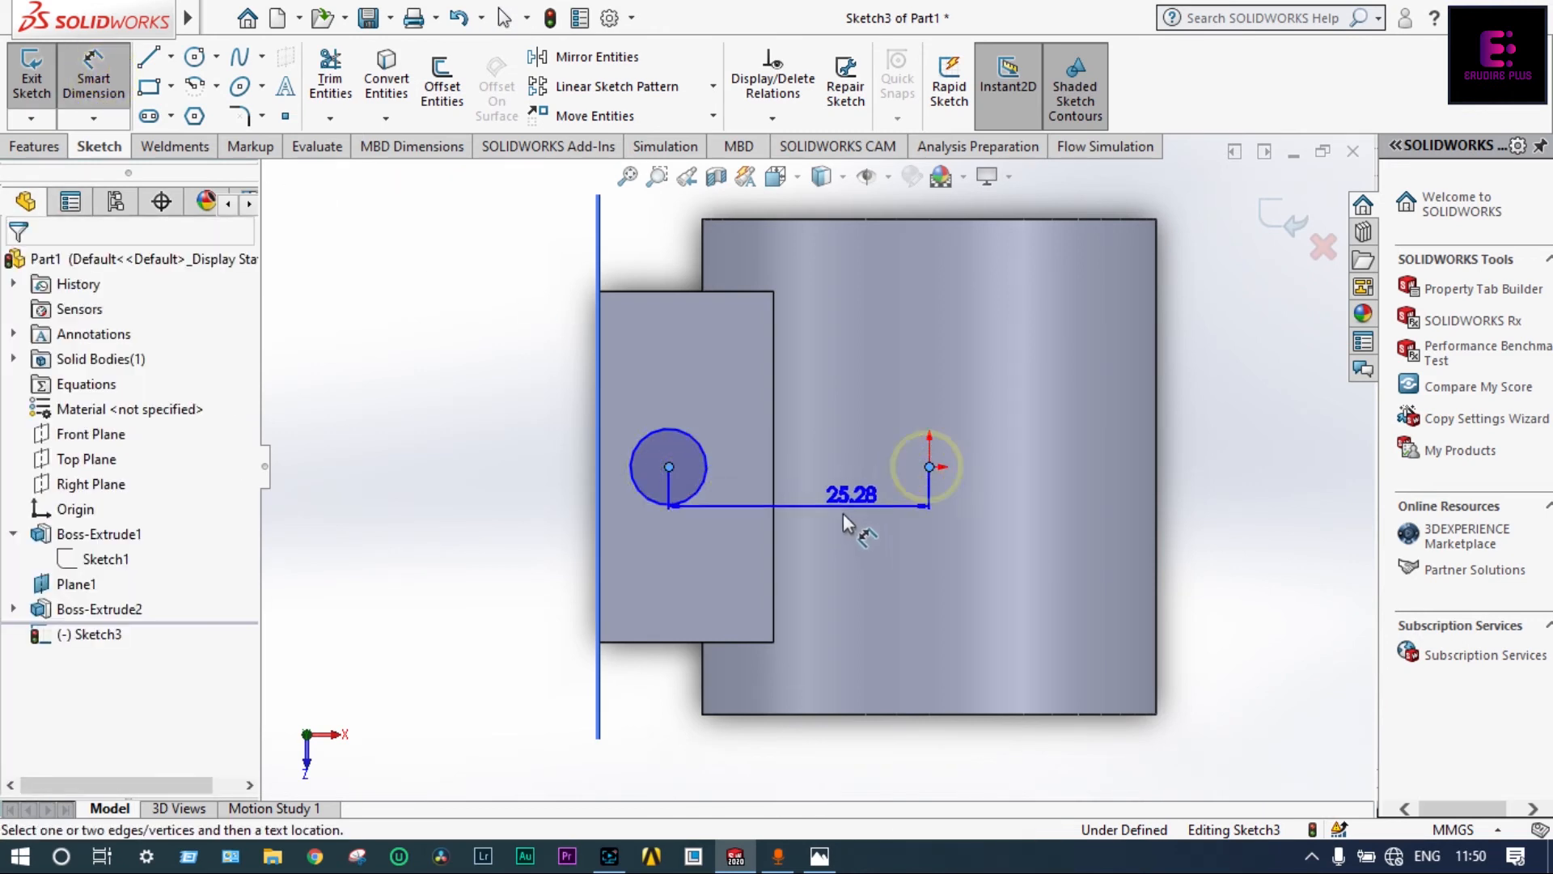
pyautogui.click(818, 547)
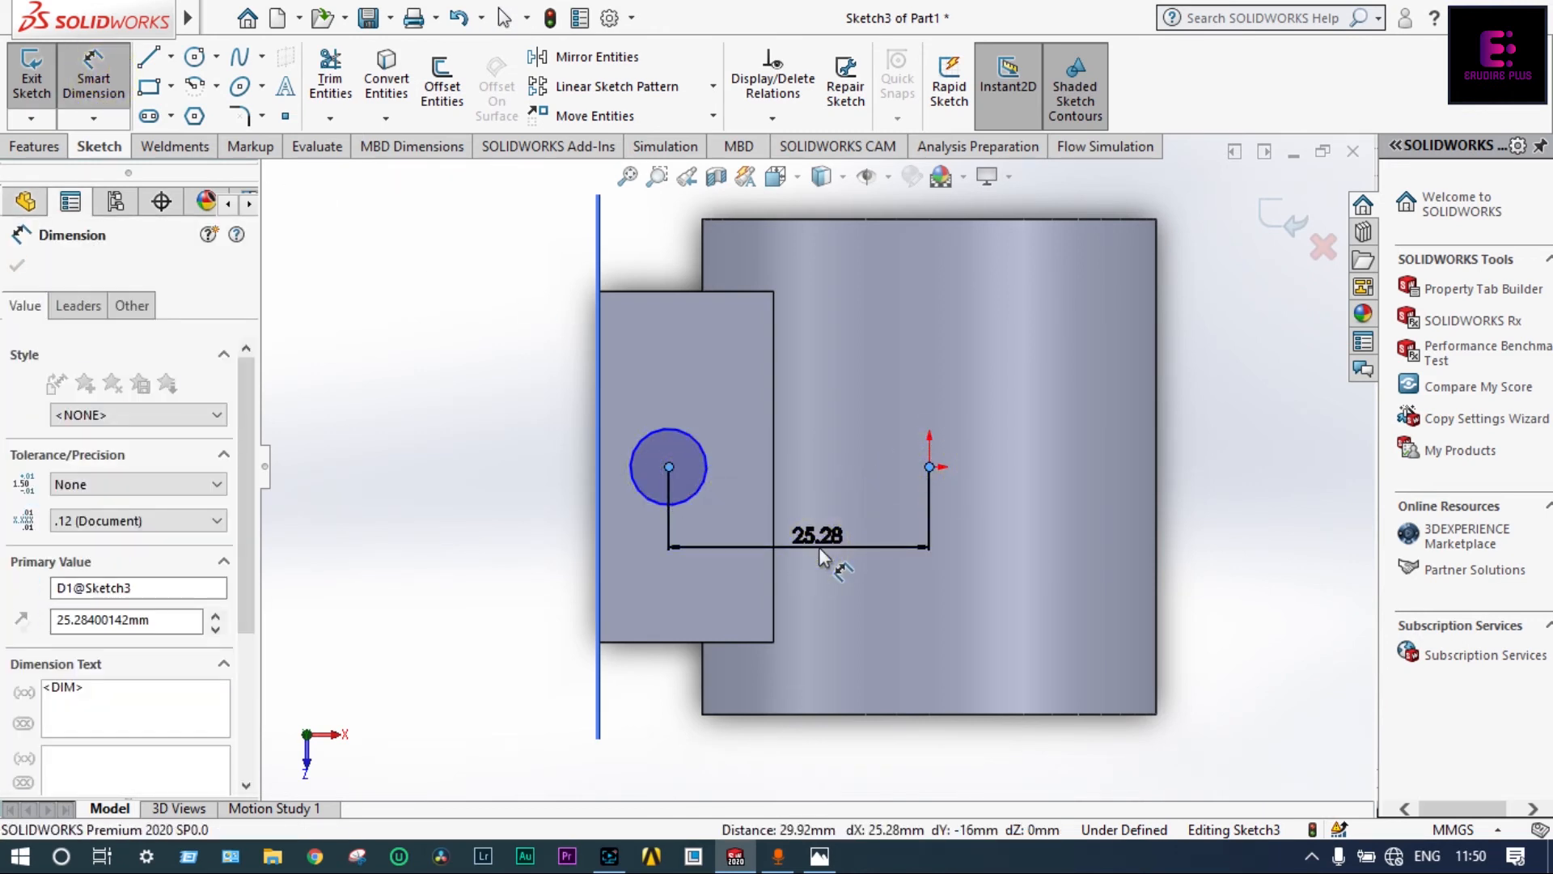
pyautogui.write('24')
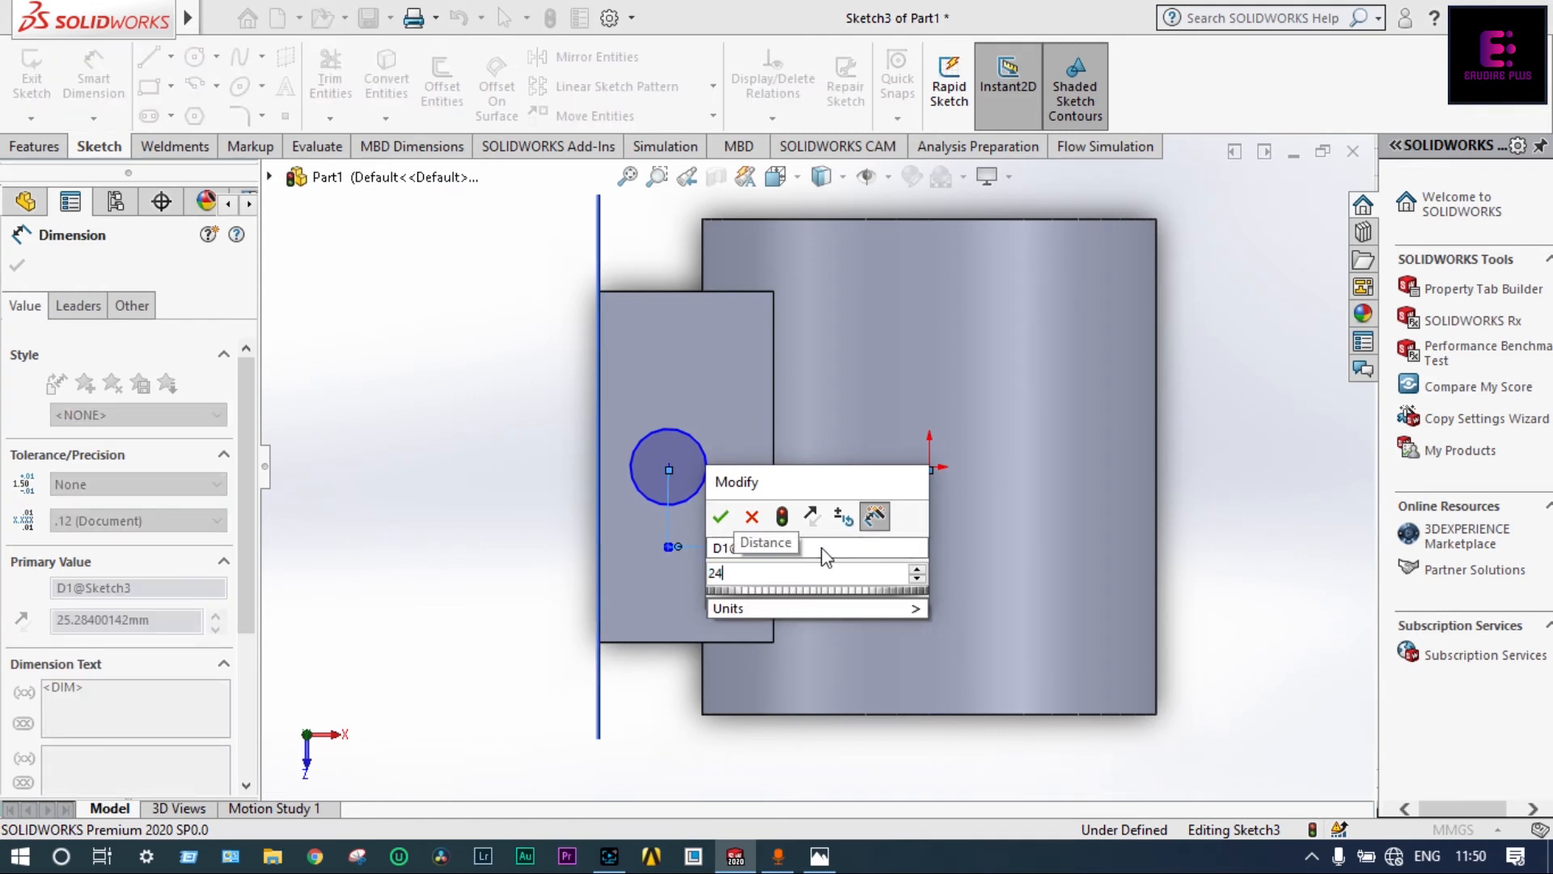
pyautogui.press('Return')
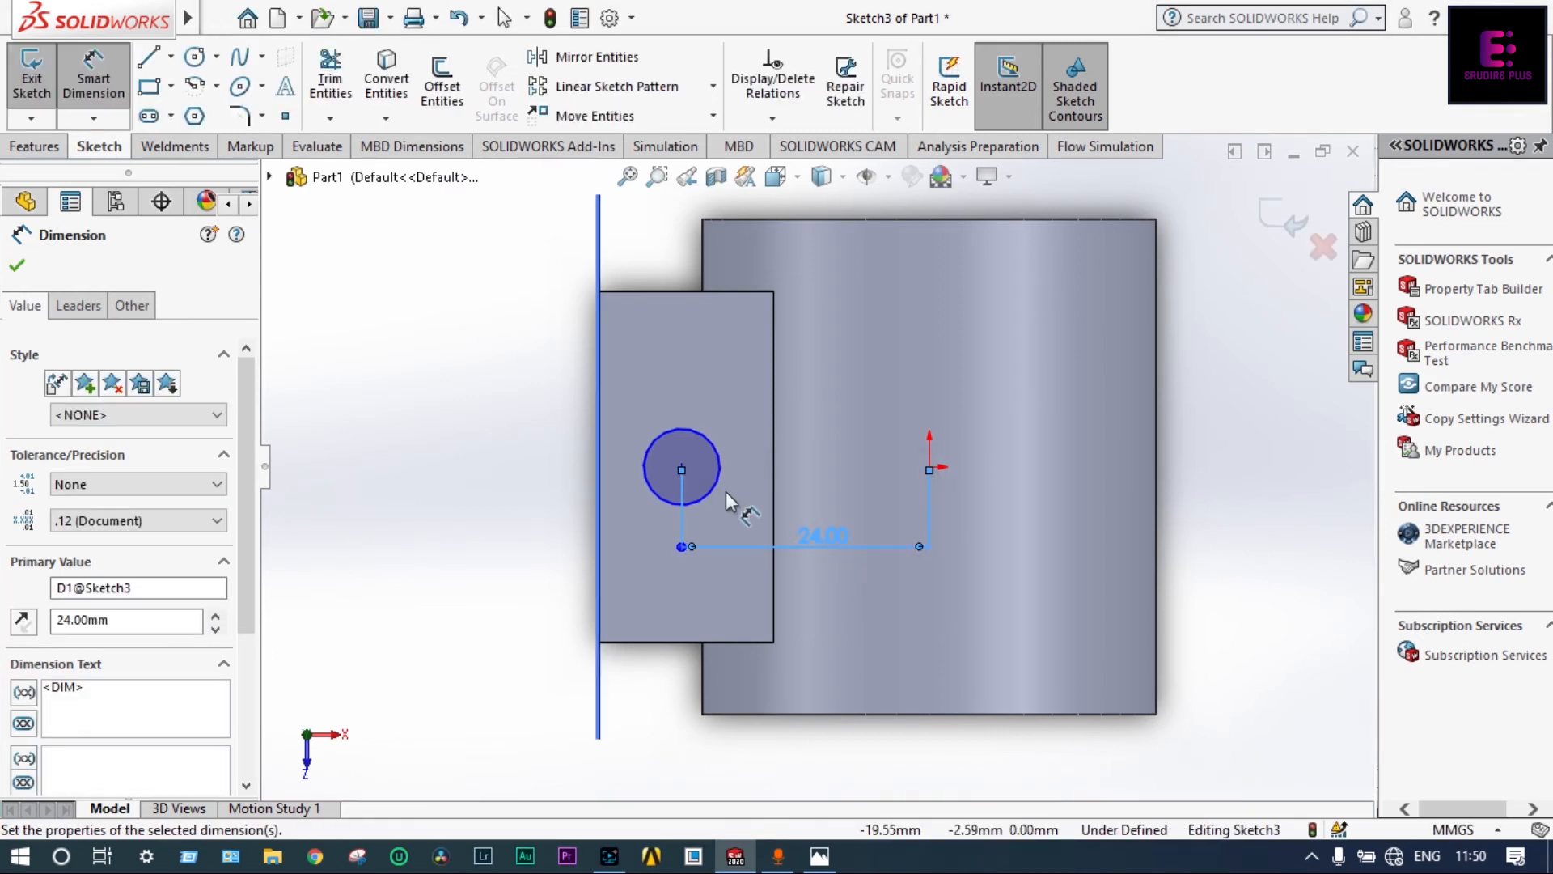
# - Dimension the circle on the side block's top face with a diameter of 8 mm and exit the sketch
pyautogui.click(695, 431)
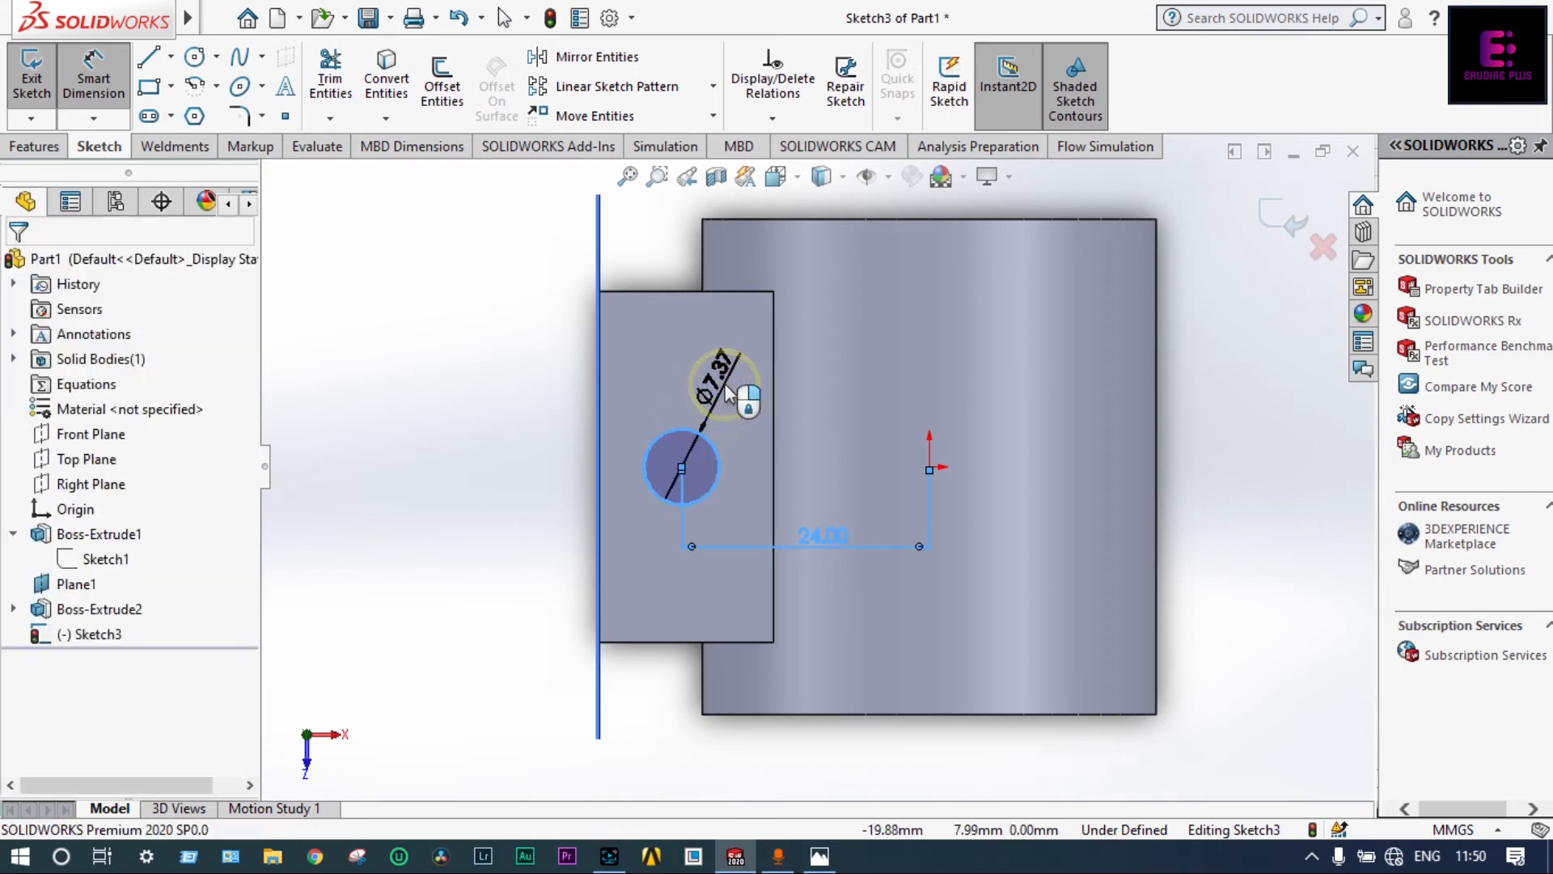
pyautogui.click(728, 389)
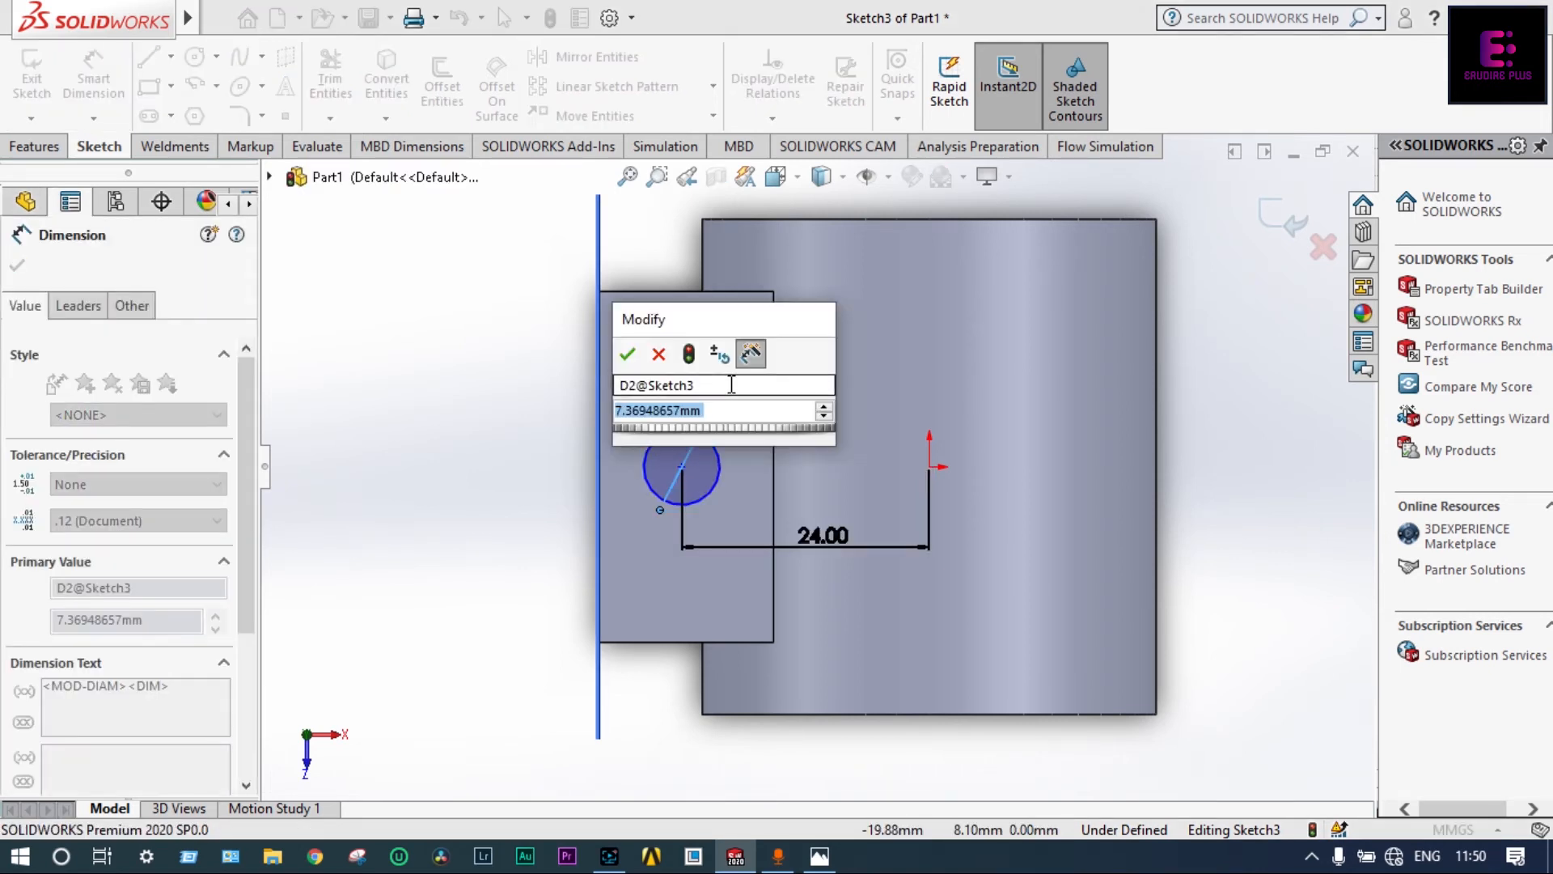
pyautogui.write('8')
pyautogui.press('Return')
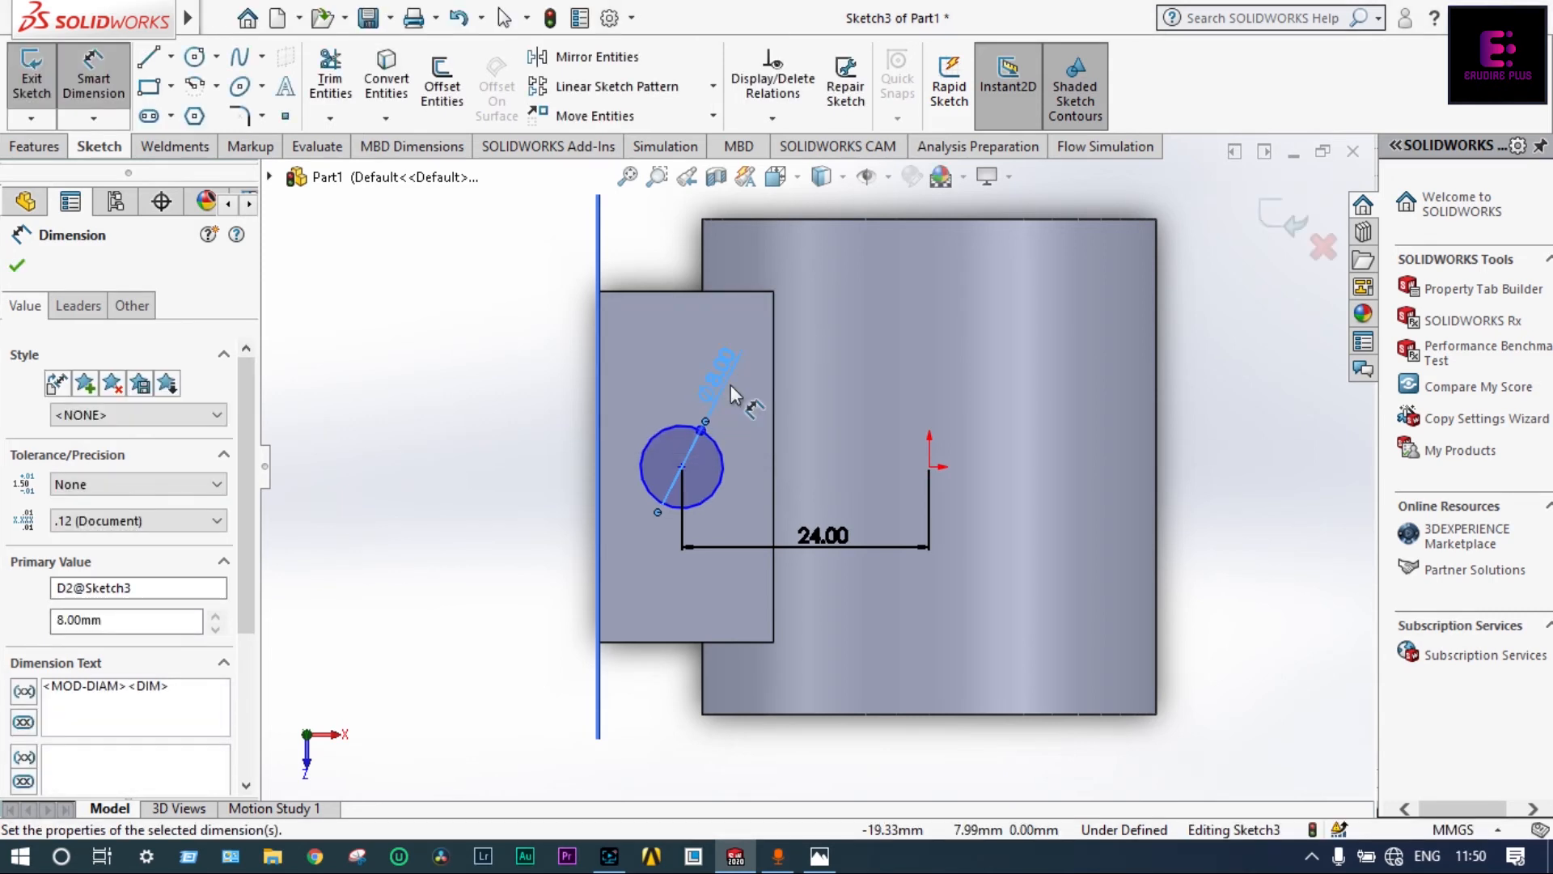
pyautogui.click(1286, 233)
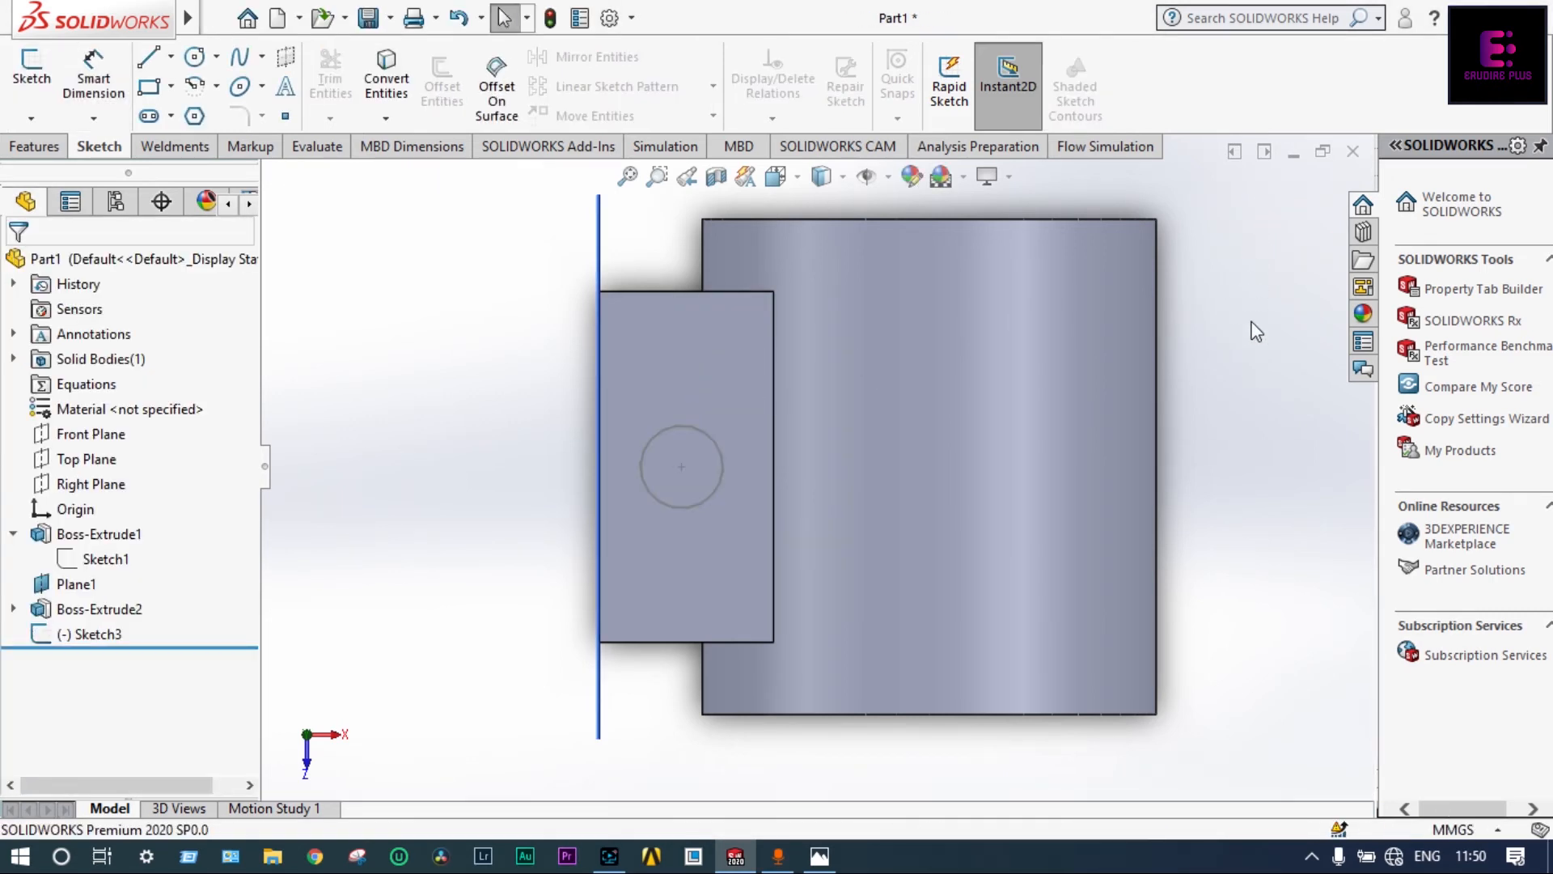
# - Cut-extrude the 8 mm circle down into the side block with the Up To Next end condition
pyautogui.click(89, 634)
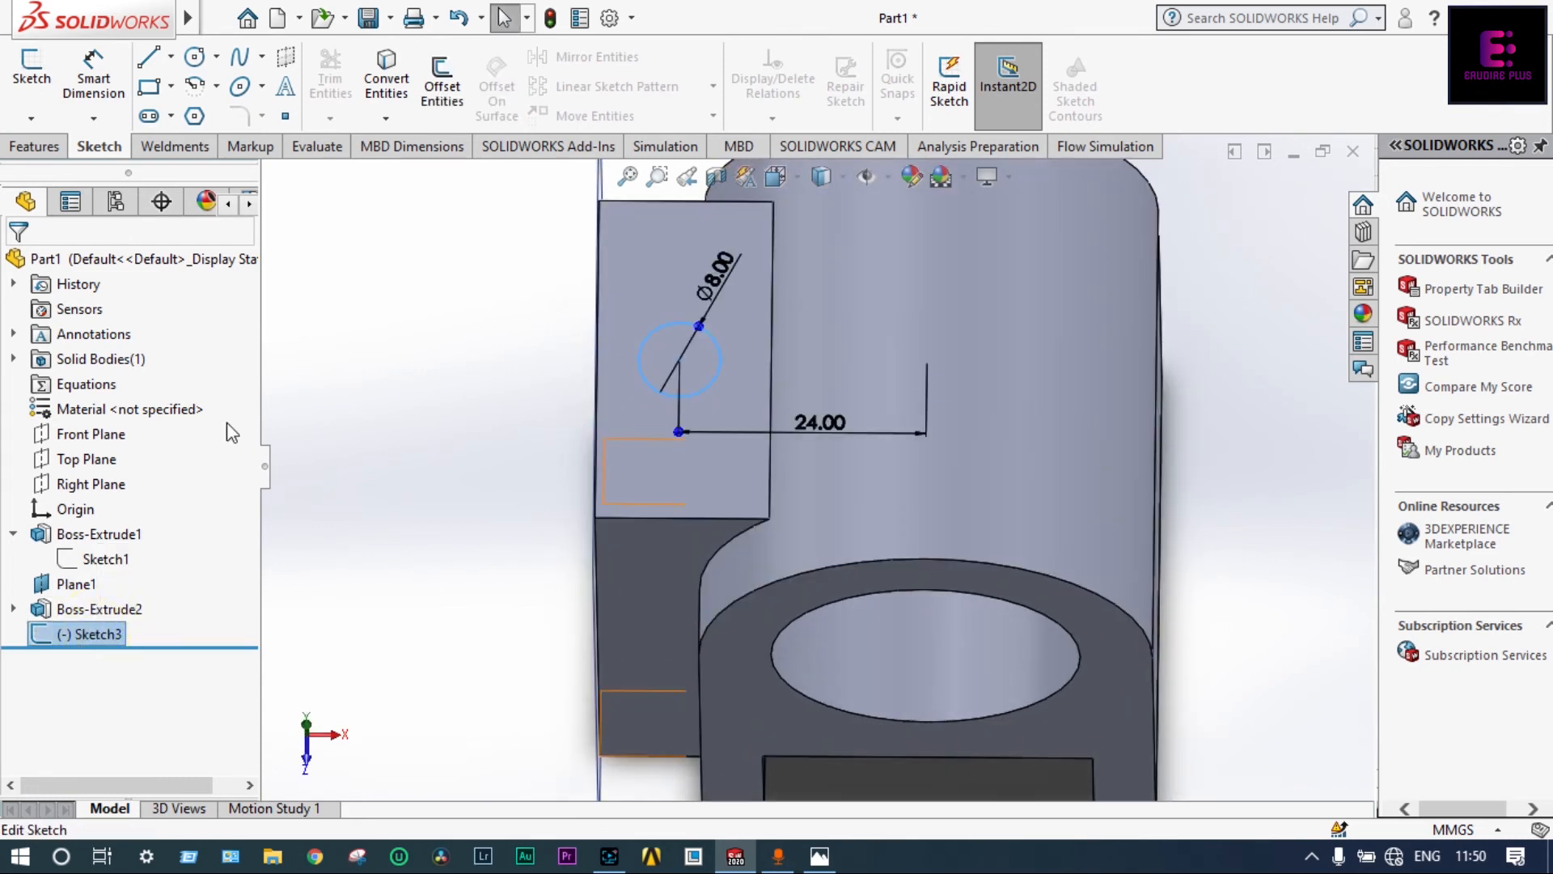
pyautogui.click(36, 146)
pyautogui.click(335, 84)
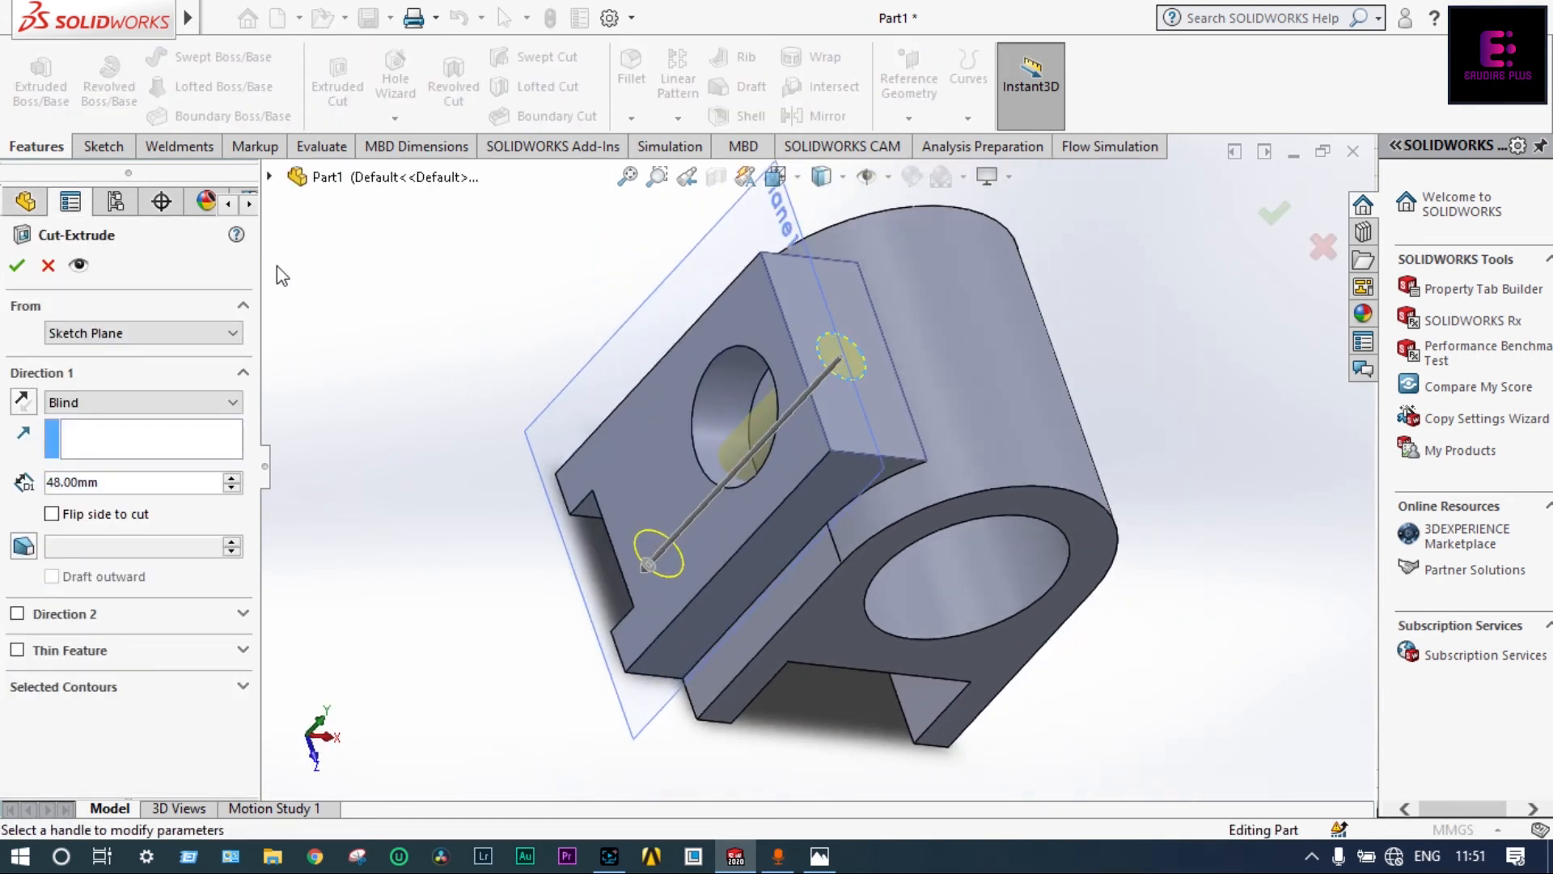
pyautogui.click(232, 402)
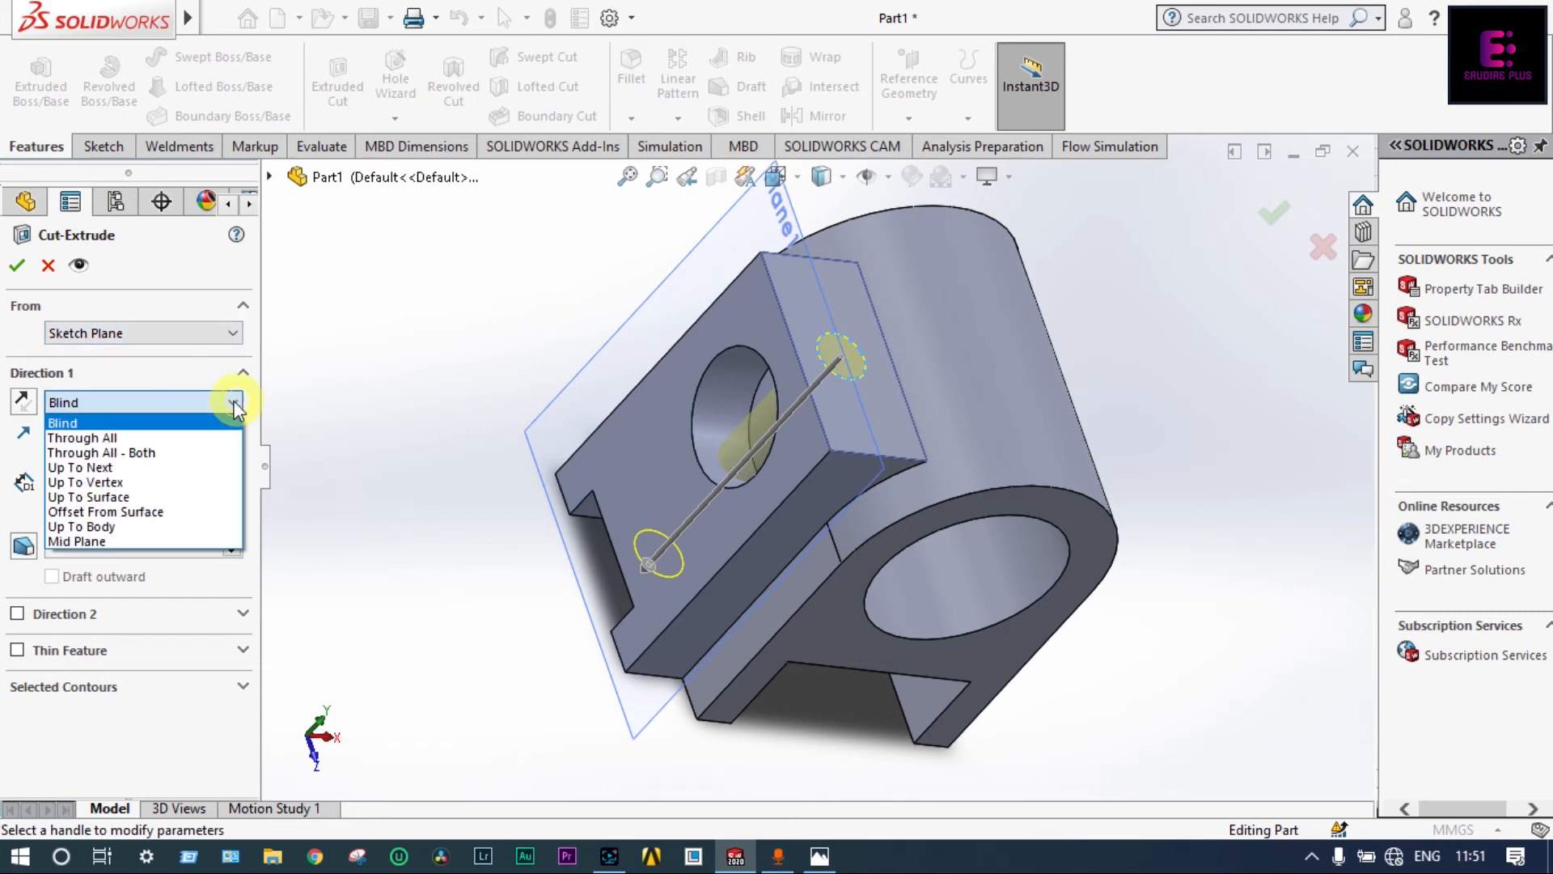
pyautogui.click(168, 473)
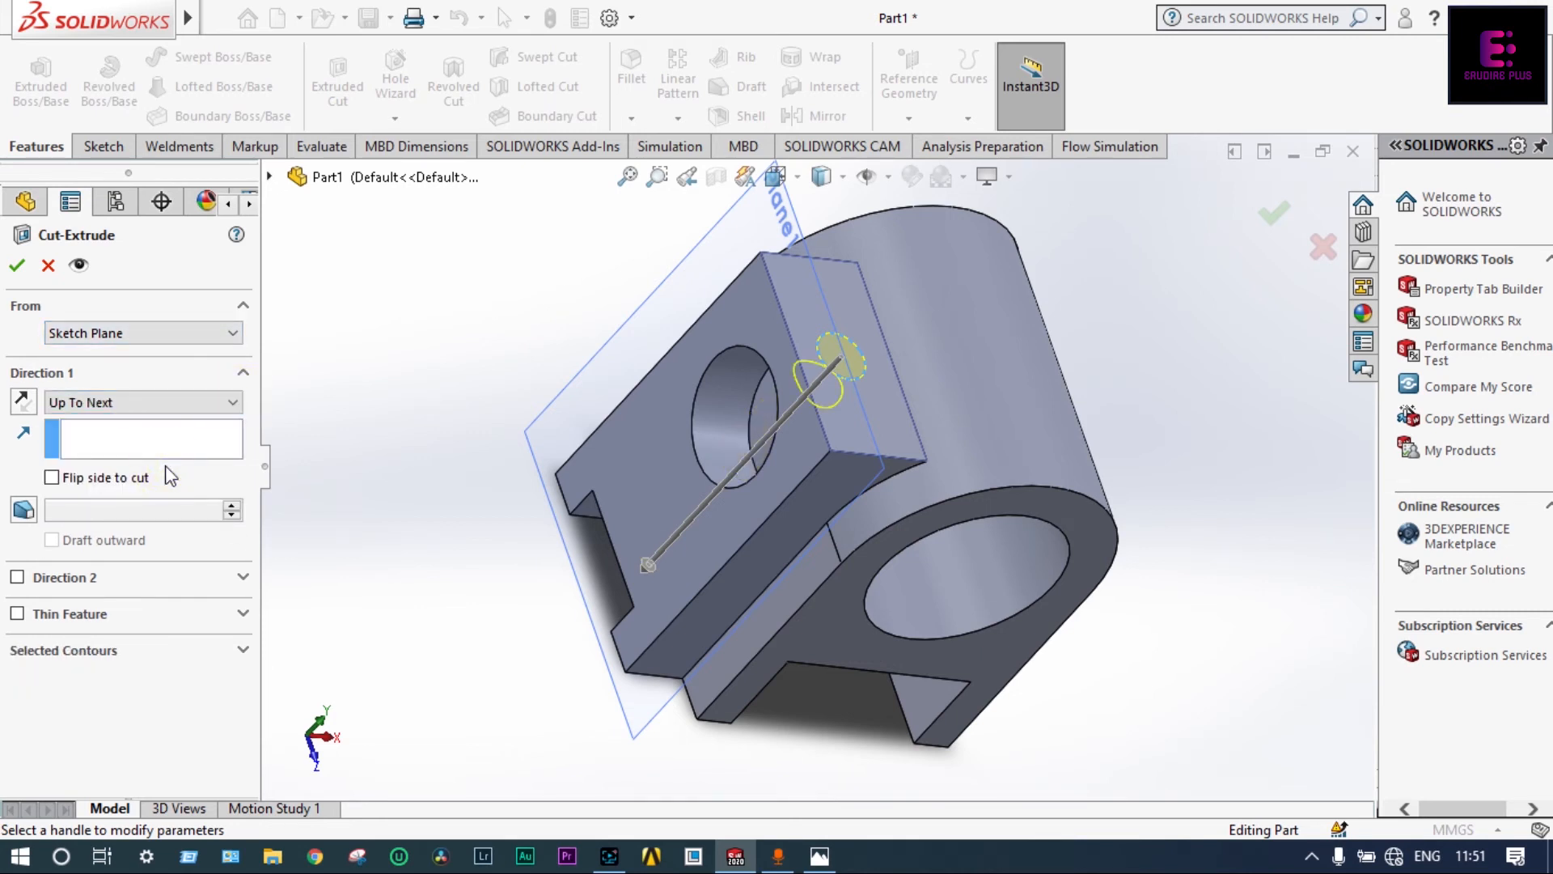
pyautogui.click(17, 266)
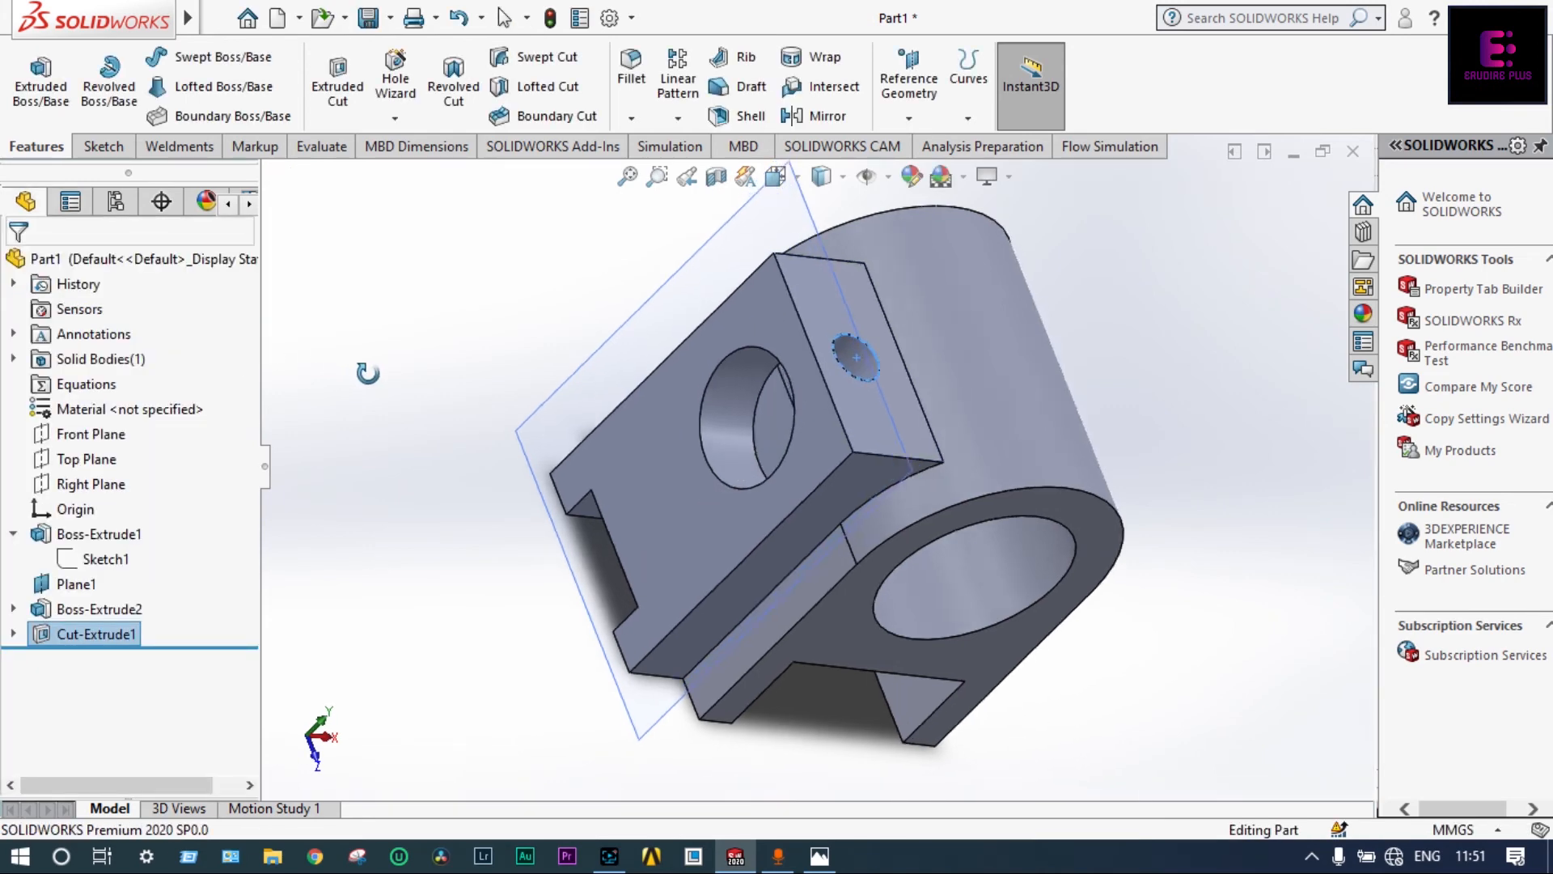
pyautogui.moveTo(368, 373); pyautogui.dragTo(343, 329, button='middle')
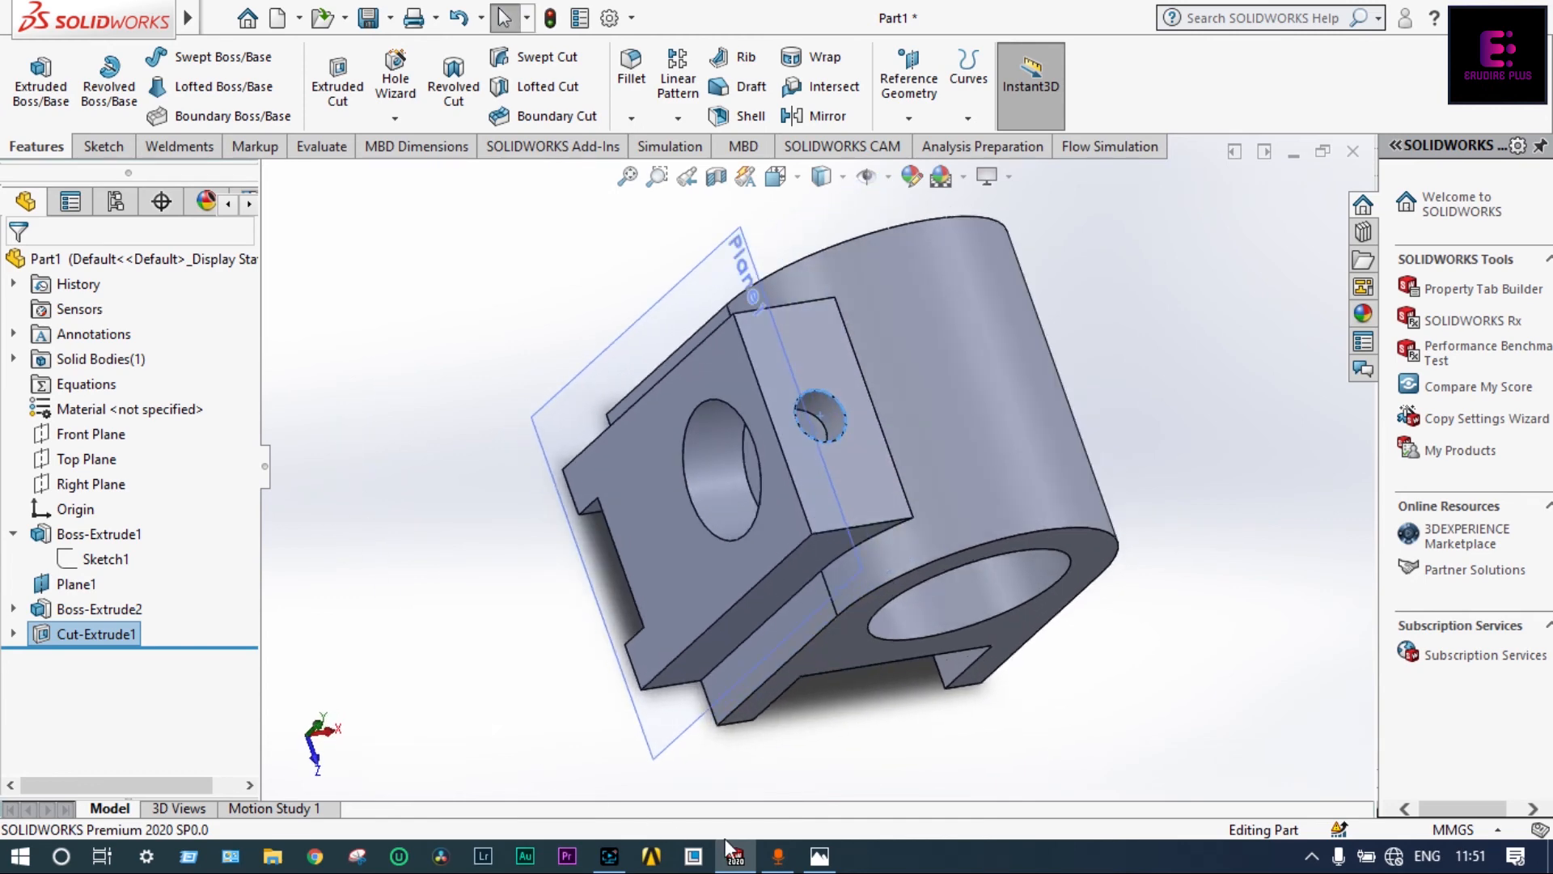
# - On the arched body's flat face inside the side block's large hole, sketch an origin-centred circle of 10 mm radius matching that hole, and exit the sketch
pyautogui.click(820, 858)
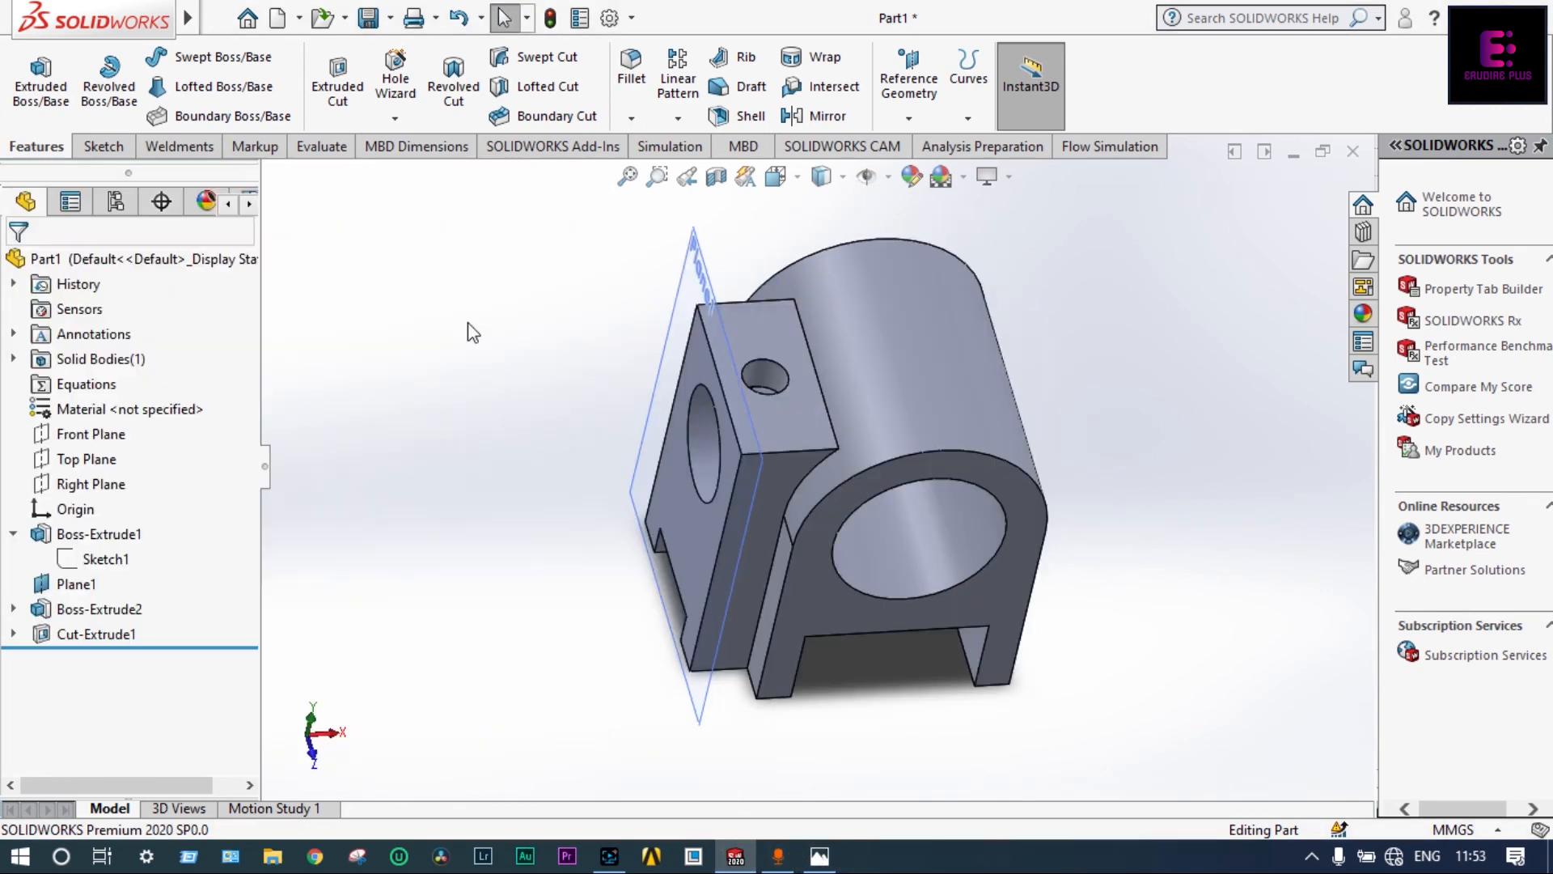
pyautogui.moveTo(469, 329); pyautogui.dragTo(751, 372, button='middle')
pyautogui.click(809, 421)
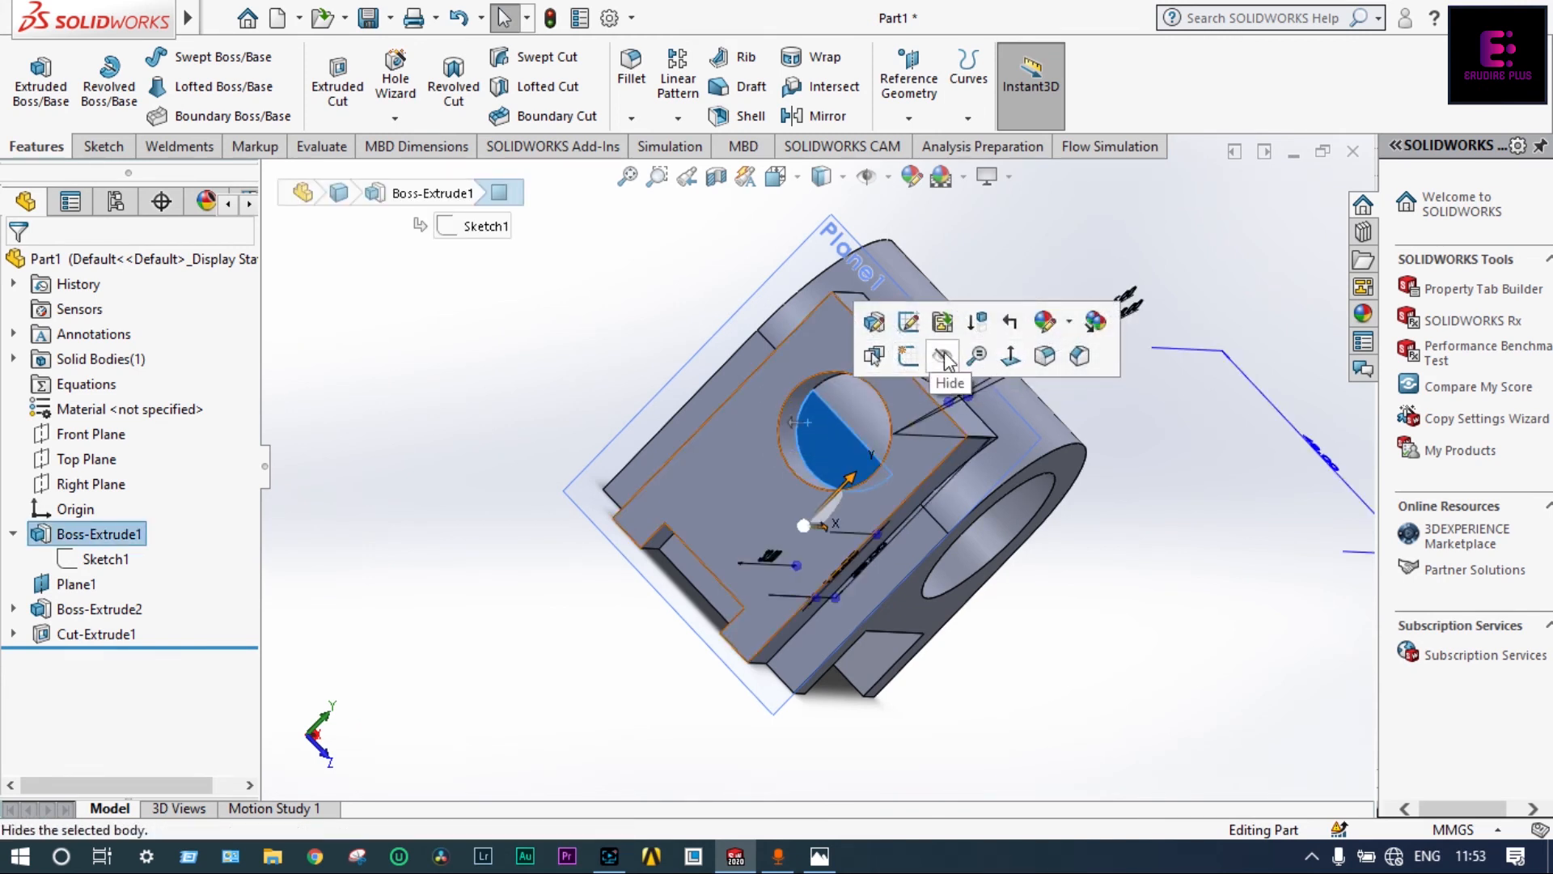
pyautogui.click(1011, 358)
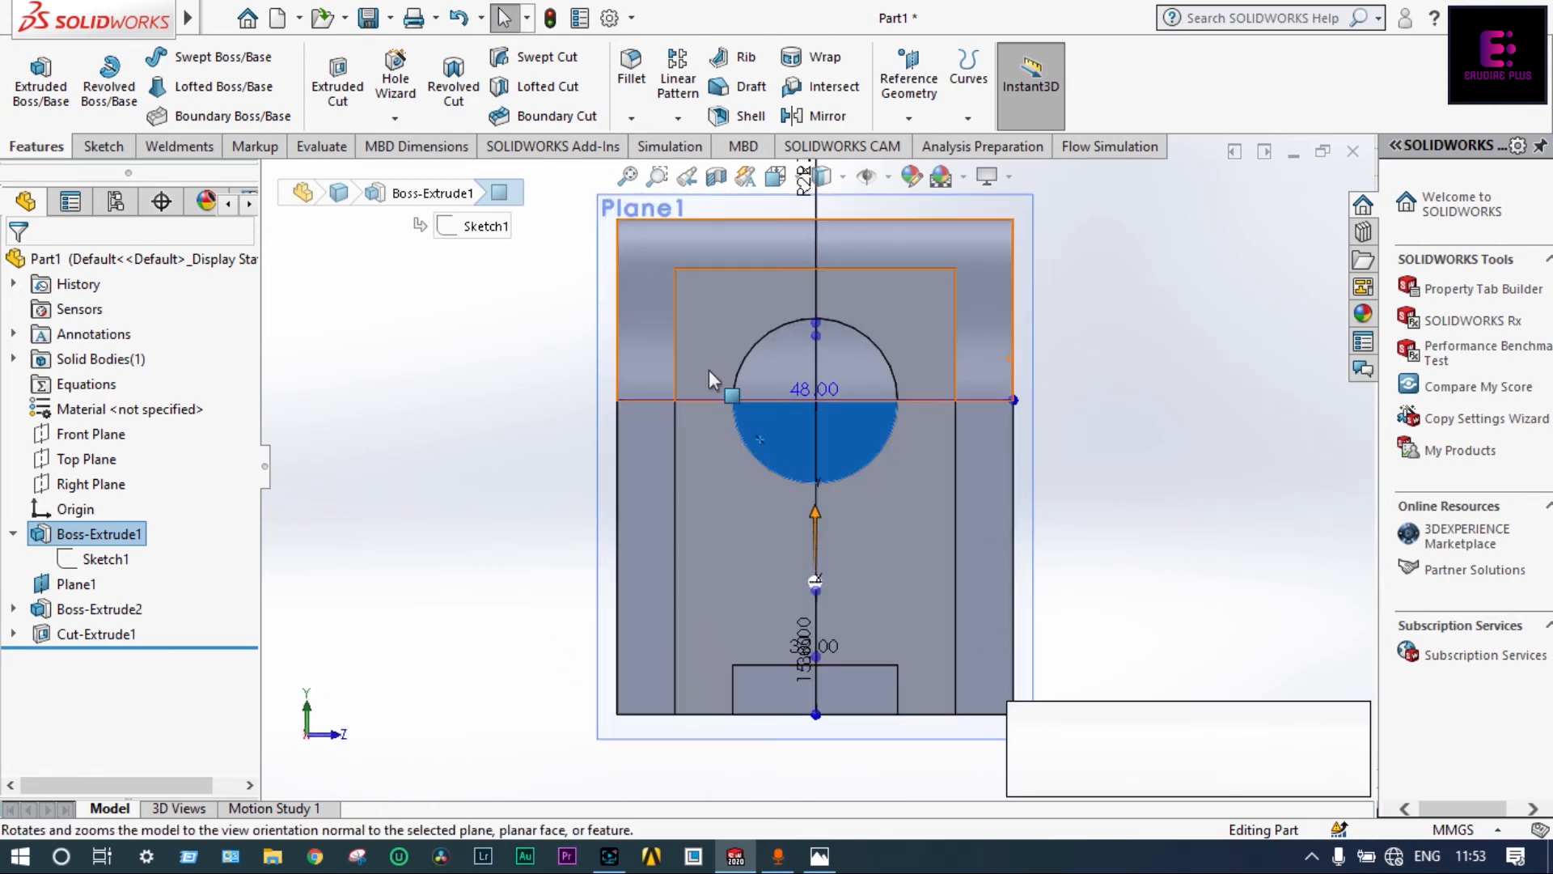
pyautogui.click(119, 151)
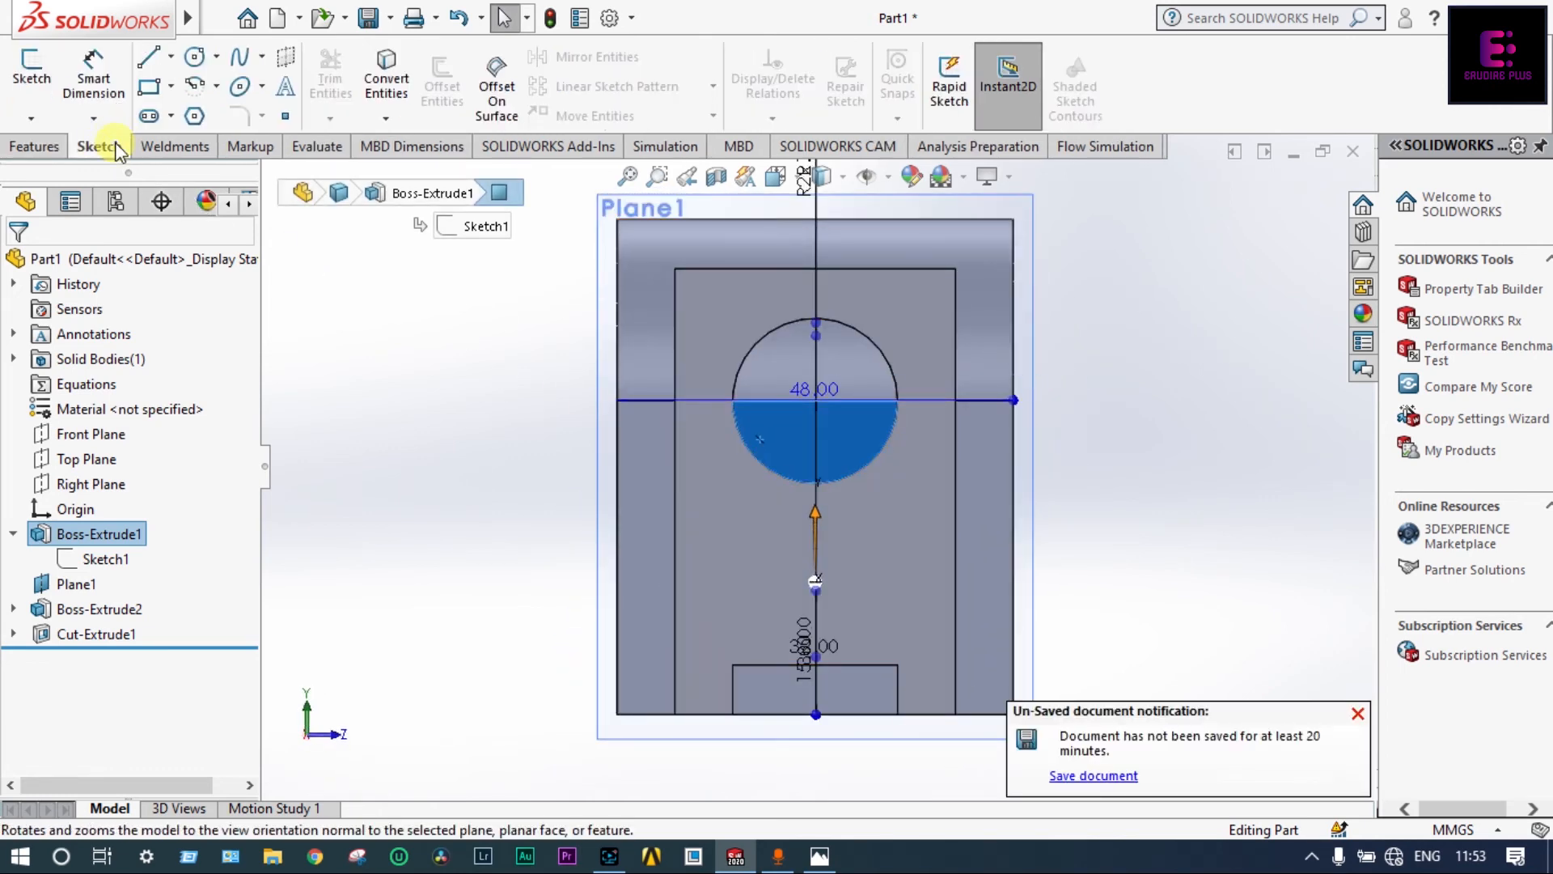
pyautogui.click(194, 57)
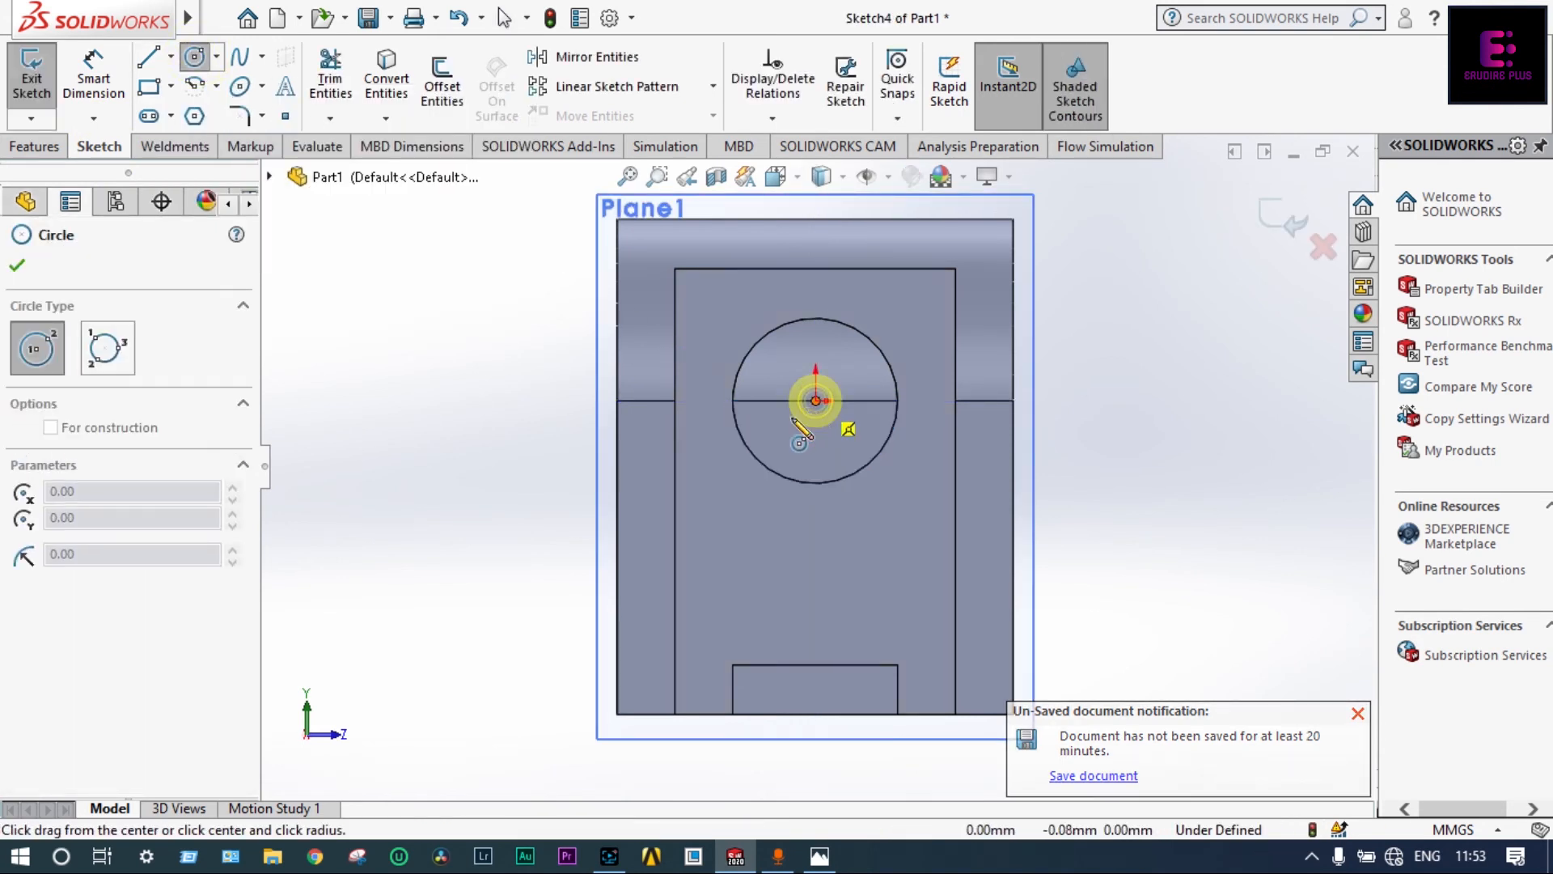
pyautogui.click(815, 399)
pyautogui.click(753, 455)
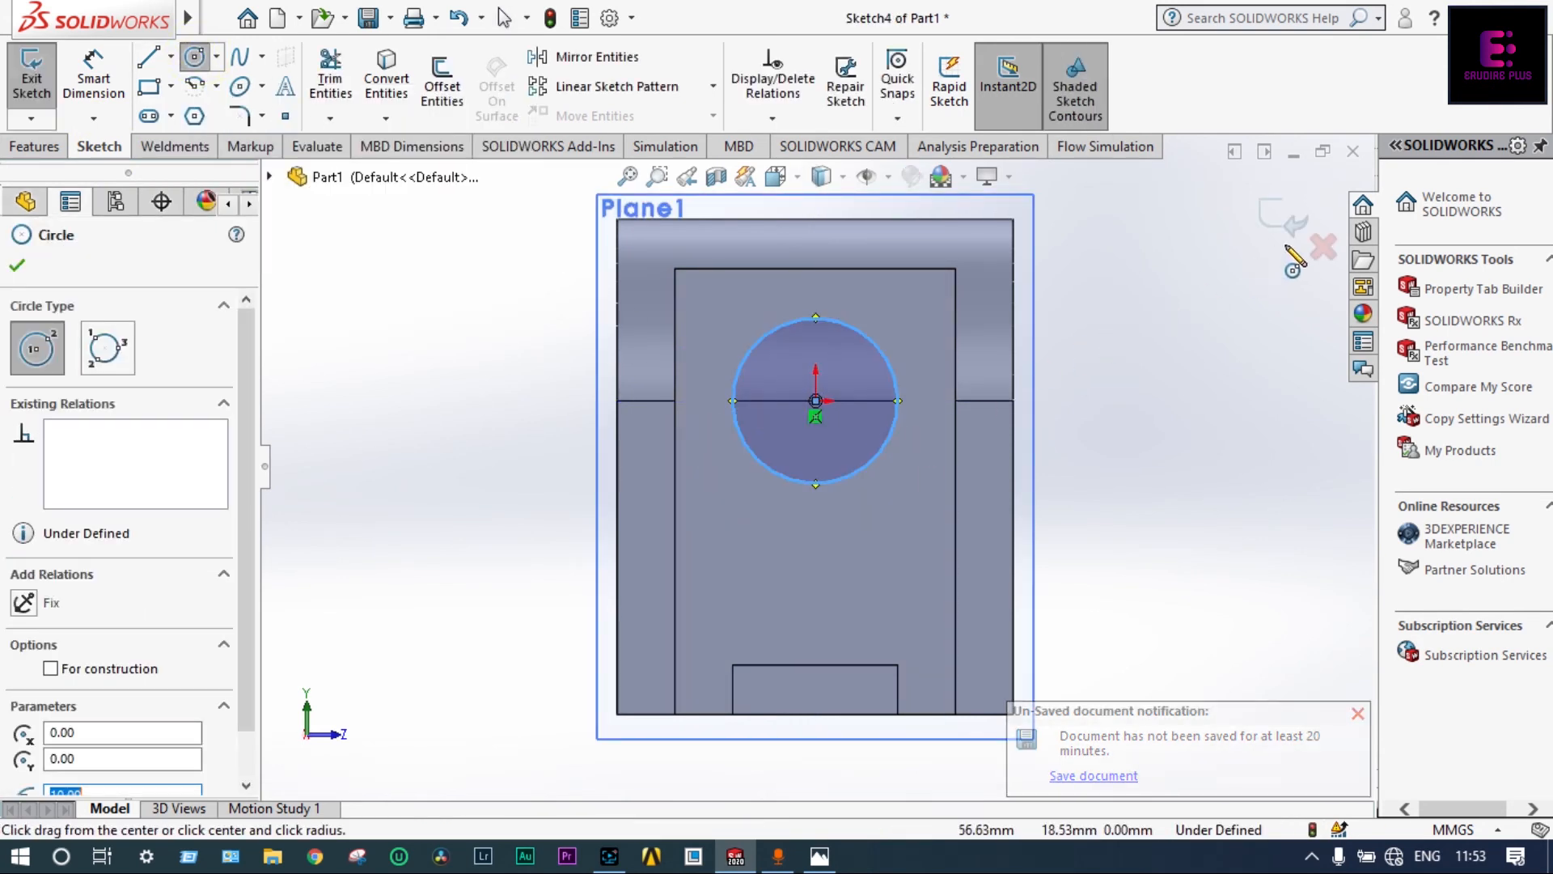
pyautogui.press('Escape')
pyautogui.click(1283, 220)
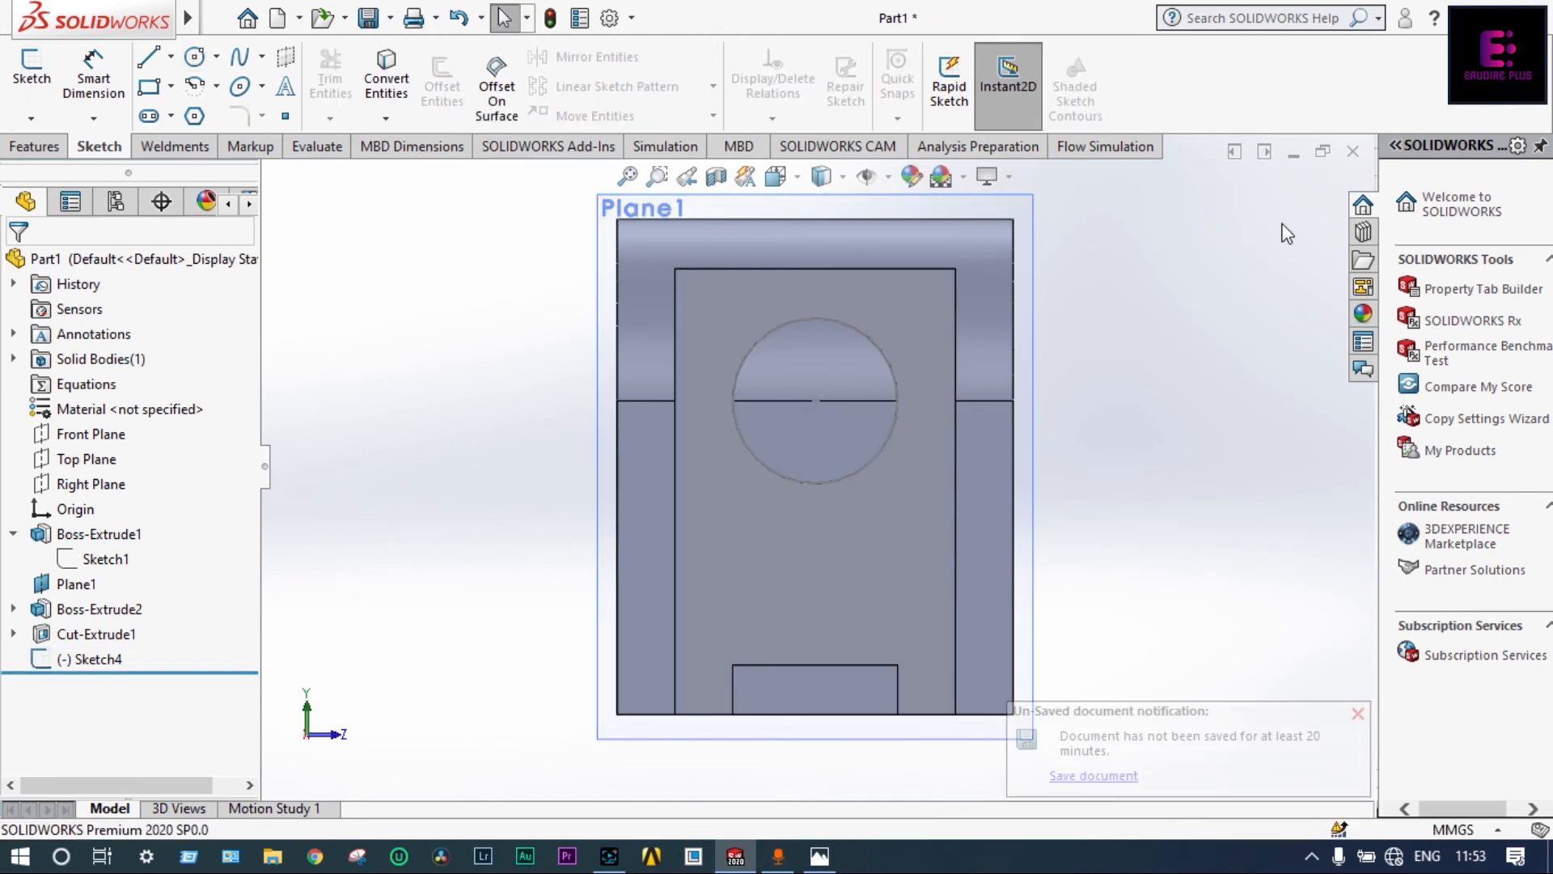
# - Cut-extrude the 10 mm radius circle through the arched body's side wall with the Up To Next end condition
pyautogui.click(89, 658)
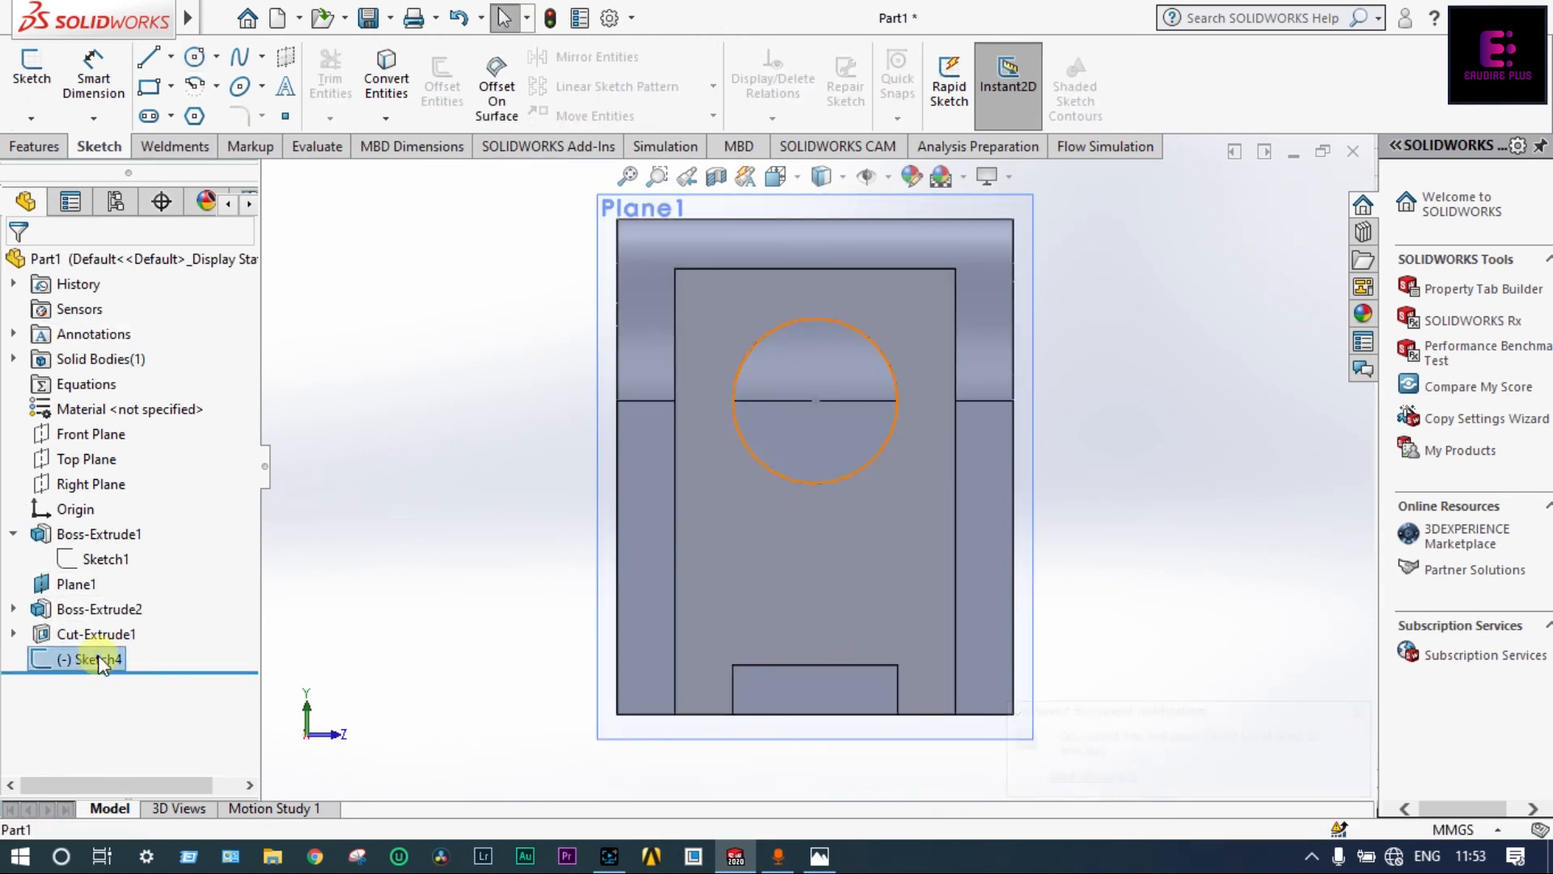
pyautogui.click(36, 146)
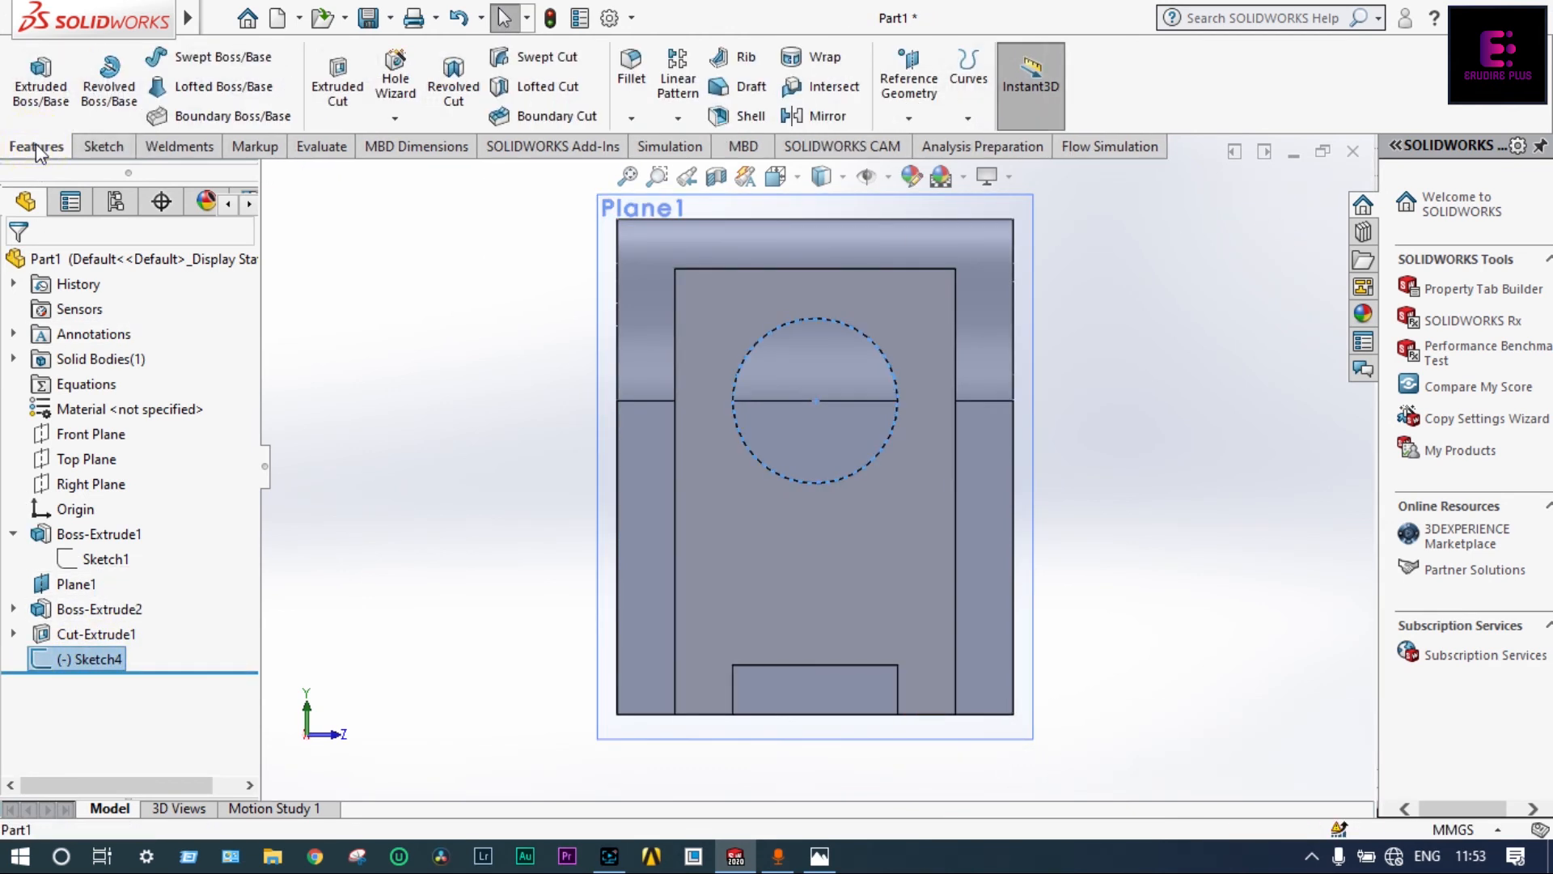
pyautogui.click(327, 79)
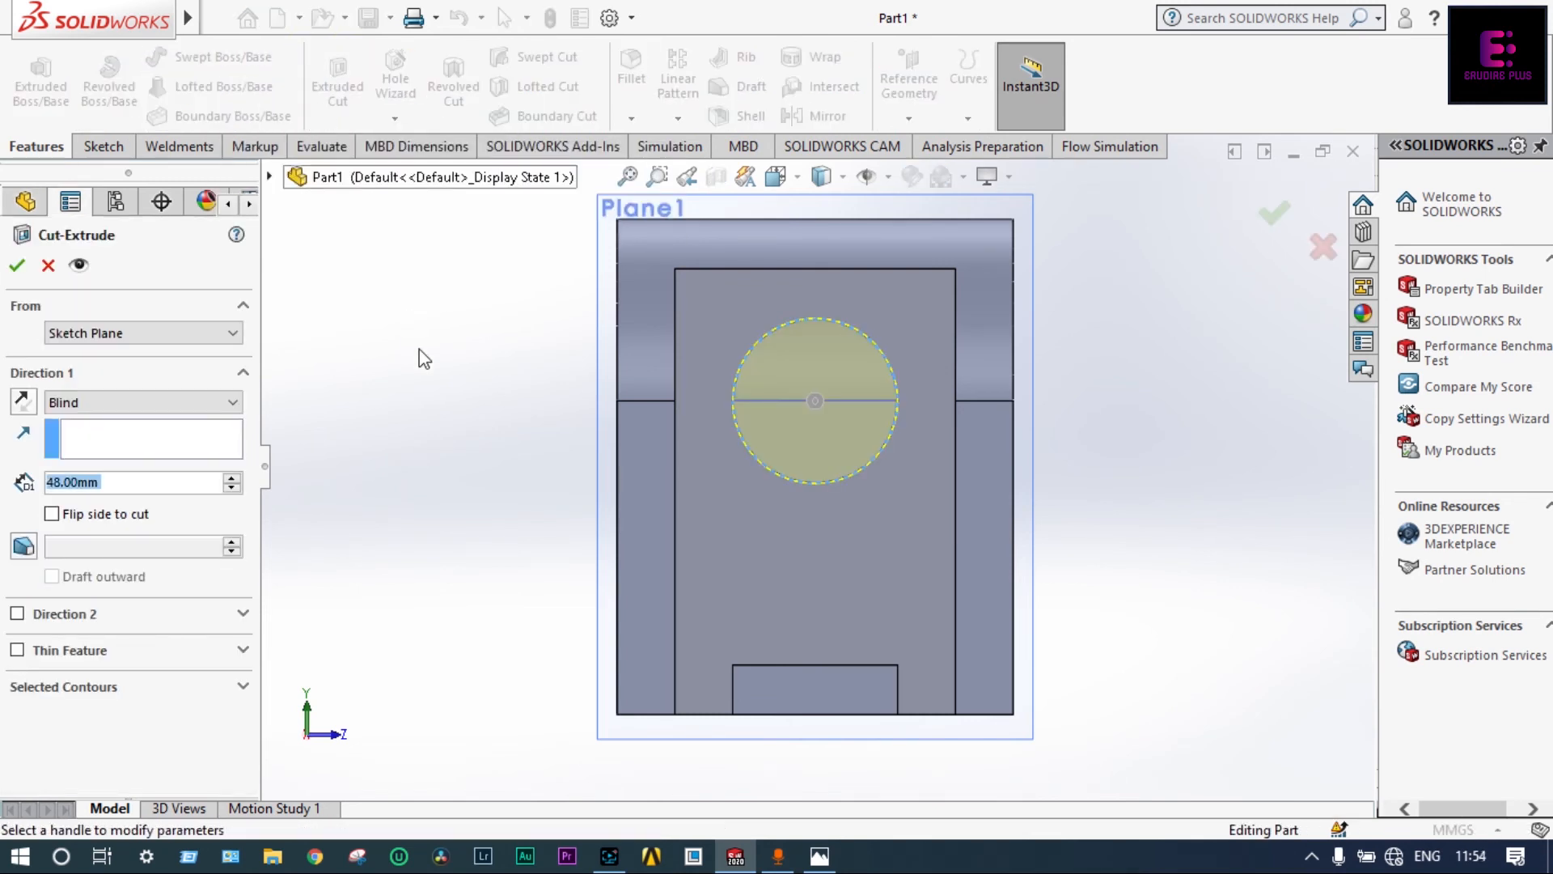
pyautogui.moveTo(407, 365); pyautogui.dragTo(308, 395, button='middle')
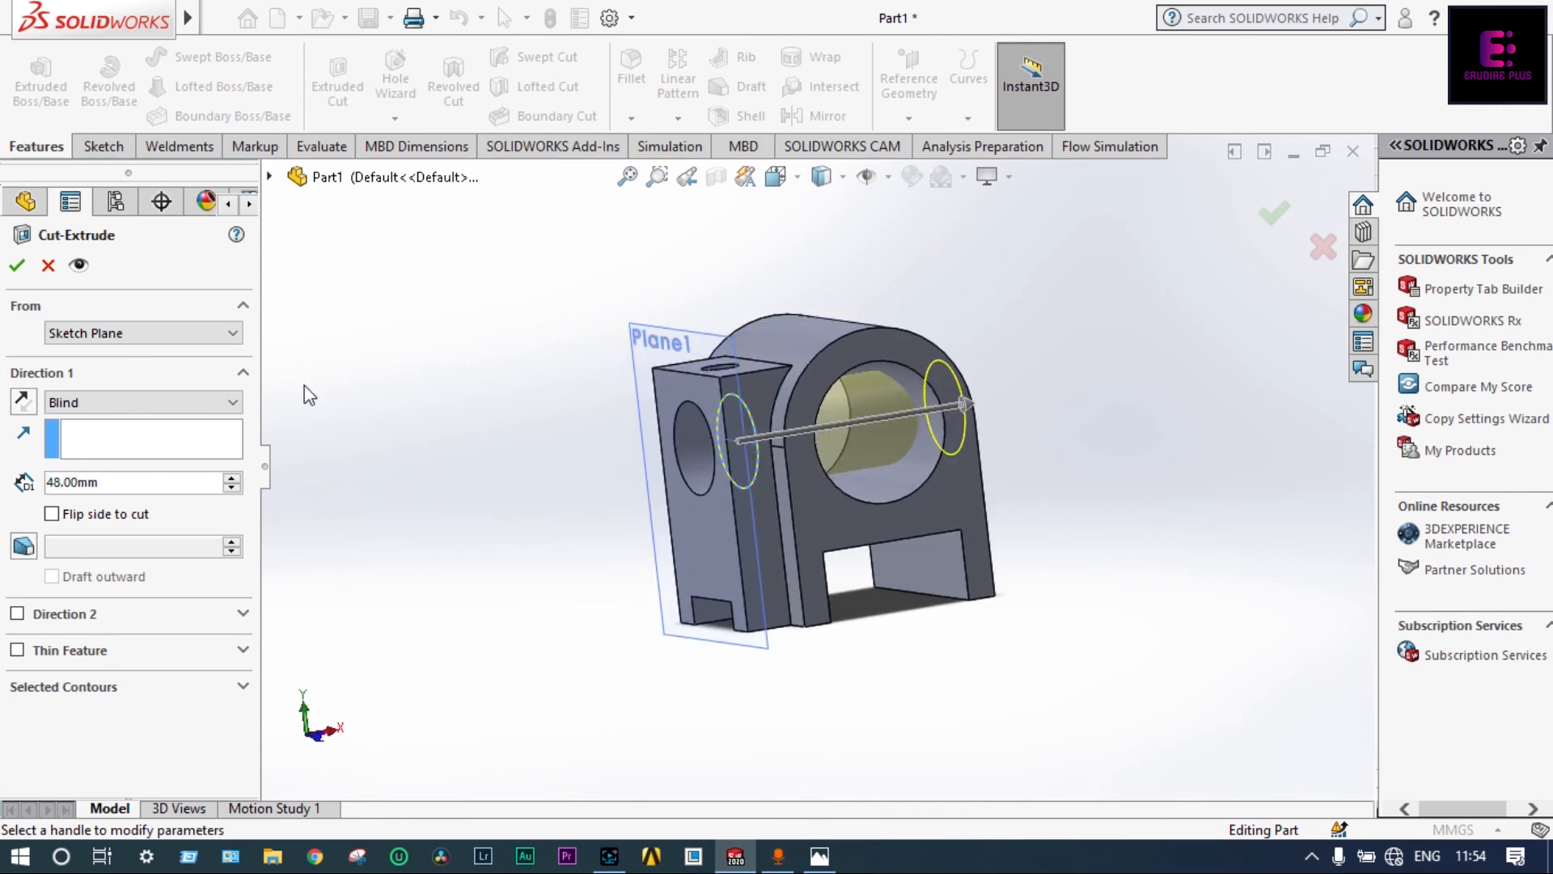
pyautogui.click(229, 404)
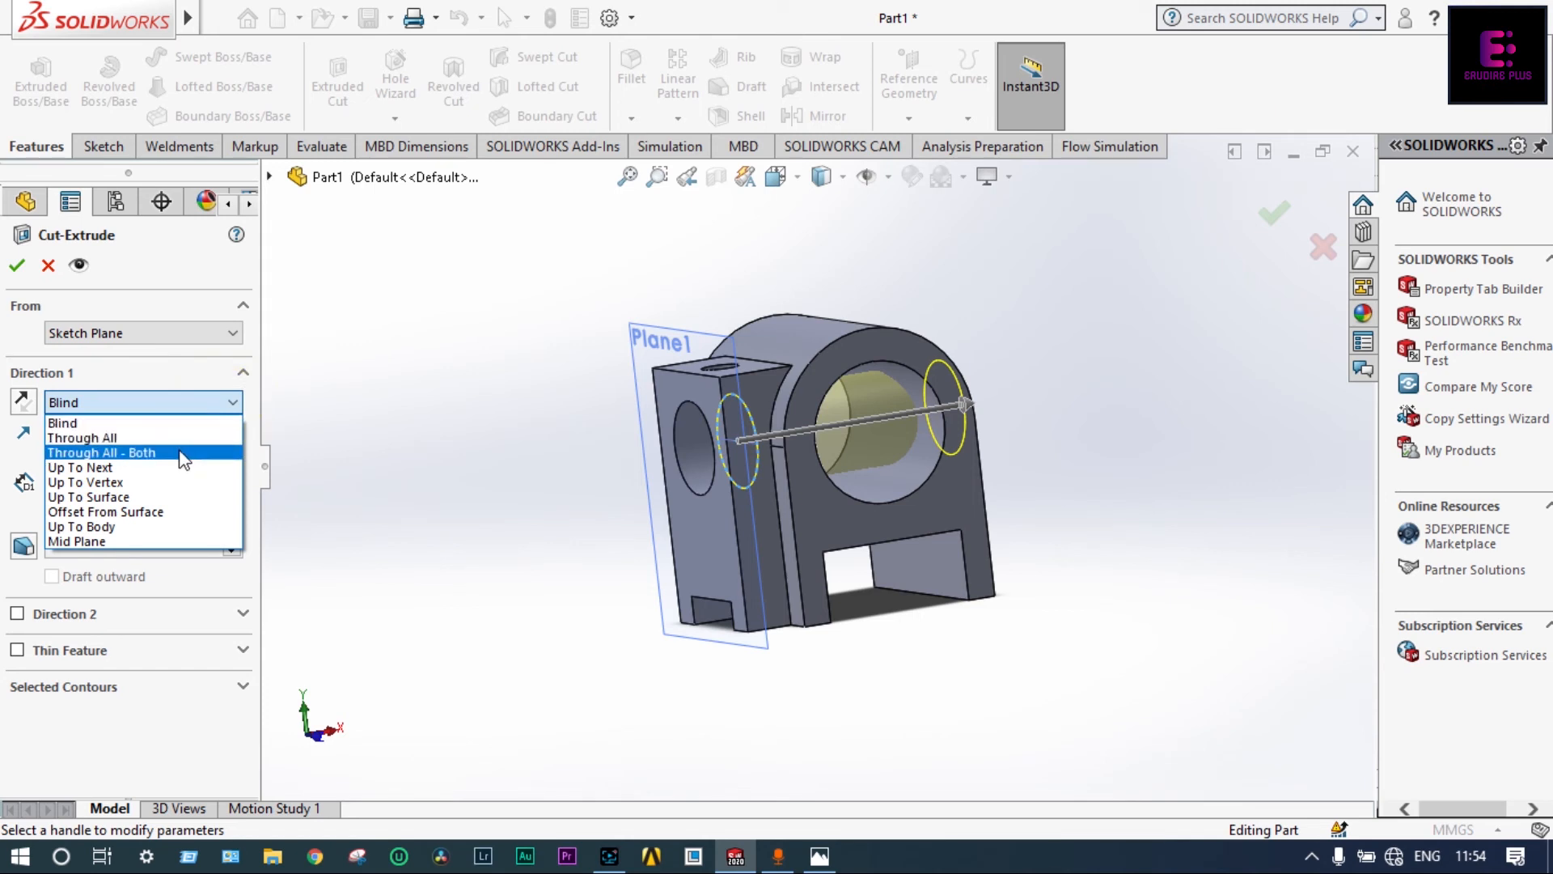
pyautogui.click(173, 468)
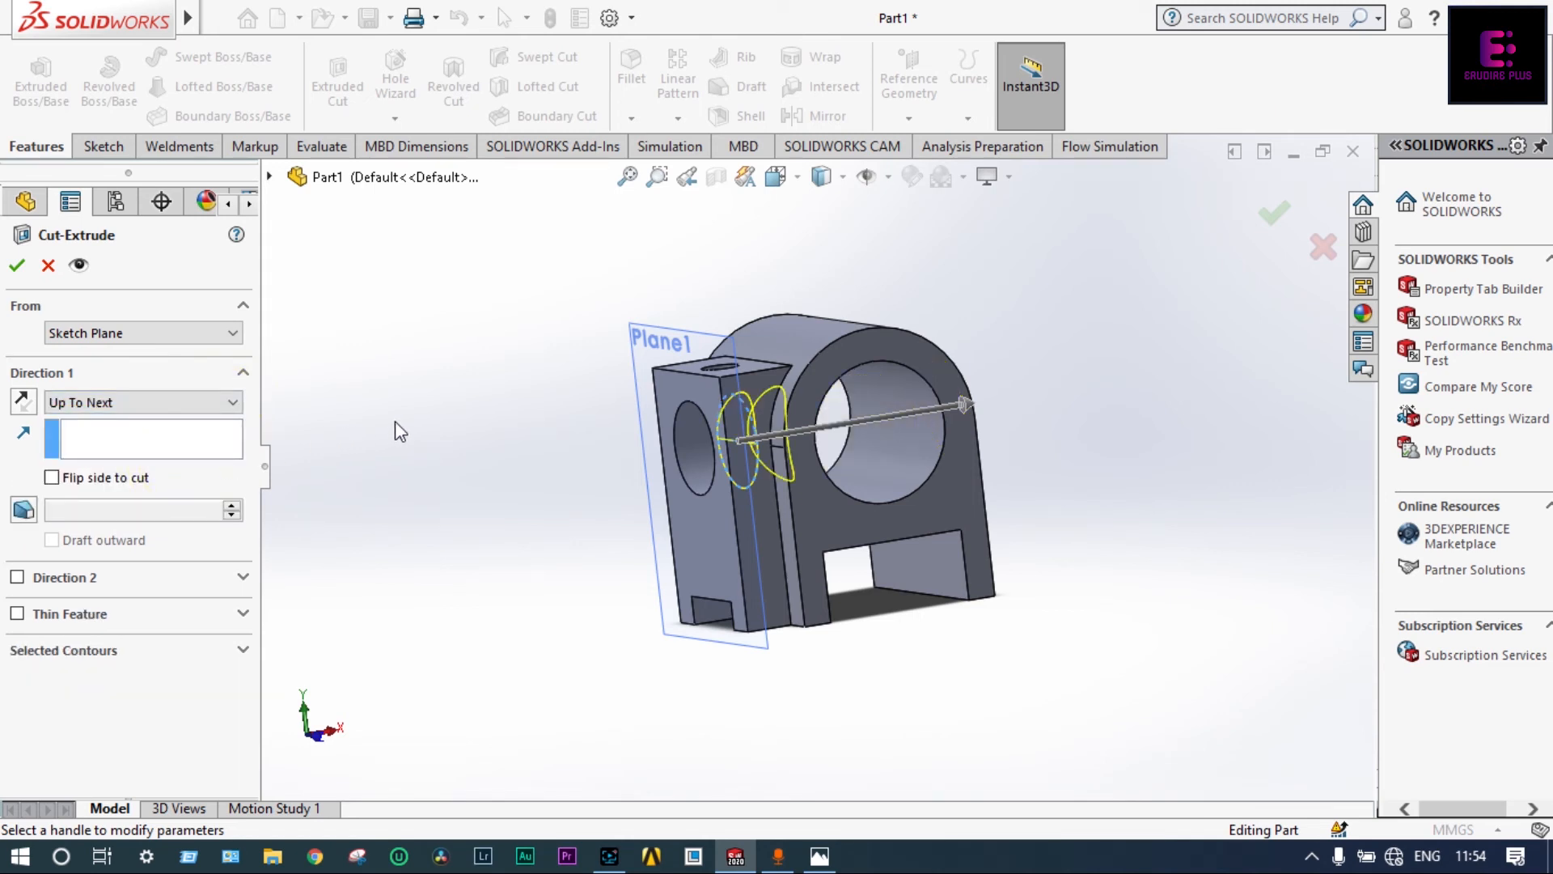
pyautogui.click(23, 269)
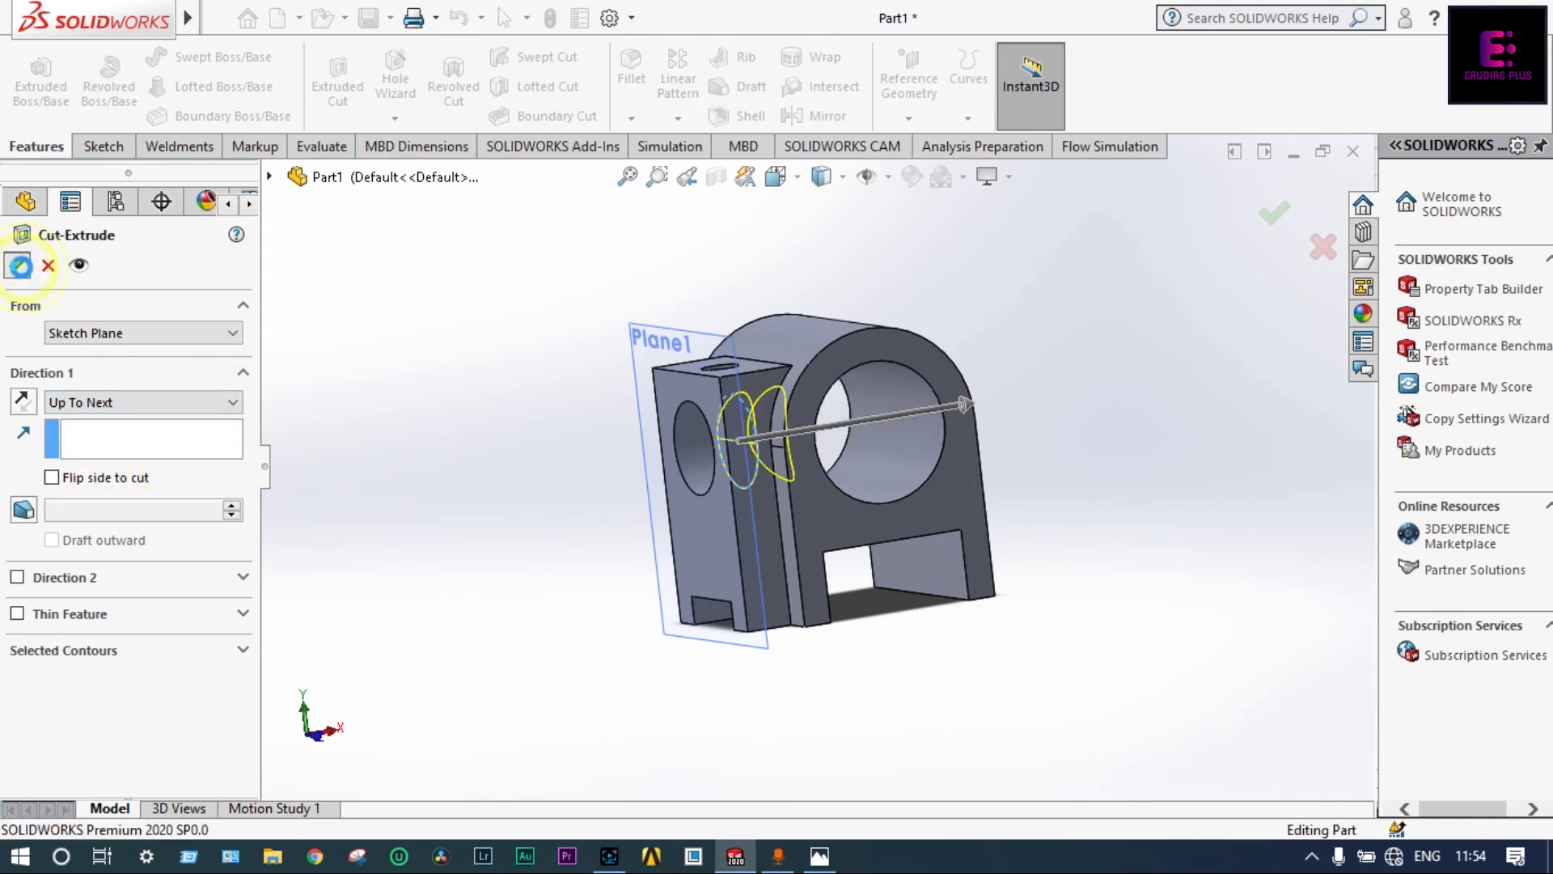
pyautogui.moveTo(568, 413); pyautogui.dragTo(535, 462, button='middle')
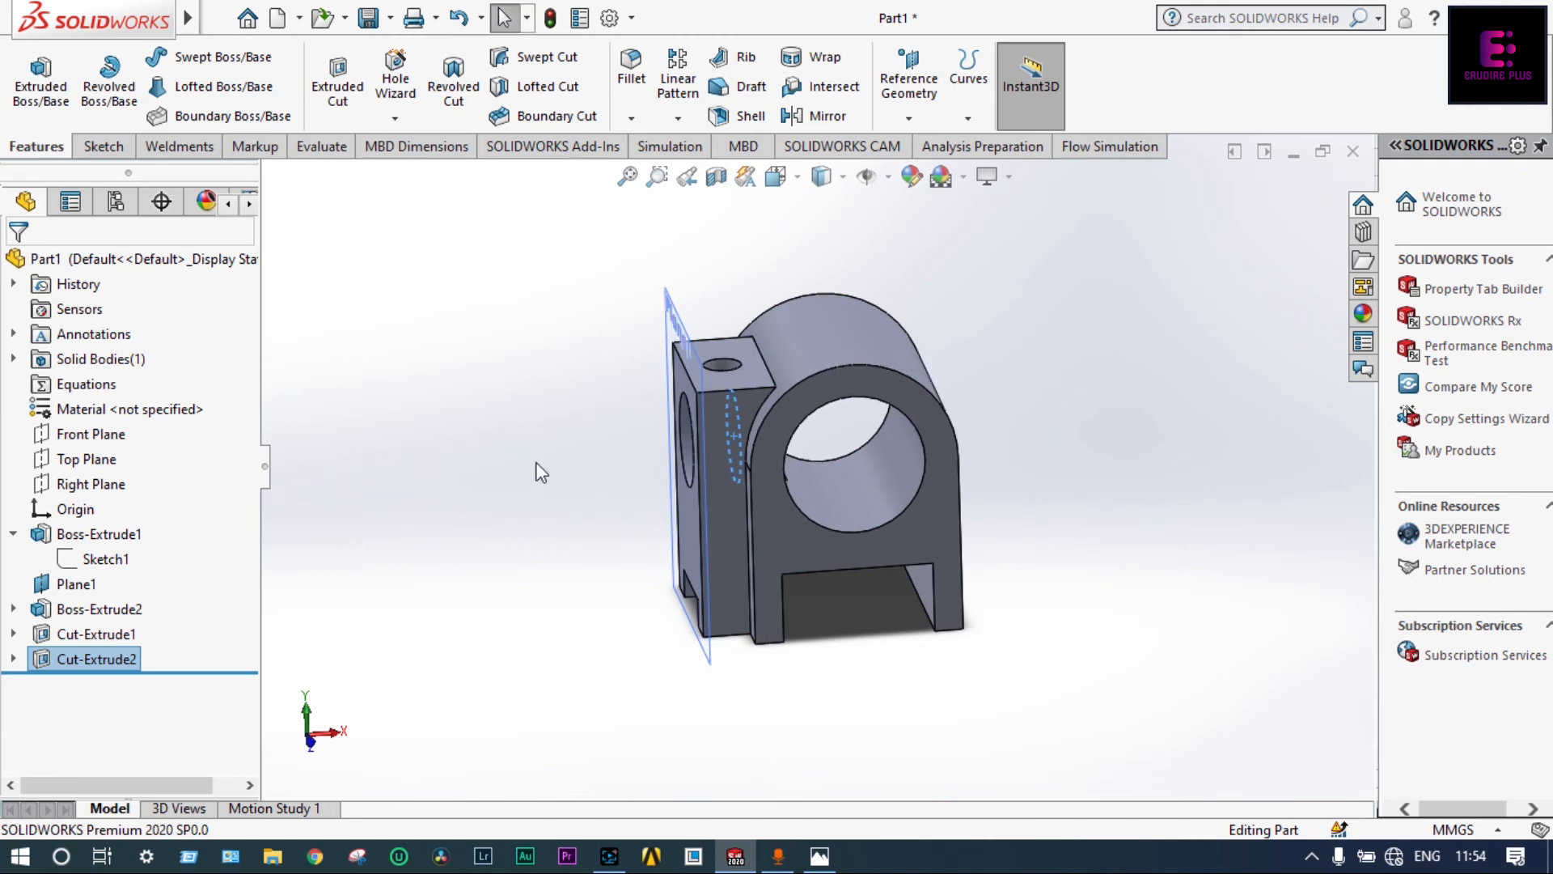
# - Mirror the side block extrusion and both hole cuts (Boss-Extrude2, Cut-Extrude1, Cut-Extrude2) about the Right Plane
pyautogui.keyDown('ctrl'); pyautogui.click(124, 635); pyautogui.keyUp('ctrl')
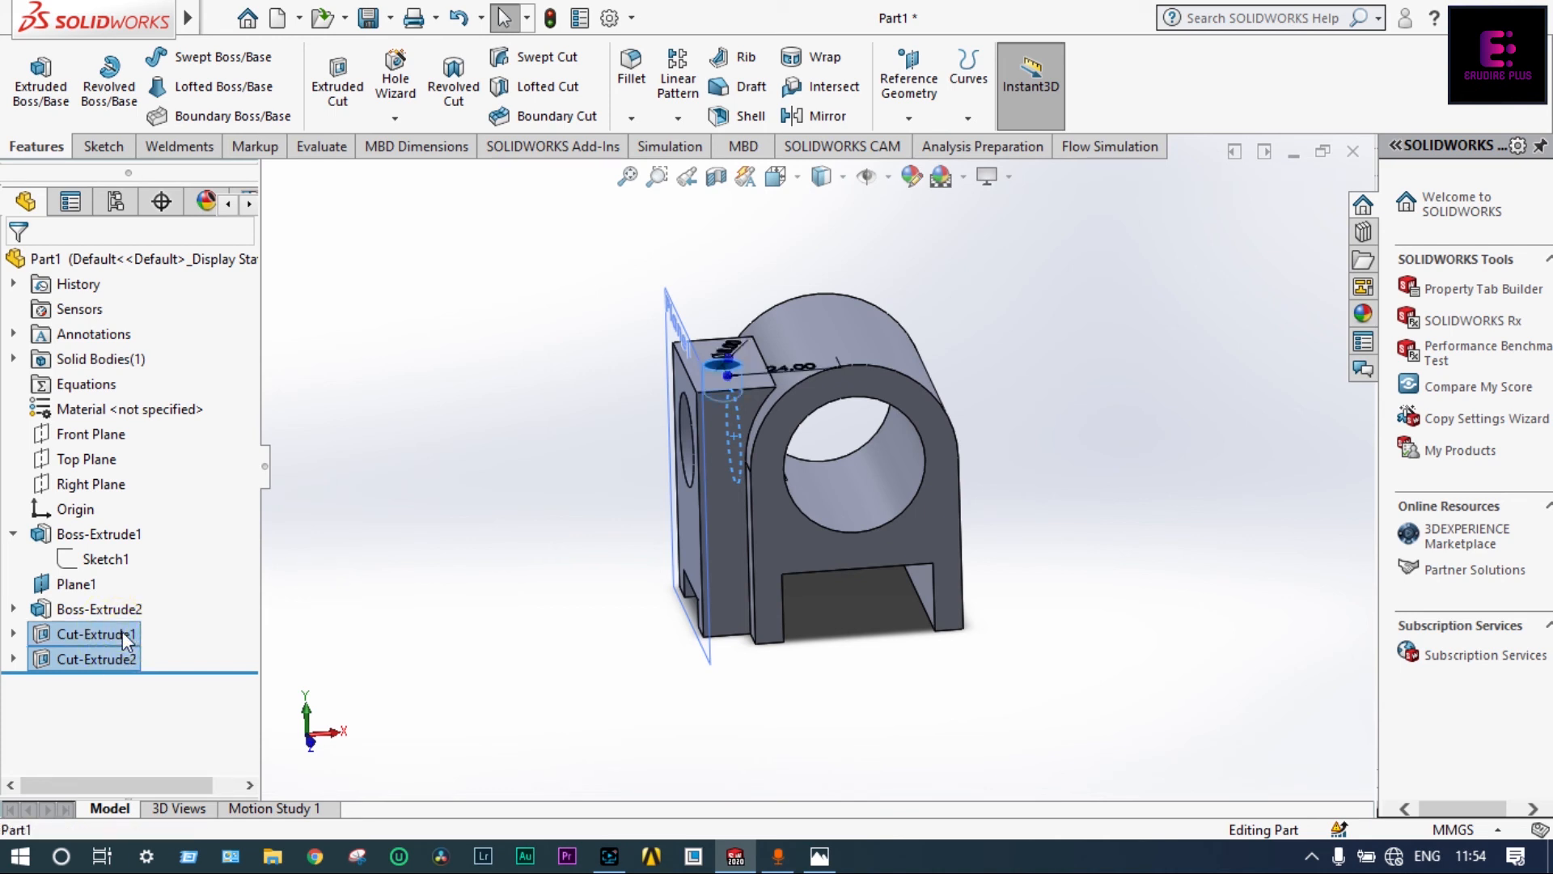
pyautogui.keyDown('ctrl'); pyautogui.click(122, 609); pyautogui.keyUp('ctrl')
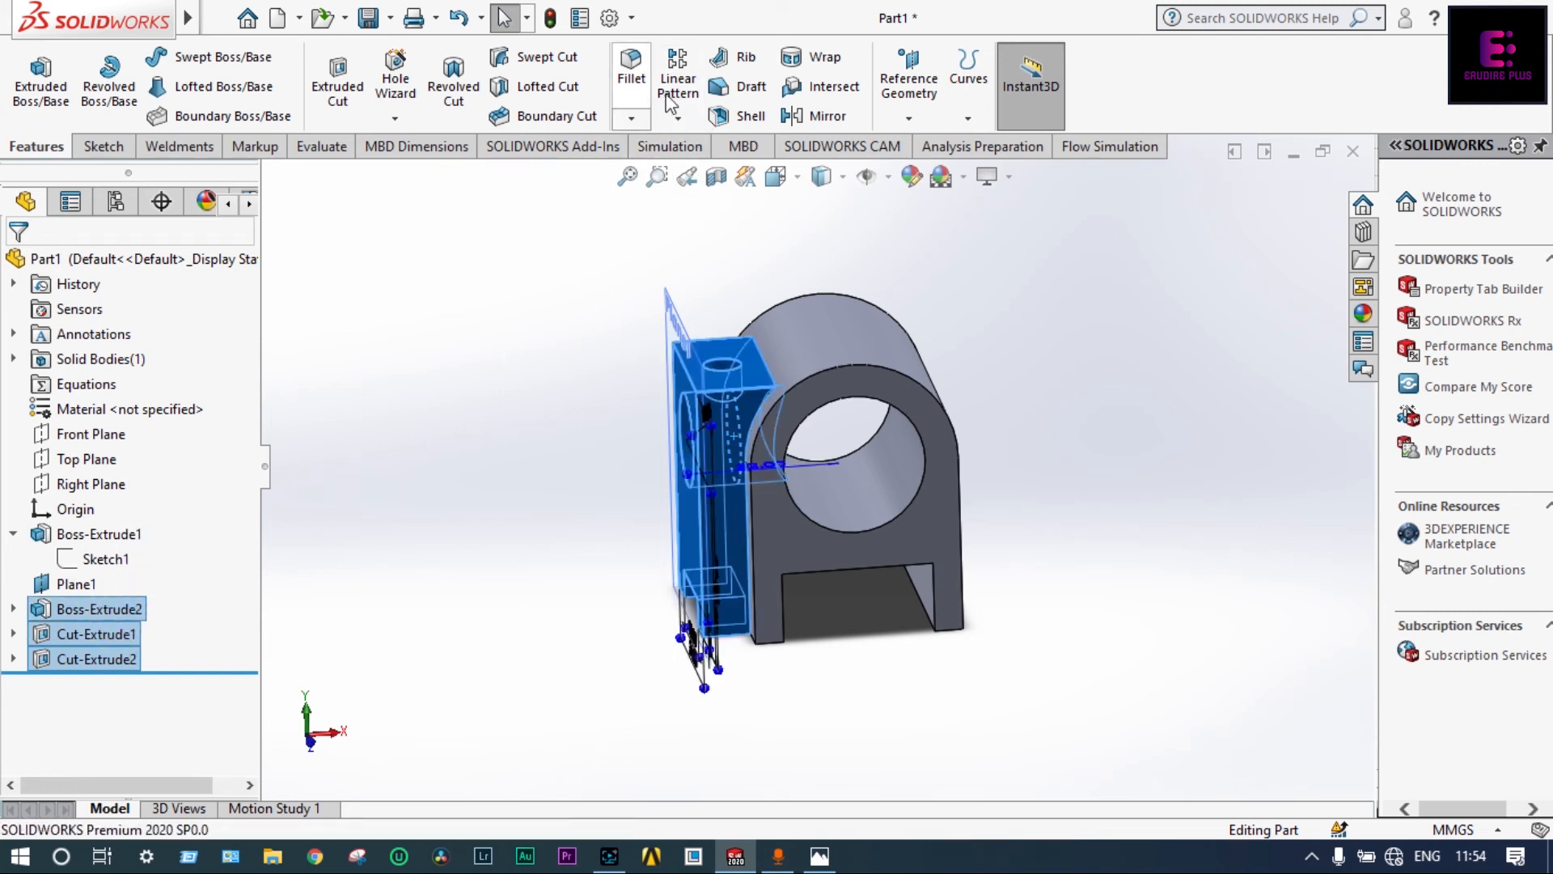
pyautogui.click(828, 119)
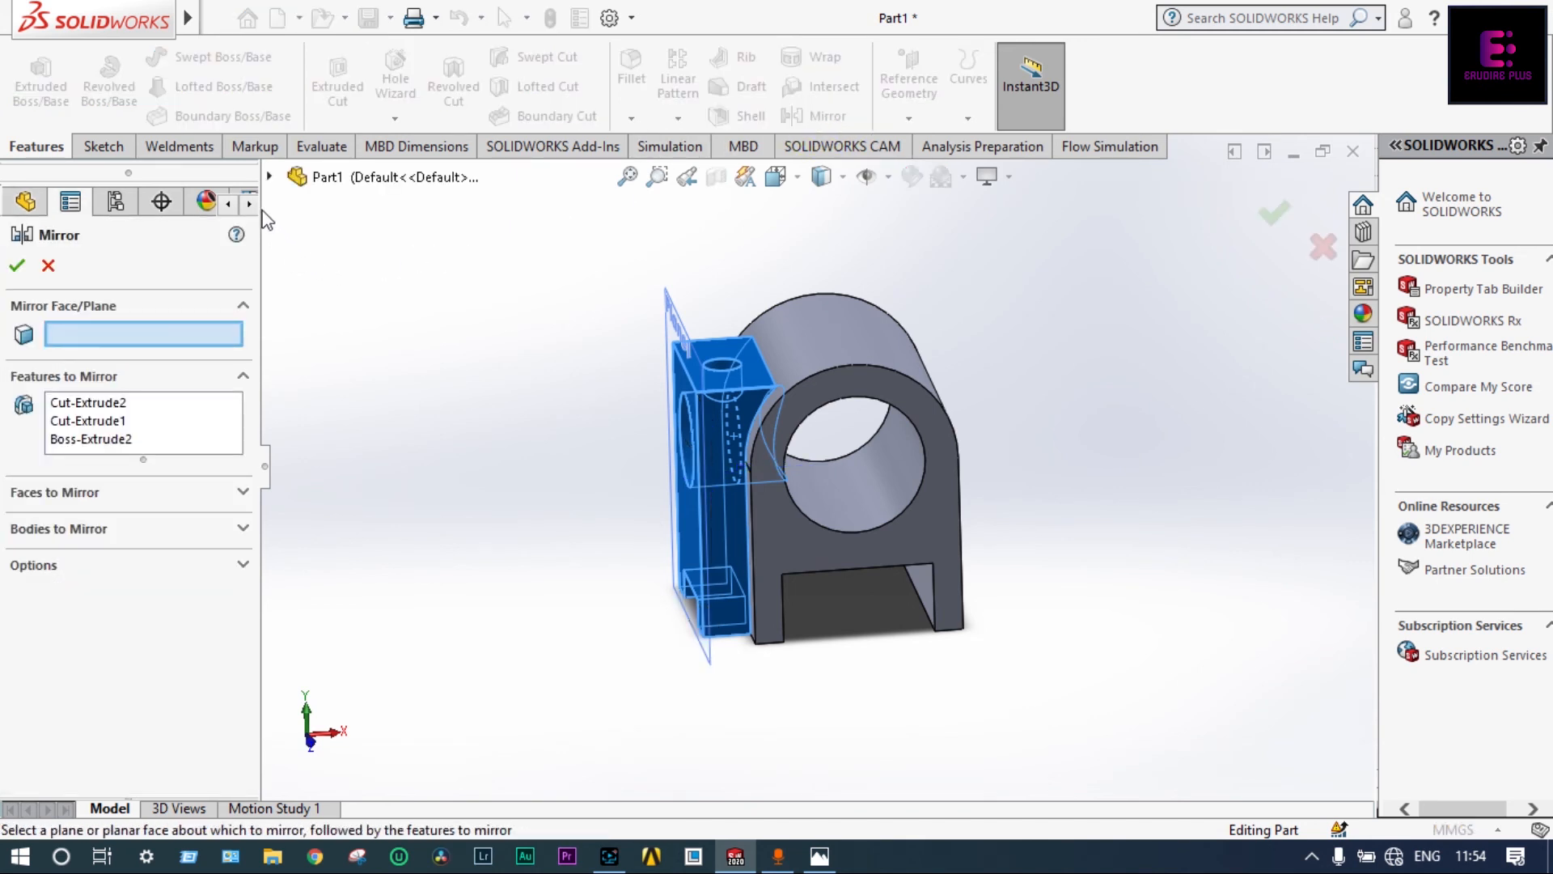
pyautogui.click(268, 176)
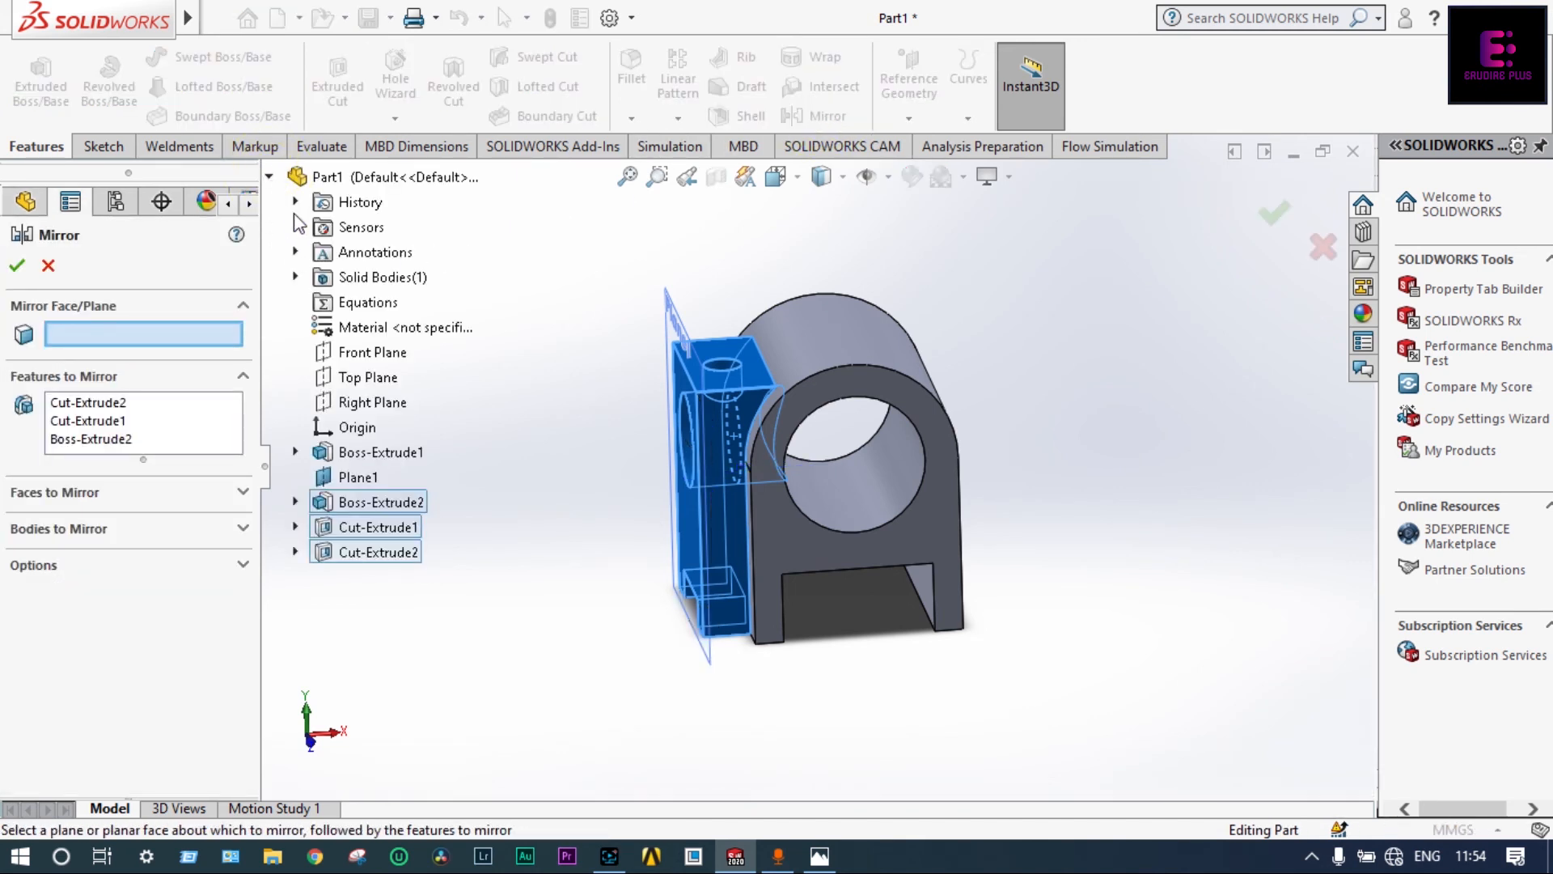
pyautogui.click(359, 409)
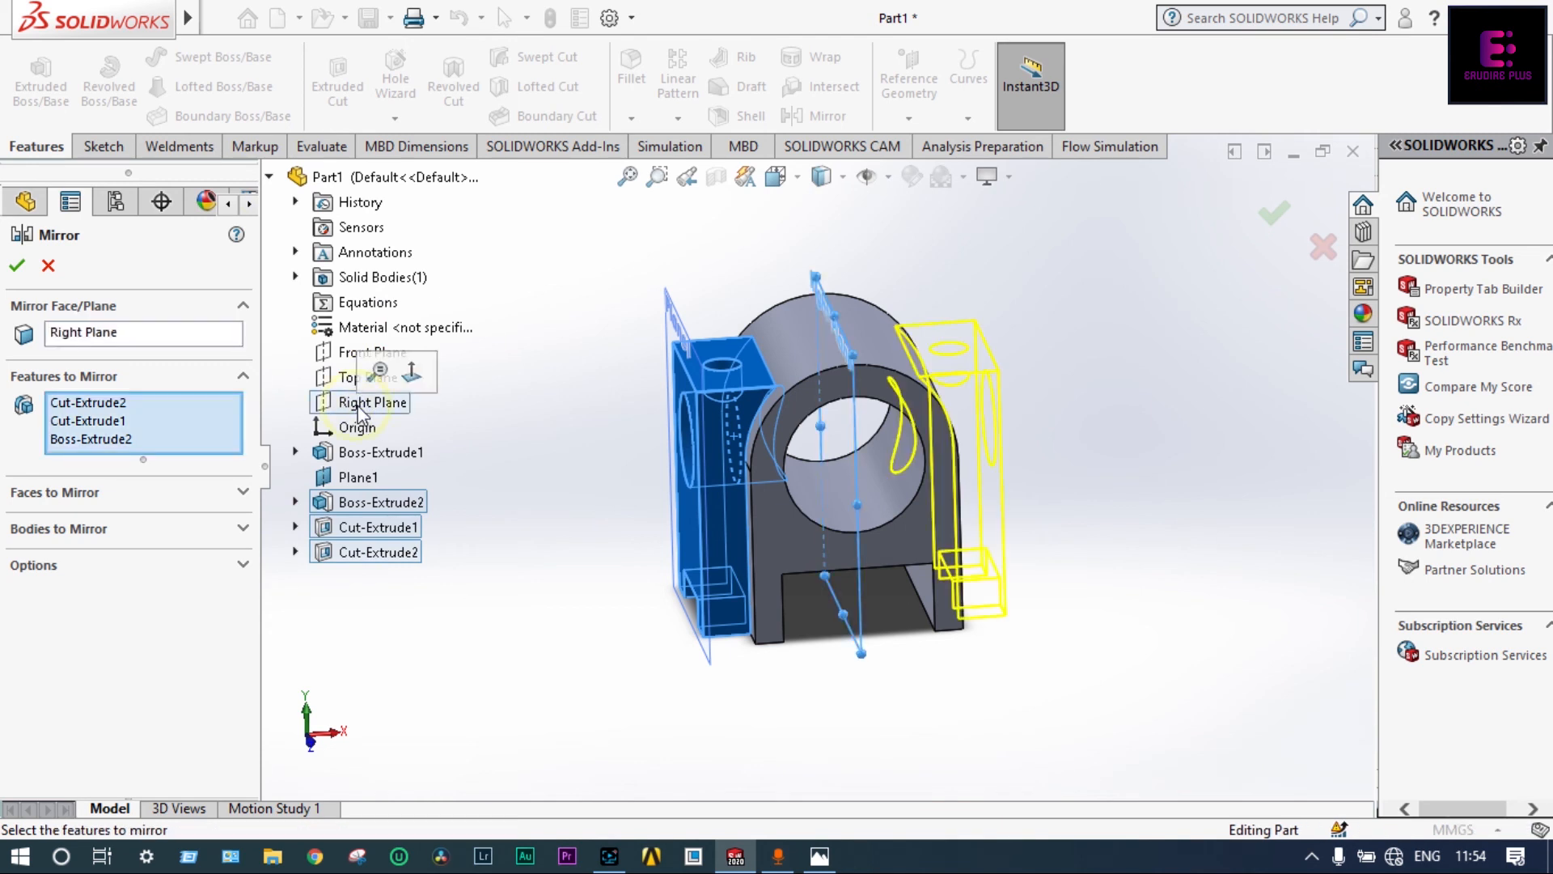
pyautogui.click(16, 264)
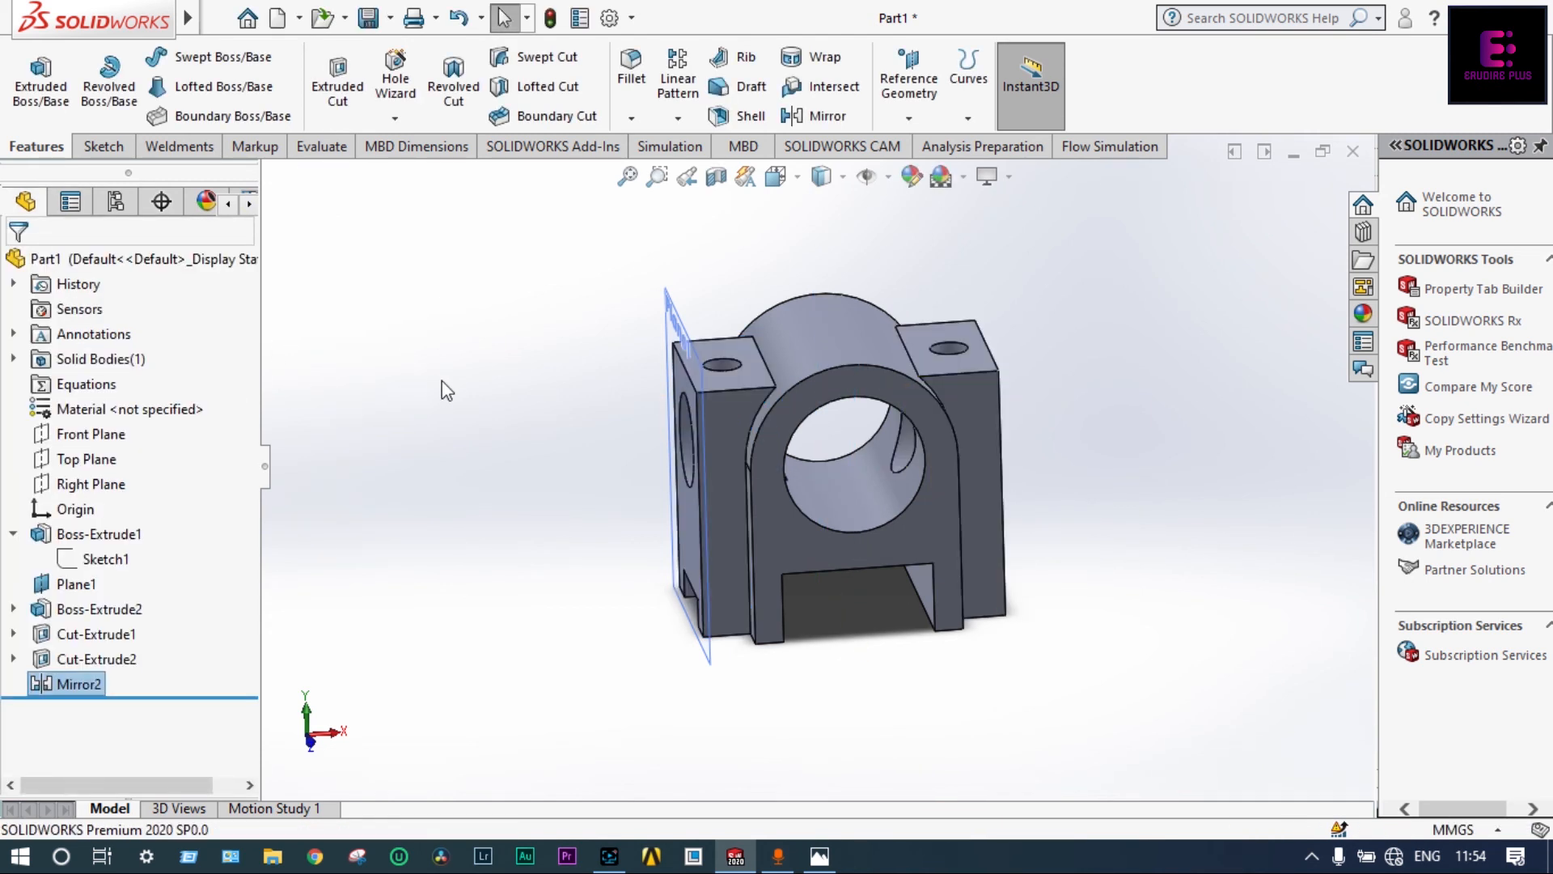
pyautogui.moveTo(647, 340); pyautogui.dragTo(686, 334, button='middle')
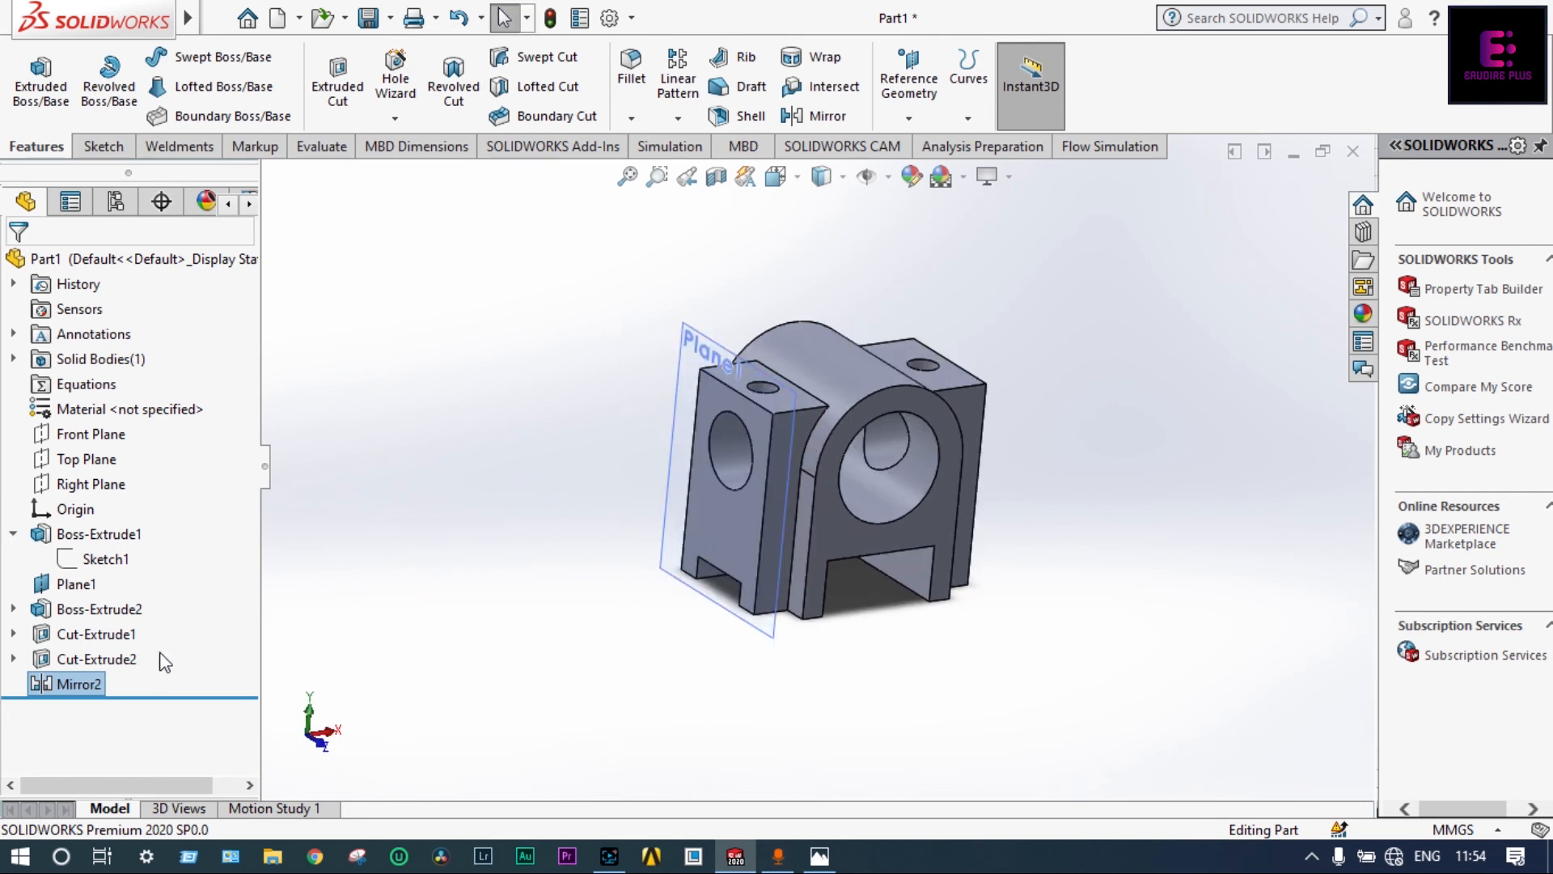
# - Hide the reference plane Plane1 beside the side block
pyautogui.rightClick(85, 588)
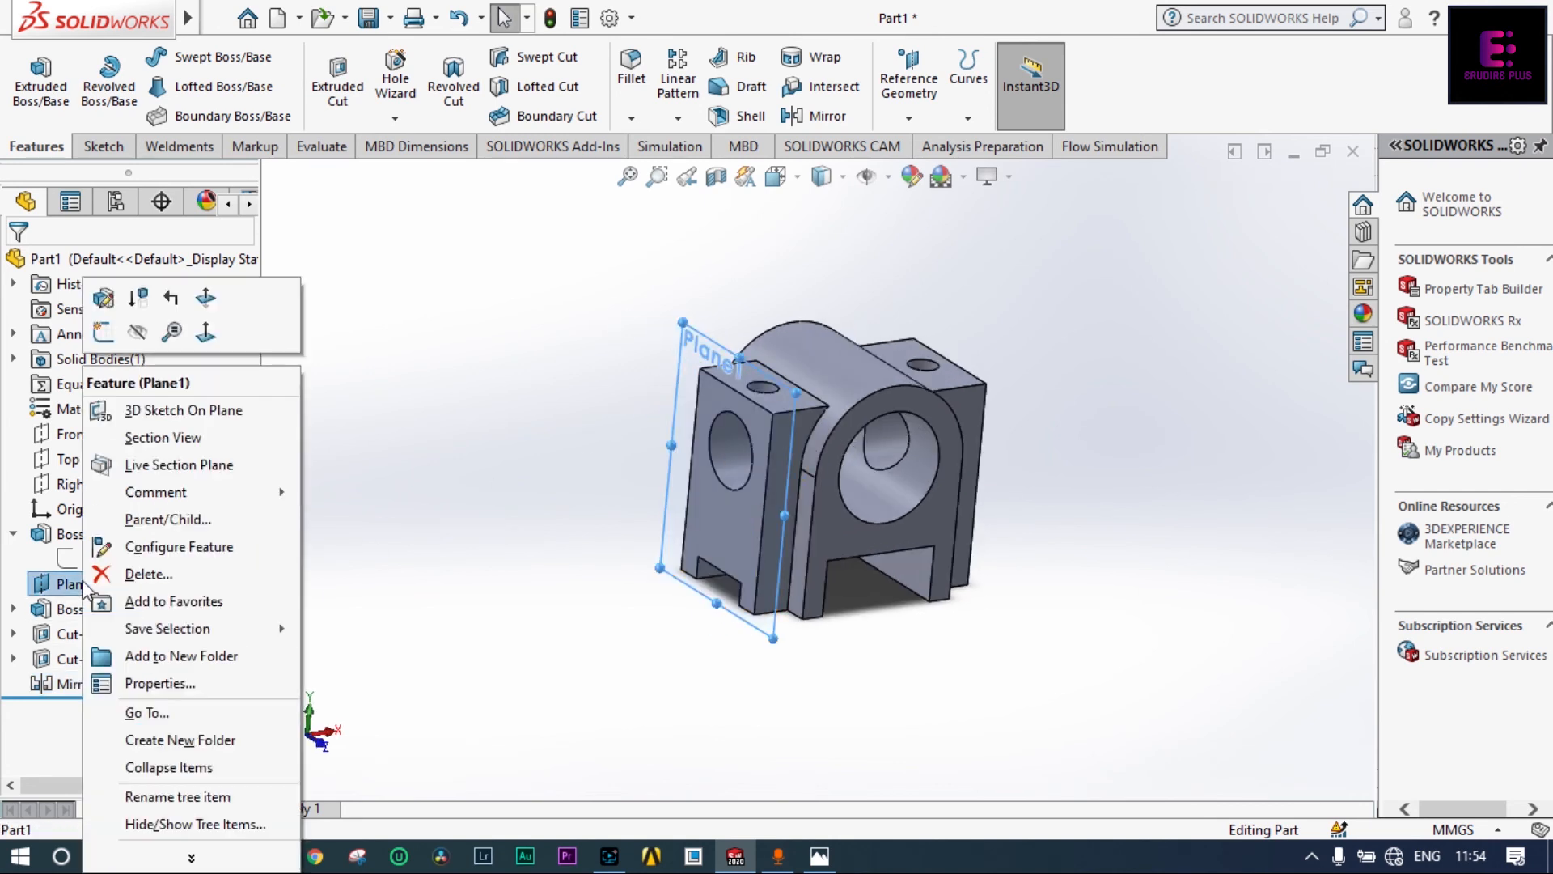
pyautogui.click(144, 338)
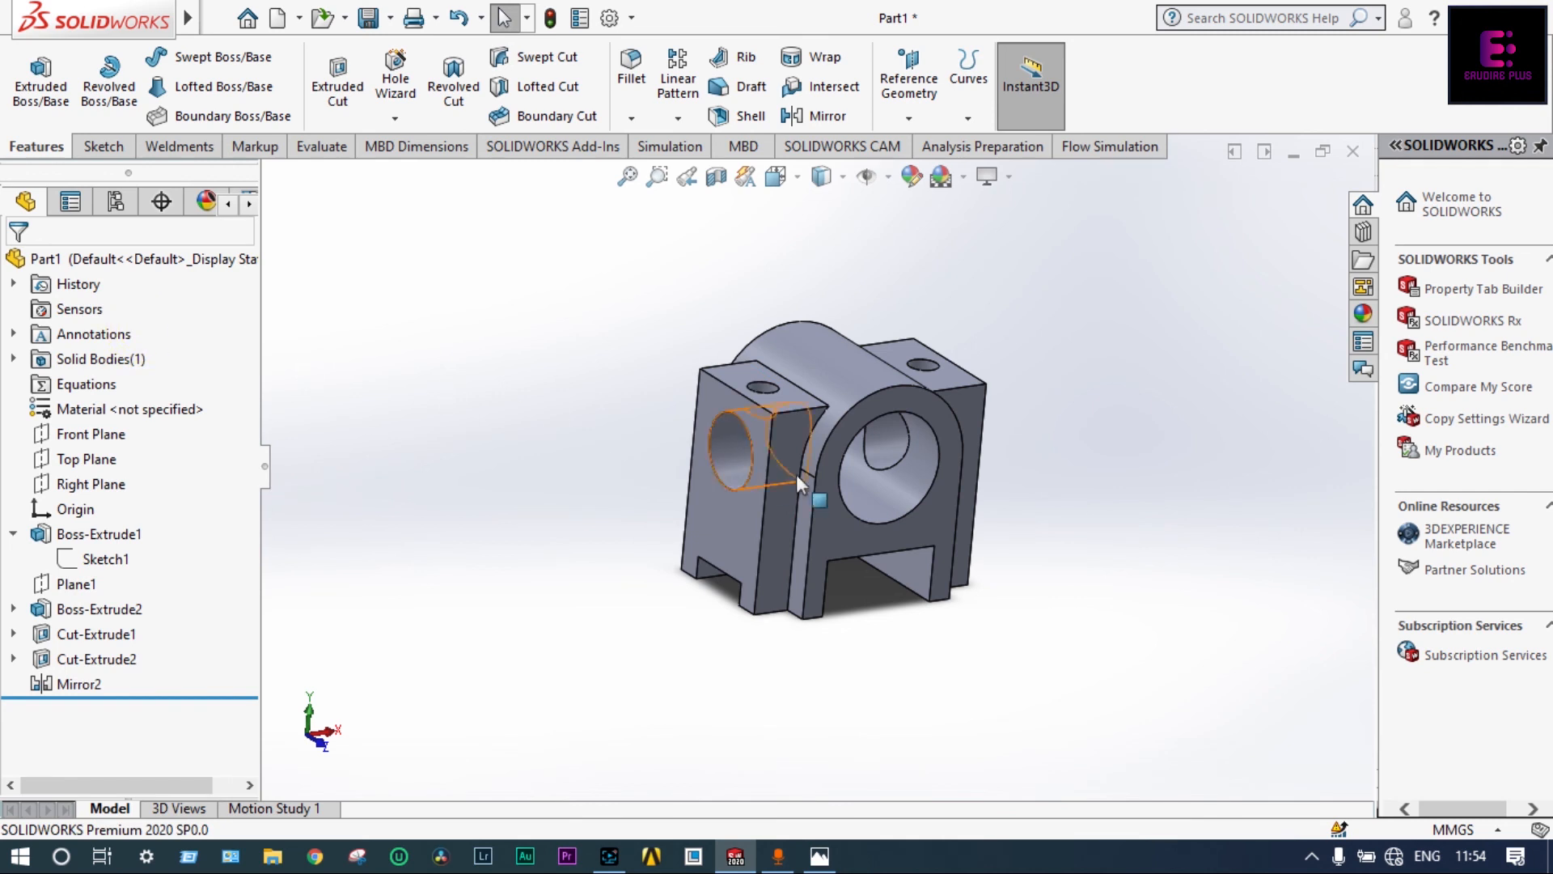
pyautogui.scroll(-2, 1076, 527)
pyautogui.scroll(3, 1005, 513)
pyautogui.moveTo(1005, 513); pyautogui.dragTo(1006, 475, button='middle')
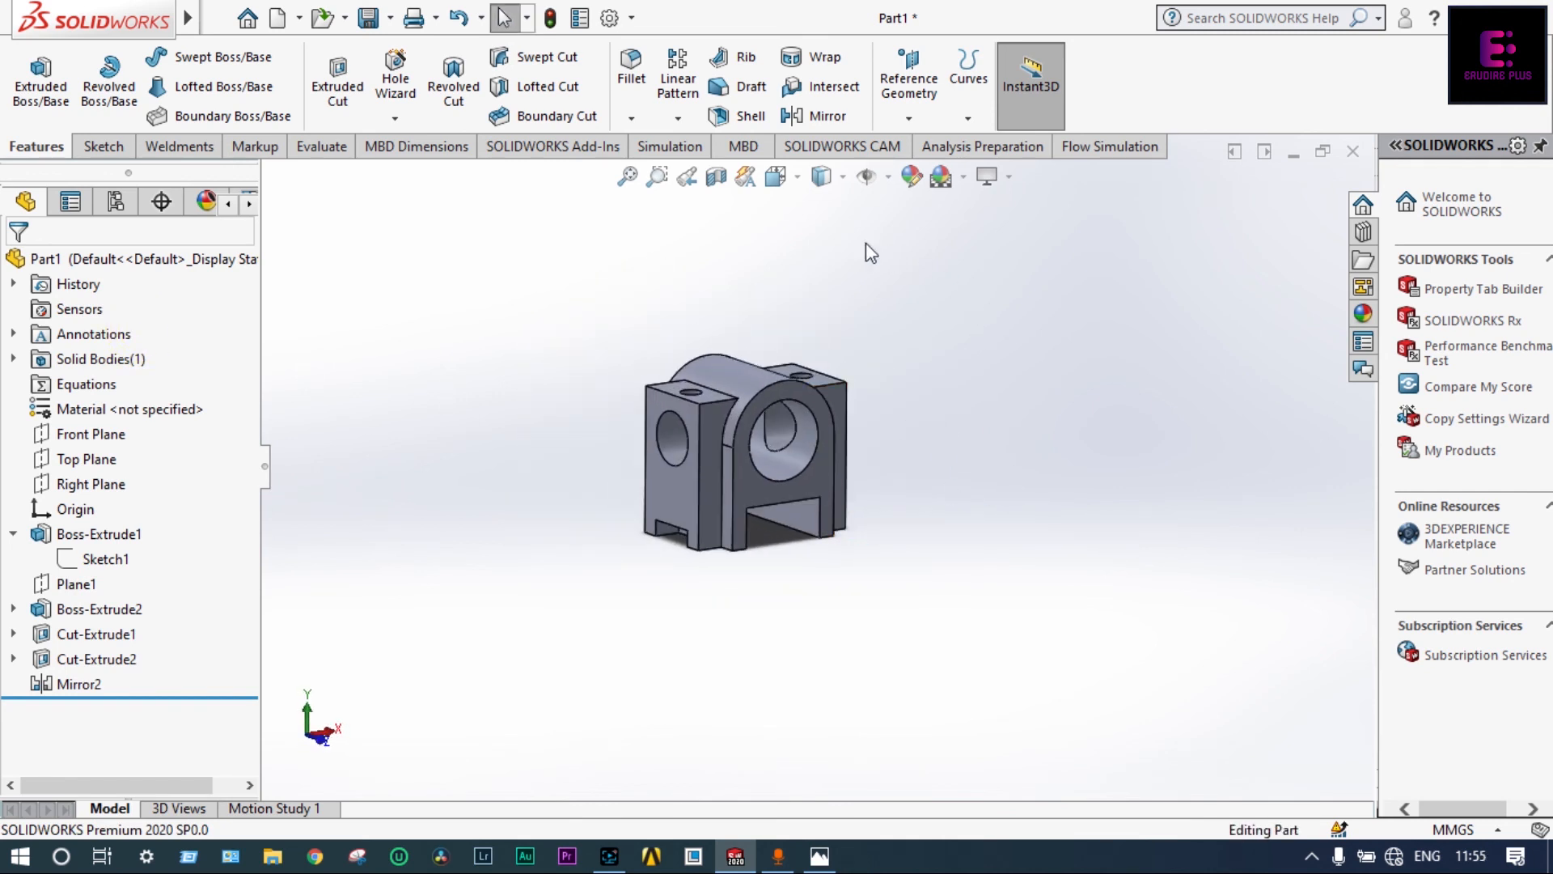
# - Set the part to the isometric view and fit it to the graphics area
pyautogui.click(799, 177)
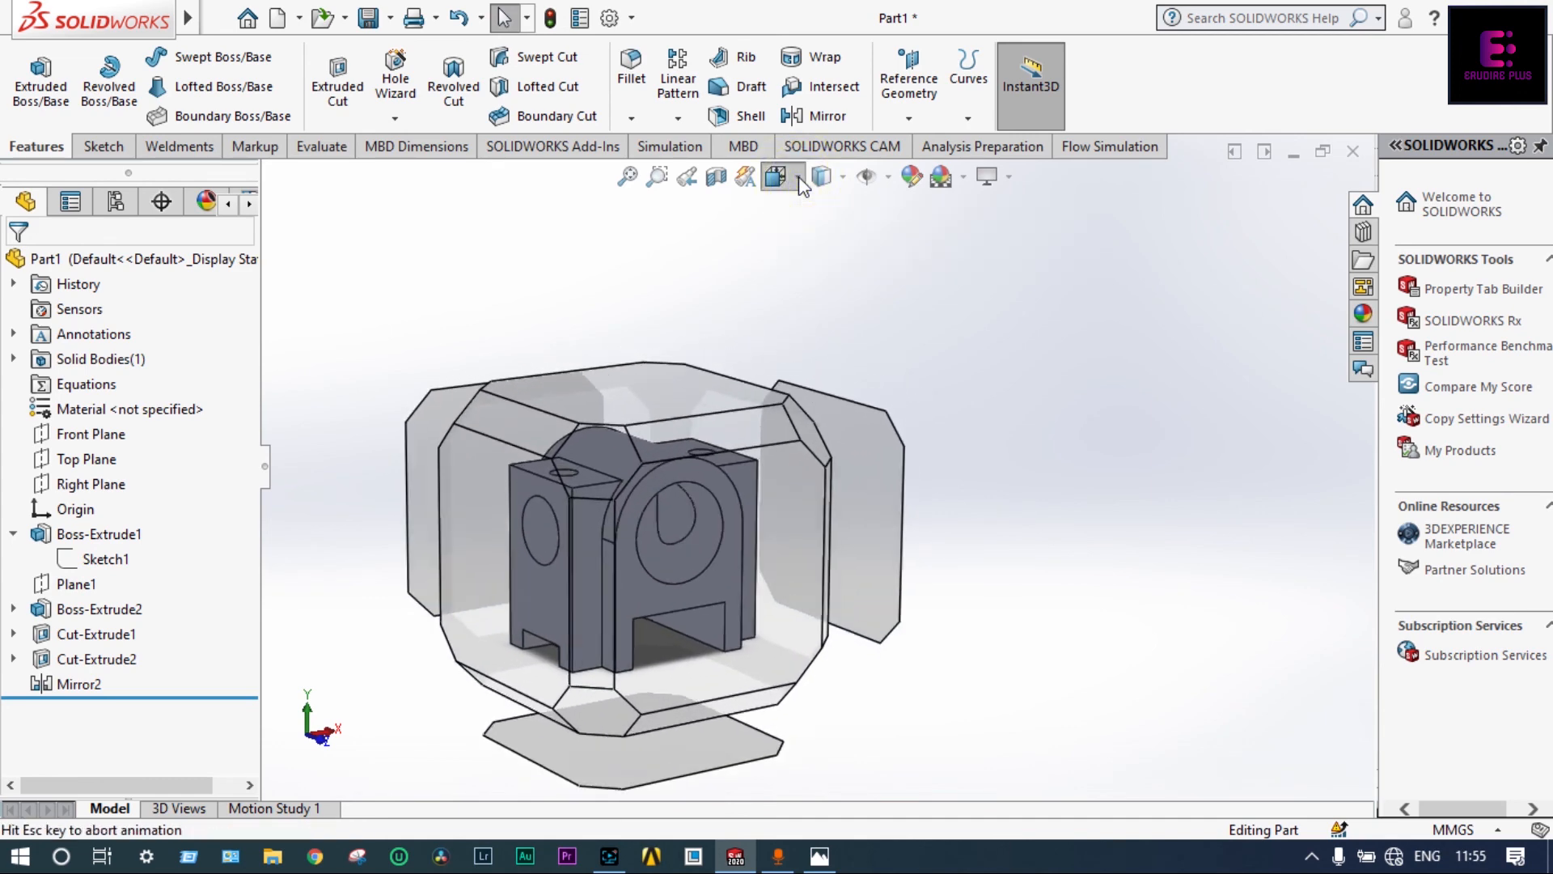
pyautogui.click(907, 239)
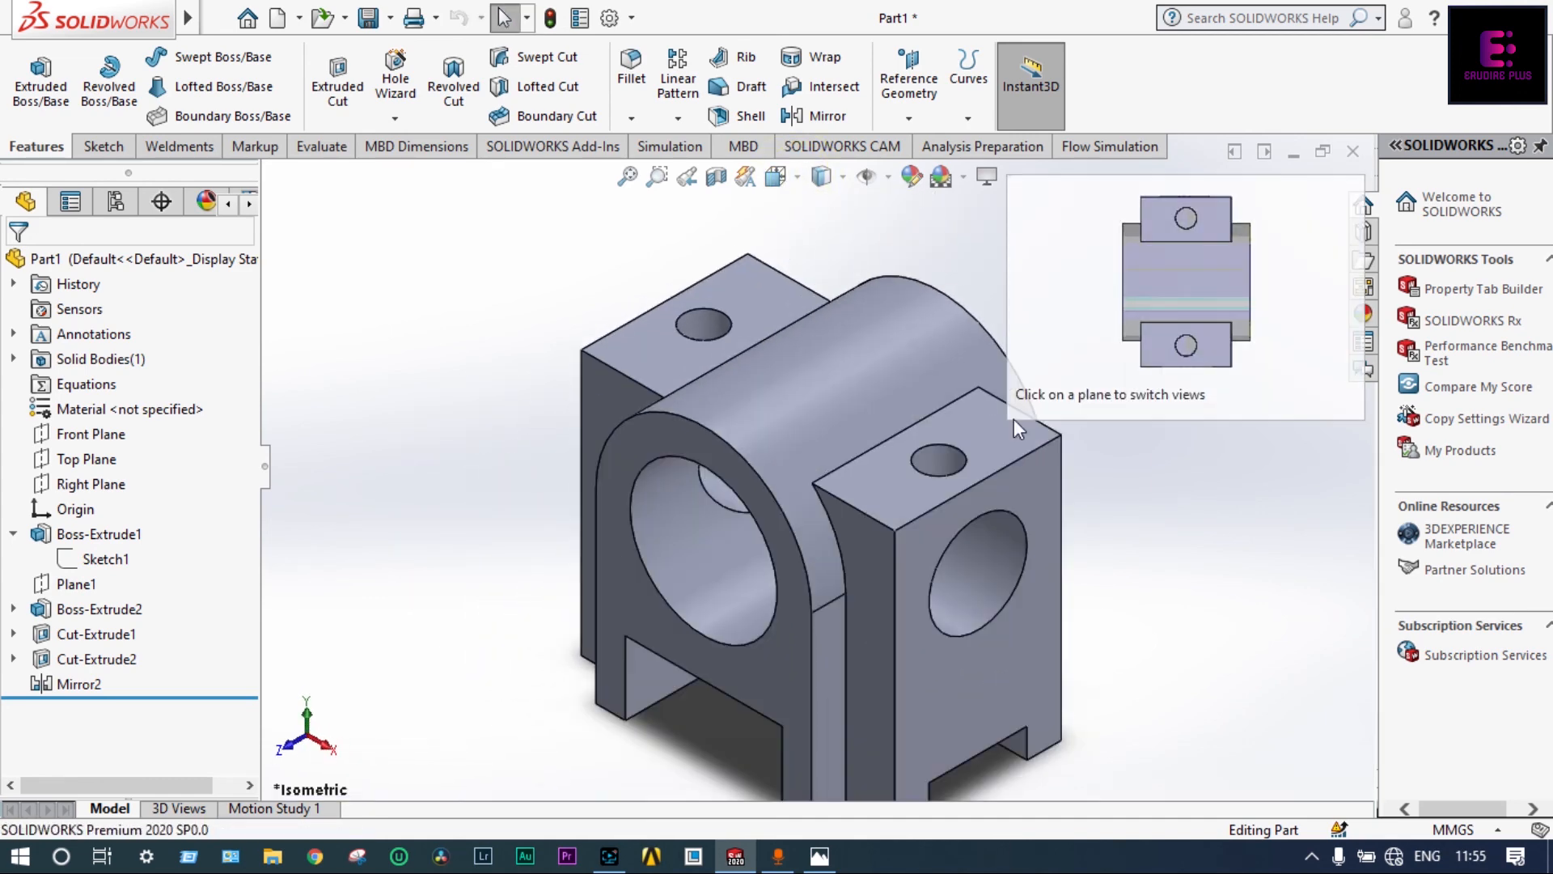
pyautogui.press('f')
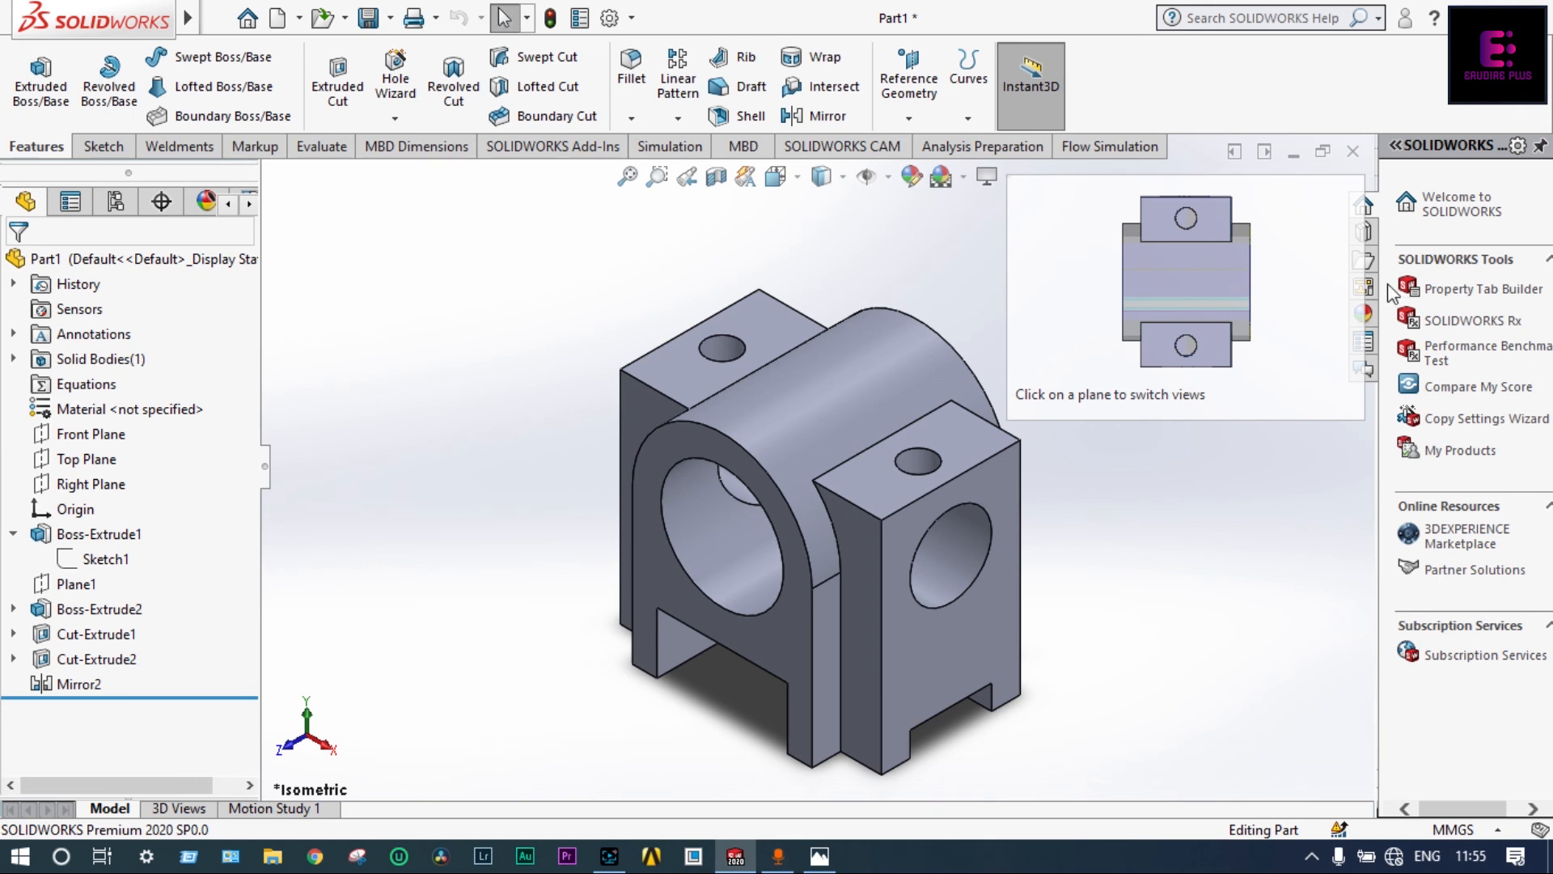
# - Apply the matte iron appearance from the Metal > Iron category to the whole part
pyautogui.click(1362, 314)
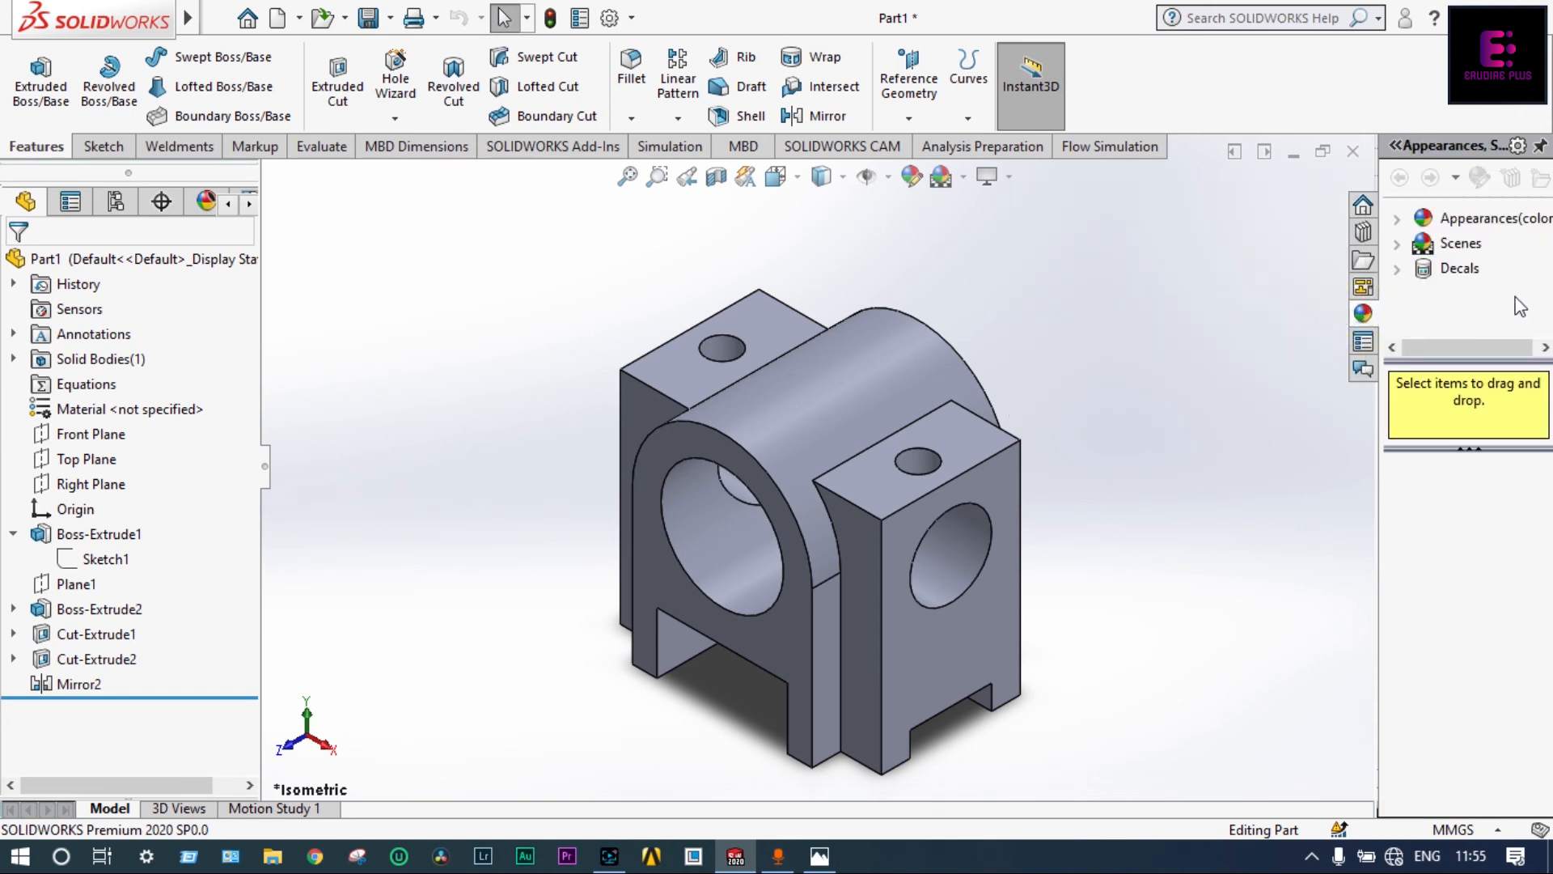
pyautogui.click(1411, 218)
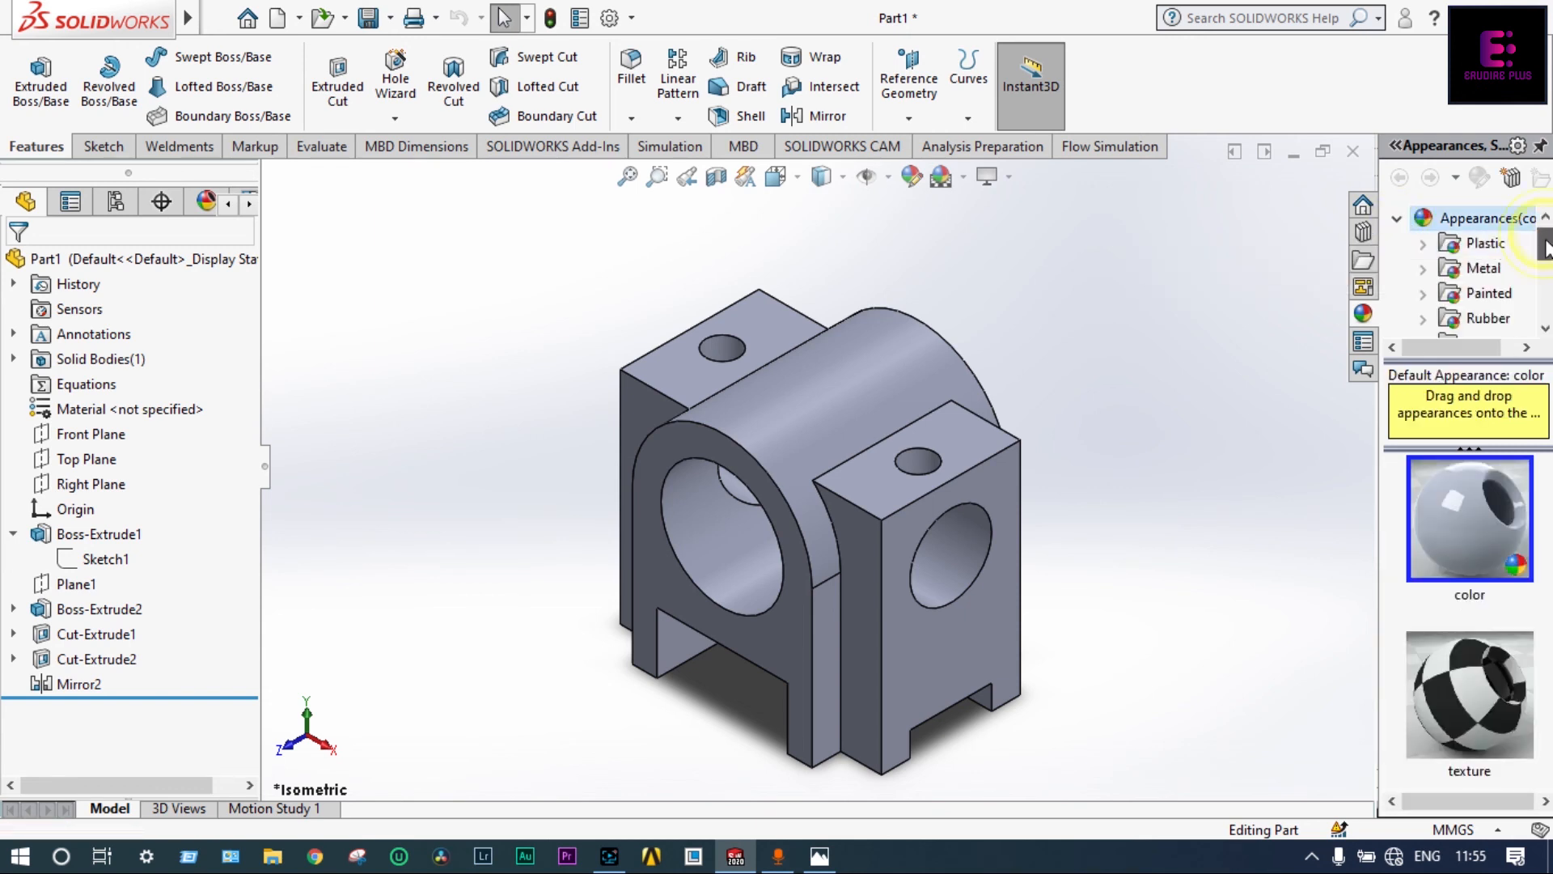
pyautogui.moveTo(1546, 241)
pyautogui.mouseDown()
pyautogui.moveTo(1548, 267)
pyautogui.moveTo(1548, 241)
pyautogui.moveTo(1548, 254)
pyautogui.mouseUp()
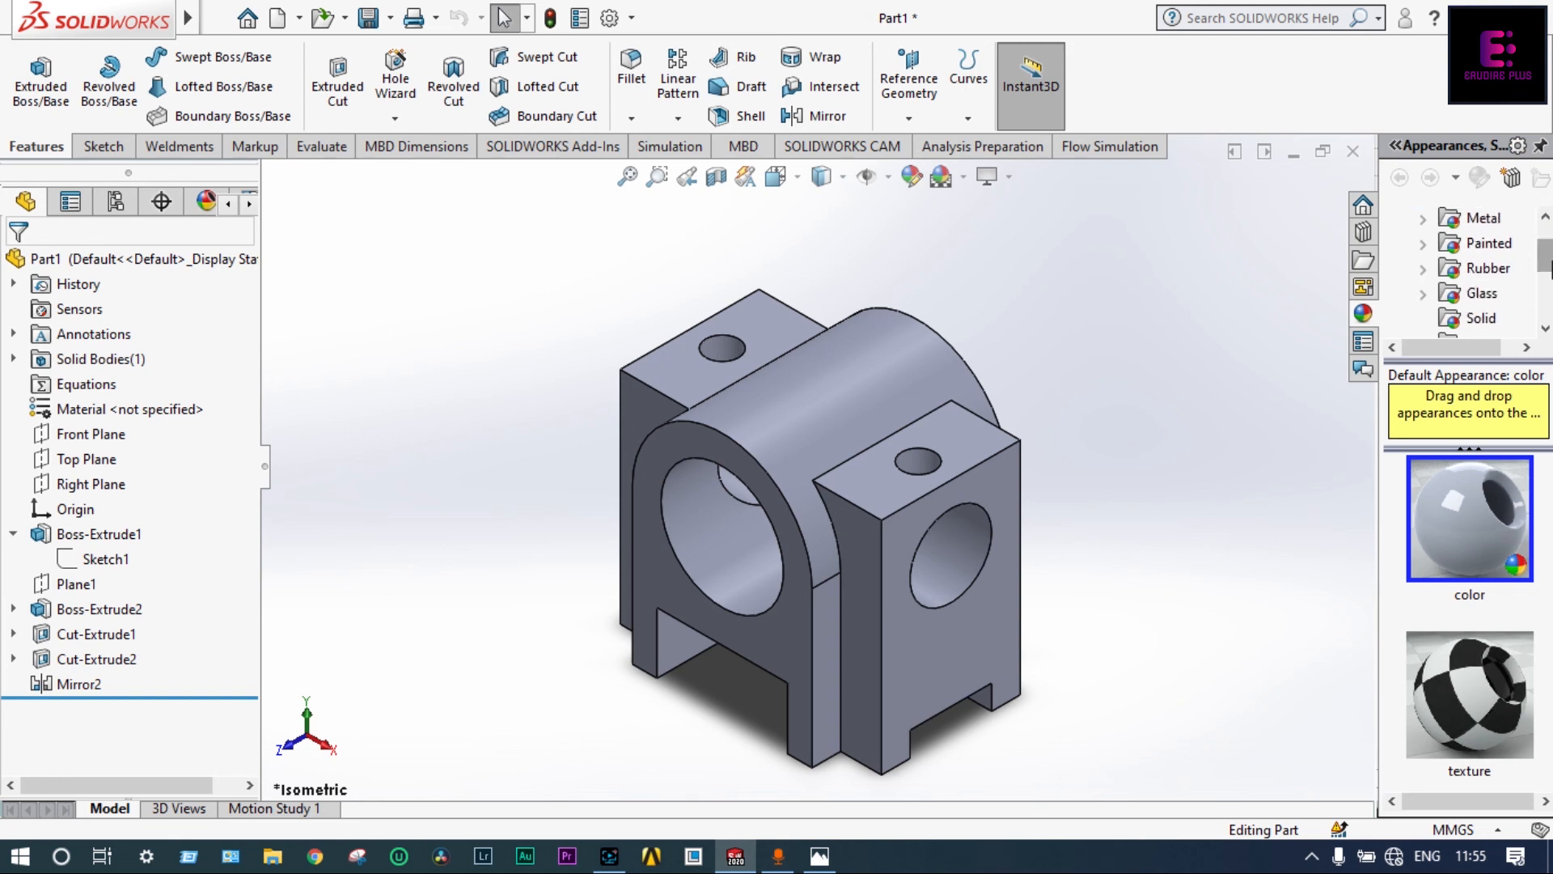
pyautogui.click(1423, 218)
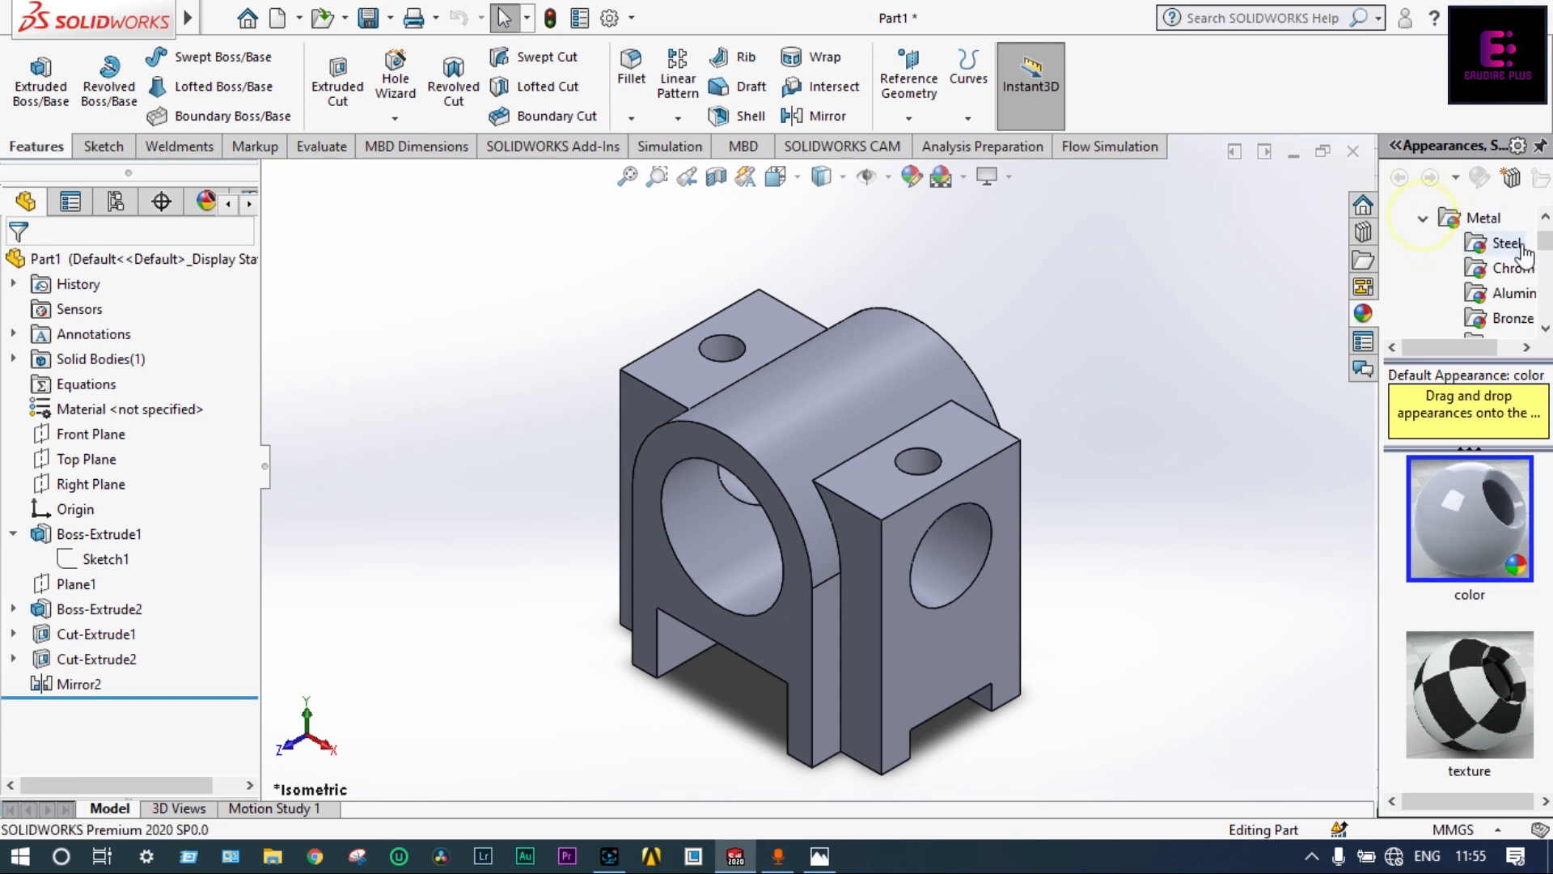
pyautogui.moveTo(1547, 241); pyautogui.dragTo(1548, 271)
pyautogui.click(1503, 267)
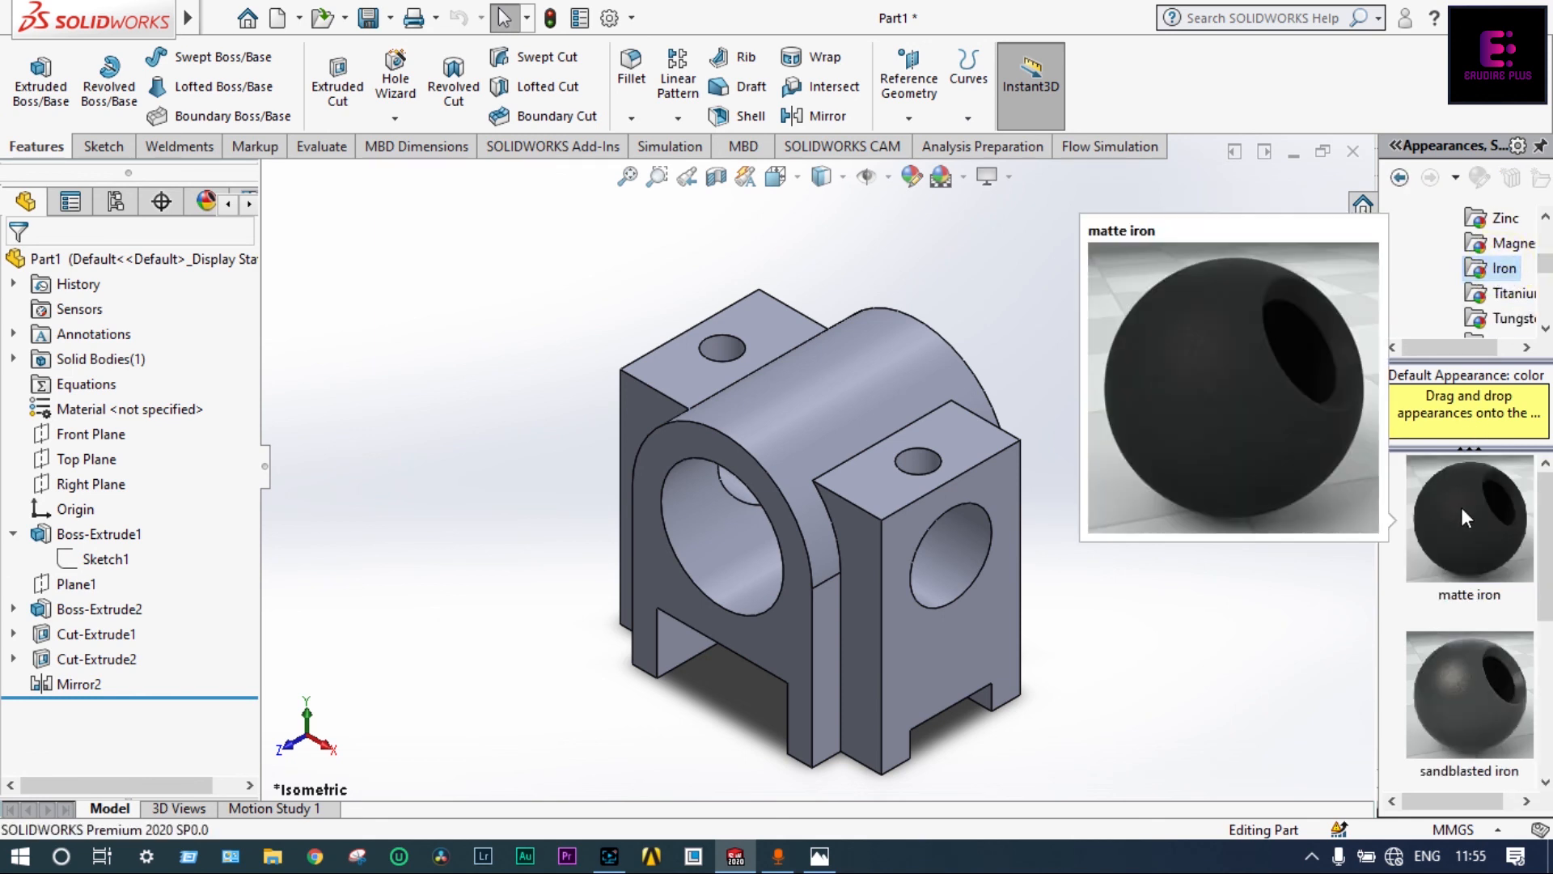
pyautogui.moveTo(1459, 503); pyautogui.dragTo(878, 489)
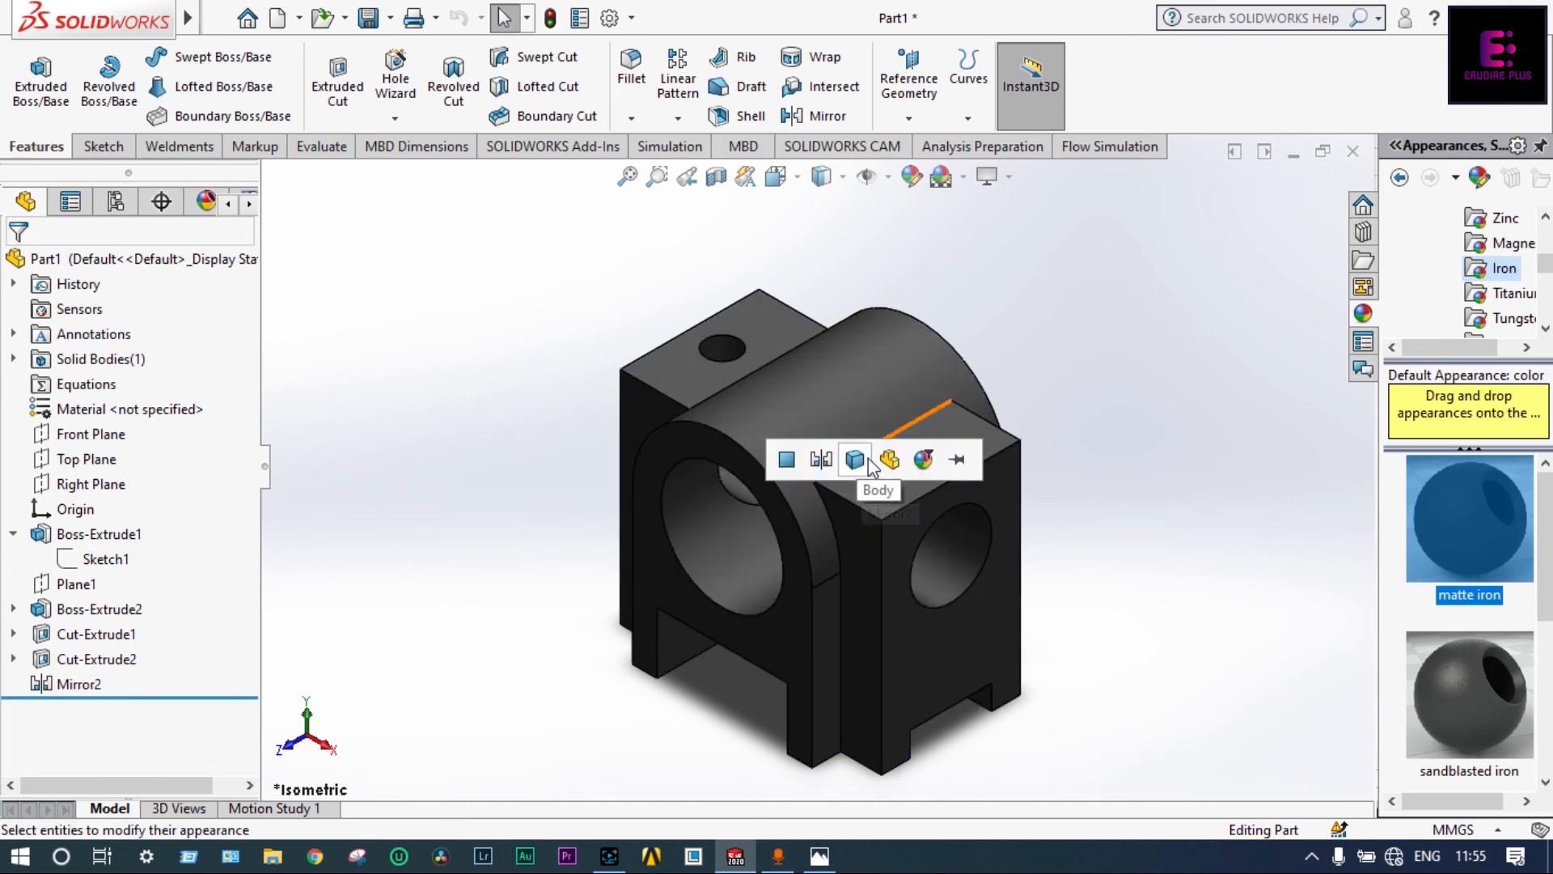
pyautogui.click(890, 459)
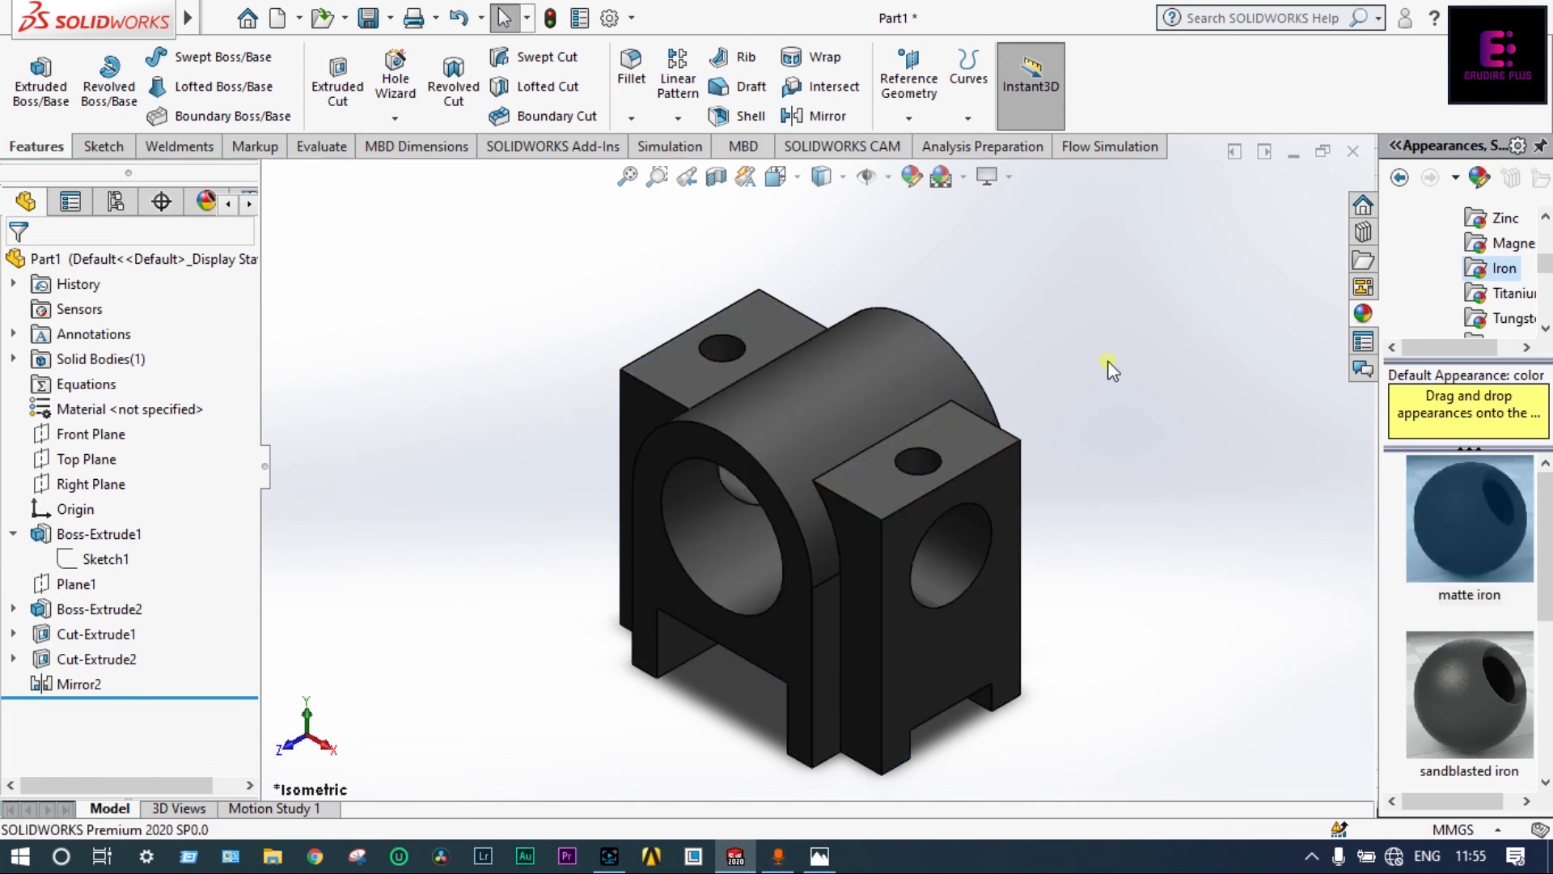
# - Change the display scene behind the bracket to Plain White
pyautogui.scroll(-1, 1098, 633)
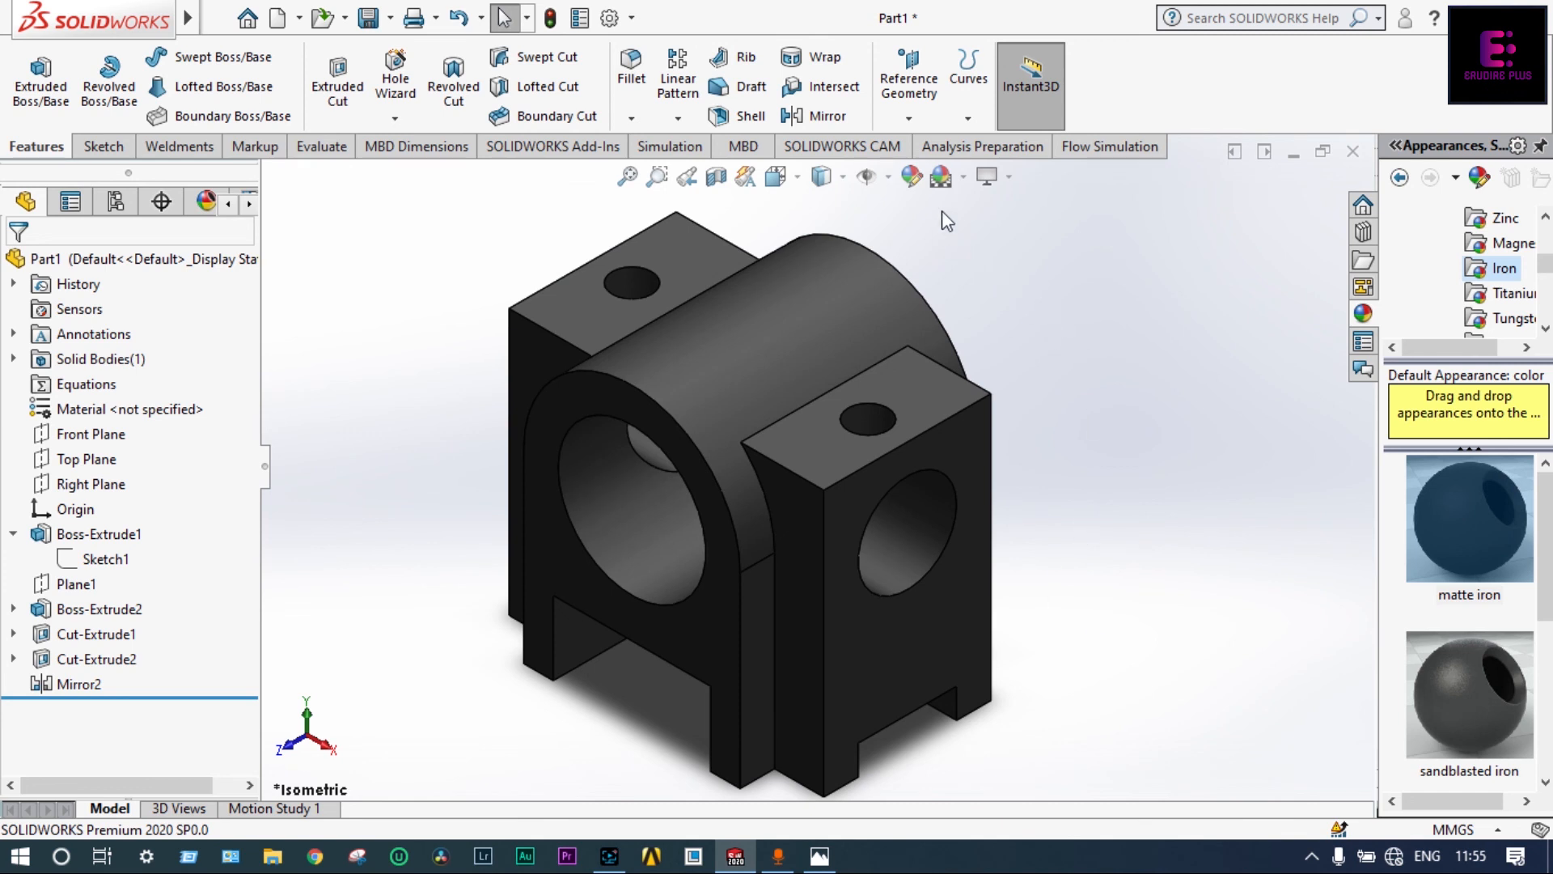
pyautogui.click(963, 179)
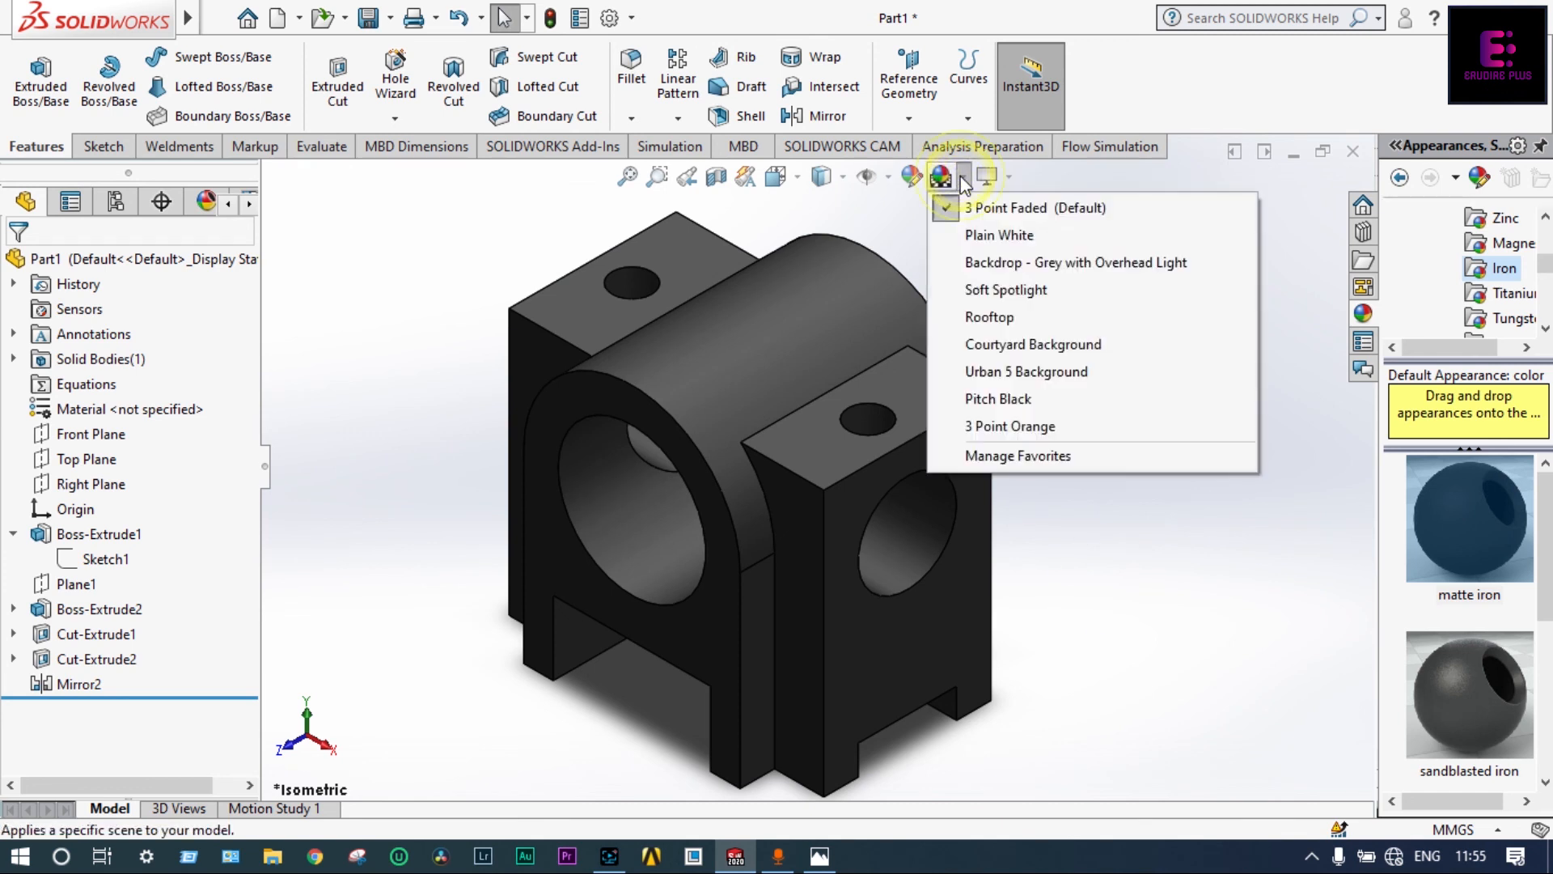
pyautogui.click(986, 243)
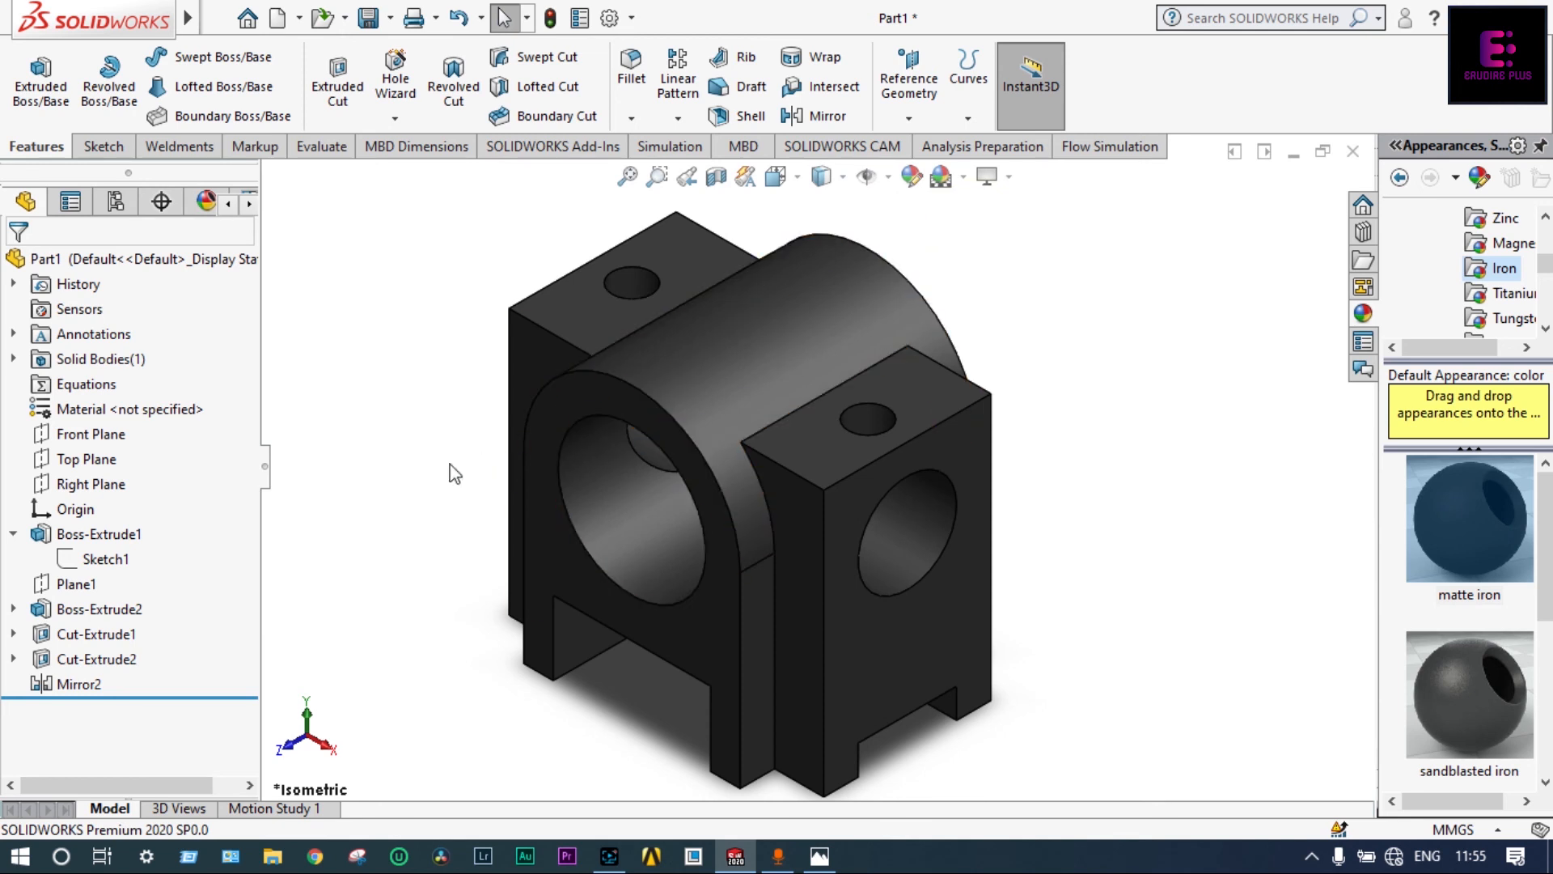